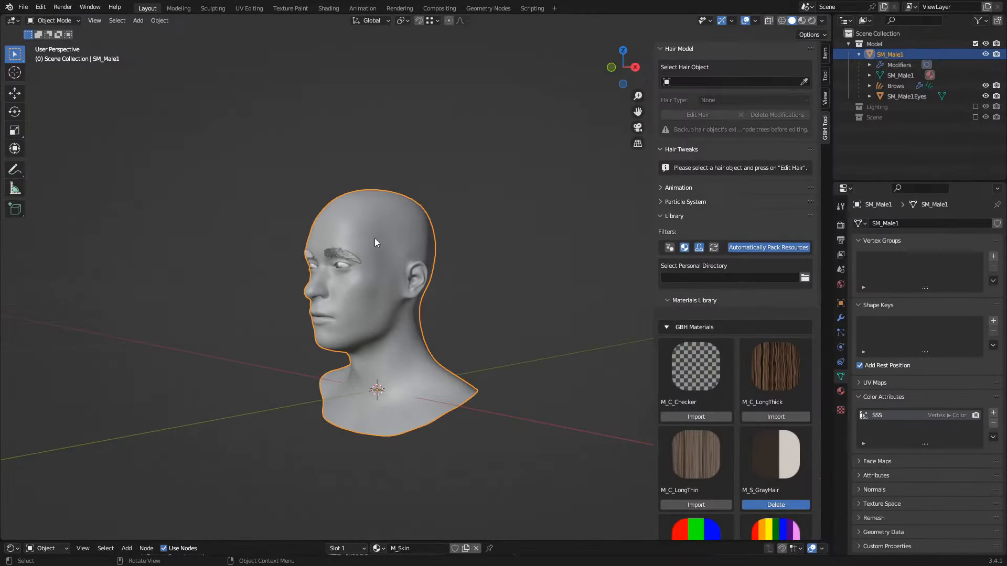
Add an empty hair curves object to the male head mesh.
key("shift+a")
mouse_move(390, 241)
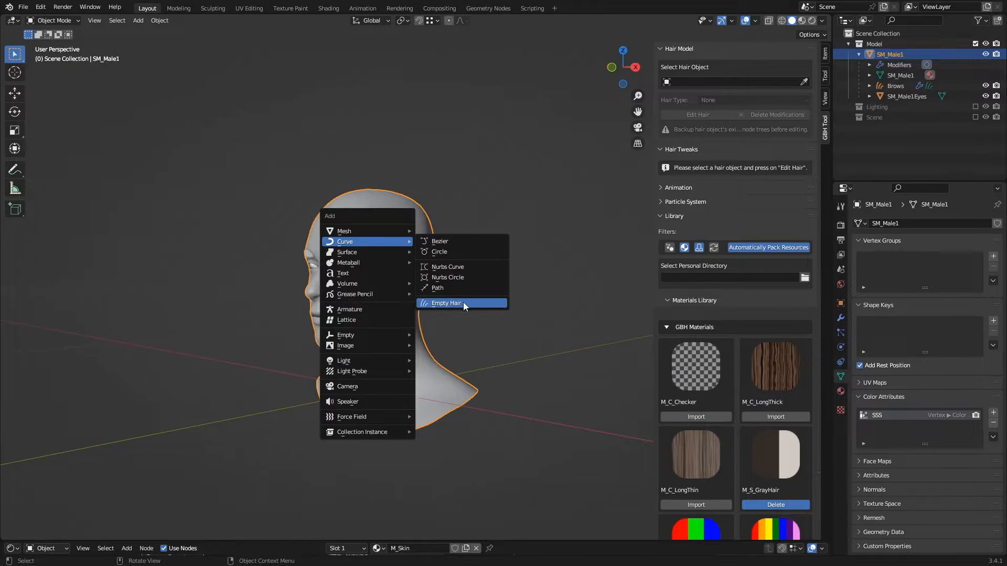
left_click(464, 303)
Rename the new curves object as Hair and move it into the Model collection.
middle_click_drag(471, 187, 461, 194)
scroll(461, 194, "up", 2)
key("F2")
type("H")
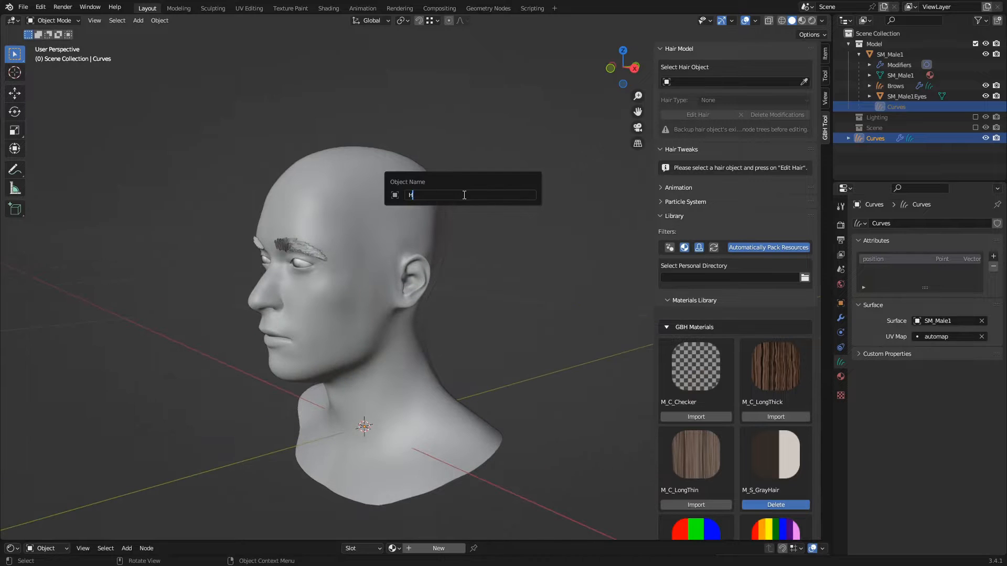
type("air")
key("Return")
key("m")
left_click(464, 195)
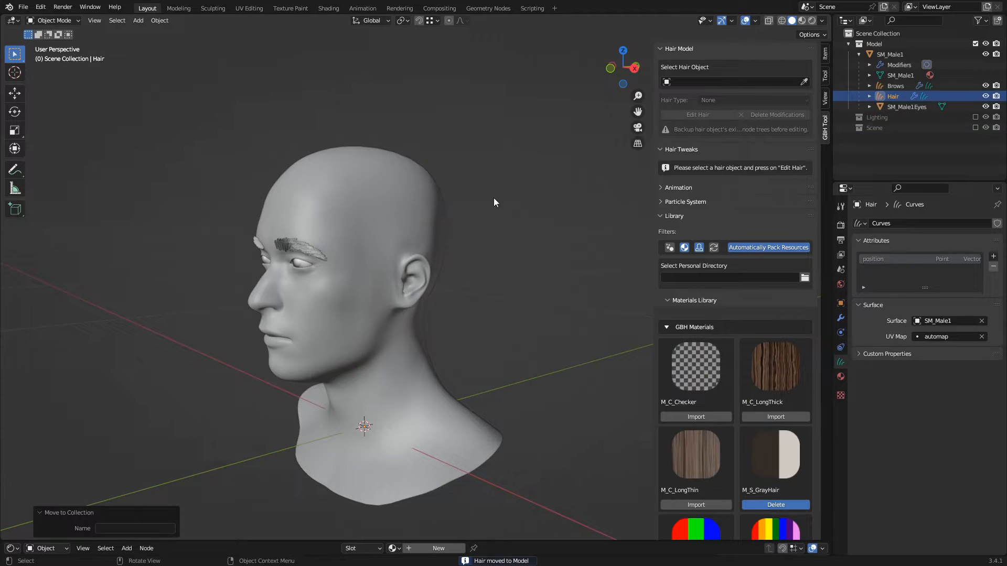
Select the Hair object, set its hair type to Distribute Hair on Surface and start editing the hair.
left_click(876, 97)
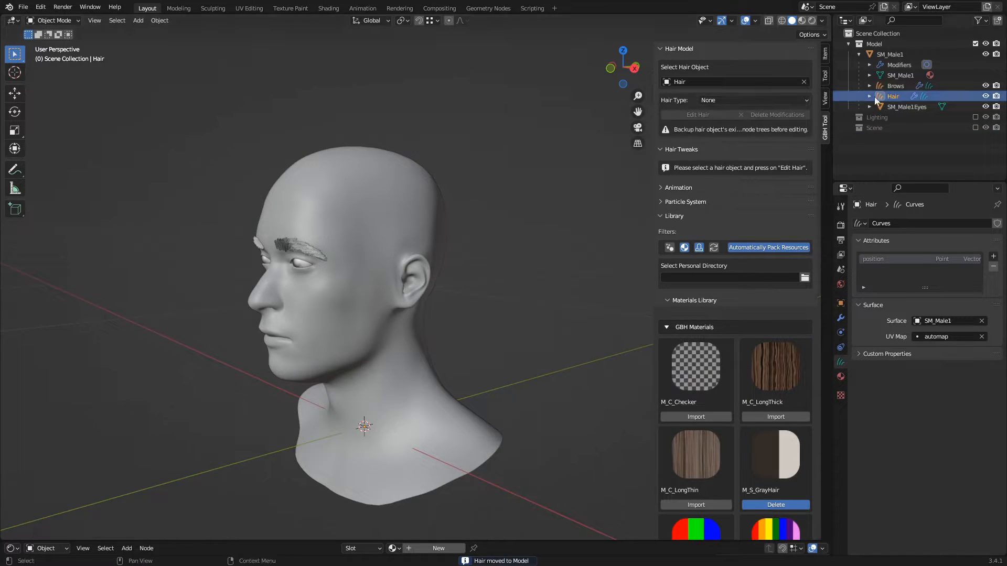
left_click(752, 100)
left_click(734, 193)
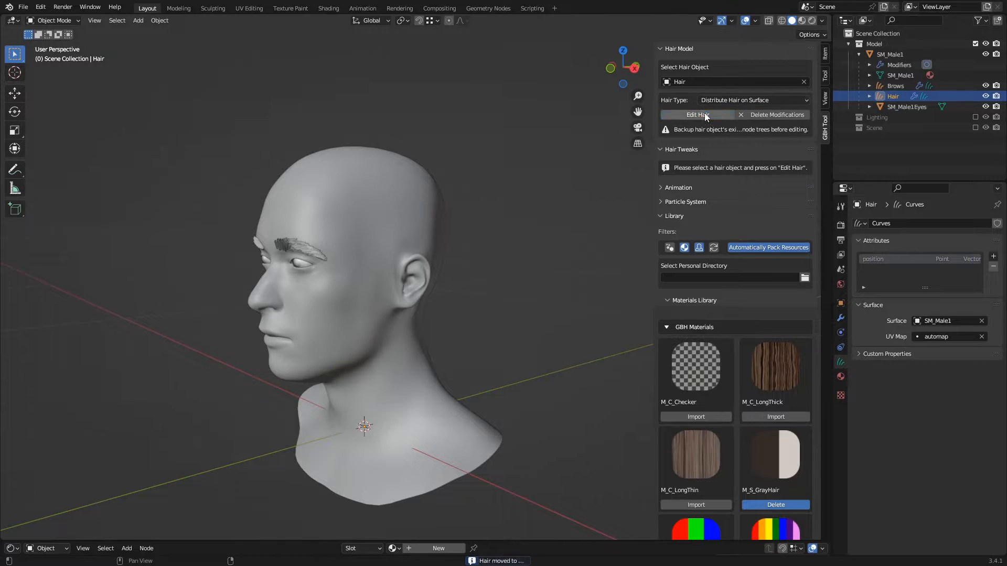
Add a black vertex-domain color attribute named Col to the head mesh.
left_click(403, 212)
left_click(379, 203)
left_click(993, 413)
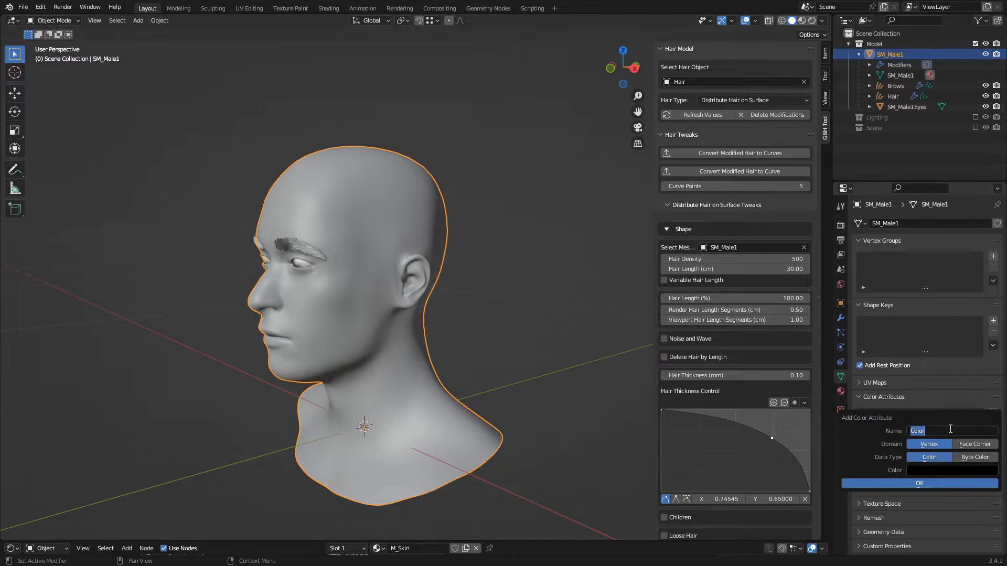
left_click(920, 483)
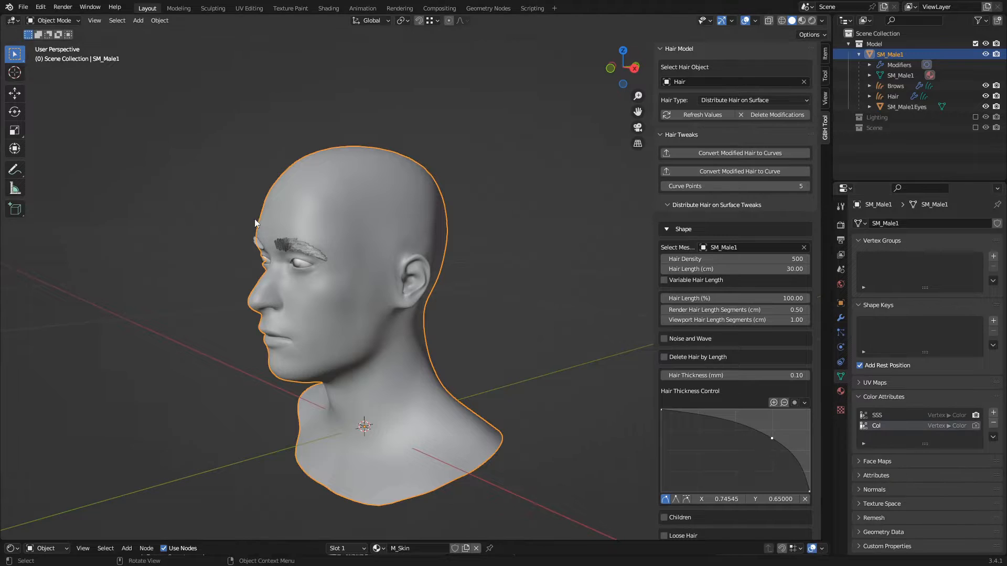
Switch the head to Vertex Paint mode and paint a white patch on the front of the scalp.
key("ctrl+Tab")
left_click(265, 213)
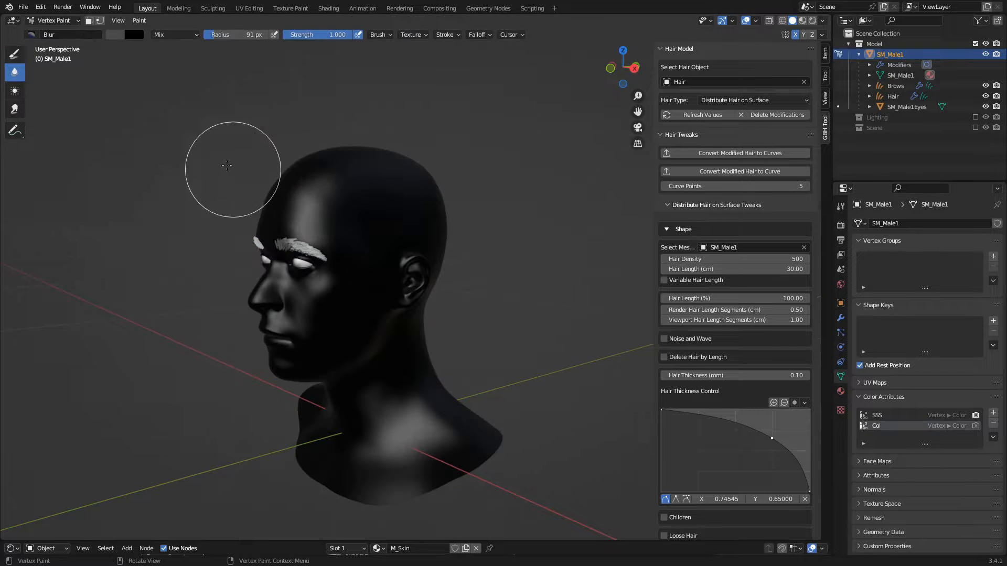
middle_click_drag(404, 176, 382, 191)
left_click_drag(383, 191, 315, 214)
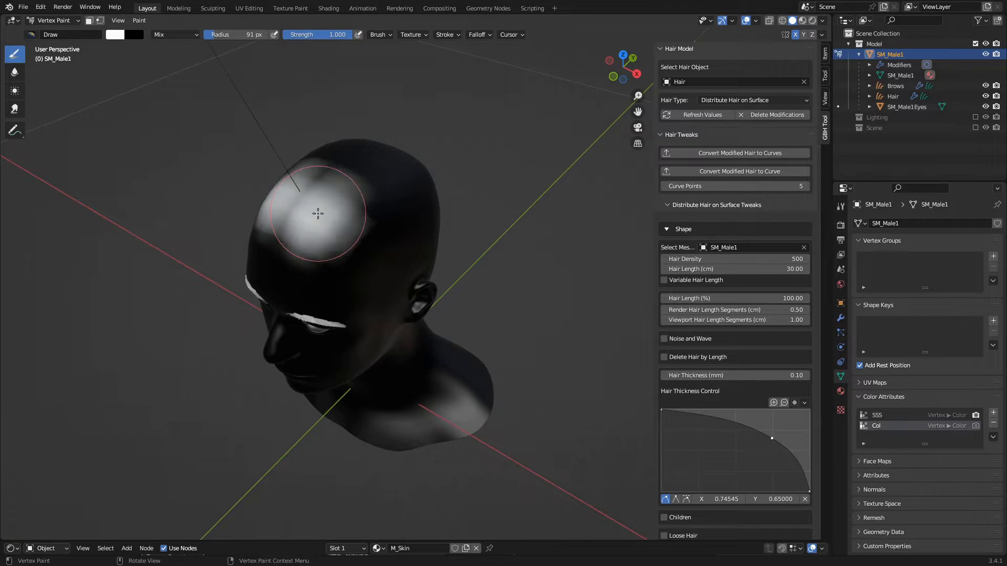
Set the hair density to 10000 and the hair length to 5 cm.
mouse_move(314, 213)
middle_mouse_down()
mouse_move(398, 220)
mouse_move(472, 210)
middle_mouse_up()
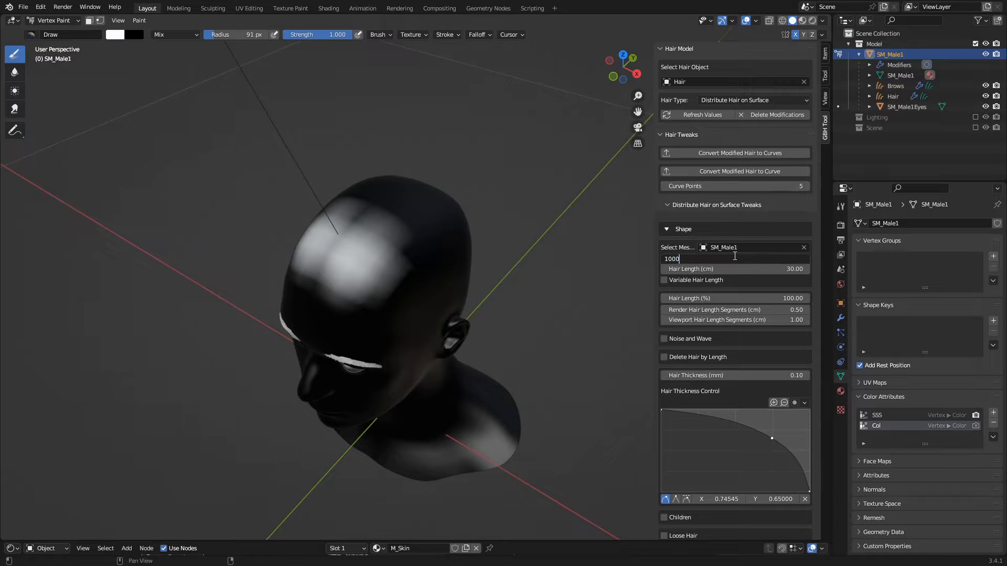
type("0")
key("Return")
double_click(775, 269)
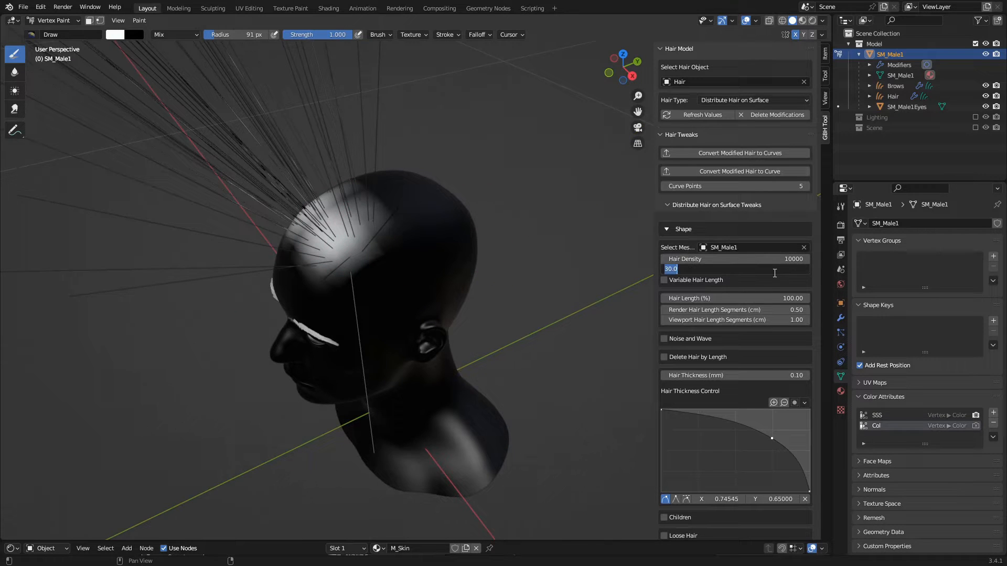
type("6")
key("Return")
key("Return")
Paint the crown, sides and back of the scalp white, reducing the brush radius to 53 px for the edges.
middle_click_drag(388, 220, 429, 163)
mouse_move(438, 232)
middle_mouse_down("alt")
mouse_move(444, 222)
mouse_move(457, 239)
middle_mouse_up("alt")
middle_click_drag(367, 239, 426, 238)
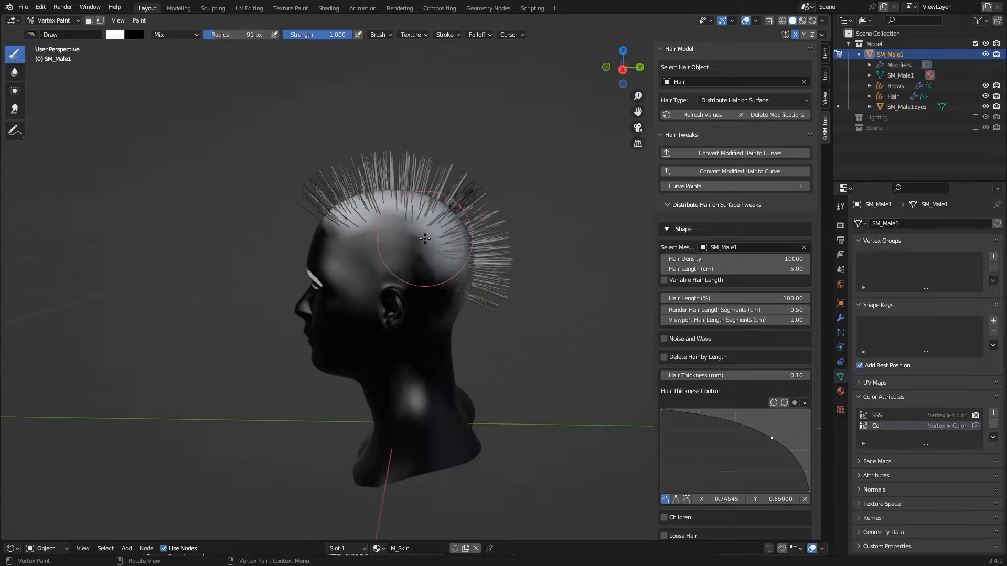
key("f")
left_click(407, 241)
left_click_drag(412, 245, 423, 254, "ctrl")
middle_click_drag(372, 234, 423, 279)
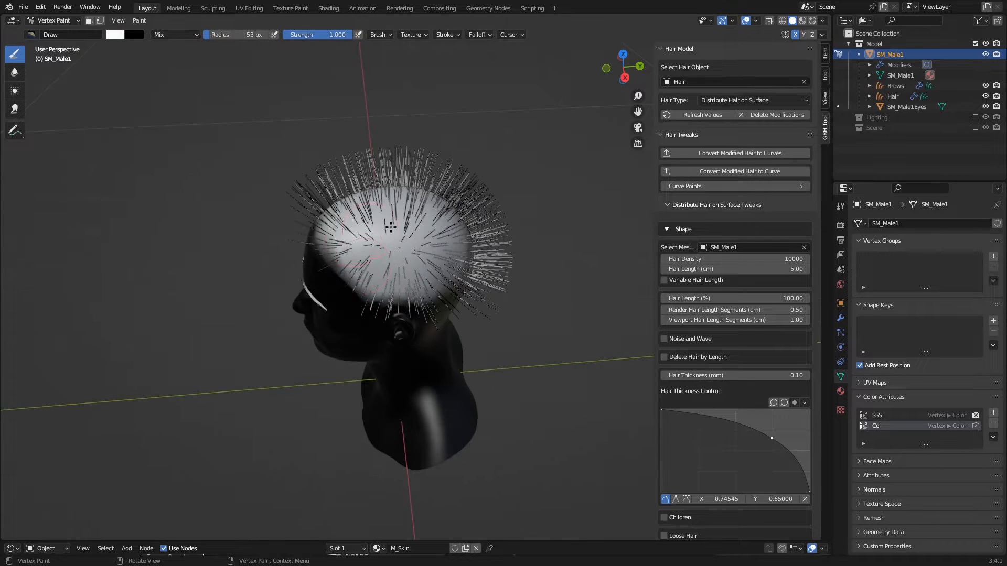
middle_click_drag(391, 227, 403, 259)
middle_click_drag(440, 309, 366, 233)
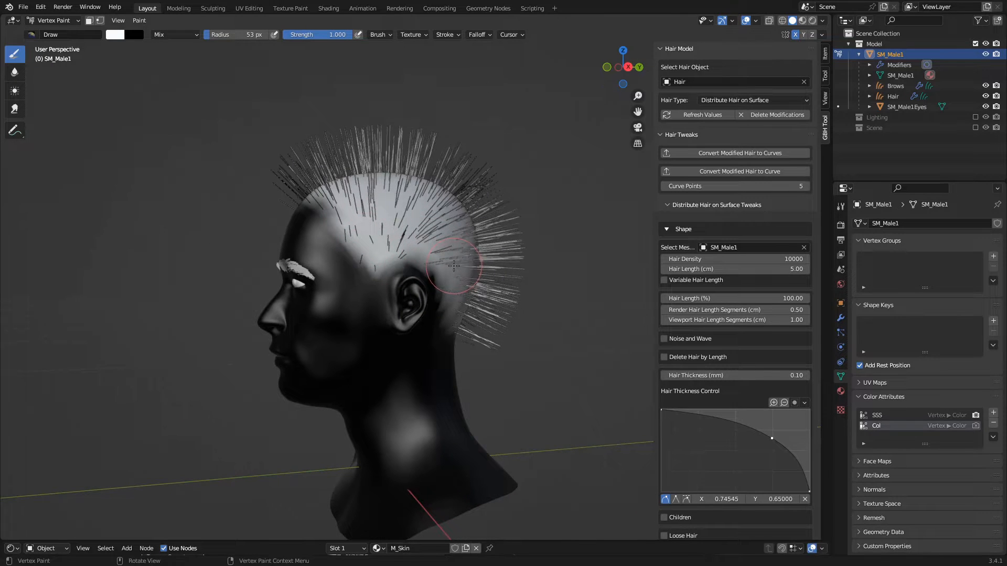
Reduce the brush radius to 29 px and refine the painted hairline around the ears and temples.
key("f")
left_click(390, 282)
mouse_move(378, 283)
middle_mouse_down()
mouse_move(383, 262)
mouse_move(409, 268)
mouse_move(375, 263)
middle_mouse_up()
middle_click_drag(463, 269, 588, 210)
Set the hair density to 100000 and return the head to Object Mode, deselected.
left_click(666, 259)
type("100000")
key("Return")
middle_click_drag(540, 292, 399, 236)
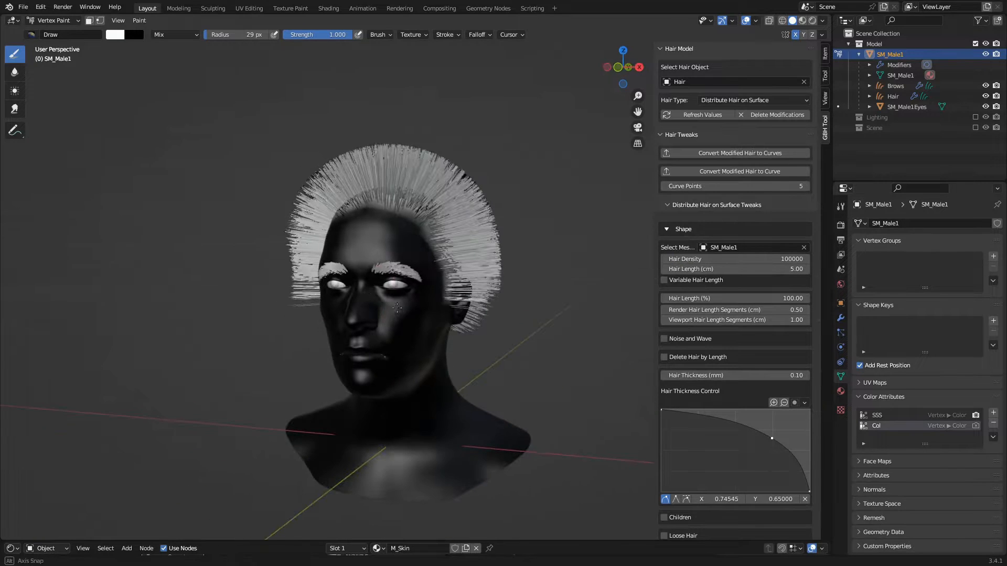
key("ctrl+Tab")
left_click(146, 185)
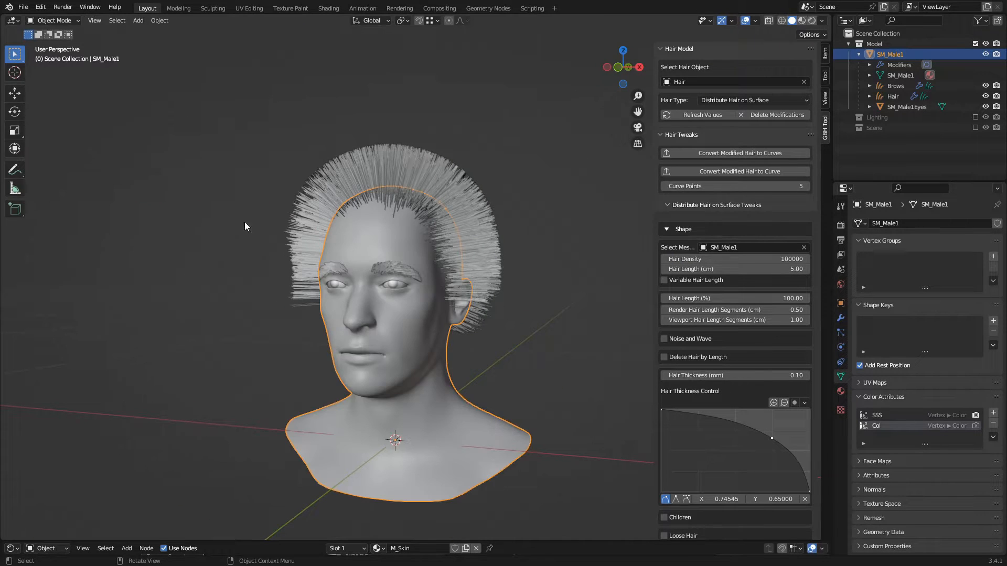
left_click(244, 222)
middle_click_drag(259, 270, 269, 266)
Enable Variable Hair Length and add a black vertex-domain color attribute named Height to the head mesh.
left_click(665, 281)
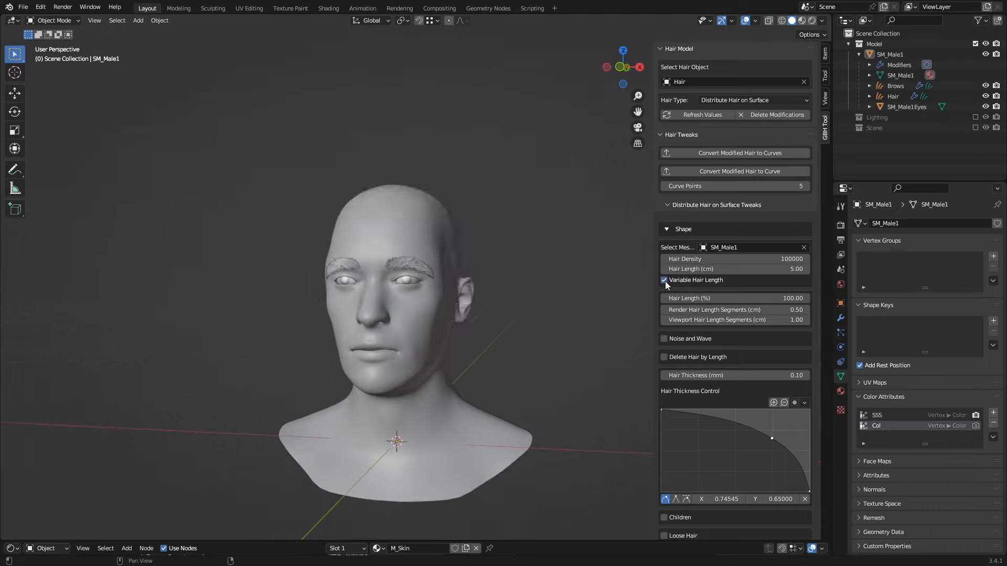
left_click(993, 413)
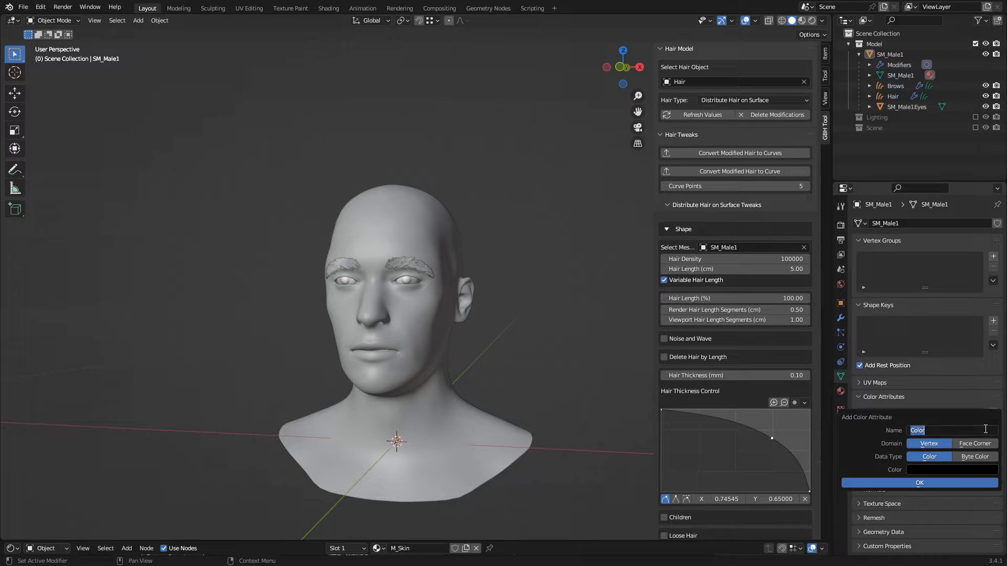
left_click(966, 481)
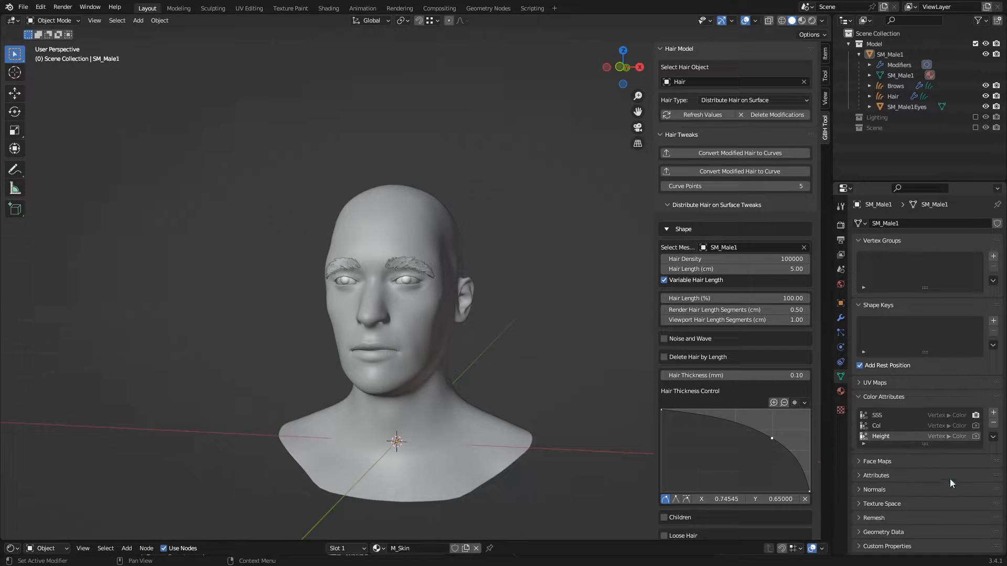
Switch the head to Vertex Paint mode and paint the front top of the scalp white on the Height attribute.
key("ctrl+Tab")
left_click(345, 207)
middle_click_drag(364, 133, 239, 122)
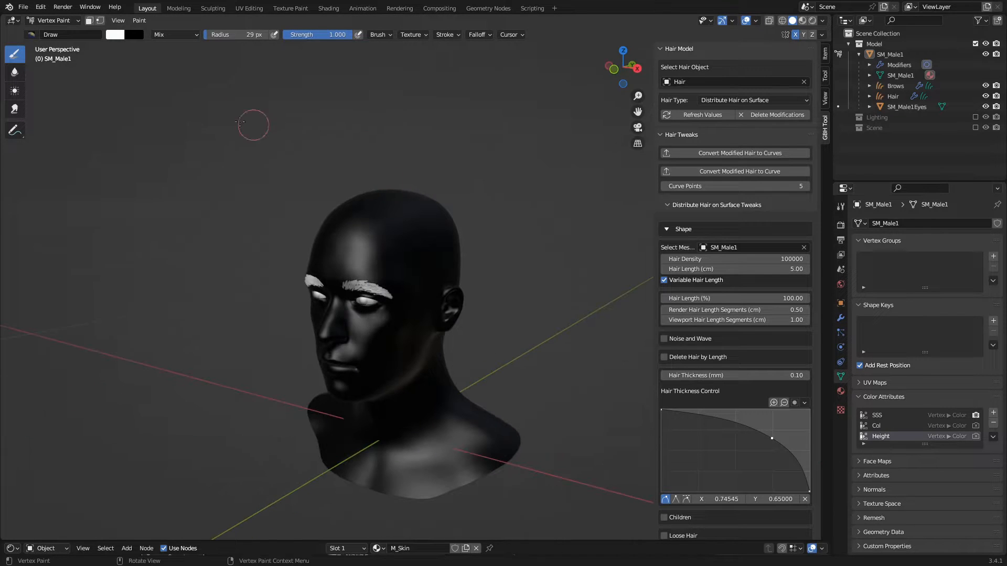
left_click_drag(372, 219, 384, 223)
middle_click_drag(383, 226, 381, 272)
mouse_move(373, 286)
left_mouse_down()
mouse_move(361, 289)
mouse_move(385, 268)
mouse_move(347, 257)
mouse_move(386, 225)
left_mouse_up()
Extend the white Height paint across the upper sides and back of the head.
middle_click_drag(388, 227, 323, 242)
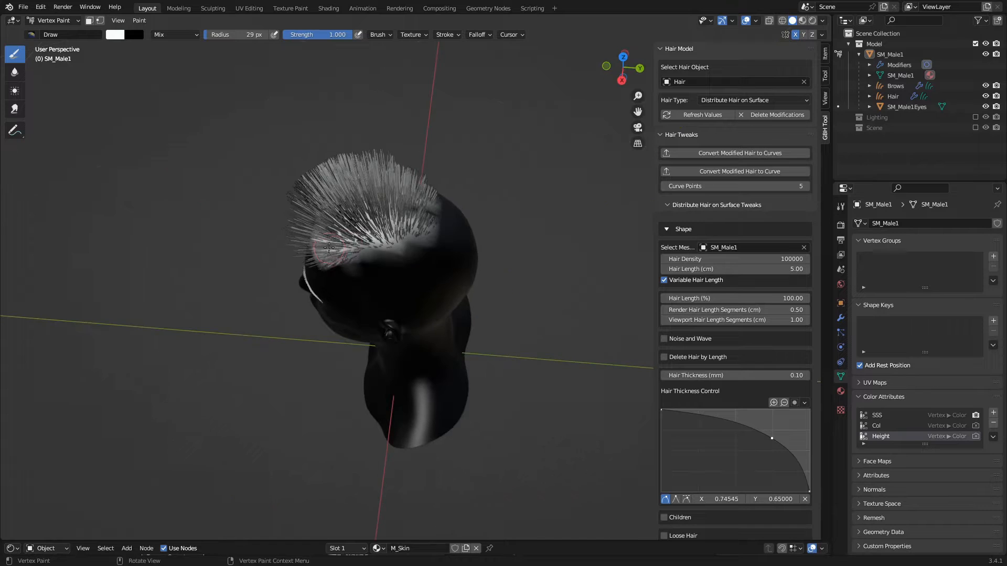
left_click_drag(333, 247, 363, 254)
middle_click_drag(449, 240, 381, 228)
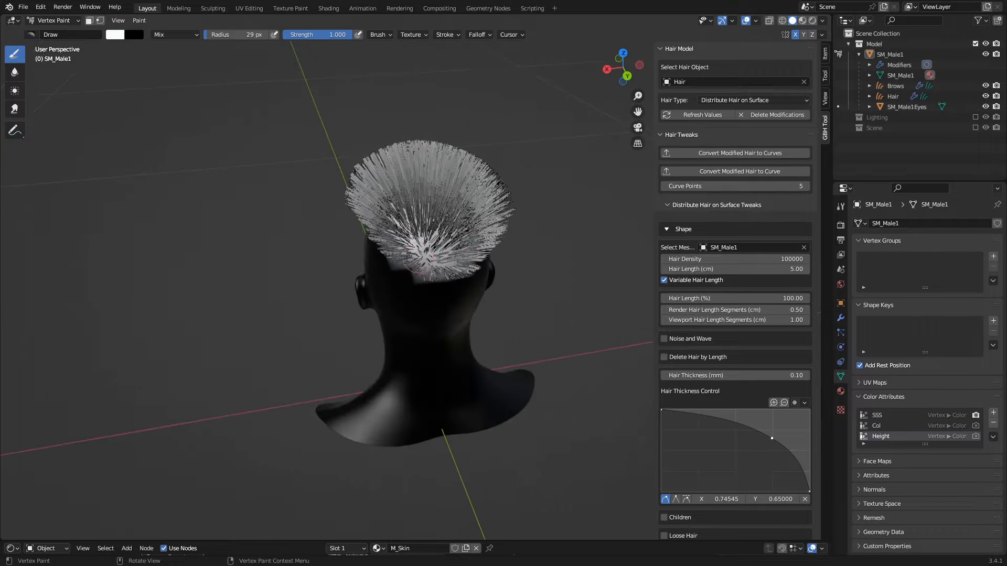
left_click_drag(407, 255, 377, 258)
middle_click_drag(376, 254, 433, 250)
left_click_drag(433, 244, 461, 231)
mouse_move(482, 243)
middle_mouse_down()
mouse_move(430, 241)
mouse_move(479, 227)
middle_mouse_up()
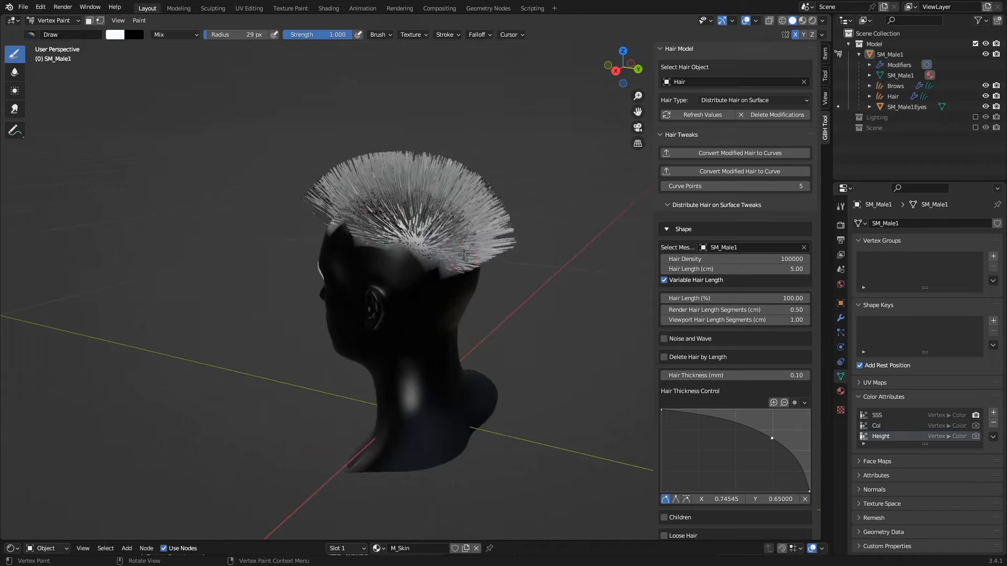
middle_click_drag(350, 222, 390, 244)
Switch to the Blur brush with an 82 px radius and soften the lower edge of the Height paint.
key("shift+space")
left_click(394, 254)
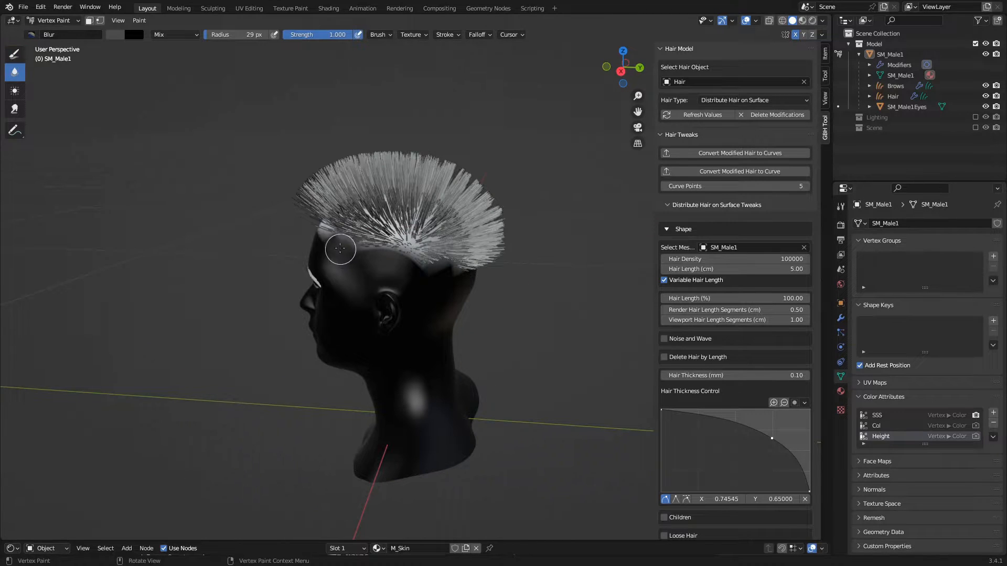
key("f")
left_click(402, 248)
mouse_move(423, 279)
left_mouse_down()
mouse_move(360, 283)
mouse_move(380, 292)
mouse_move(372, 301)
left_mouse_up()
middle_click_drag(453, 279, 393, 276)
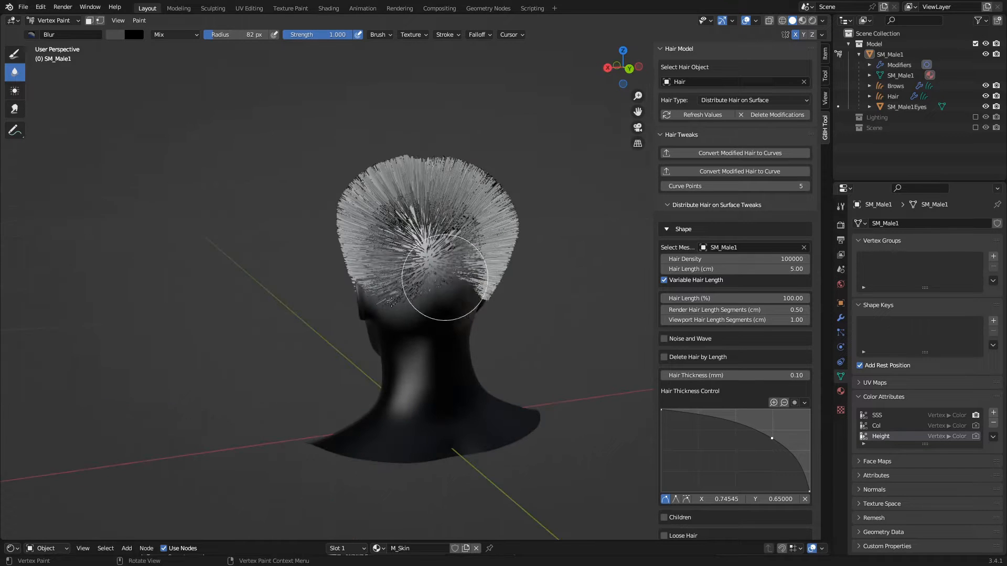
Blur the Height paint around the back and both sides of the head to fade the hair length downward.
mouse_move(445, 275)
left_mouse_down()
mouse_move(423, 323)
mouse_move(409, 320)
left_mouse_up()
middle_click_drag(412, 320, 489, 323)
middle_click_drag(297, 282, 420, 235)
left_click_drag(407, 243, 465, 245)
middle_click_drag(436, 283, 387, 262)
mouse_move(392, 254)
left_mouse_down()
mouse_move(310, 269)
mouse_move(412, 243)
left_mouse_up()
middle_click_drag(411, 243, 338, 254)
middle_click_drag(480, 297, 395, 296)
left_click_drag(395, 296, 490, 329)
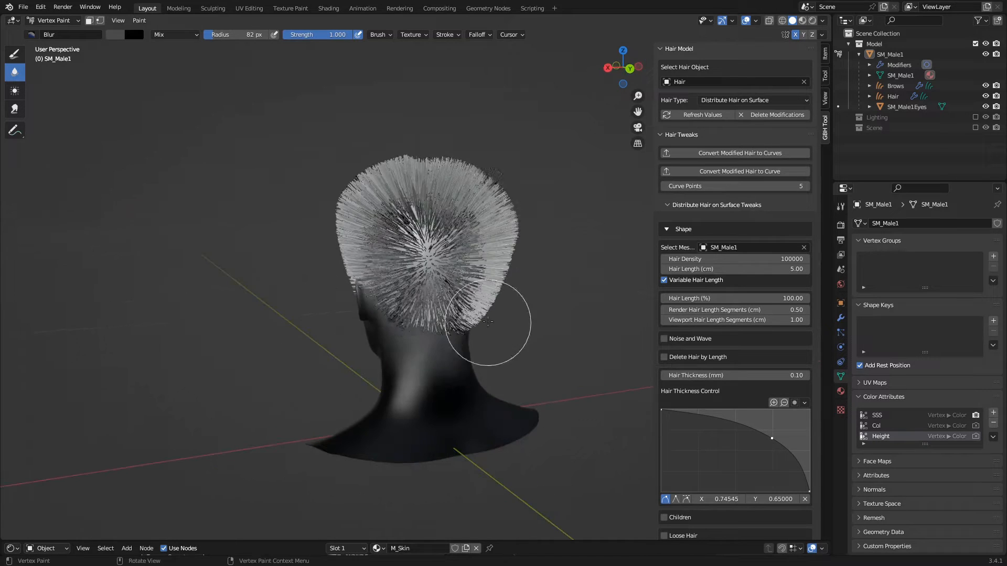
middle_click_drag(490, 329, 427, 323)
mouse_move(428, 323)
left_mouse_down()
mouse_move(436, 324)
mouse_move(350, 309)
left_mouse_up()
scroll(556, 295, "down", 2)
mouse_move(350, 310)
middle_mouse_down()
mouse_move(556, 295)
mouse_move(355, 281)
mouse_move(495, 258)
mouse_move(493, 246)
middle_mouse_up()
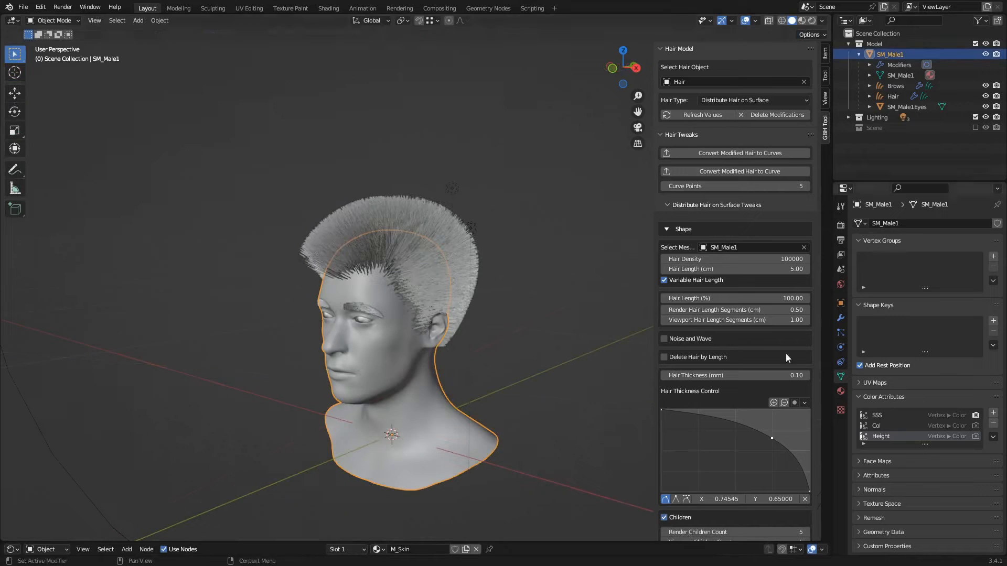
Select the Hair object, display its modifiers and change the lower editor to the Geometry Node Editor.
left_click(893, 96)
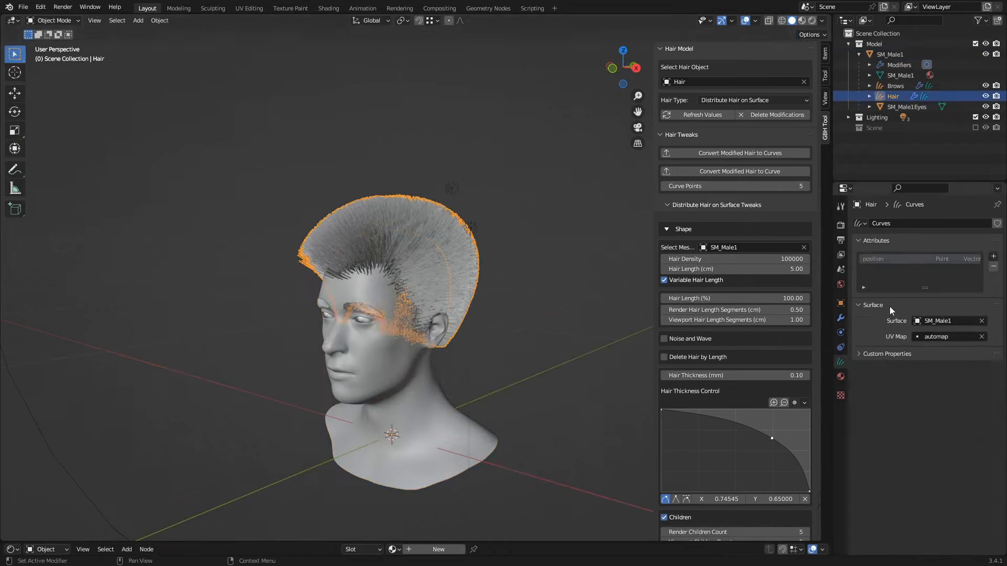
left_click(841, 317)
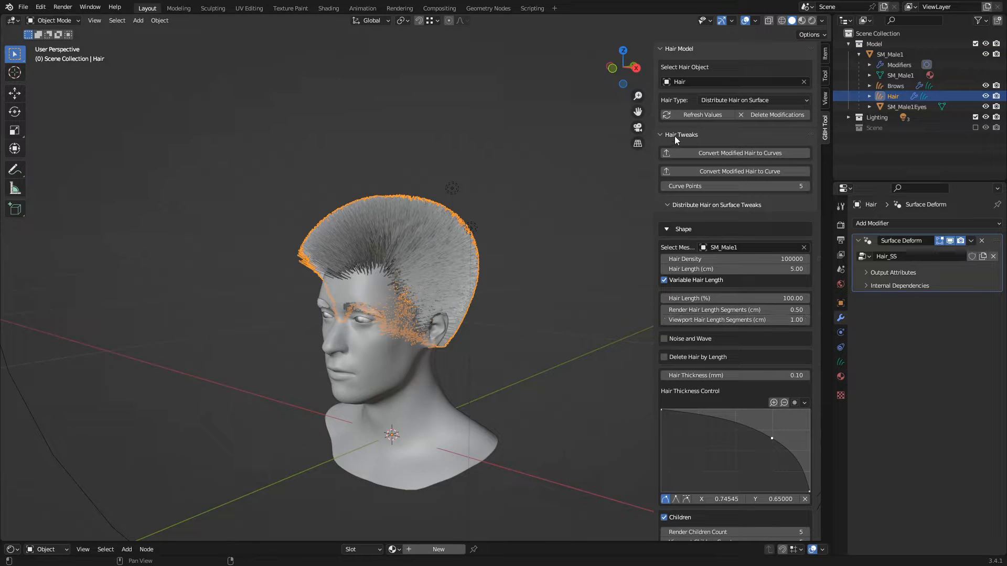
left_click(14, 550)
left_click(55, 508)
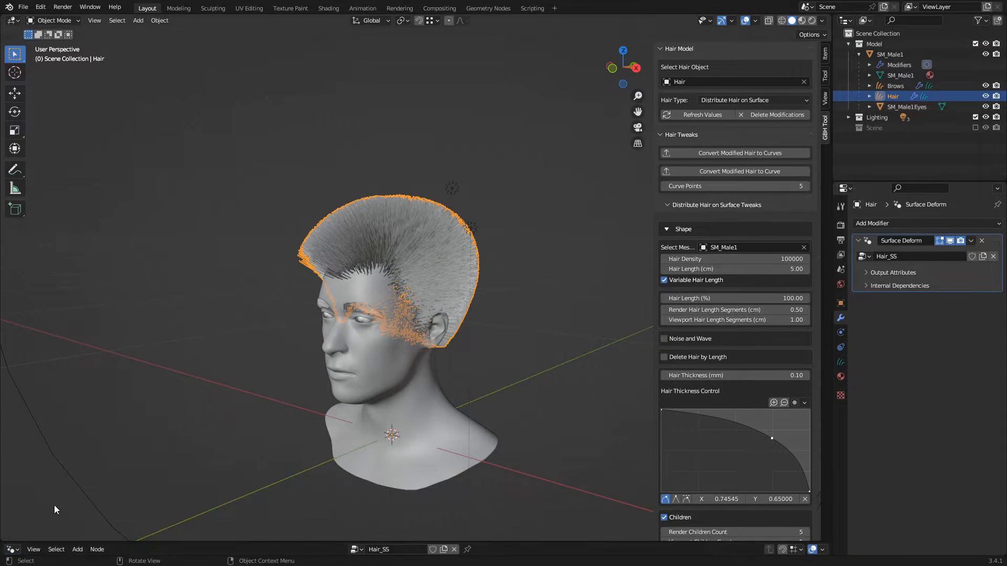
Enlarge the node editor, examine the whole Hair_SS node tree and collapse the editor again.
left_click_drag(136, 543, 144, 419)
key("ctrl+space")
scroll(200, 420, "up", 5)
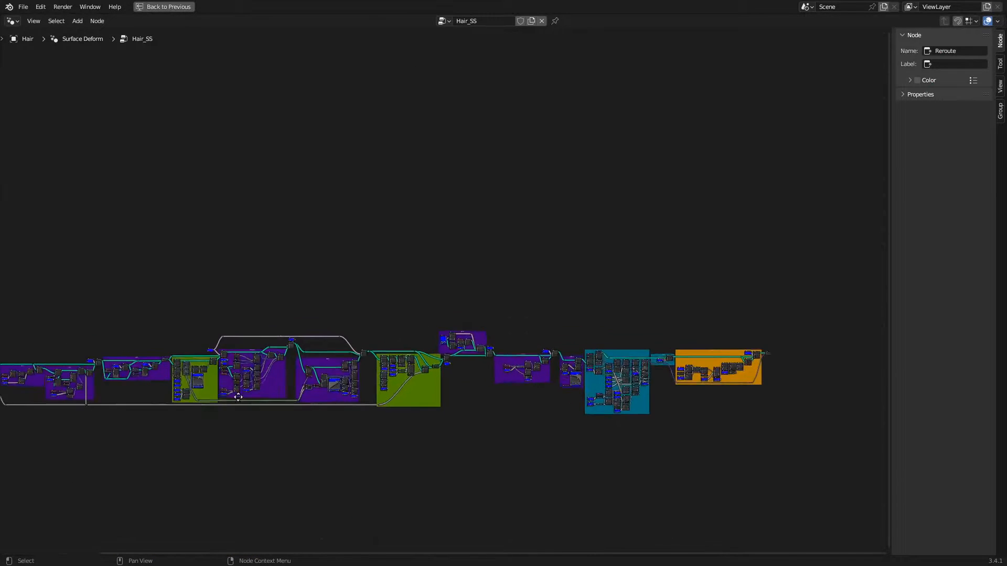
scroll(189, 415, "down", 2)
middle_click_drag(178, 418, 541, 383)
scroll(576, 384, "up", 4)
middle_click_drag(758, 314, 168, 317)
middle_click_drag(669, 293, 548, 303)
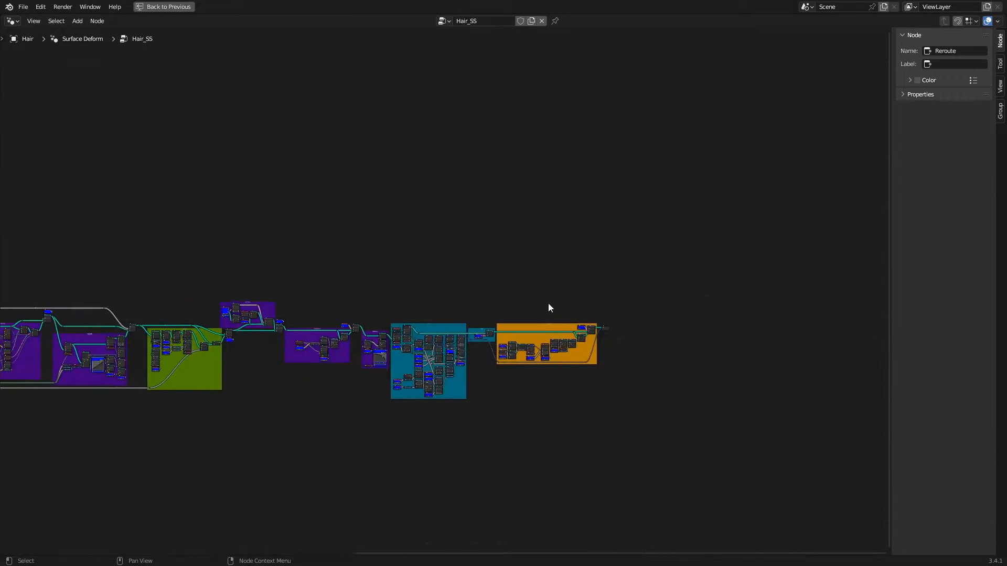
scroll(548, 303, "up", 5)
scroll(549, 303, "down", 8)
middle_click_drag(212, 398, 439, 395)
key("ctrl+space")
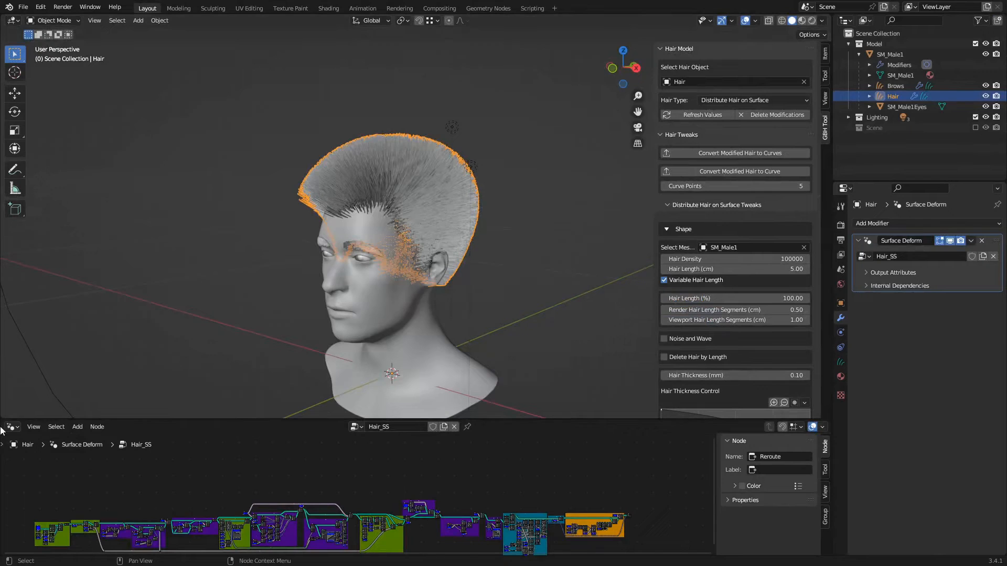
left_click_drag(31, 419, 32, 545)
Deselect the hair, review the hairstyle and its remaining tweak settings, and collapse the Hair Tweaks section.
left_click(551, 371)
middle_click_drag(552, 370, 447, 313)
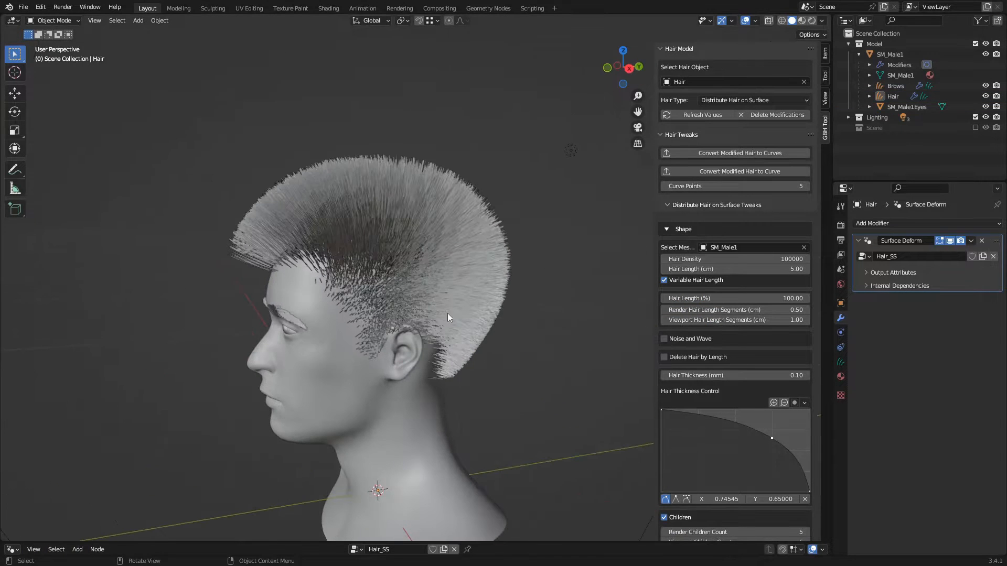
scroll(709, 304, "down", 5)
scroll(710, 304, "up", 8)
left_click(672, 138)
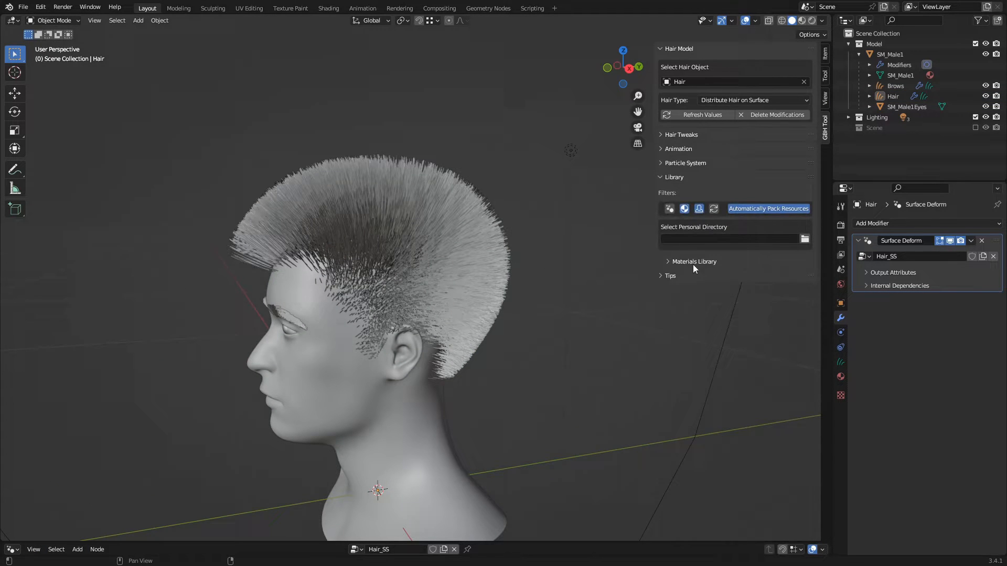
Show node groups in the add-on library, import GBH_Rolls and add it to the hair with a scale of 1.000.
left_click(672, 206)
scroll(695, 309, "down", 8)
scroll(703, 293, "down", 6)
scroll(710, 281, "up", 2)
scroll(711, 281, "down", 6)
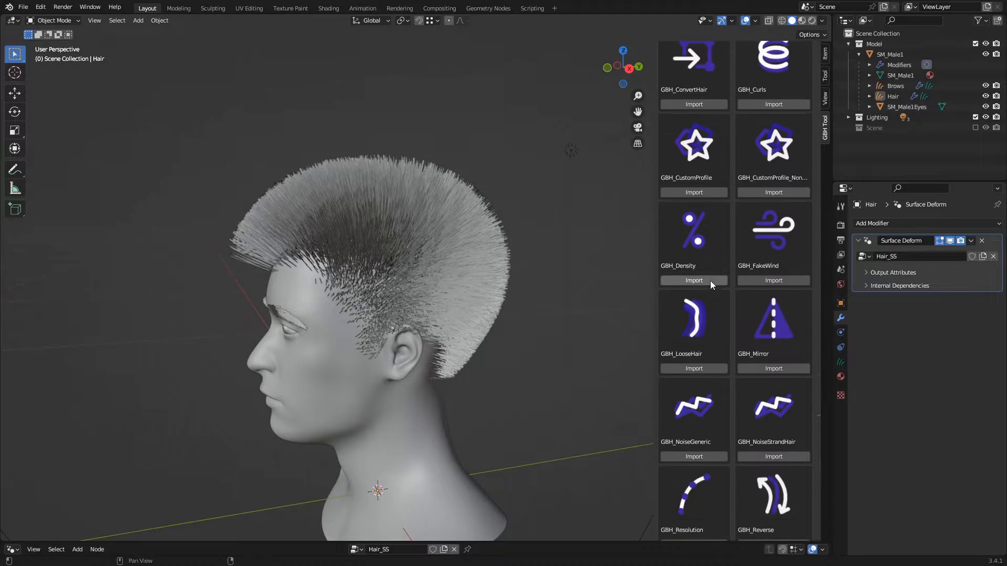
scroll(713, 279, "up", 1)
scroll(713, 274, "down", 8)
left_click(694, 402)
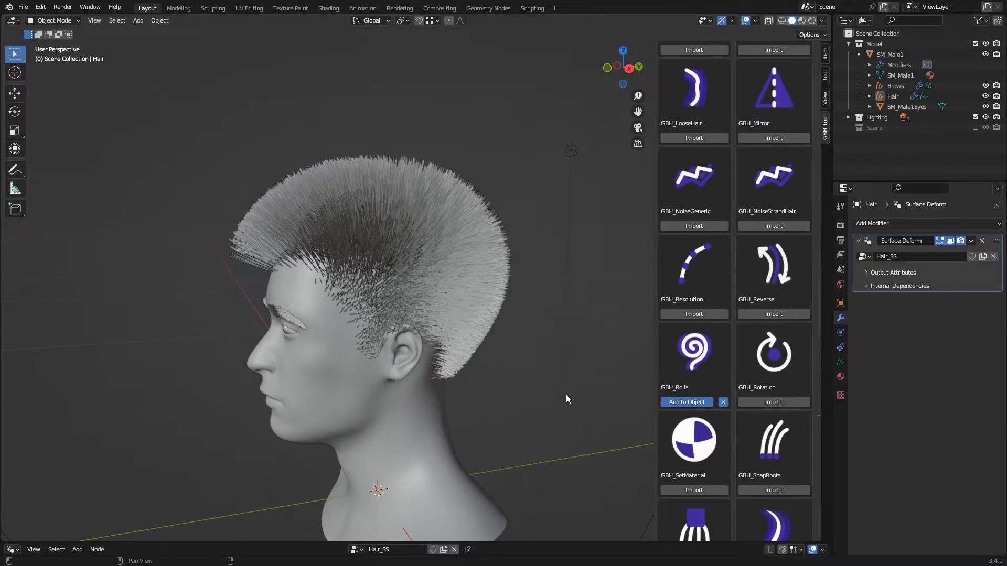
middle_click_drag(567, 400, 419, 407)
left_click_drag(954, 355, 915, 355)
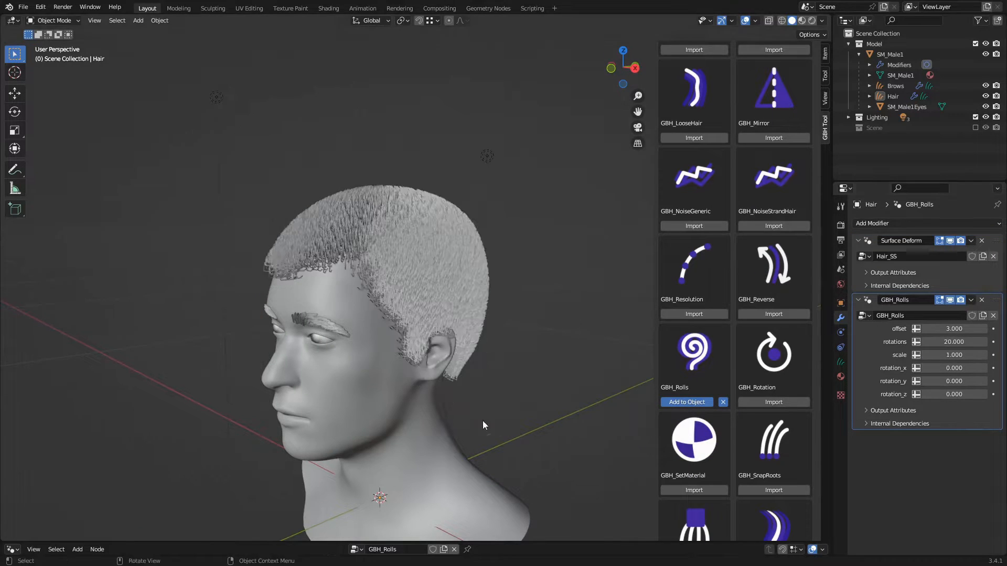
Switch the viewport to rendered shading, import the GBH_Thickness node group and add it to the hair.
scroll(477, 401, "down", 5)
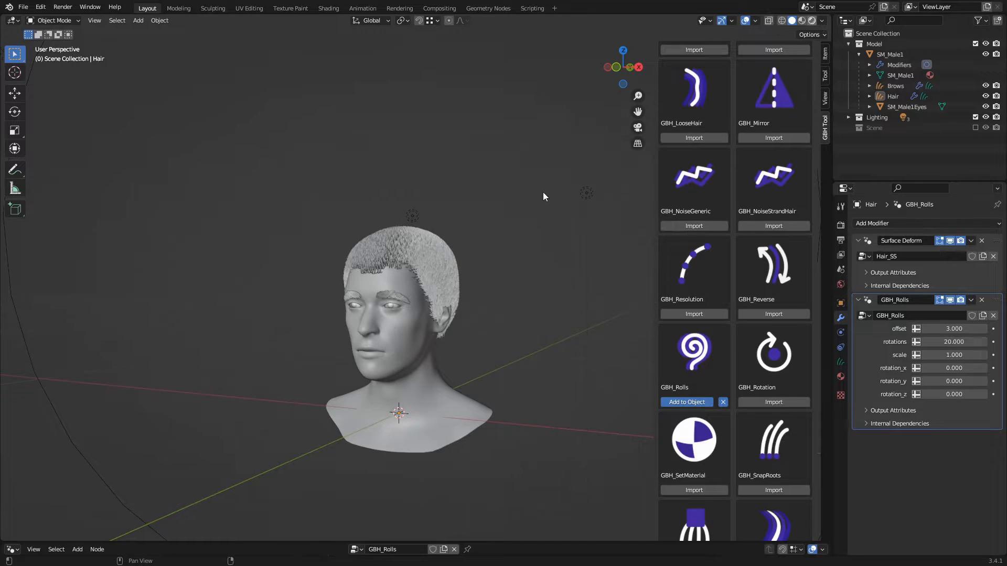
key("z")
scroll(496, 279, "up", 1)
scroll(700, 188, "up", 16)
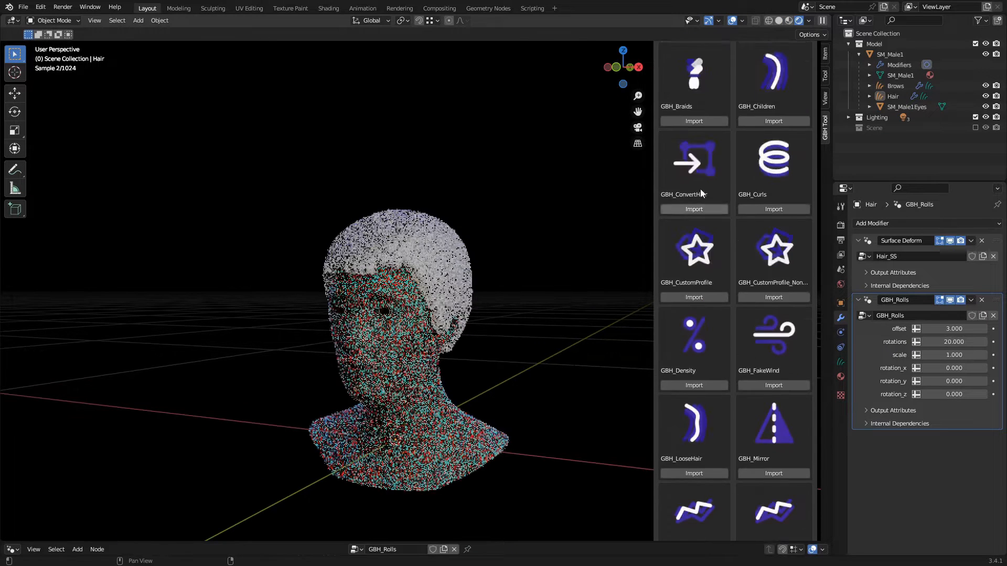
scroll(700, 190, "up", 2)
scroll(699, 191, "down", 18)
left_click(706, 382)
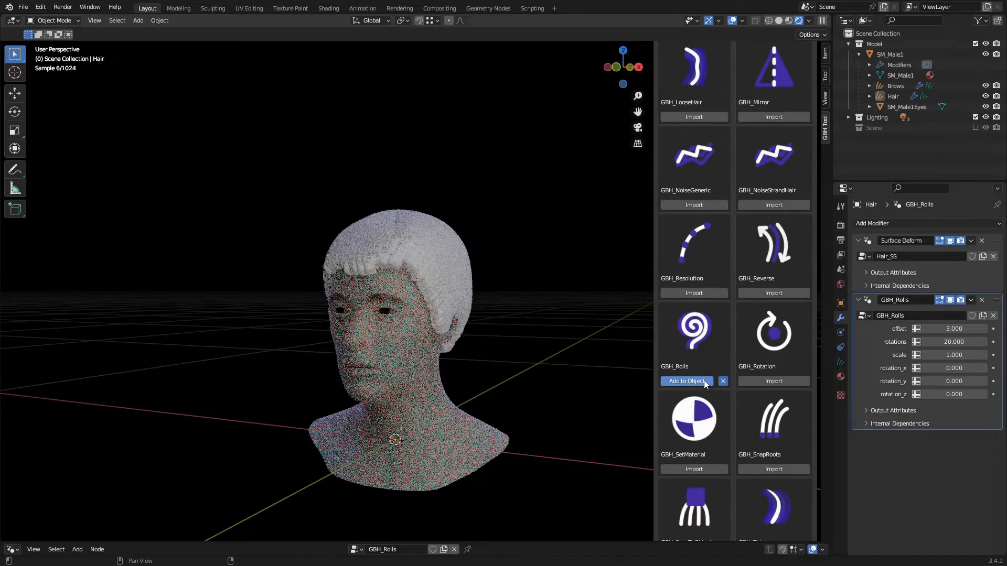
scroll(689, 415, "down", 2)
left_click(764, 516)
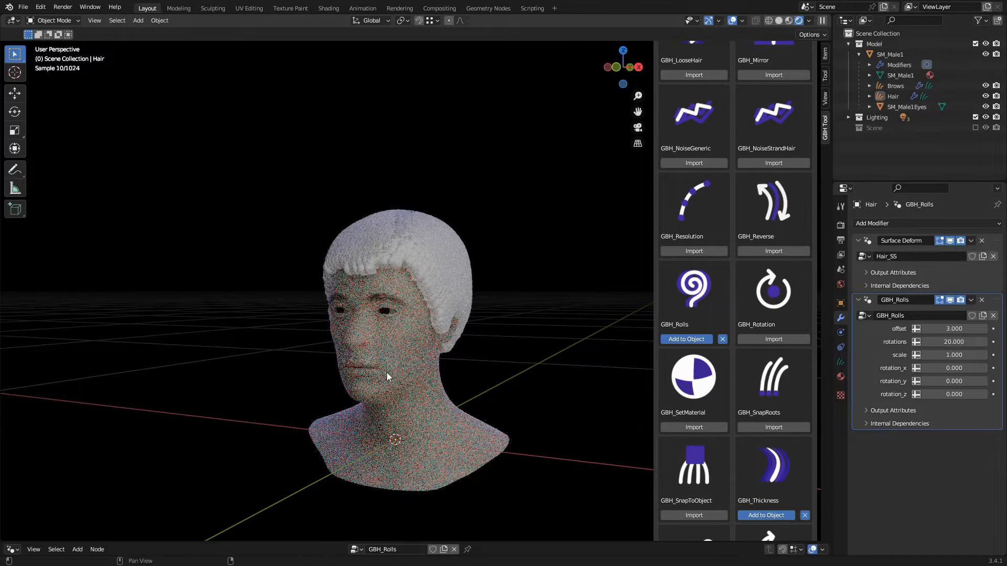
Import the GBH_NoiseStrandHair node group and add it to the hair.
scroll(742, 181, "up", 3)
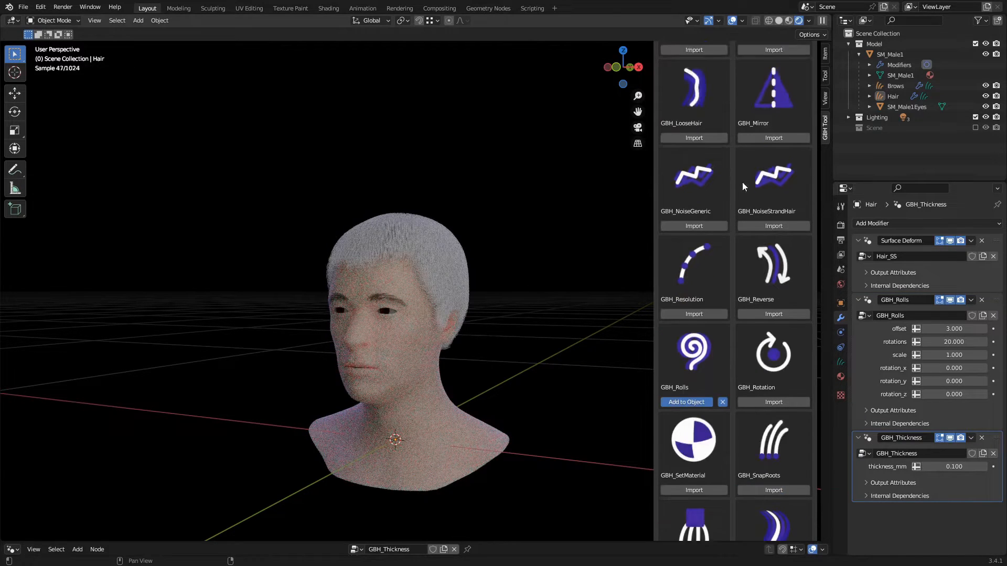
scroll(745, 199, "up", 1)
left_click(757, 248)
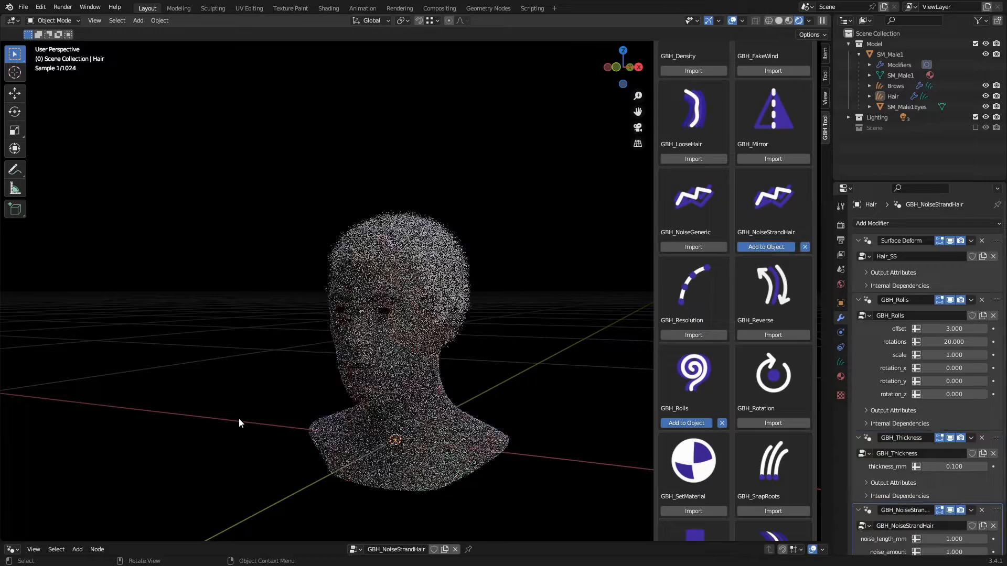
middle_click_drag(239, 423, 360, 416)
Import the GBH_SetMaterial node group, add it to the hair and assign the M_S_GrayHair material.
scroll(692, 333, "down", 7)
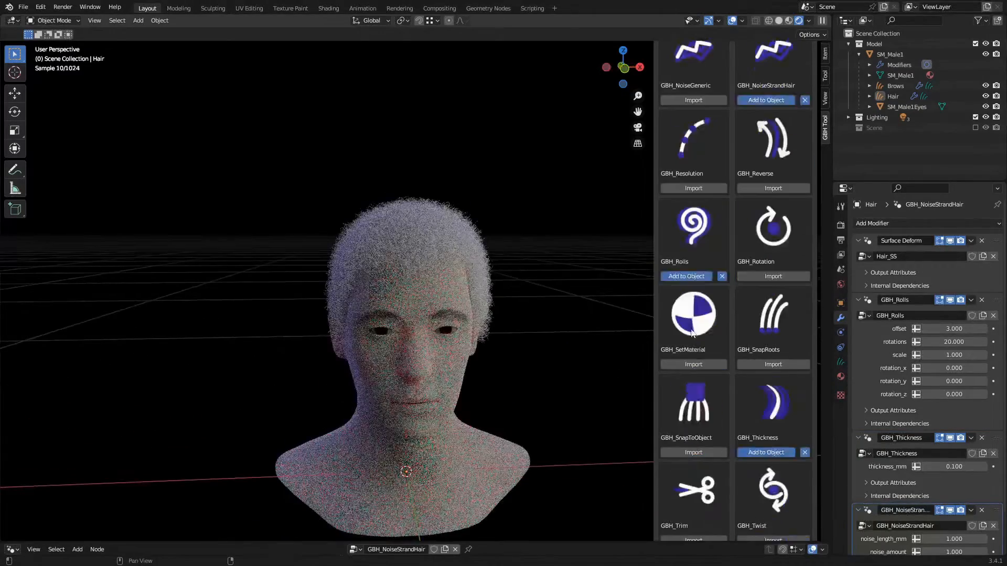
scroll(692, 333, "down", 6)
left_click(685, 238)
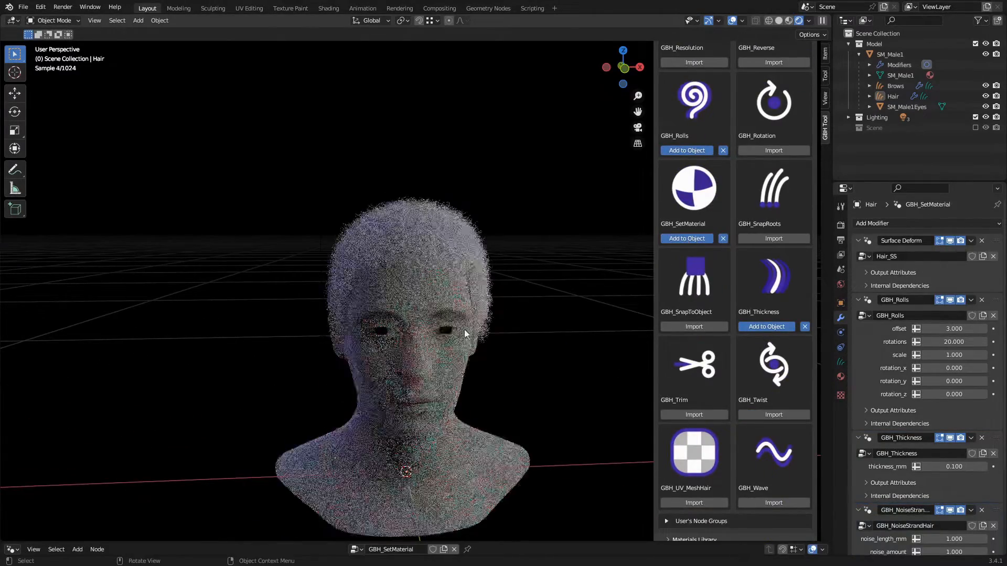
middle_click_drag(464, 334, 428, 339)
scroll(903, 353, "down", 6)
left_click(932, 522)
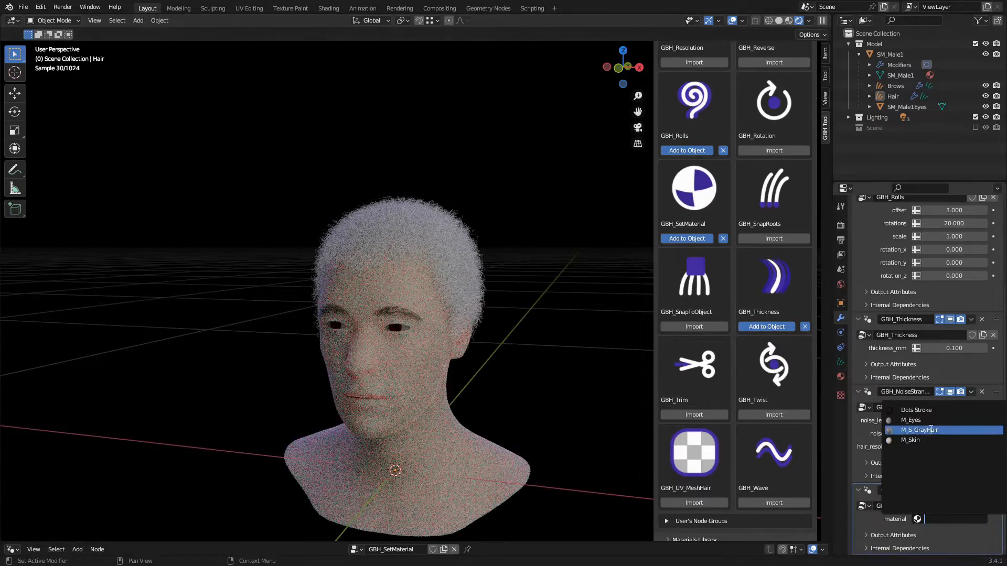
left_click(931, 430)
Collapse the GBH_Rolls, GBH_Thickness and GBH_NoiseStrandHair modifiers in the stack.
scroll(887, 293, "up", 6)
left_click(858, 300)
left_click(860, 315)
left_click(859, 329)
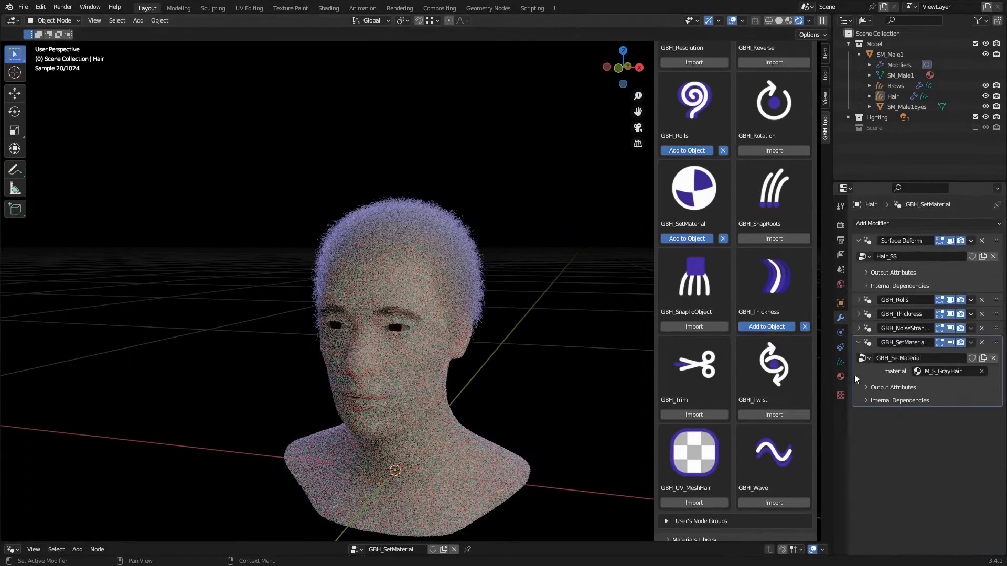
Import GBH_UV_MeshHair, add it to the hair and set its uv_move_x_0 to 0.1, collapsing the finished modifiers.
middle_click_drag(476, 314, 521, 314)
left_click(691, 502)
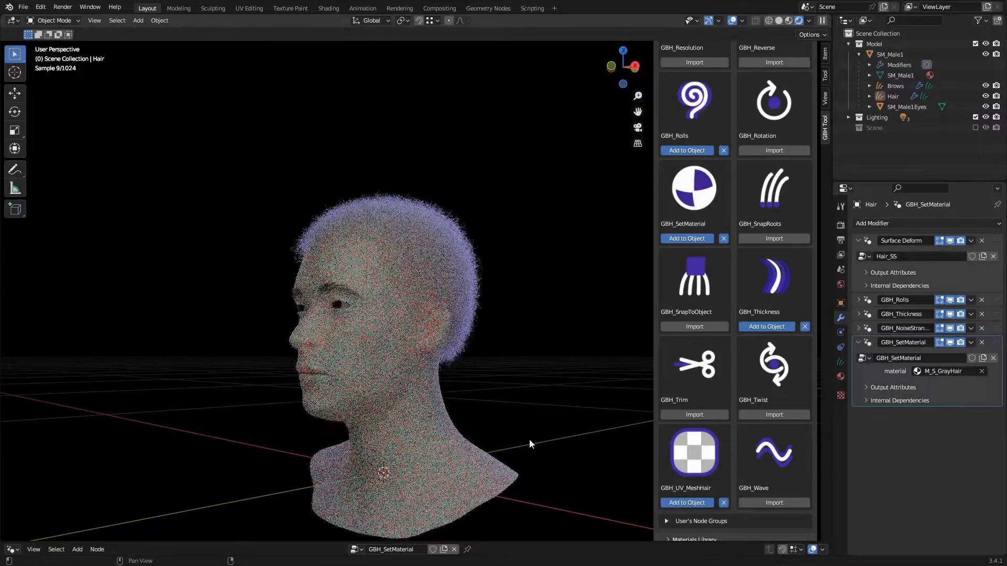
left_click(858, 343)
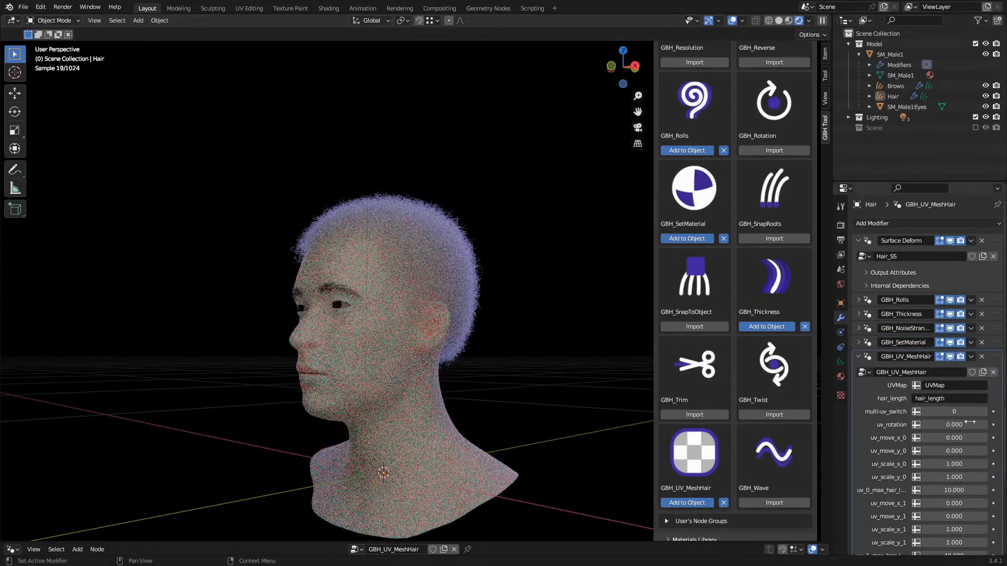
type(".1")
key("Return")
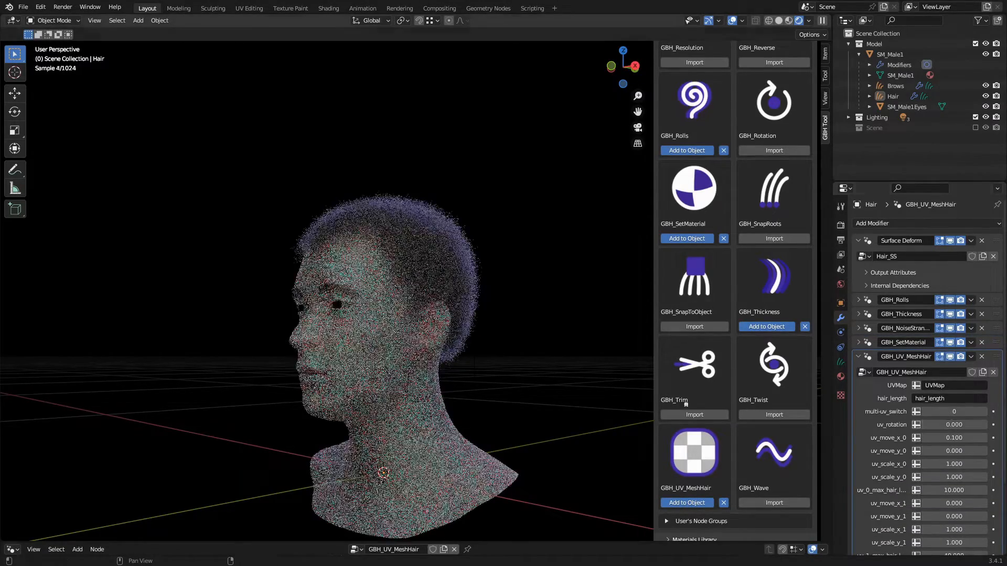
left_click(865, 359)
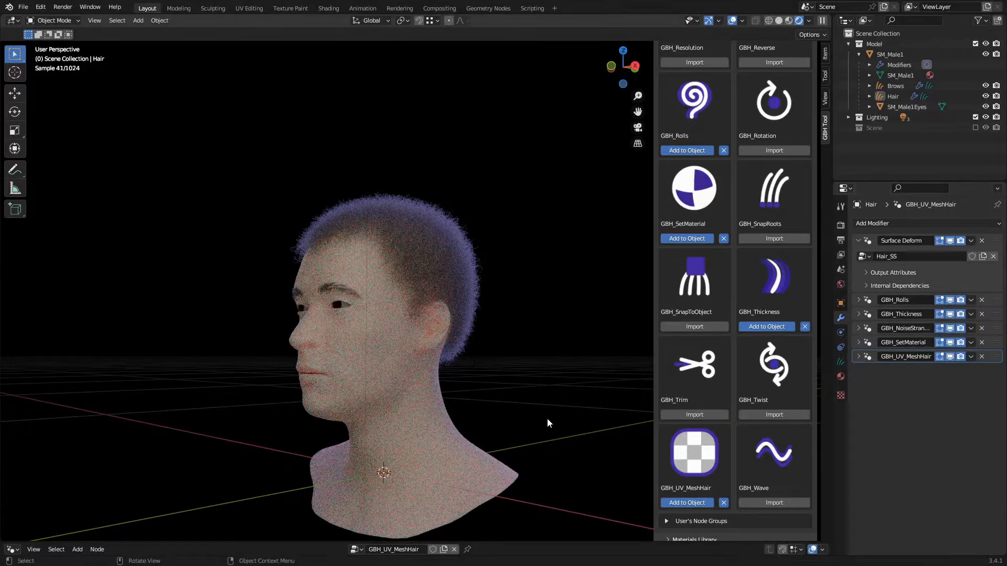
Add the GBH_SnapRoots node group to the hair, place it directly after Surface Deform and set its snap object to SM_Male1.
scroll(739, 303, "up", 20)
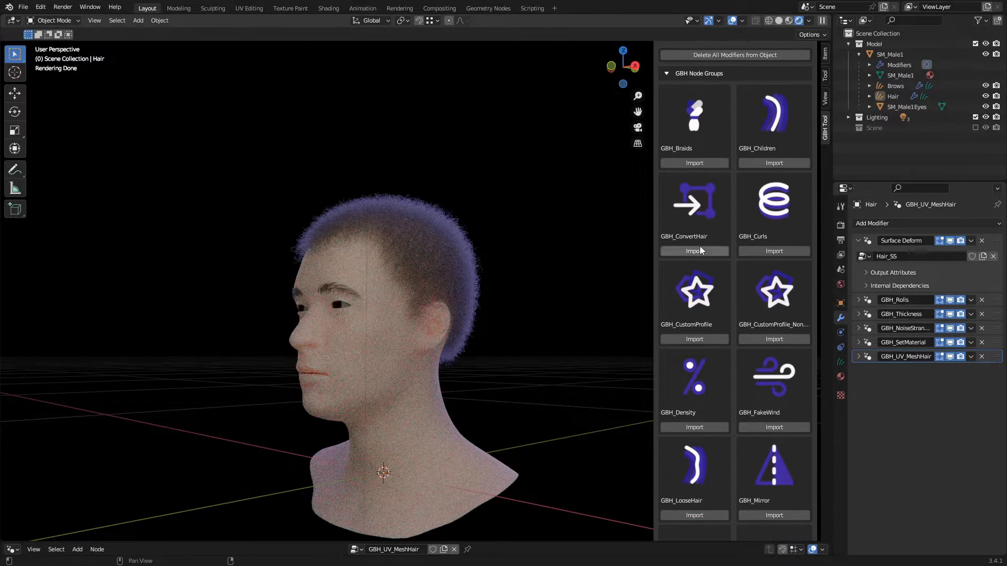
scroll(699, 247, "down", 15)
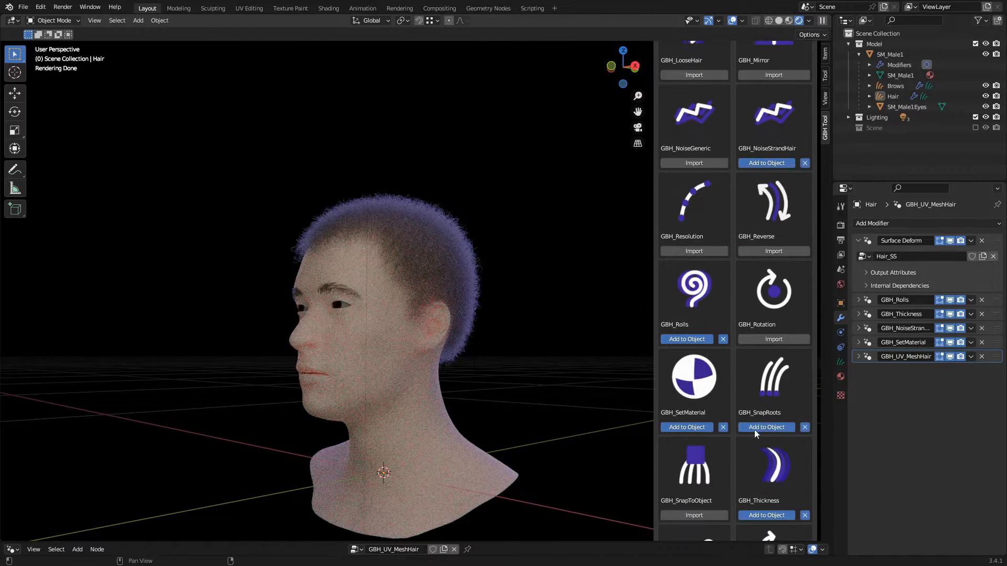
left_click(756, 428)
left_click_drag(997, 372, 1000, 303)
left_click(961, 329)
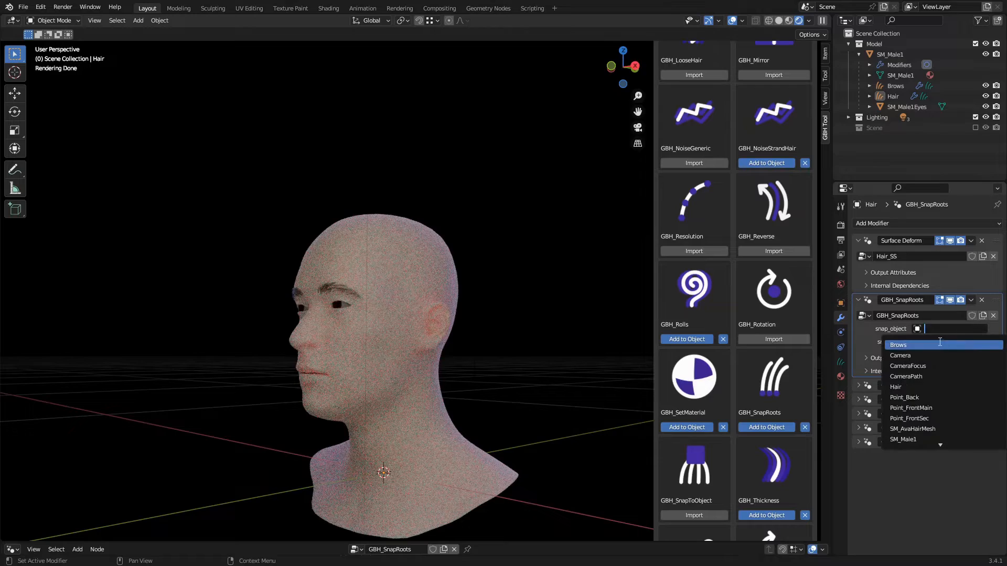
left_click(938, 440)
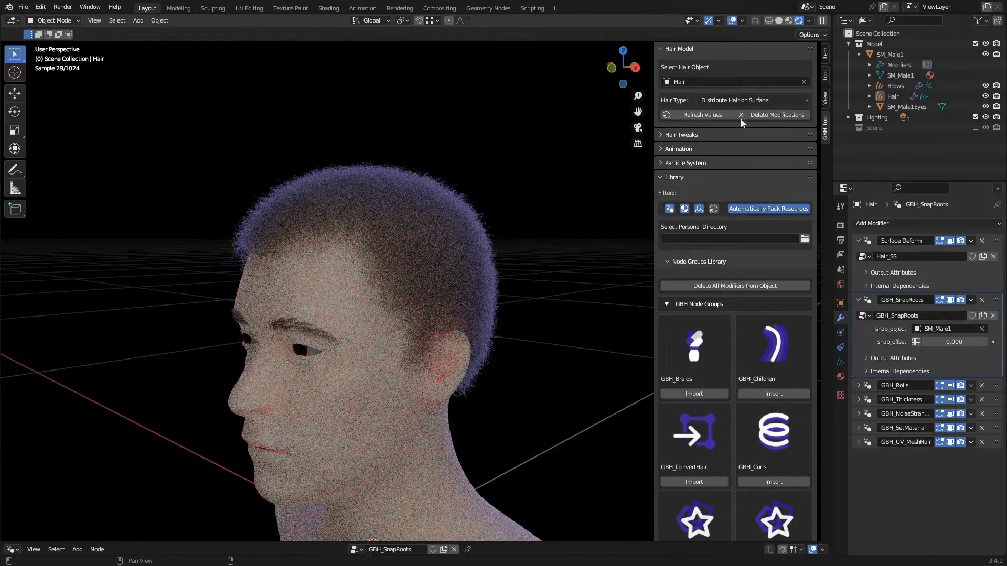
Collapse the library, open the Hair Tweaks and set both the render and viewport children counts to 10.
left_click(668, 177)
left_click(670, 135)
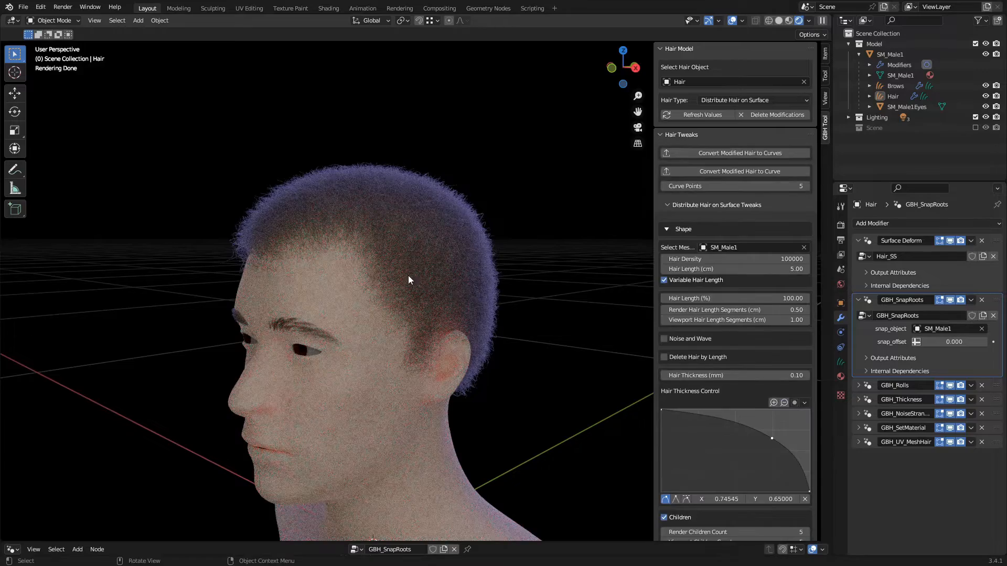
middle_click_drag(408, 276, 456, 297)
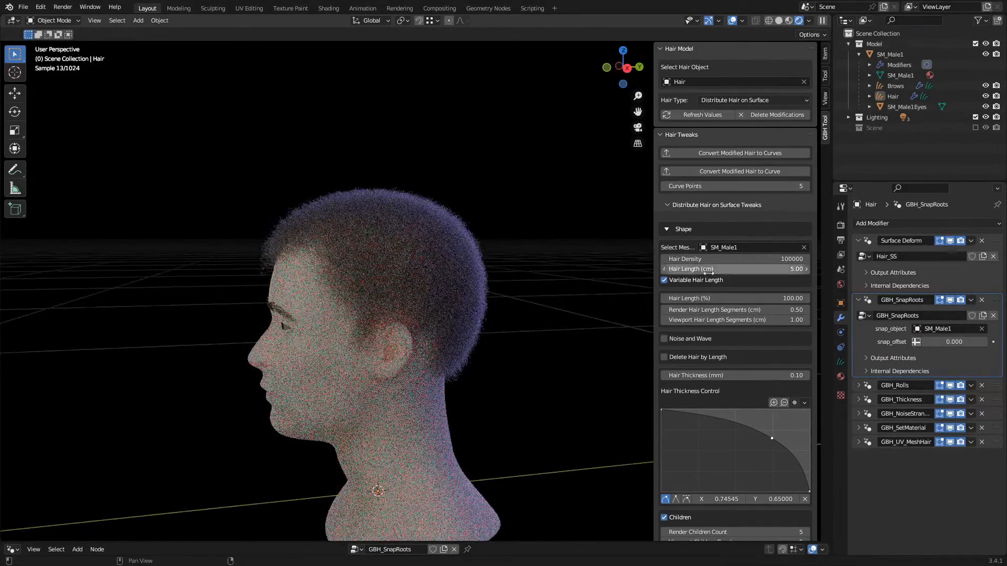
scroll(709, 215, "down", 8)
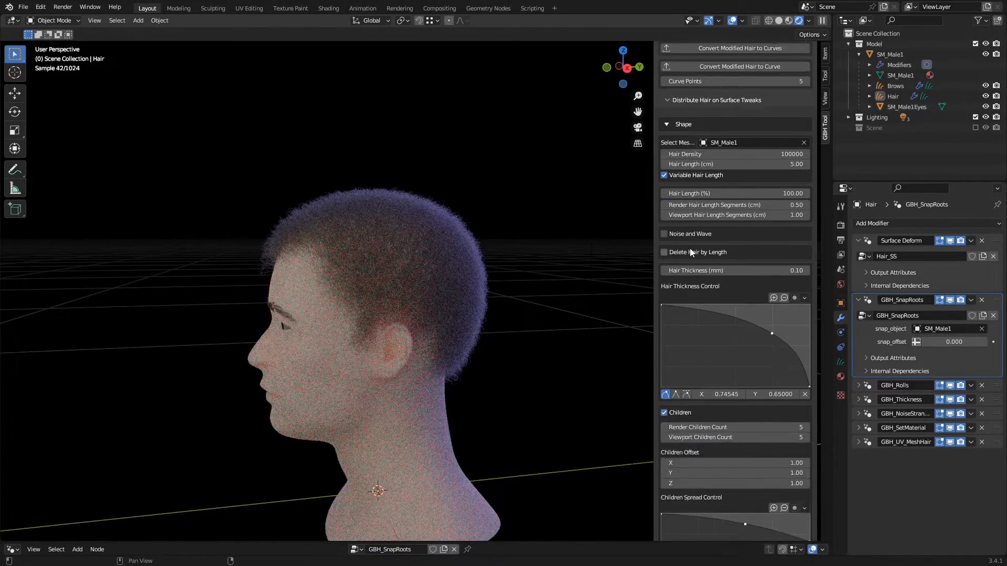
left_click_drag(734, 343, 734, 352)
type("10")
key("Return")
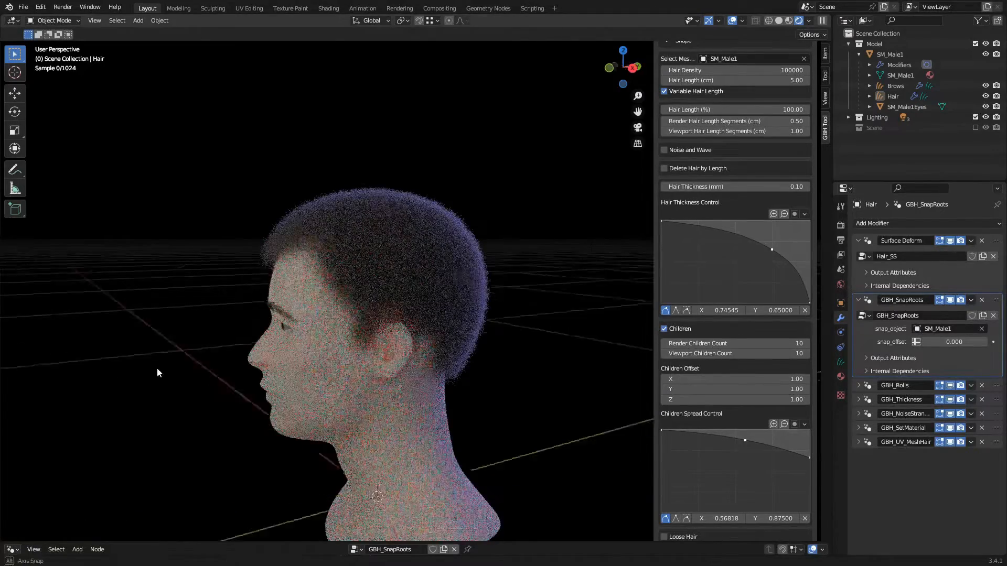
Convert the modified hair to curves and parent the new curves object to the SM_Male1 head.
middle_click_drag(156, 368, 520, 357)
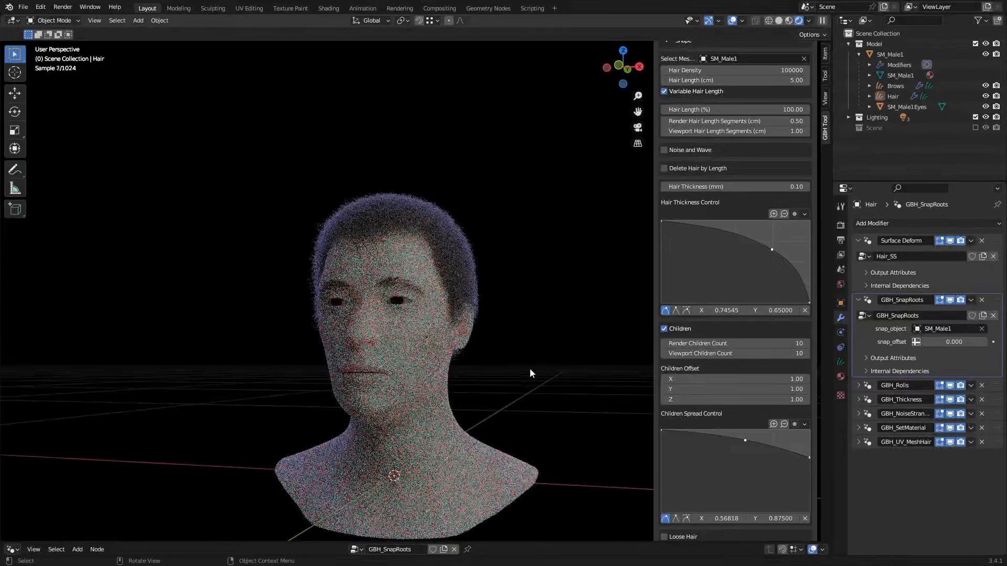
scroll(677, 183, "up", 8)
left_click(758, 152)
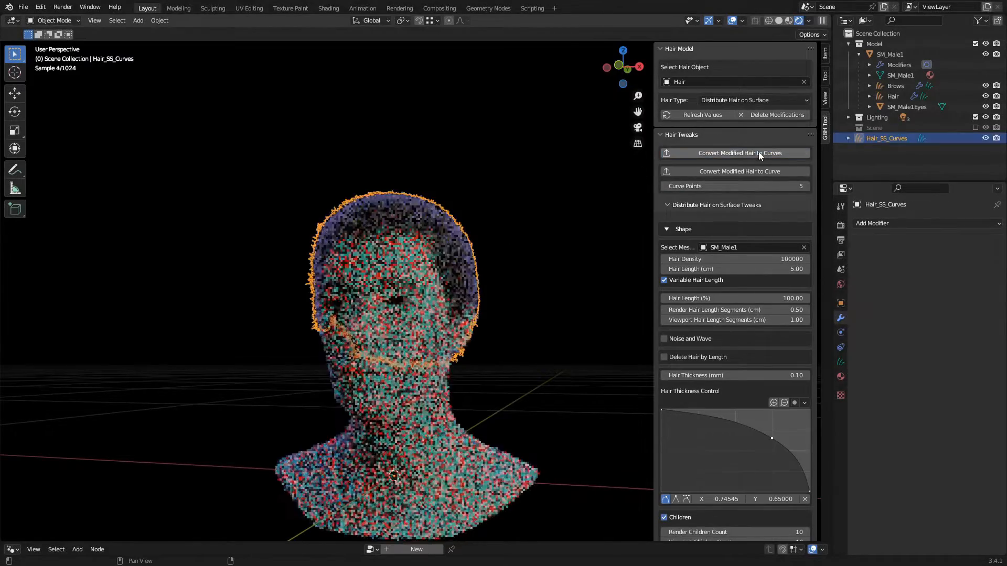
left_click(416, 413, "shift")
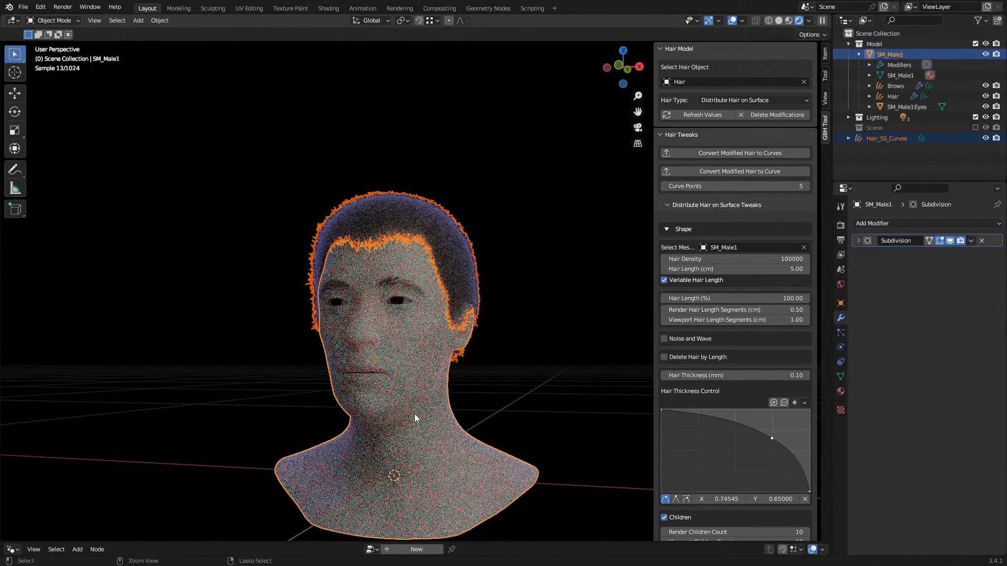
key("ctrl+p")
left_click(414, 414)
Move the converted hair curves into the Model collection and hide the original Hair object.
left_click(886, 149)
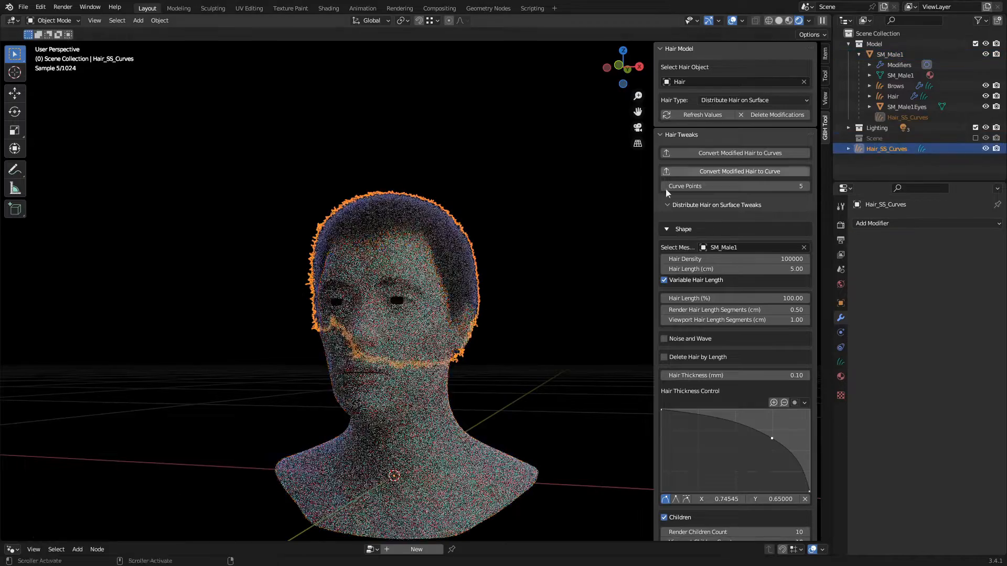
key("m")
left_click(450, 268)
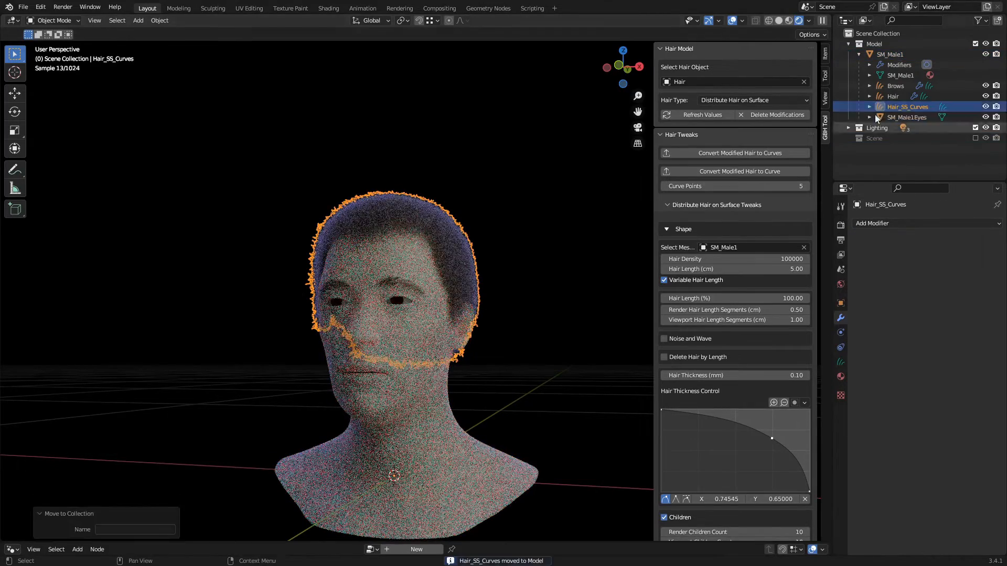
left_click(986, 96)
Set the hair curves' surface to SM_Male1 with the male_01_UV UV map, and save the file.
left_click(841, 362)
left_click(983, 343)
left_click(439, 403)
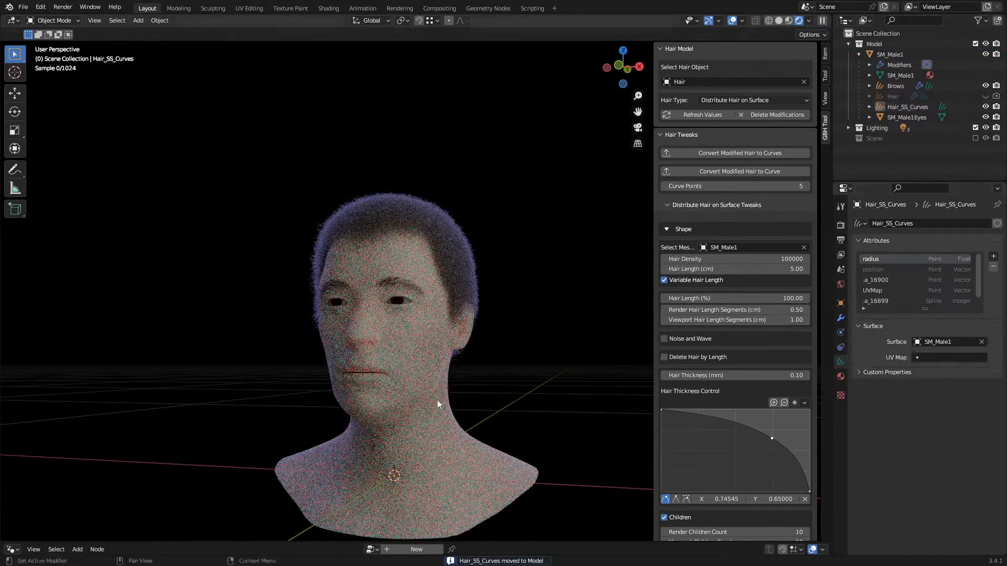
left_click(933, 358)
left_click(930, 375)
left_click(456, 245)
key("ctrl+s")
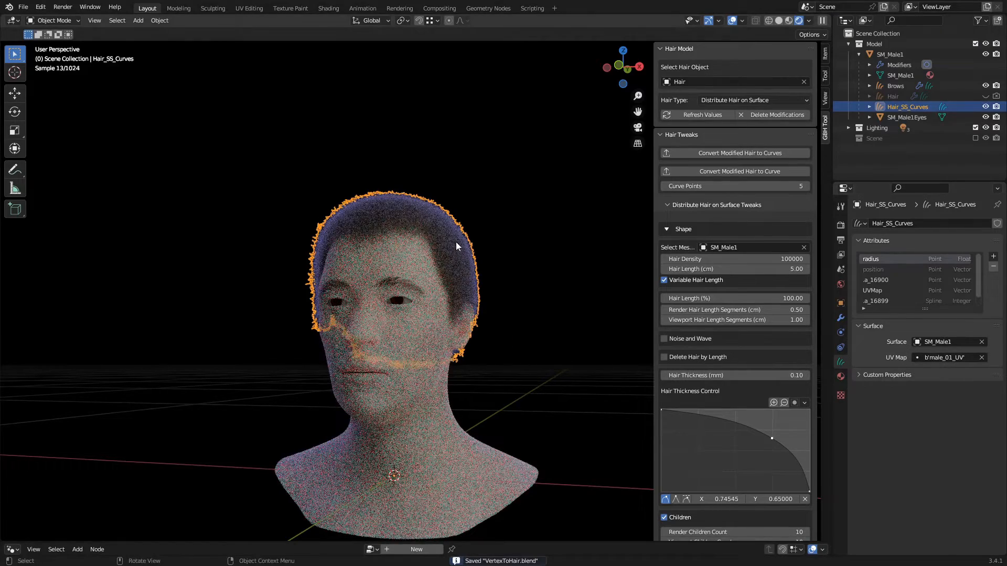
Switch the Hair_SS_Curves object to Sculpt Mode and choose the Grow/Shrink brush.
middle_click_drag(512, 242, 476, 256)
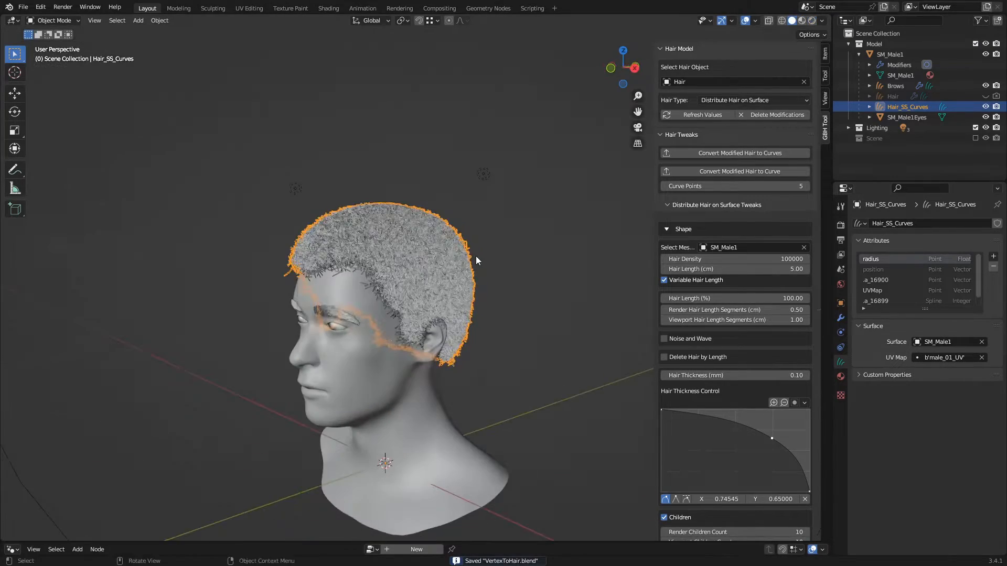
key("ctrl+Tab")
left_click(545, 255)
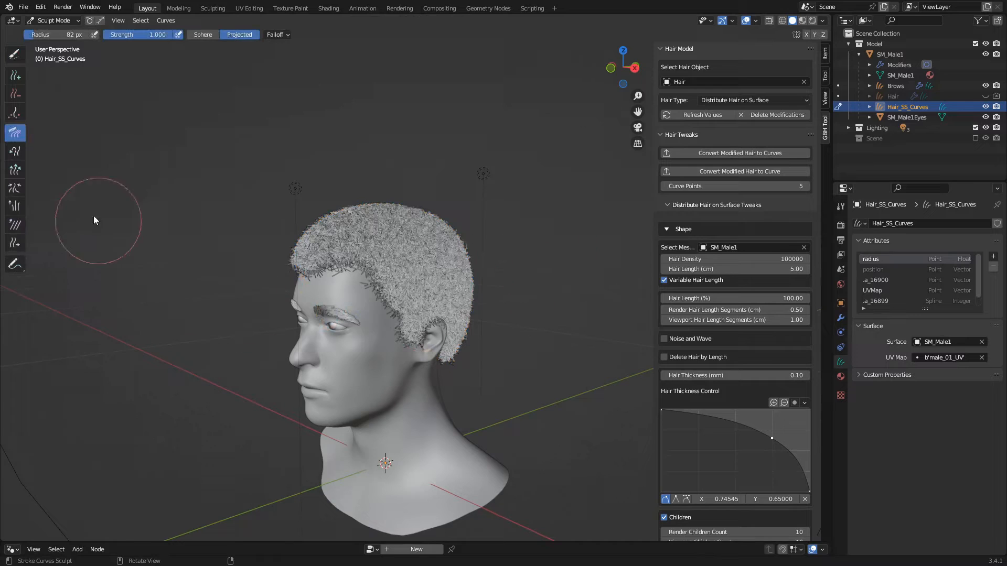
left_click(14, 170)
Remove the stray hairs around the ear with the Delete brush at a 49 px radius.
middle_click_drag(401, 353, 373, 342)
left_click(15, 93)
scroll(364, 388, "up", 2)
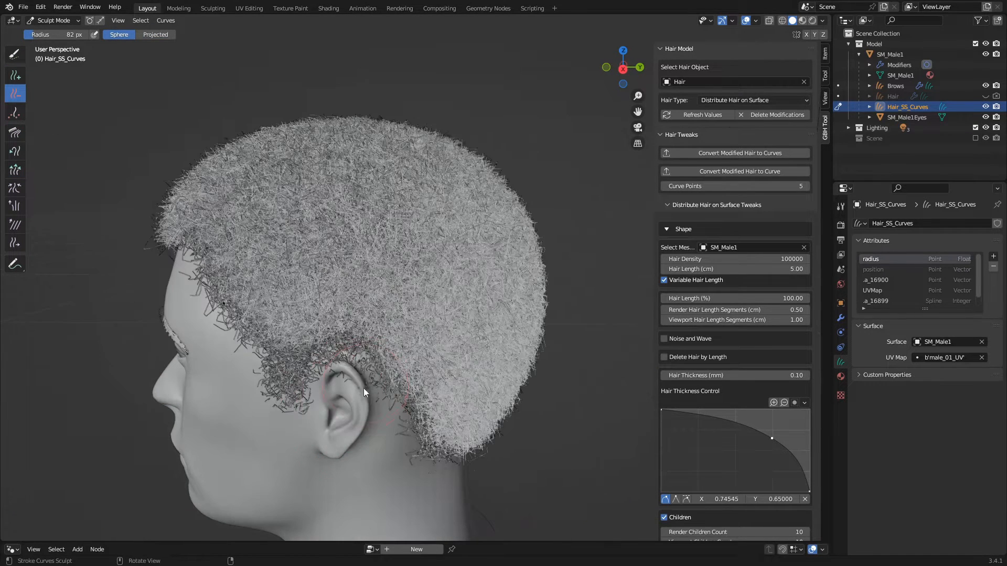
key("f")
left_click(317, 419)
middle_click_drag(341, 395, 288, 408)
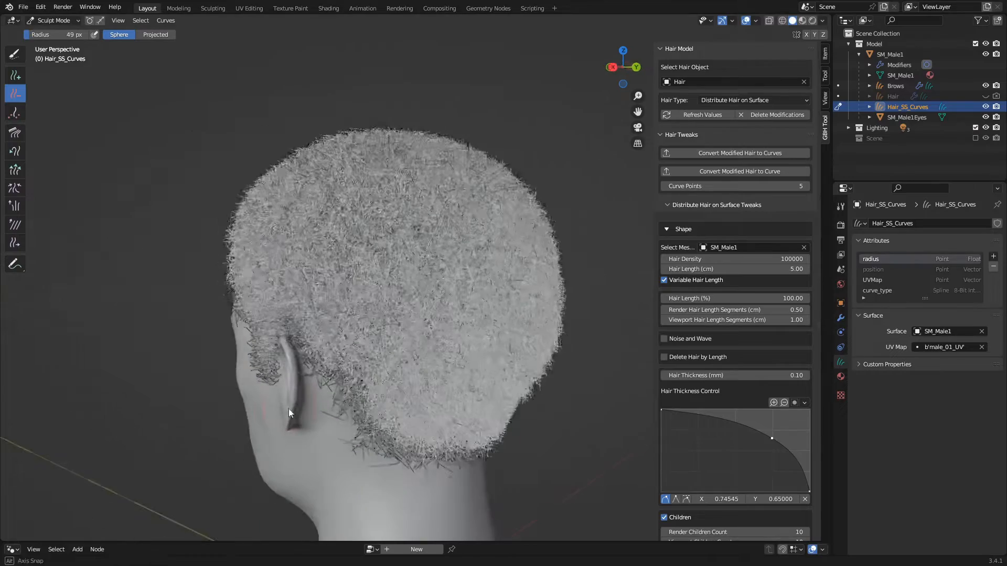
middle_click_drag(324, 442, 261, 304)
Choose the Puff brush, switch to a projected Grow/Shrink brush at 0.200 strength, and shorten the hair on the sides of the head.
key("shift+space")
left_click(231, 356)
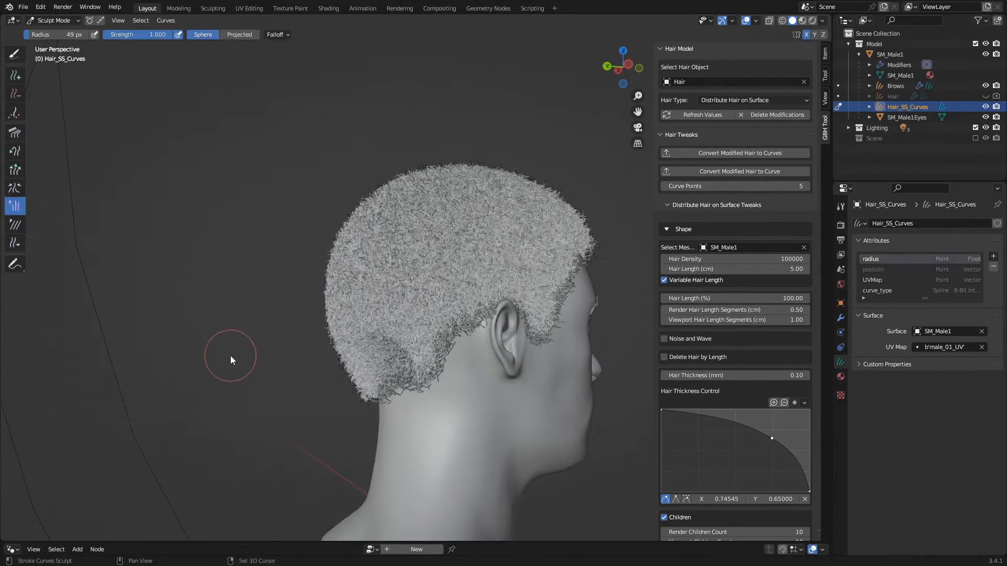
key("shift+space")
left_click(211, 333)
middle_click_drag(271, 345, 520, 313)
key("Return")
middle_click_drag(587, 315, 554, 301)
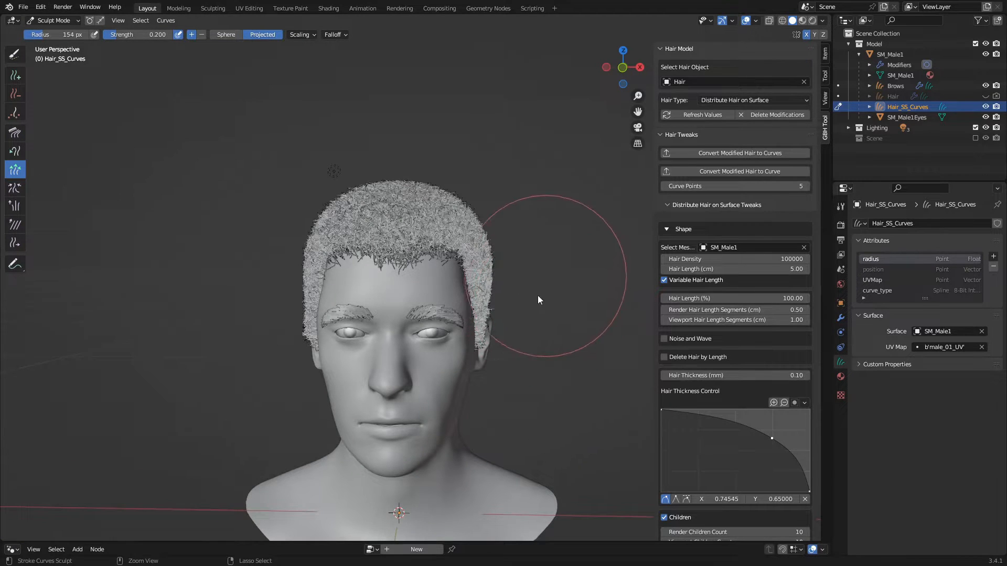
mouse_move(526, 353)
middle_mouse_down()
mouse_move(465, 361)
mouse_move(295, 337)
mouse_move(461, 407)
middle_mouse_up()
middle_click_drag(543, 391, 348, 187)
Shorten the hair further around the back and sides with the Grow/Shrink brush at an 80 px radius.
left_click(301, 35)
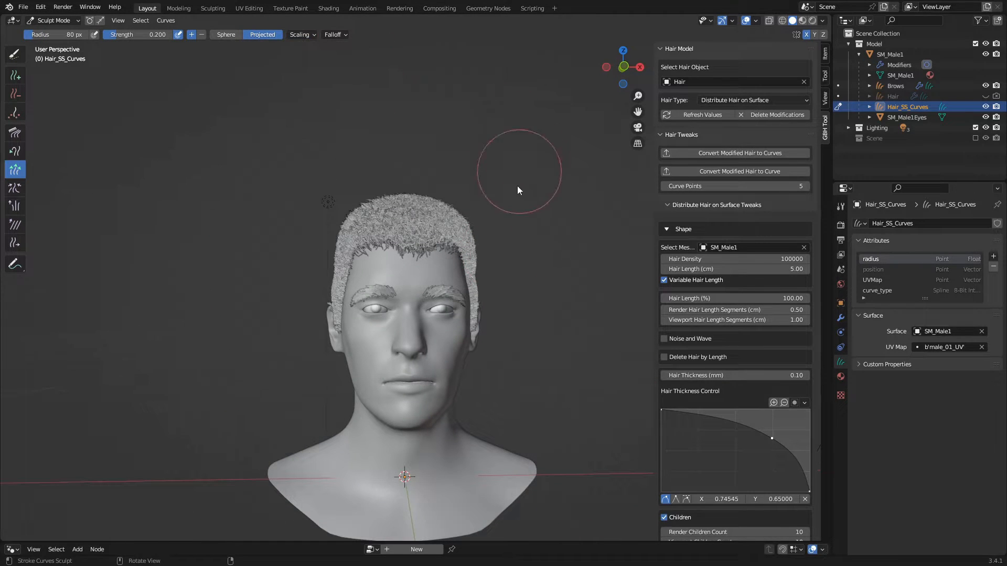
middle_click_drag(492, 329, 500, 306)
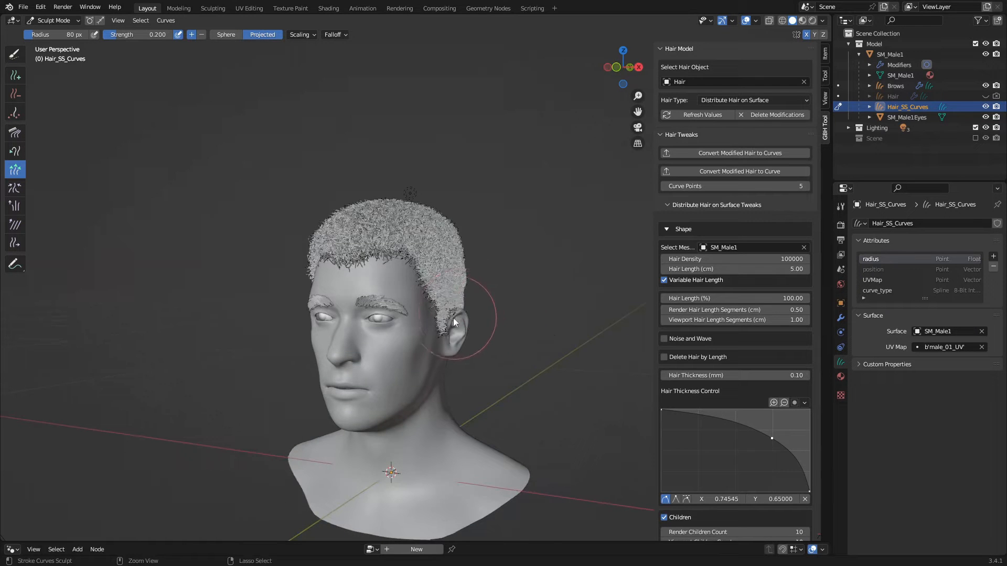
middle_click_drag(526, 271, 392, 333)
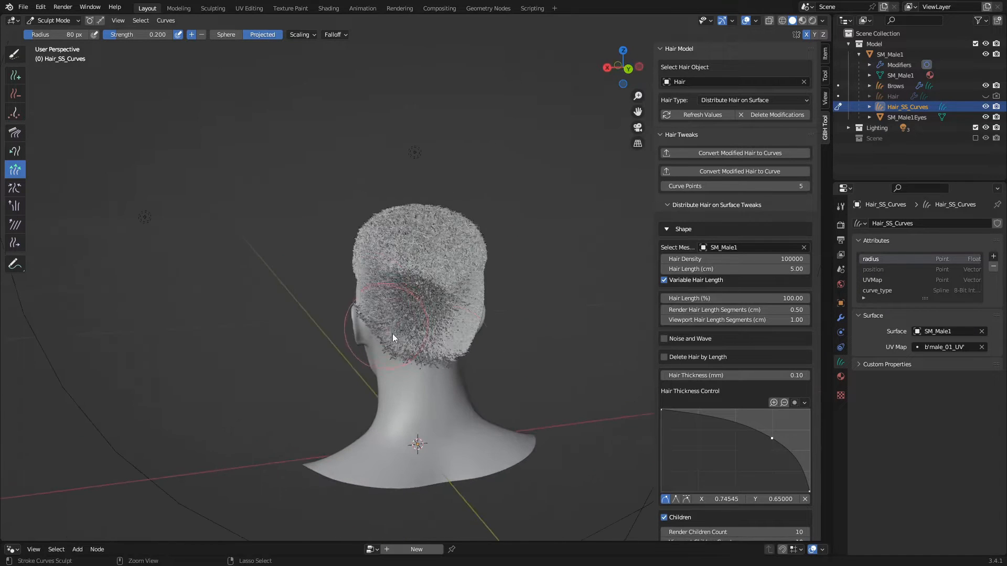
middle_click_drag(479, 345, 467, 306)
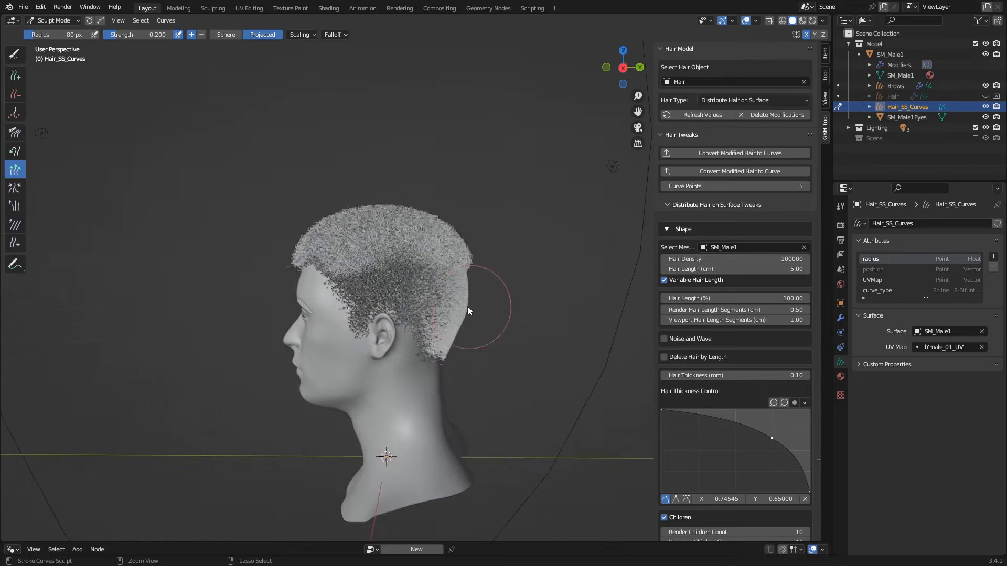
middle_click_drag(344, 284, 388, 326)
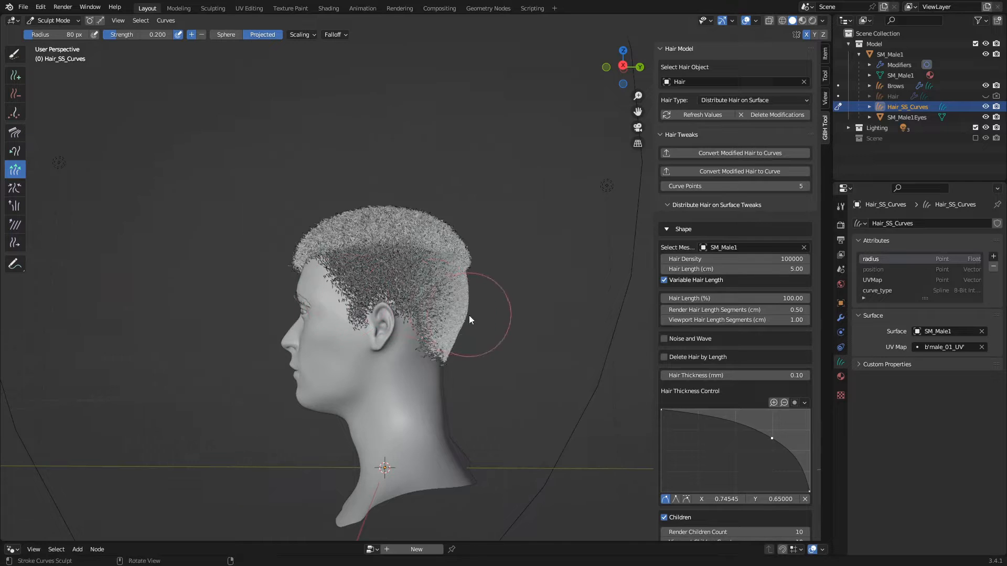
mouse_move(469, 315)
middle_mouse_down()
mouse_move(294, 323)
mouse_move(359, 257)
mouse_move(332, 226)
middle_mouse_up()
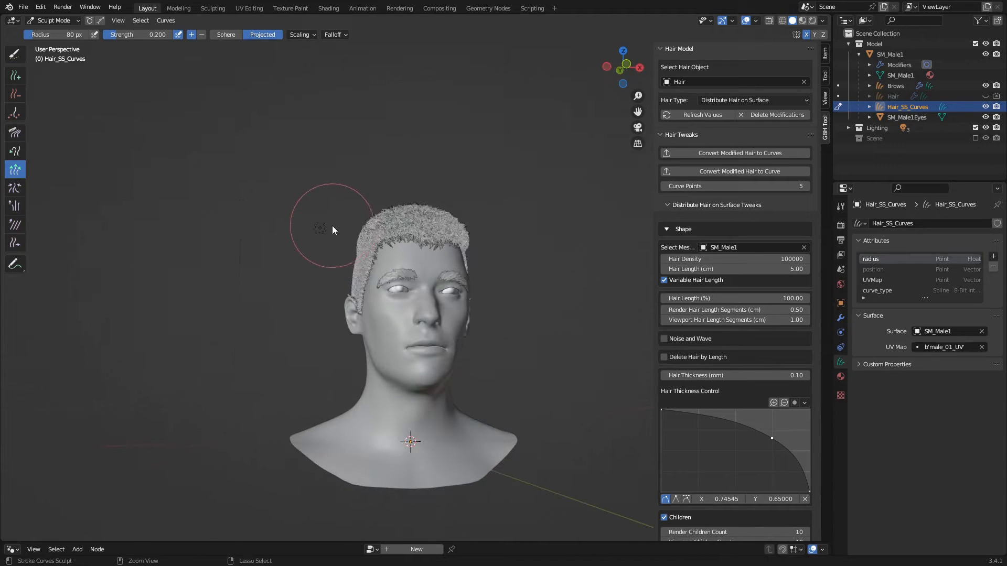
Check the haircut in rendered shading and set the Grow/Shrink brush's minimum length to 0.02 m.
left_click(812, 20)
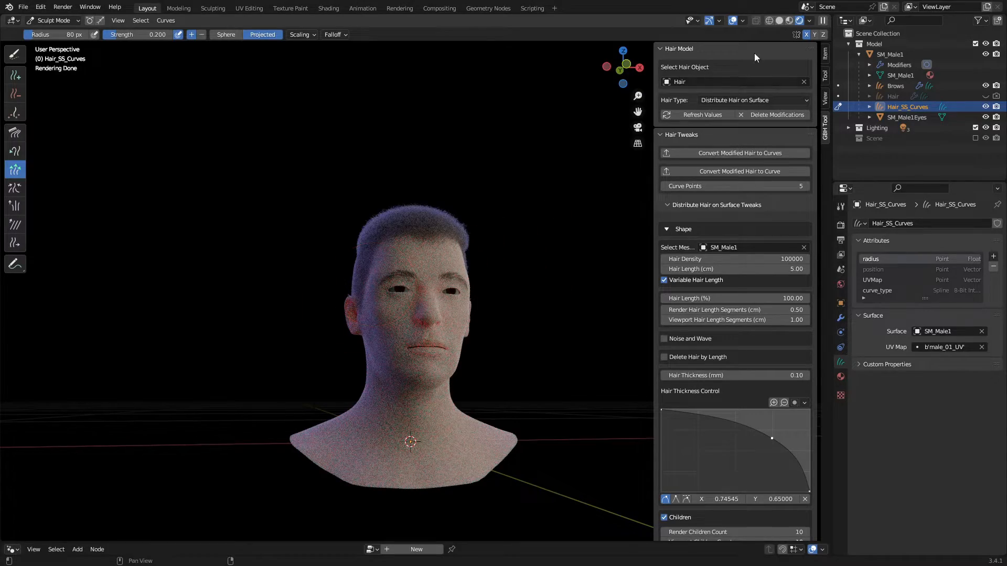
middle_click_drag(569, 134, 555, 193)
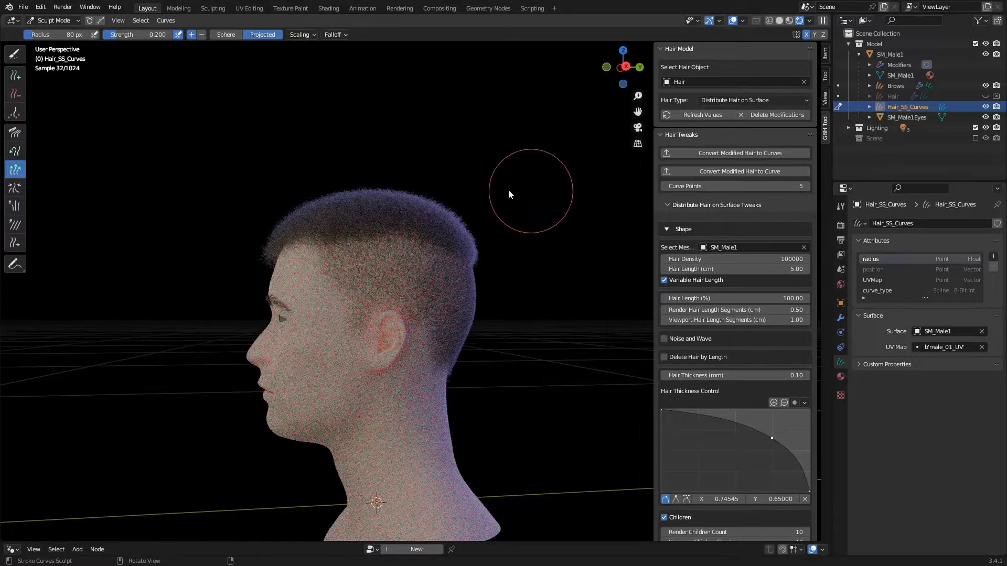
left_click(302, 35)
left_click(313, 67)
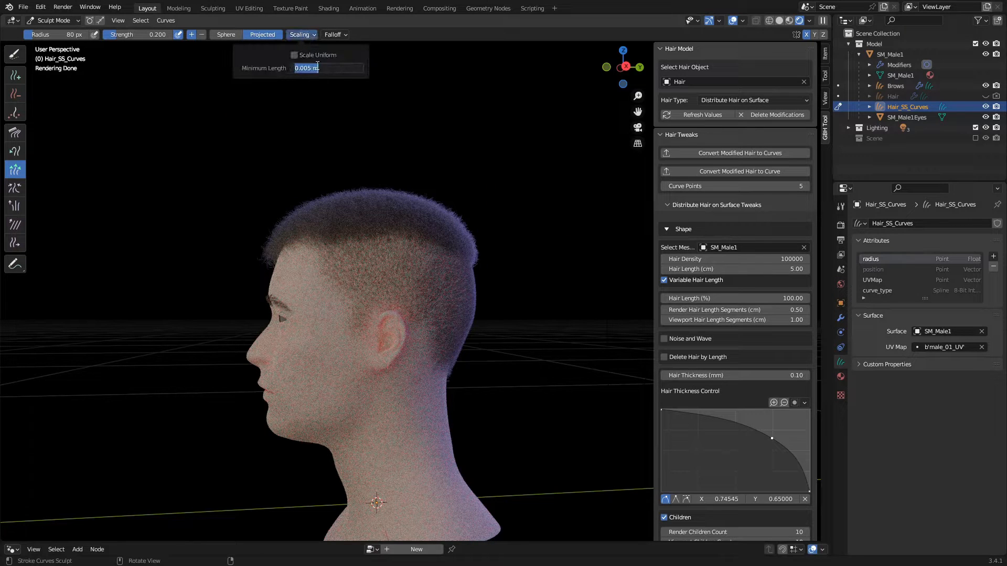
left_click_drag(312, 69, 307, 87)
type("1")
key("Return")
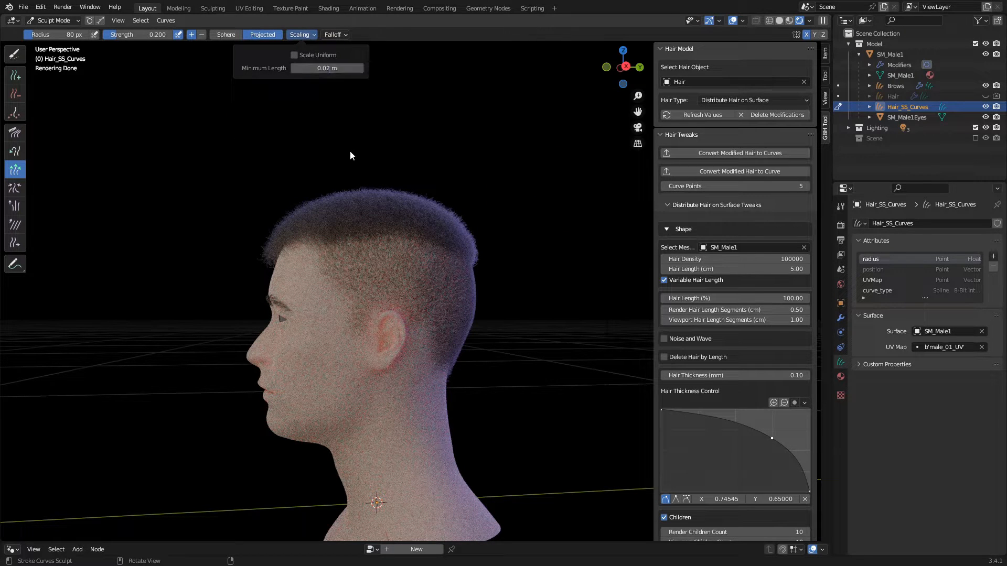
Return to solid shading and even out the hair length on the sides and back with the Grow/Shrink brush.
left_click(780, 20)
mouse_move(361, 284)
middle_mouse_down()
mouse_move(441, 344)
mouse_move(412, 322)
mouse_move(361, 337)
mouse_move(411, 309)
mouse_move(385, 288)
mouse_move(396, 352)
mouse_move(338, 332)
mouse_move(445, 332)
middle_mouse_up()
mouse_move(512, 292)
left_mouse_down()
mouse_move(389, 284)
mouse_move(358, 332)
mouse_move(338, 301)
left_mouse_up()
middle_click_drag(339, 301, 514, 330)
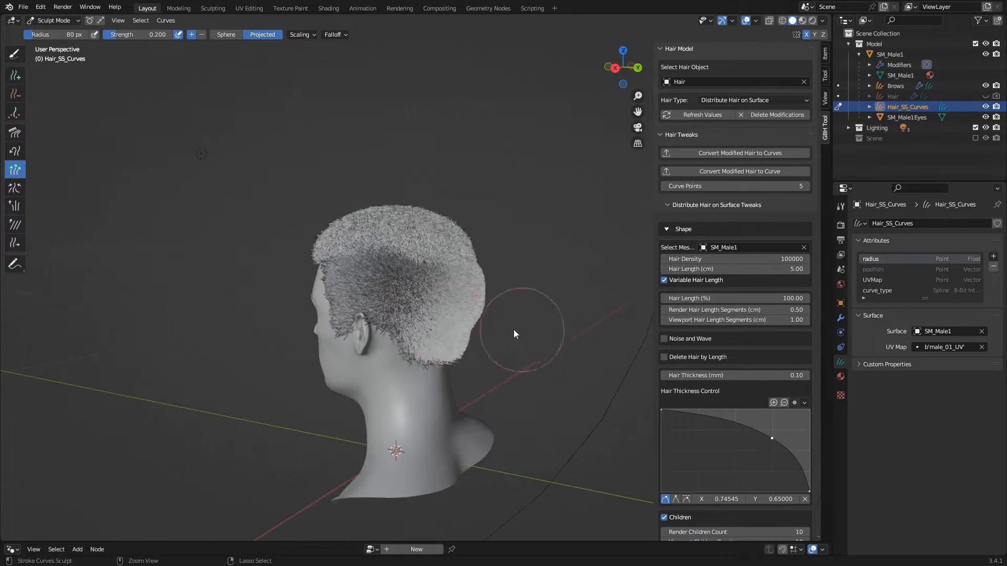
left_click(313, 32)
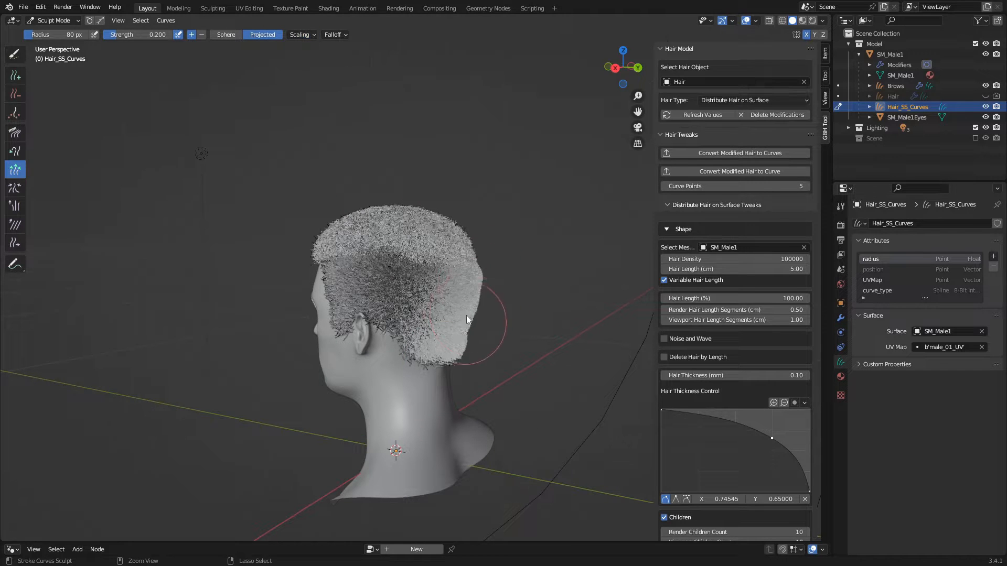
middle_click_drag(485, 347, 421, 365)
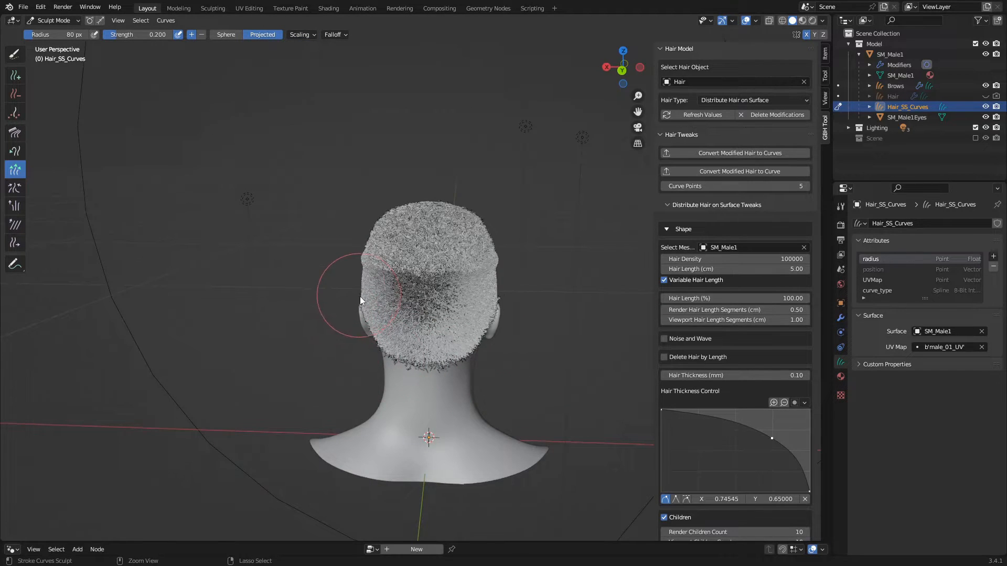
middle_click_drag(360, 297, 514, 290)
middle_click_drag(367, 310, 335, 310)
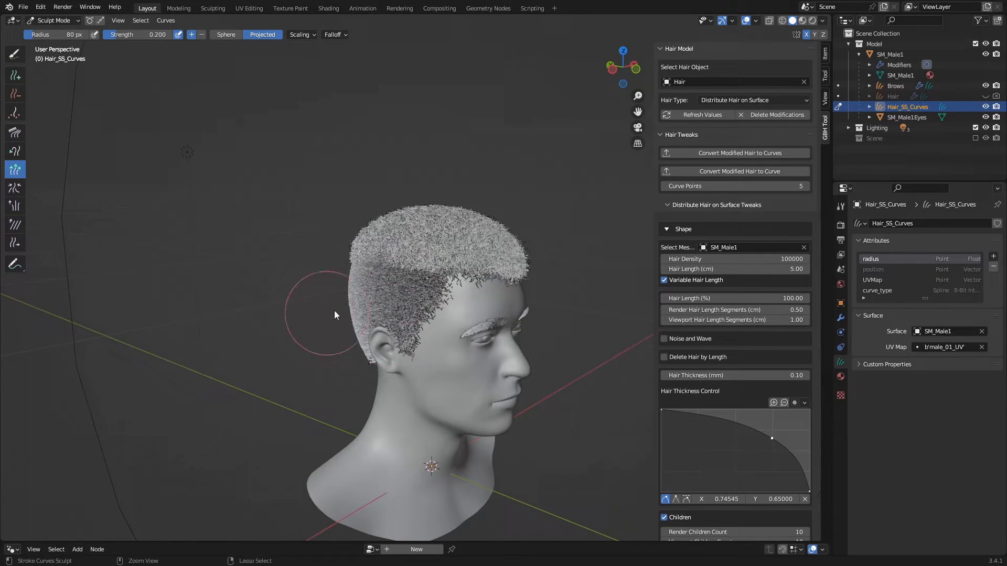
Inspect the sides of the haircut in rendered shading, return to solid shading and choose the Delete brush.
left_click(812, 22)
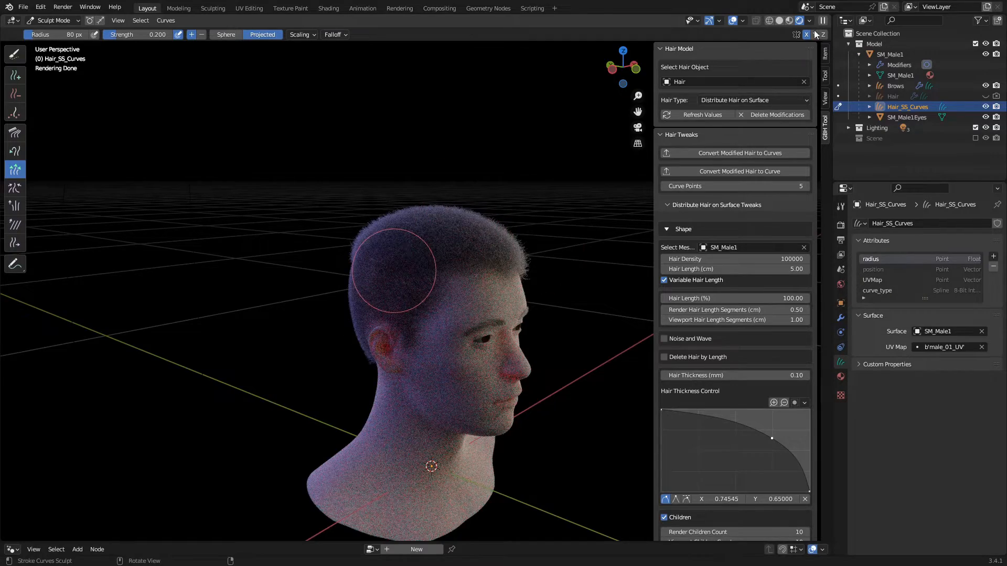
middle_click_drag(564, 279, 424, 269)
scroll(424, 269, "up", 2)
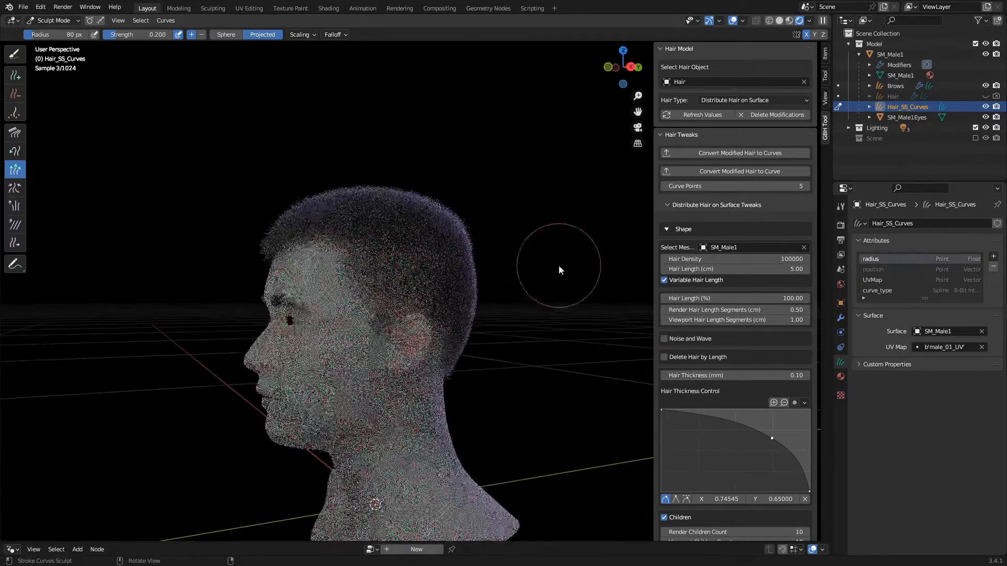
middle_click_drag(605, 240, 564, 253)
scroll(564, 253, "up", 1)
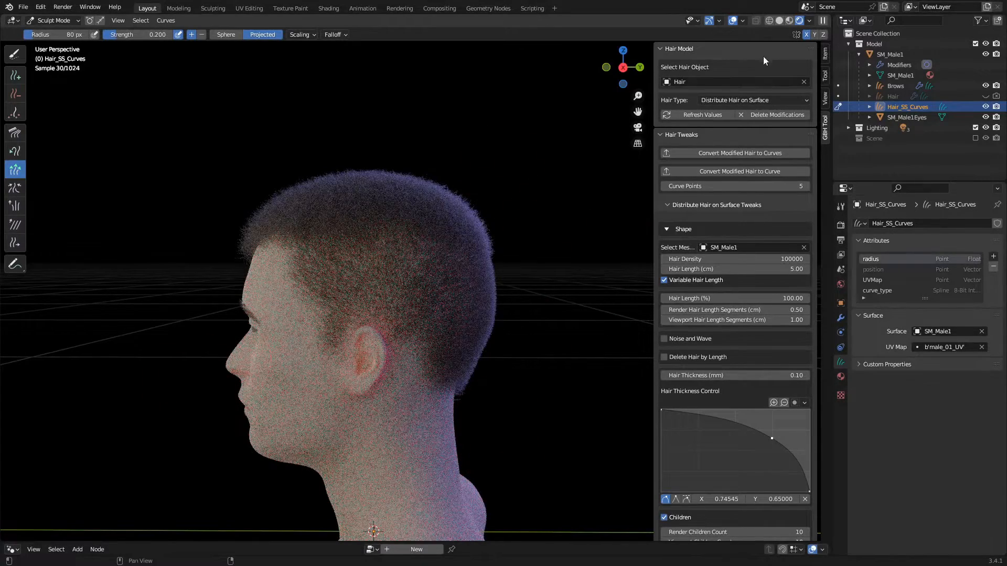
left_click(779, 20)
middle_click_drag(337, 292, 372, 297)
left_click(14, 95)
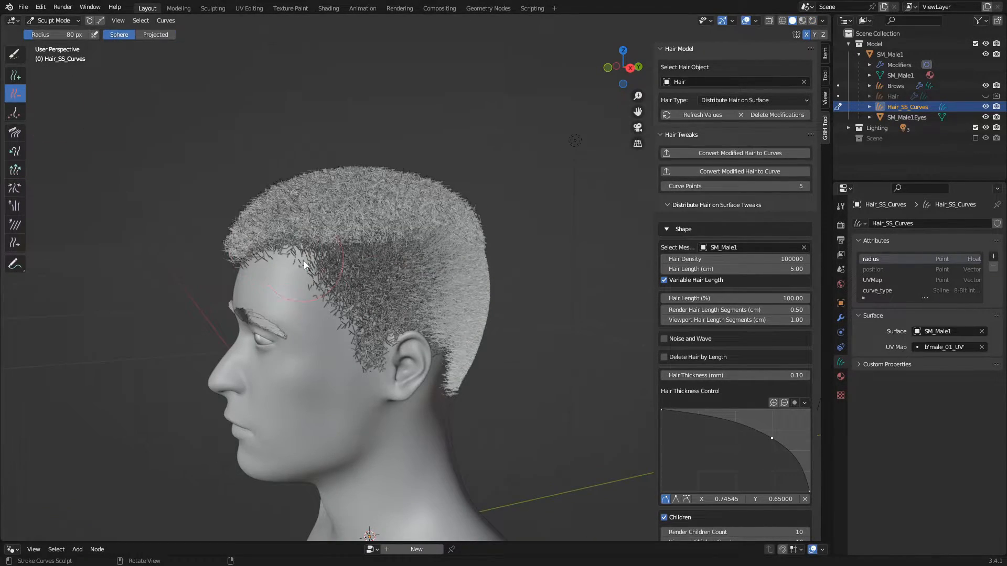
Try shaving a thin line into the hair at the temple with a 7 px Delete brush, and undo it.
key("f")
left_click(265, 298)
middle_click_drag(326, 273, 312, 278)
scroll(310, 280, "up", 1)
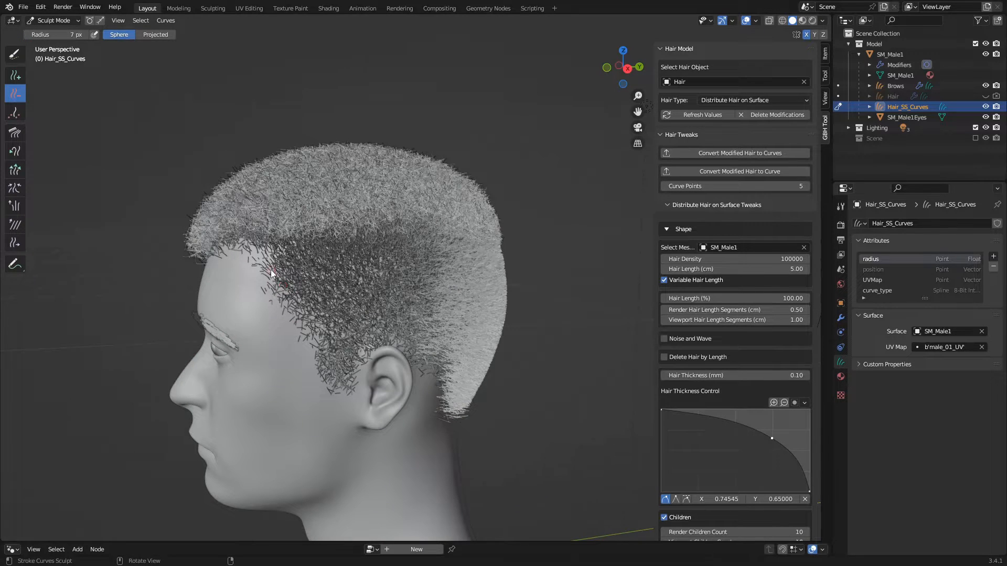
left_click_drag(271, 273, 311, 280)
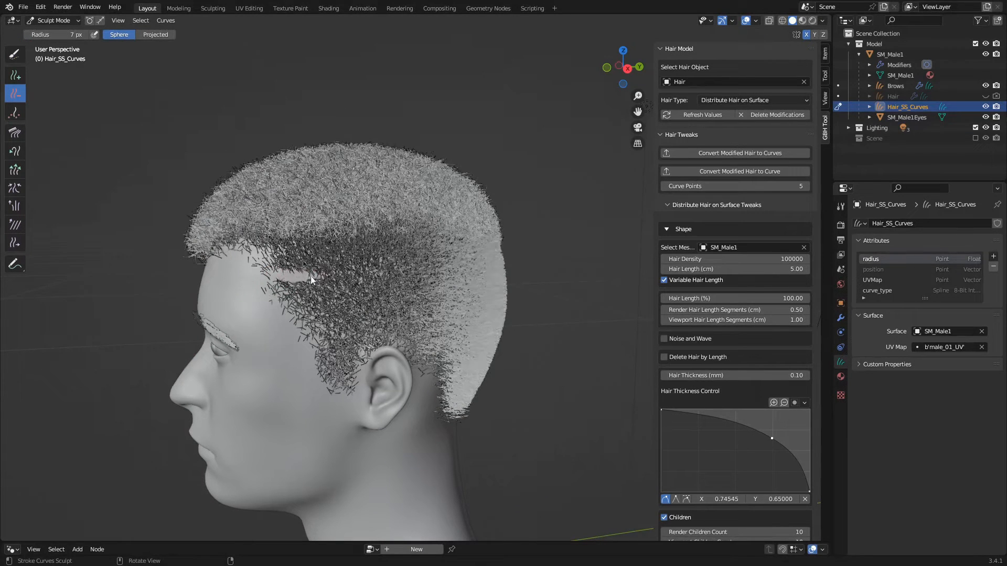
key("ctrl+z")
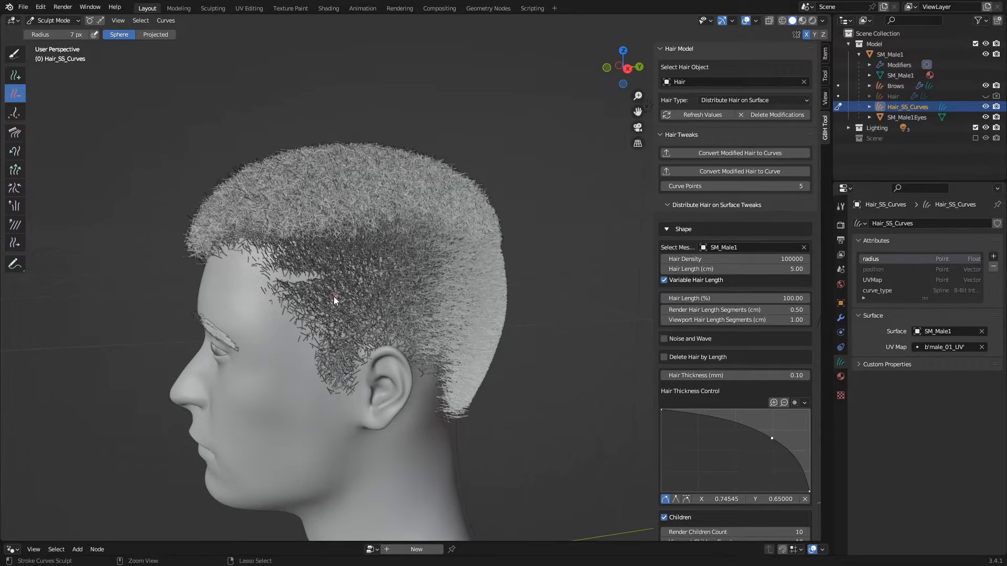
Shave a thin line from the temple hairline toward the back with a 6 px Delete brush, and preview it in rendered shading.
middle_click_drag(326, 293, 355, 291)
scroll(355, 291, "up", 2)
key("f")
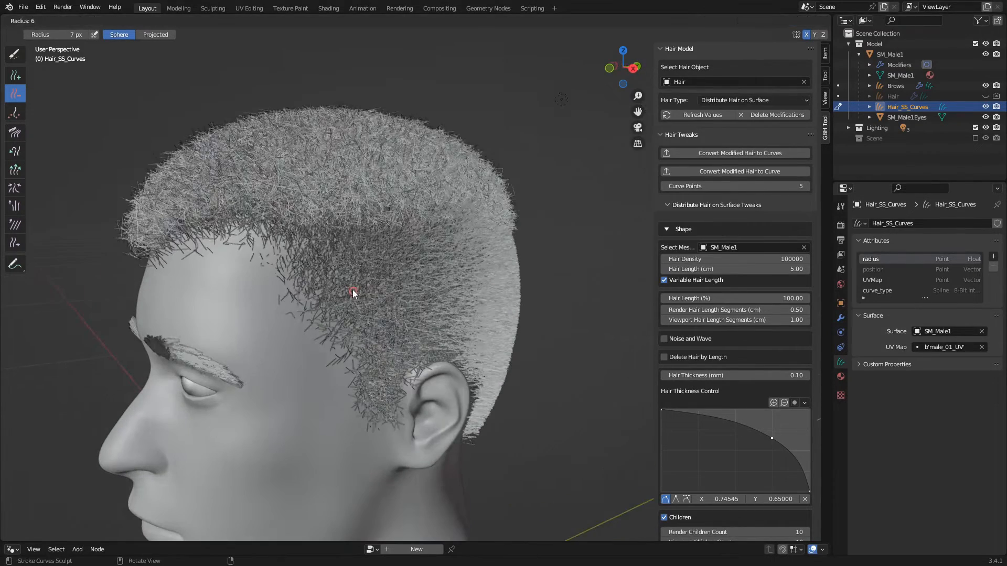
left_click(353, 290)
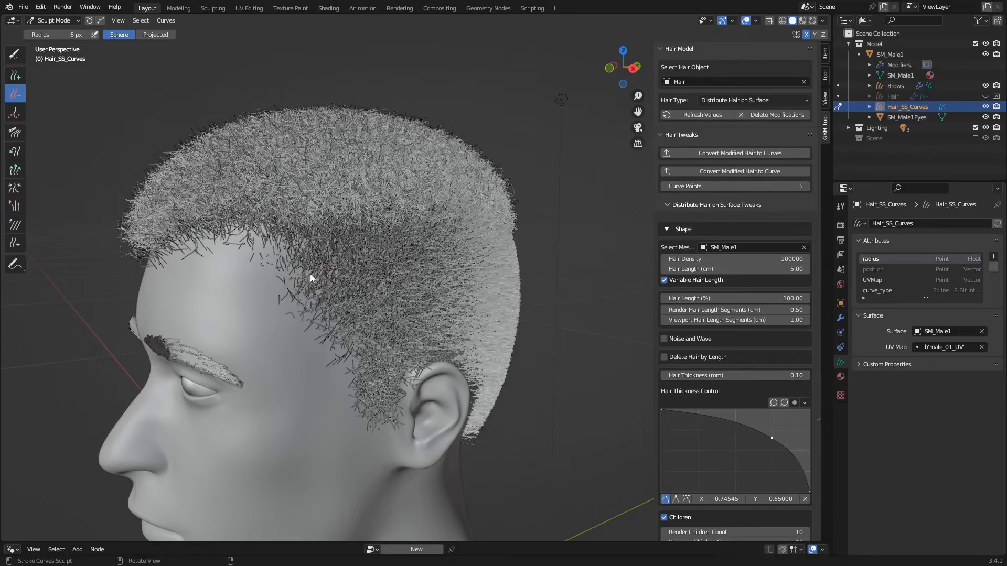
middle_click_drag(323, 274, 318, 282)
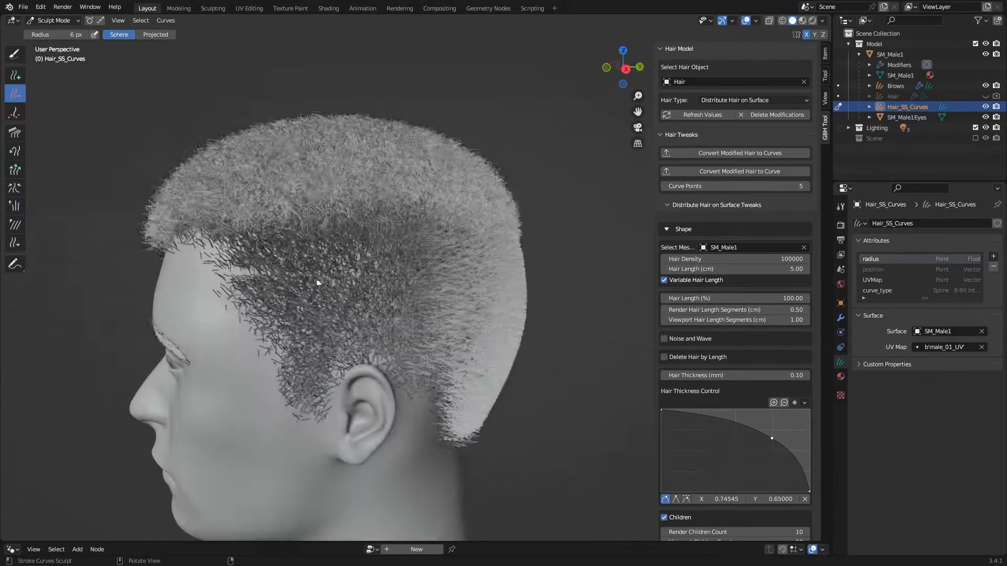
mouse_move(226, 268)
left_mouse_down()
mouse_move(286, 274)
mouse_move(358, 257)
left_mouse_up()
scroll(421, 307, "down", 3)
scroll(383, 291, "up", 1)
middle_click_drag(379, 294, 432, 298)
scroll(433, 299, "up", 1)
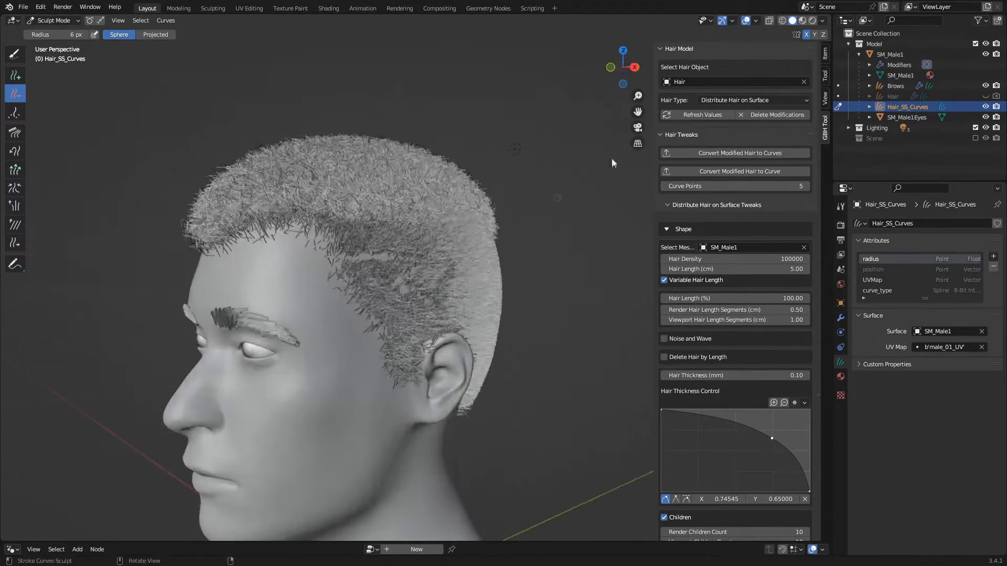
left_click(812, 20)
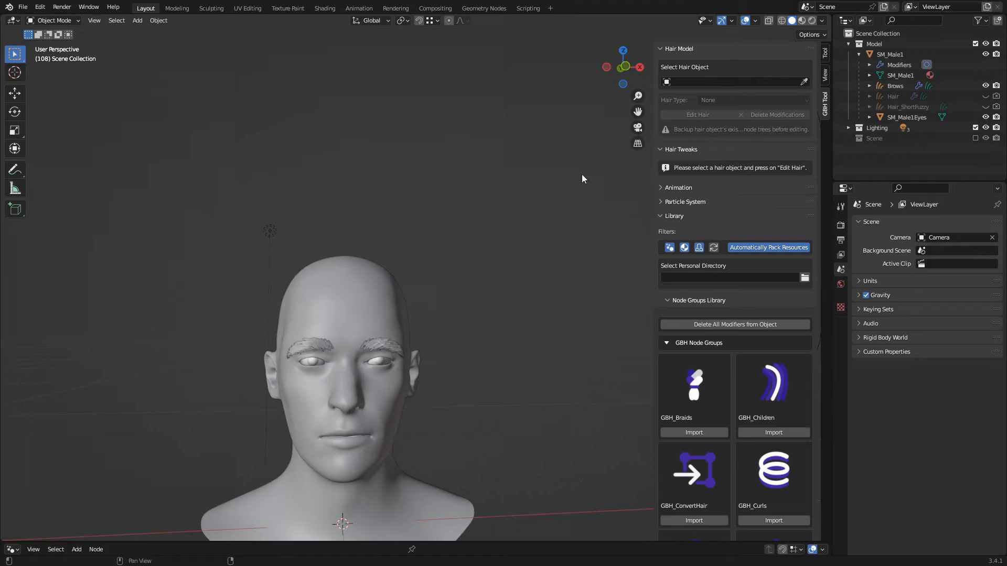
Unhide the original Hair object and convert its modified hair to curves.
middle_click_drag(582, 178, 338, 308)
left_click(986, 96)
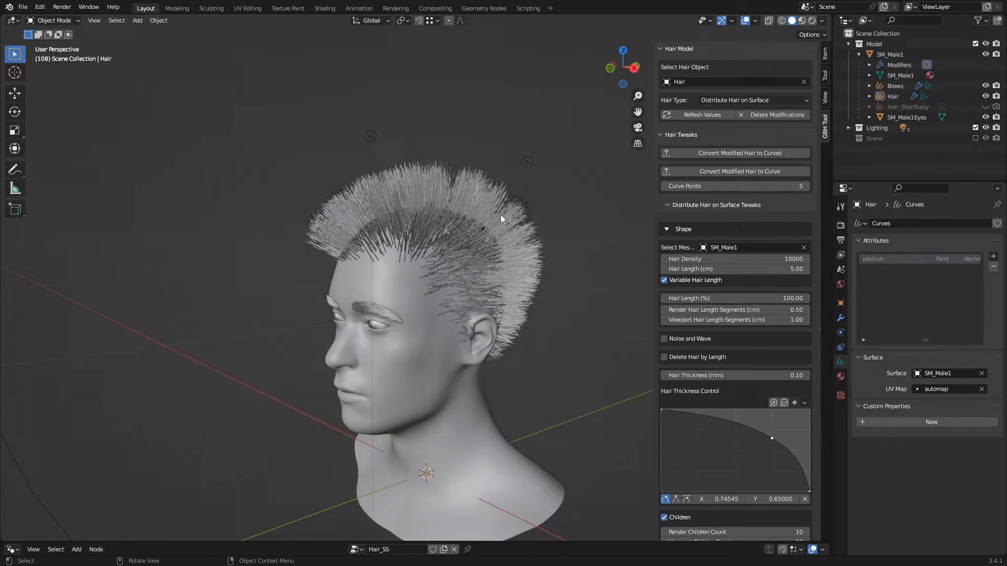
left_click(731, 153)
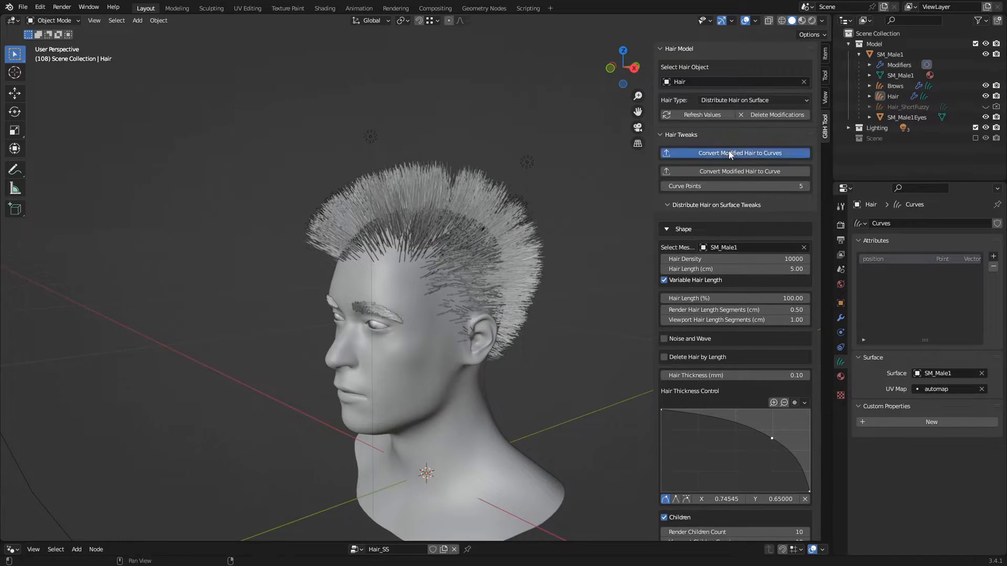
Parent the converted hair curves to the SM_Male1 head with the Object option and move them into the Model collection.
left_click(411, 369, "shift")
key("ctrl+p")
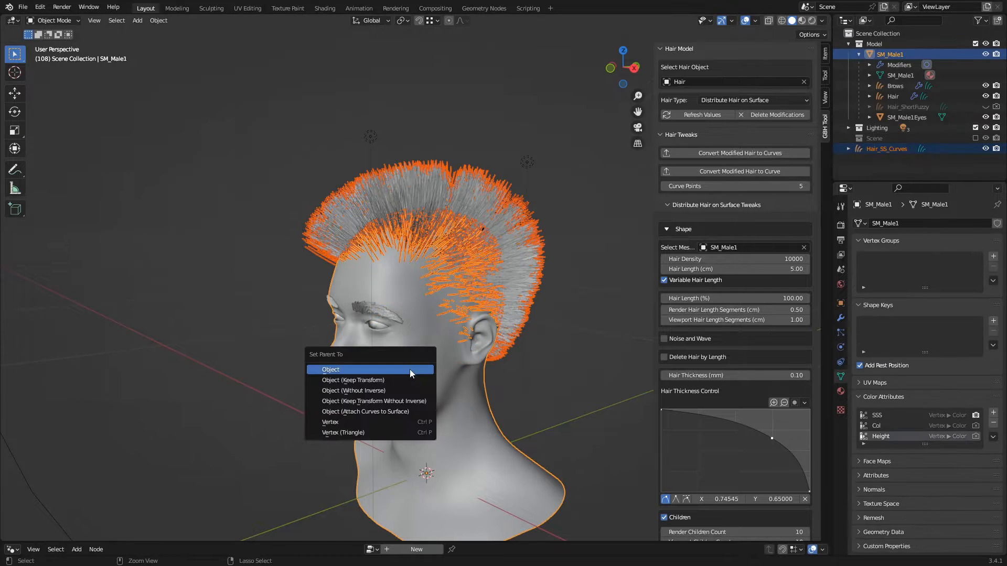
left_click(410, 369)
key("m")
left_click(432, 359)
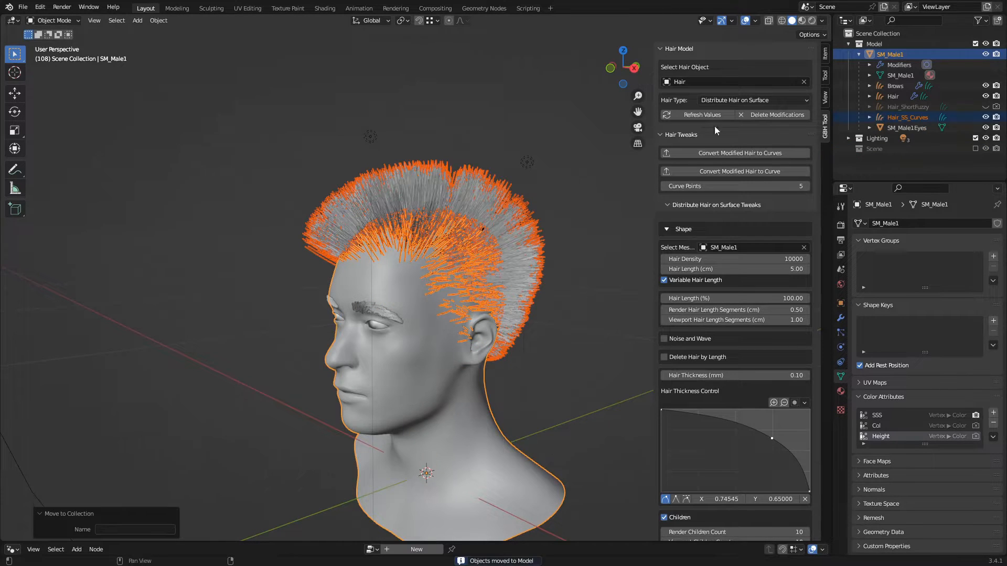
Hide the original Hair object and set the converted curves' surface to SM_Male1 with the automap UV map.
left_click(986, 96)
left_click(902, 118)
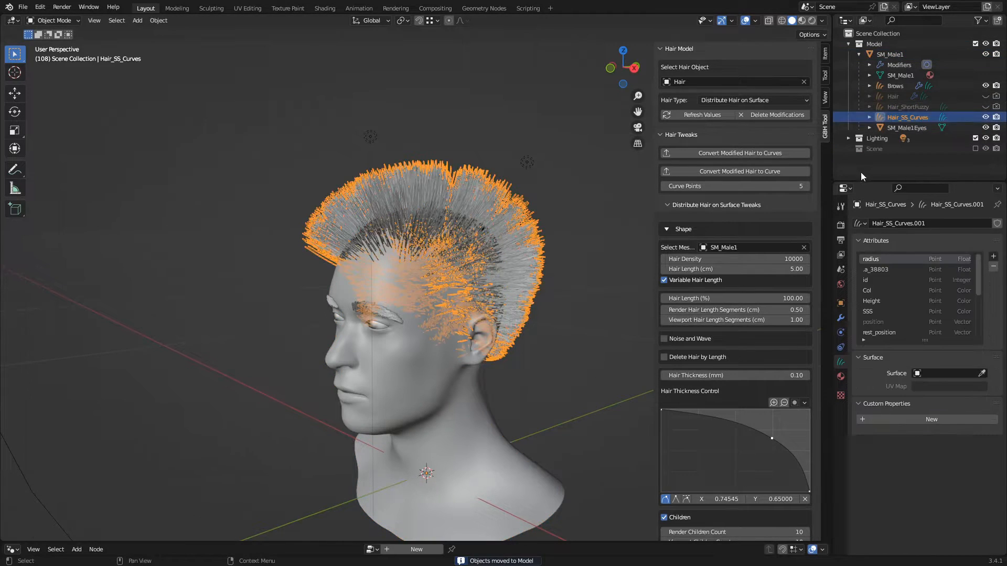
left_click(981, 373)
left_click(472, 388)
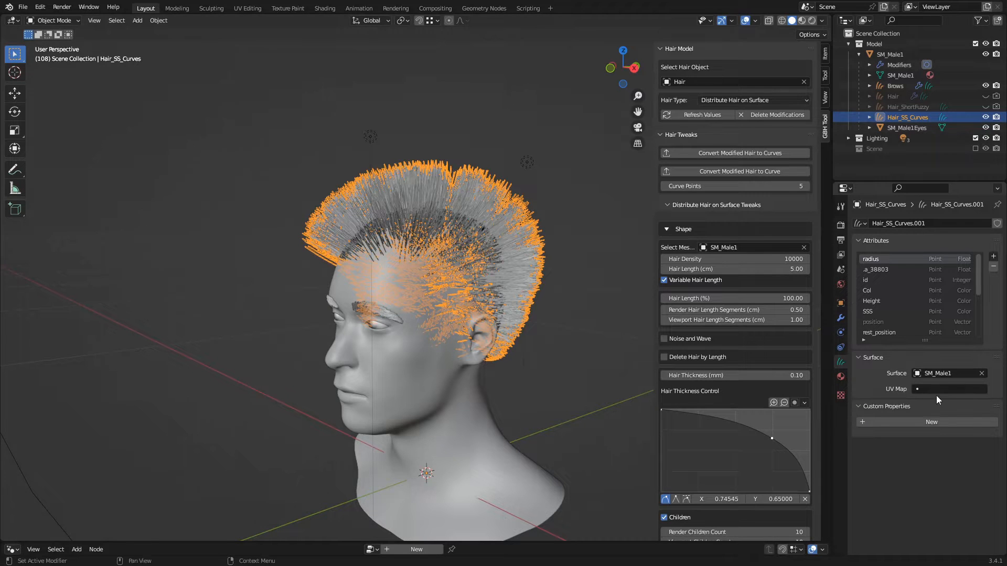
left_click(936, 389)
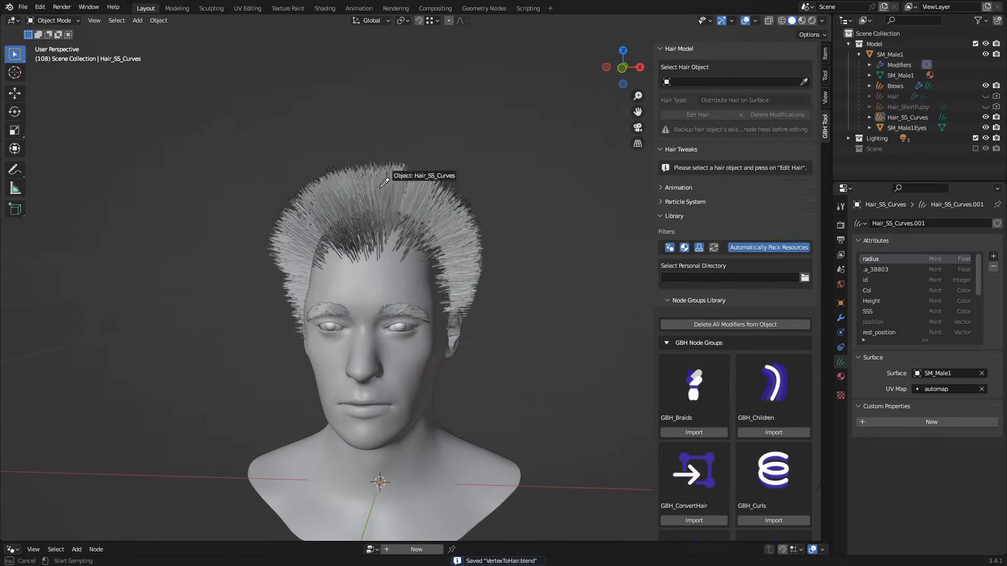
Set Hair_SS_Curves as the hair object with the Short Hair Strands type, and exclude the Lighting collection from the view layer.
left_click(383, 184)
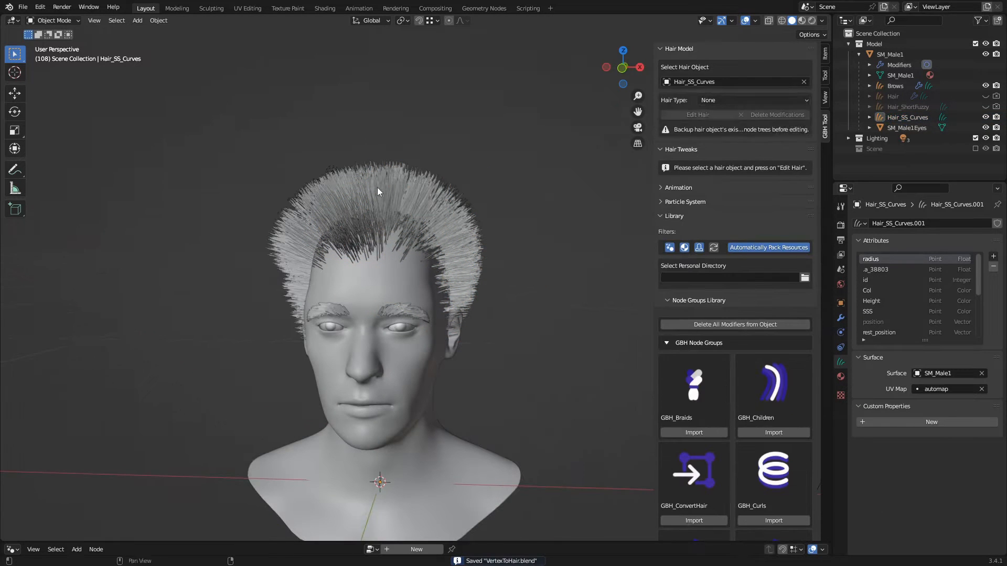
left_click(975, 138)
left_click(740, 101)
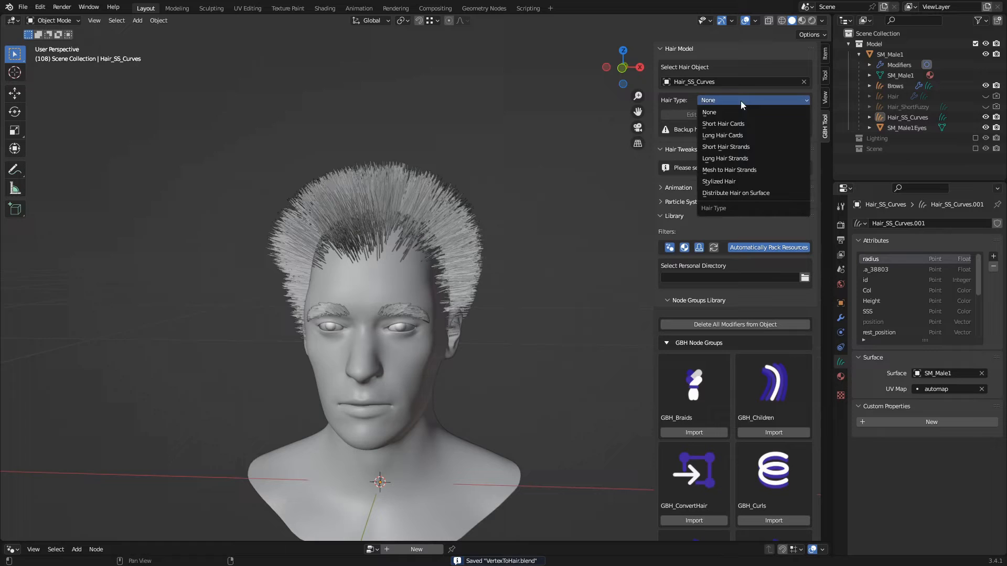
left_click(741, 148)
middle_click_drag(485, 227, 404, 230)
scroll(404, 230, "down", 3)
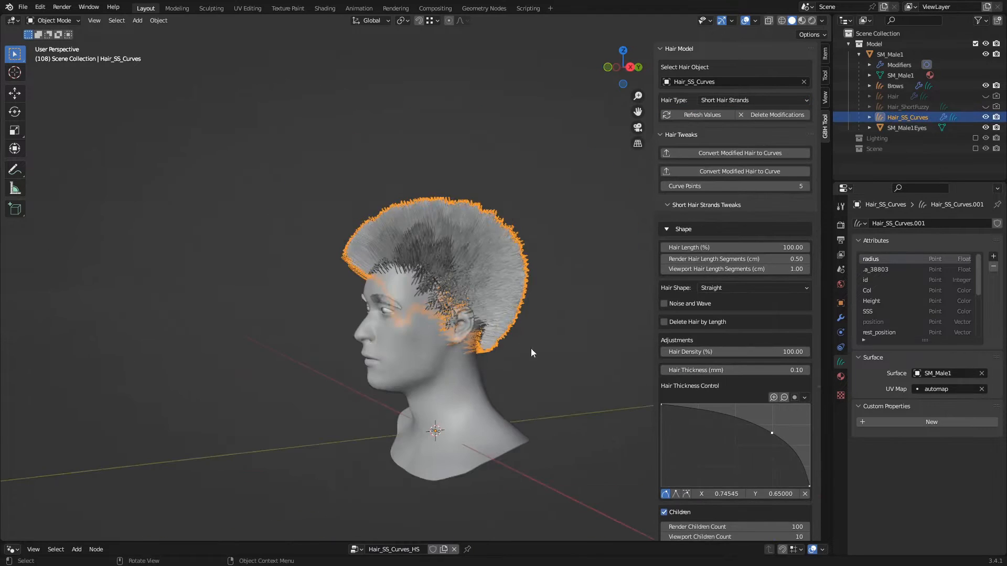
Flatten the Children Spread Control curve by raising its end and middle points to 1.00.
left_click(531, 348)
middle_click_drag(355, 261, 321, 262)
scroll(786, 357, "down", 8)
middle_click_drag(394, 267, 505, 267)
scroll(788, 353, "down", 6)
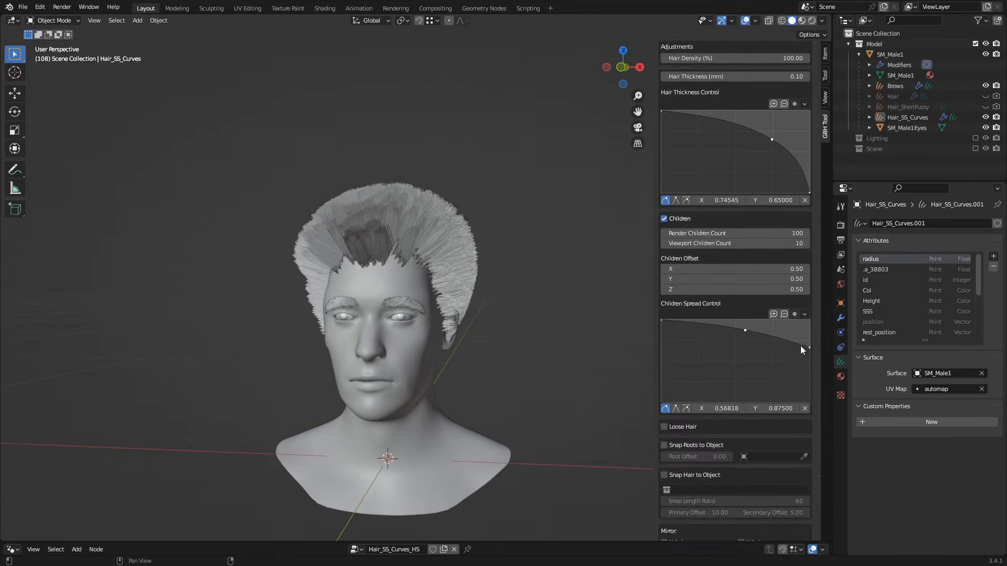
left_click_drag(809, 348, 809, 318)
left_click_drag(745, 331, 739, 317)
middle_click_drag(507, 294, 466, 299)
scroll(663, 357, "up", 6)
scroll(714, 236, "down", 6)
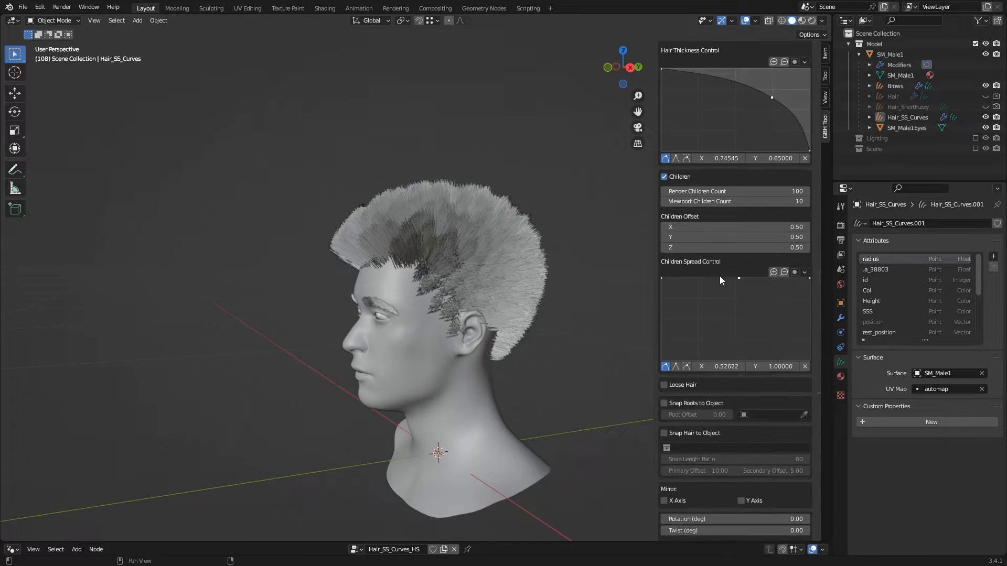
Snap the hair roots to the SM_Male1 head object.
left_click(804, 331)
left_click(412, 338)
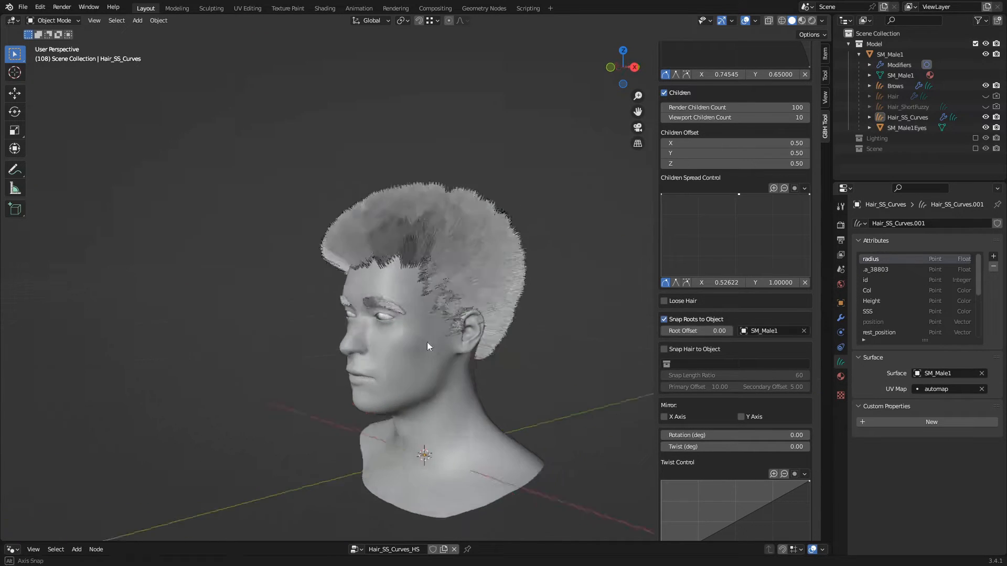
middle_click_drag(426, 342, 521, 330)
In Sculpt Mode with X symmetry, comb the hair backward over the head with an 87 px brush and puff the sides.
left_click(52, 20)
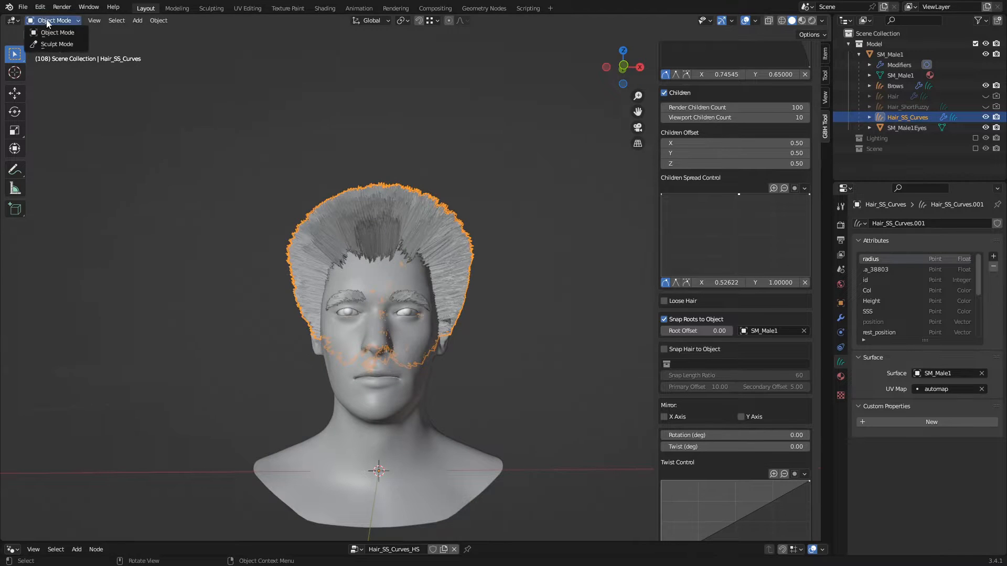
left_click(53, 44)
mouse_move(335, 174)
middle_mouse_down()
mouse_move(340, 199)
mouse_move(474, 298)
mouse_move(433, 310)
mouse_move(354, 260)
middle_mouse_up()
middle_click_drag(390, 195, 388, 223)
key("KP_3")
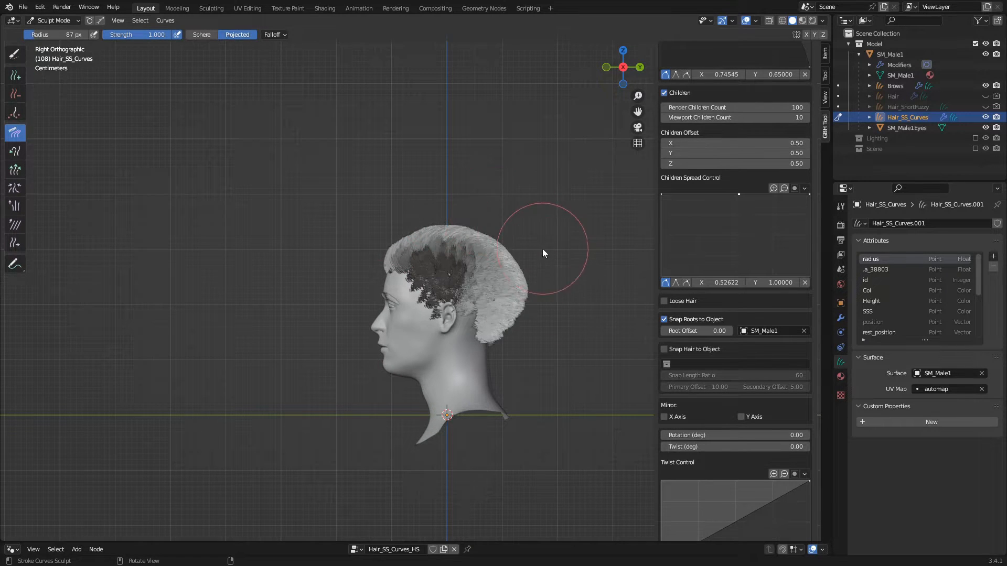
mouse_move(542, 249)
middle_mouse_down()
mouse_move(435, 364)
mouse_move(551, 349)
middle_mouse_up()
middle_click_drag(494, 393, 549, 309)
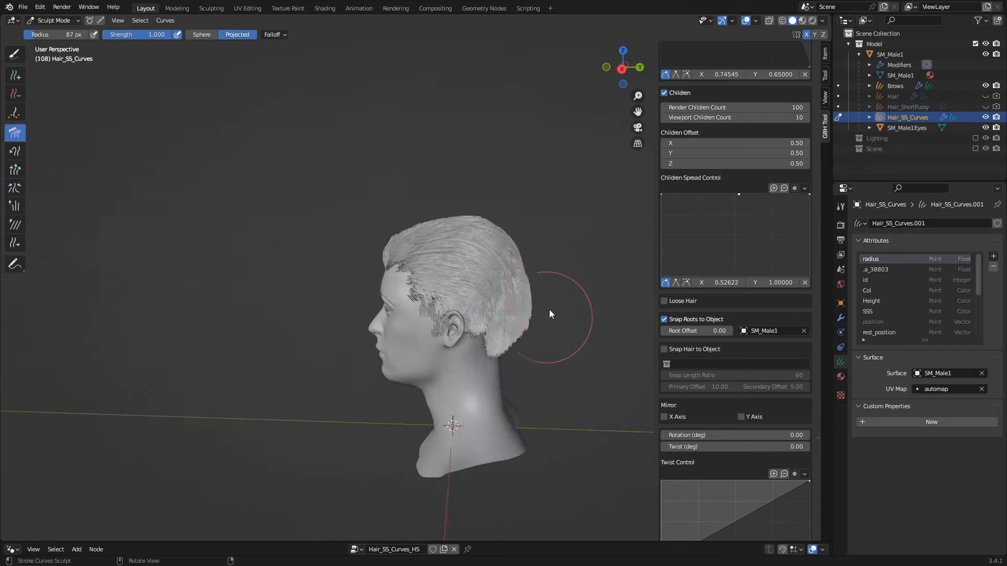
mouse_move(551, 369)
middle_mouse_down()
mouse_move(454, 377)
mouse_move(395, 417)
mouse_move(373, 199)
middle_mouse_up()
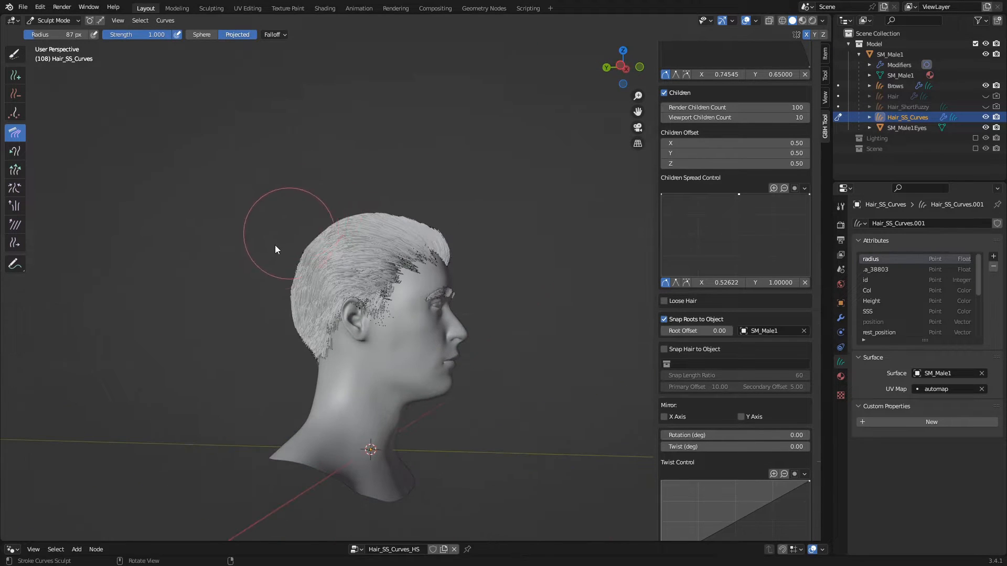
middle_click_drag(274, 245, 124, 263)
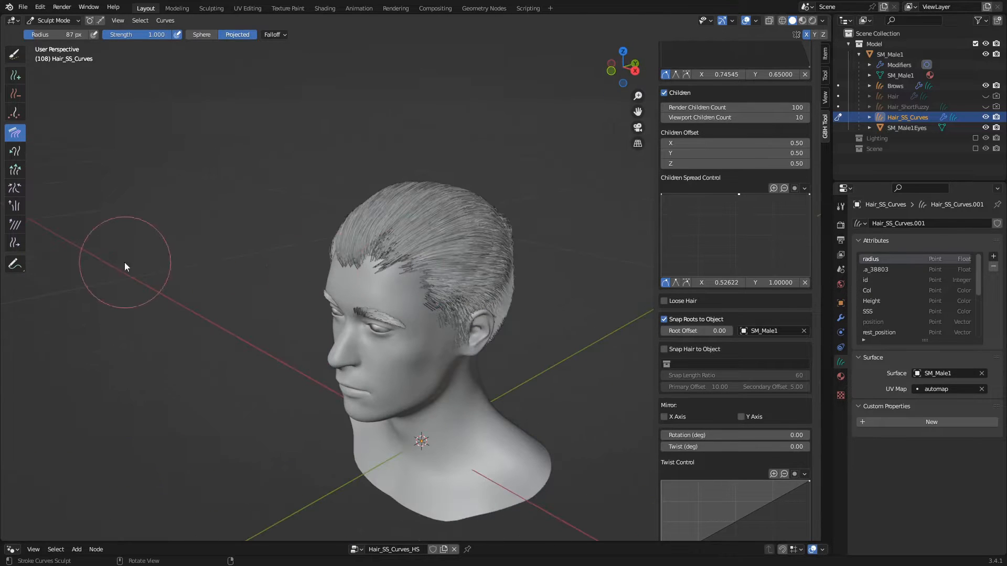
left_click(15, 205)
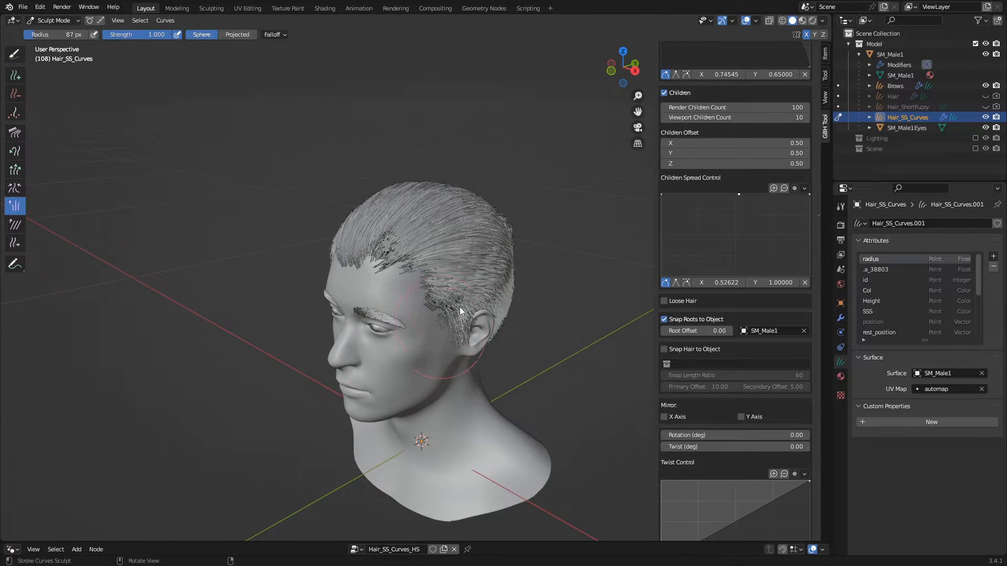
mouse_move(454, 320)
middle_mouse_down()
mouse_move(404, 309)
mouse_move(297, 341)
middle_mouse_up()
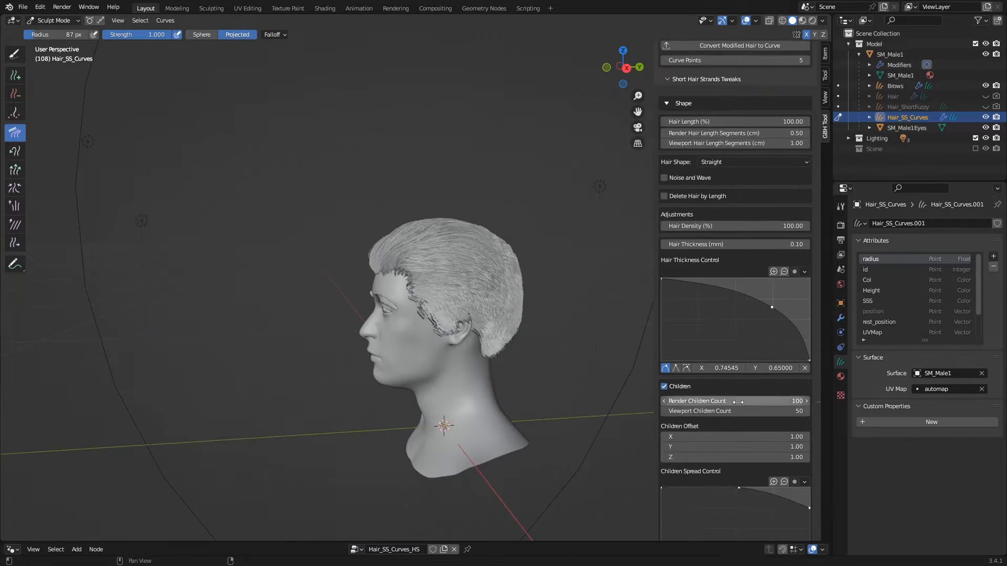
Set the Viewport Children Count to 10 and convert the modified short hair strands to curves.
left_click_drag(735, 412, 750, 411)
left_click(744, 412)
type("10")
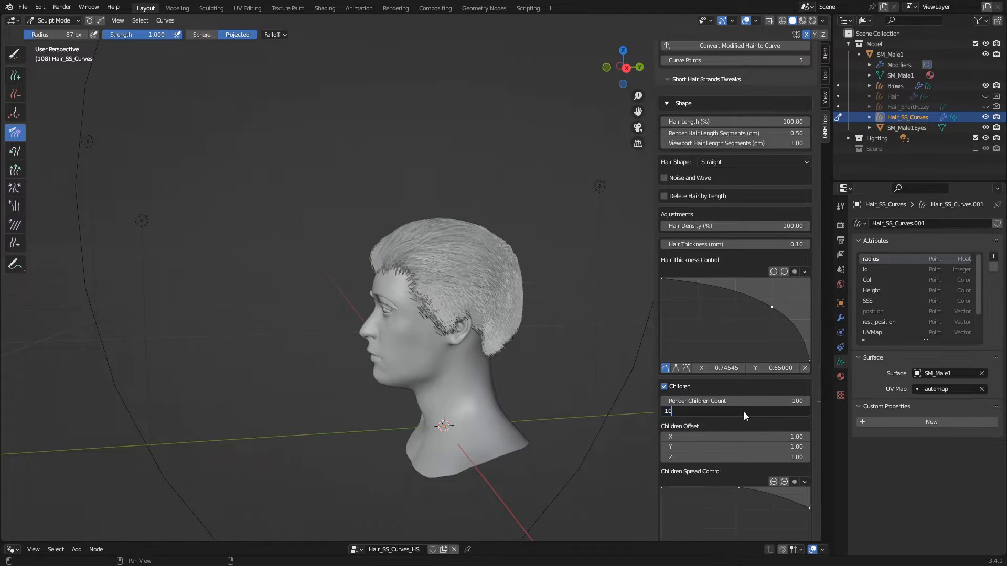
key("Return")
middle_click_drag(525, 335, 506, 272)
scroll(755, 148, "up", 6)
left_click(718, 153)
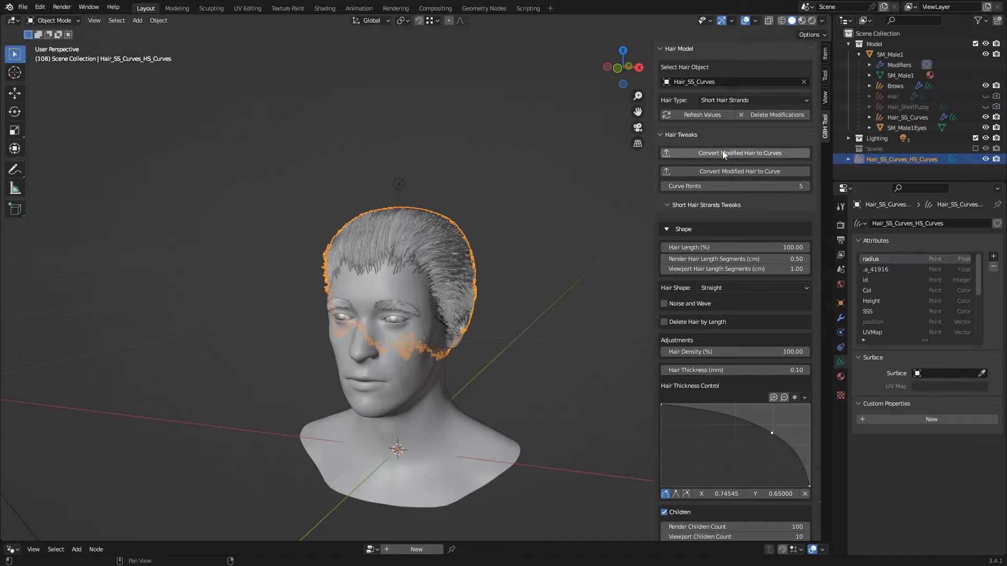
Parent the newly converted curves to the head as Object and set their surface to SM_Male1 with the automap UV map.
key("ctrl+p")
left_click(418, 382)
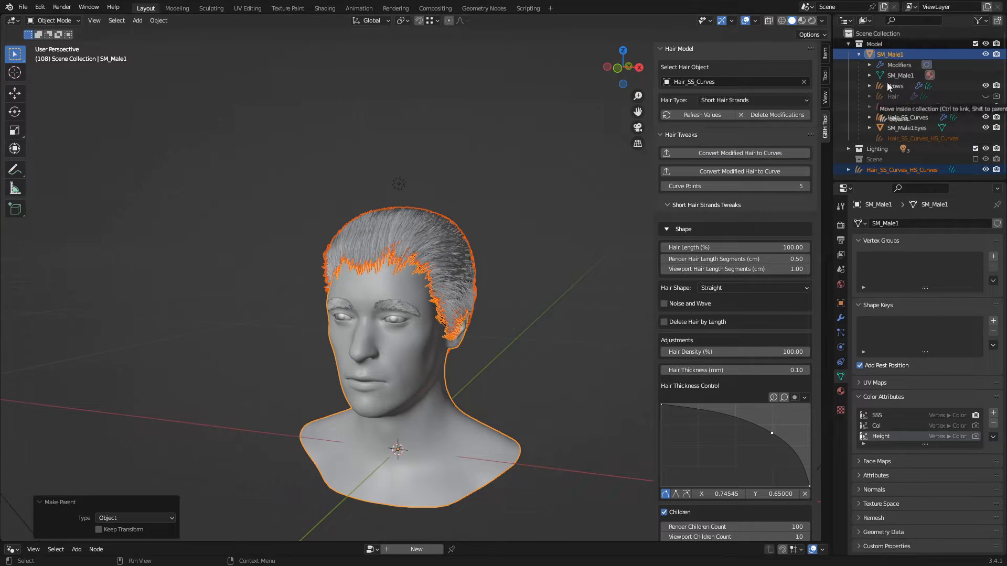
left_click(913, 128)
left_click(982, 374)
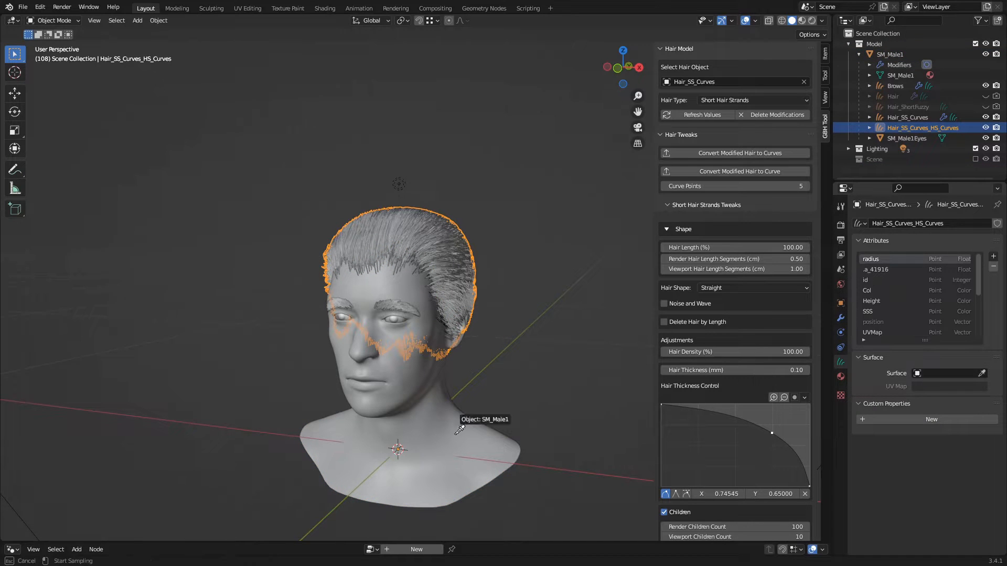
left_click(458, 433)
left_click(932, 390)
left_click(907, 416)
left_click(507, 372)
middle_click_drag(507, 371, 441, 366)
scroll(456, 330, "up", 2)
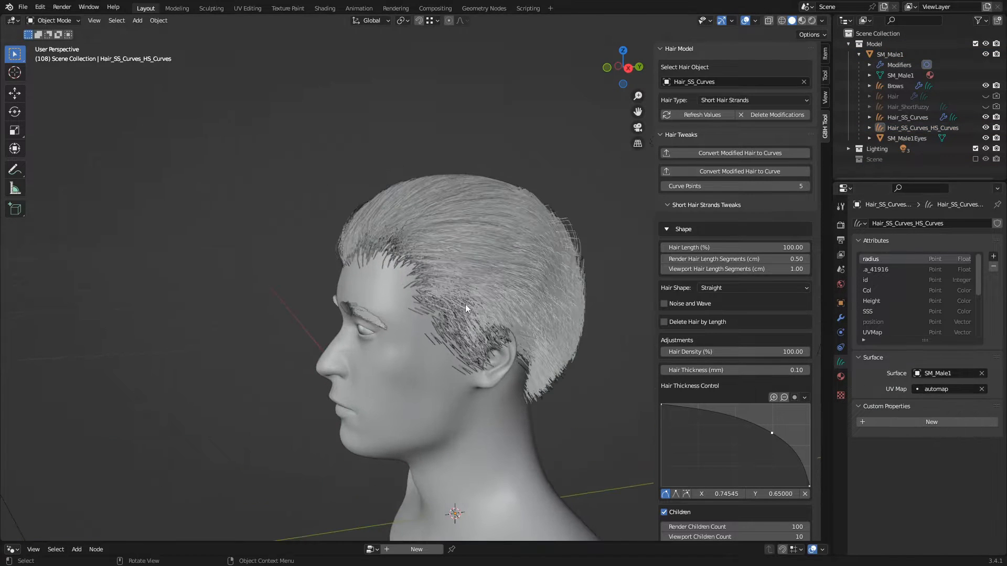
Hide Hair_SS_Curves in viewport and render, and open the newly converted curves in Sculpt Mode with the 87 px Delete brush.
left_click(996, 118)
left_click(987, 118)
left_click(922, 129)
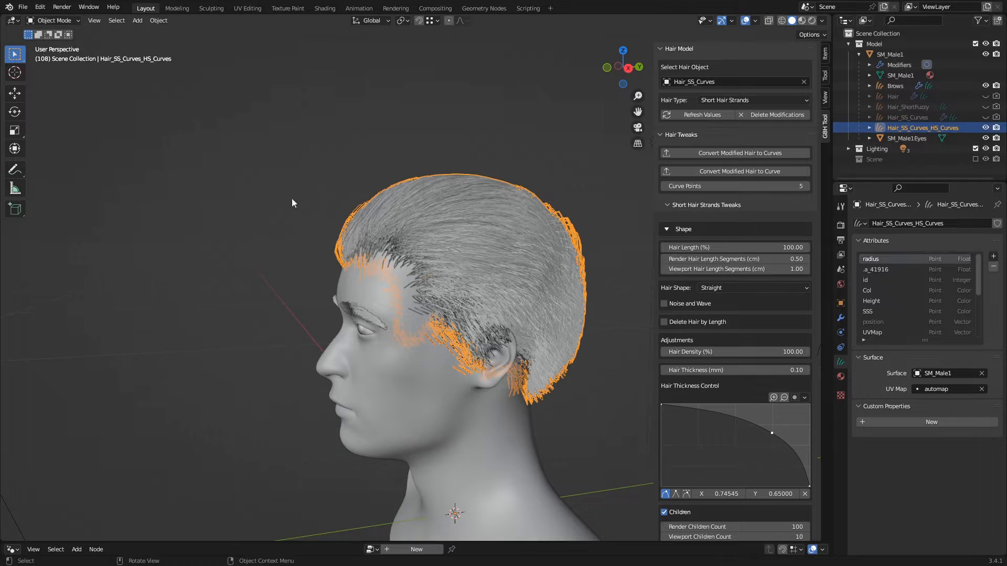
left_click(53, 20)
left_click(52, 52)
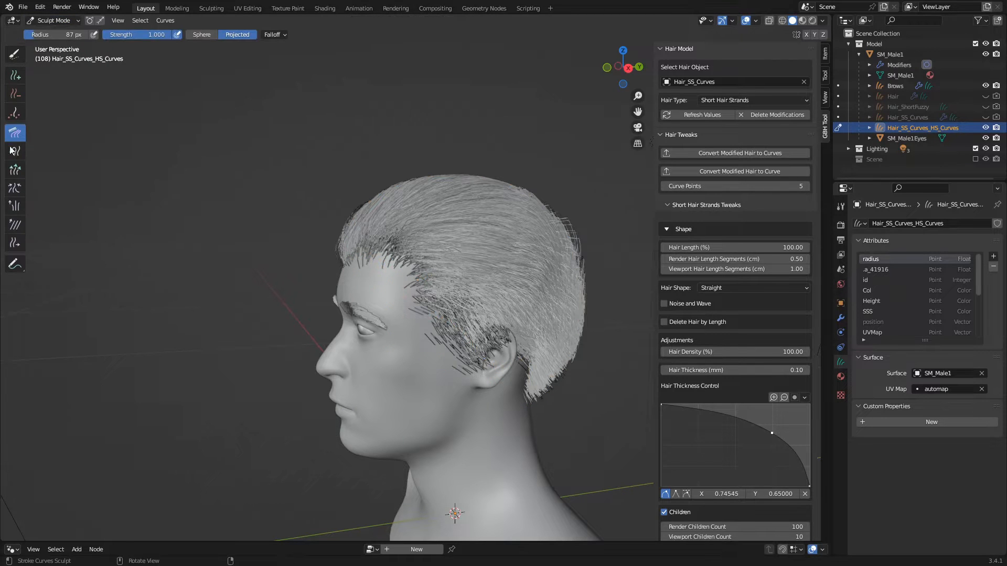
left_click(15, 93)
scroll(372, 390, "up", 5)
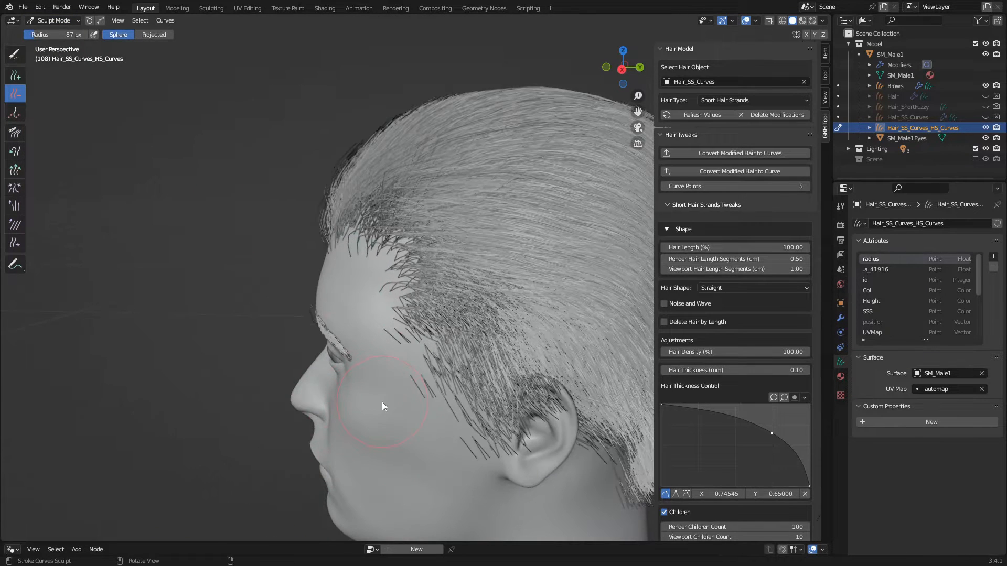
scroll(370, 391, "down", 5)
middle_click_drag(310, 374, 477, 370)
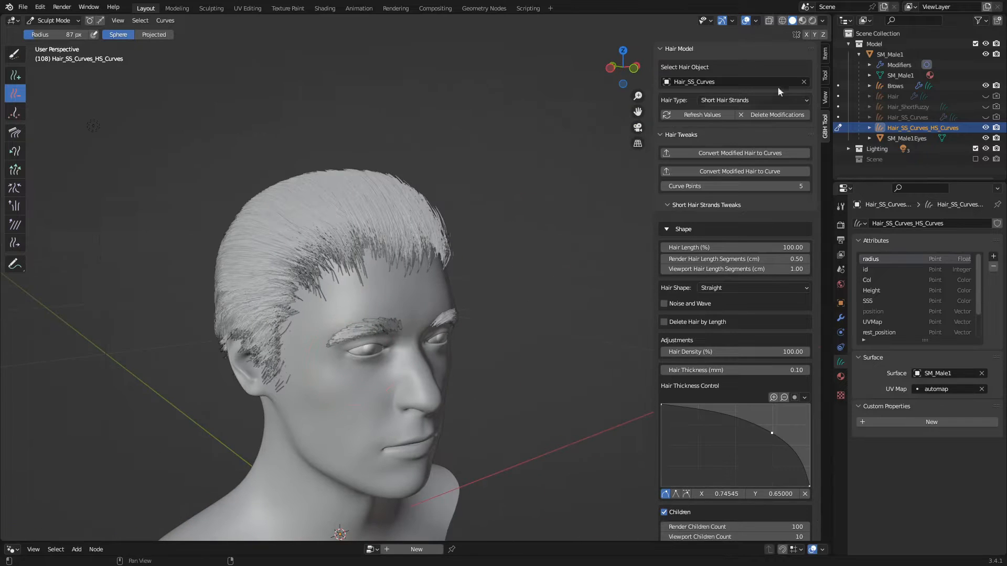
Replace the add-on's hair object with Hair_SS_Curves_HS_Curves and display that object's modifiers.
left_click(802, 82)
left_click(803, 81)
left_click(366, 193)
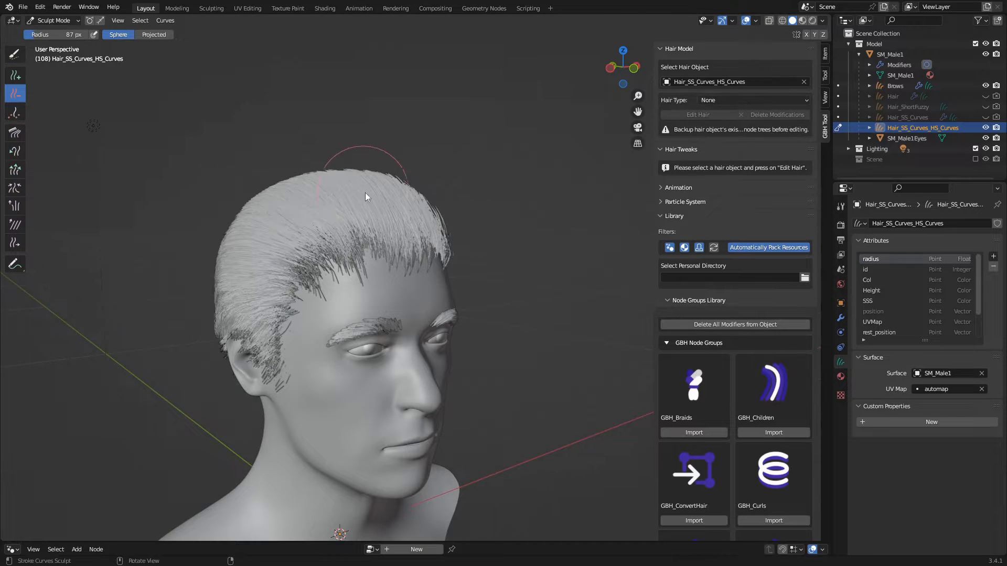
left_click(841, 318)
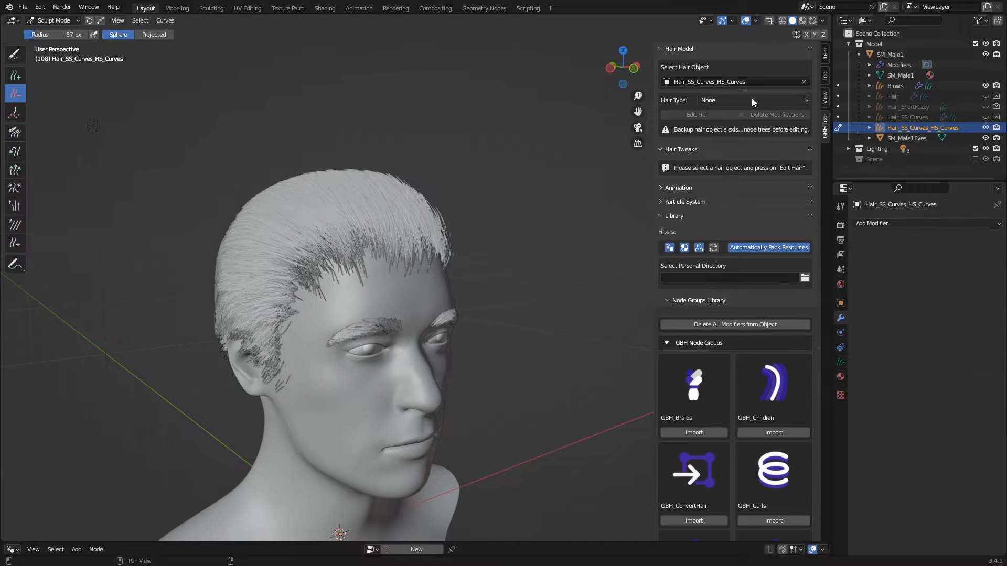
Turn on X symmetry for the Delete brush, check the hairline on both sides of the head, and turn symmetry off.
middle_click_drag(287, 360, 410, 352)
left_click(806, 35)
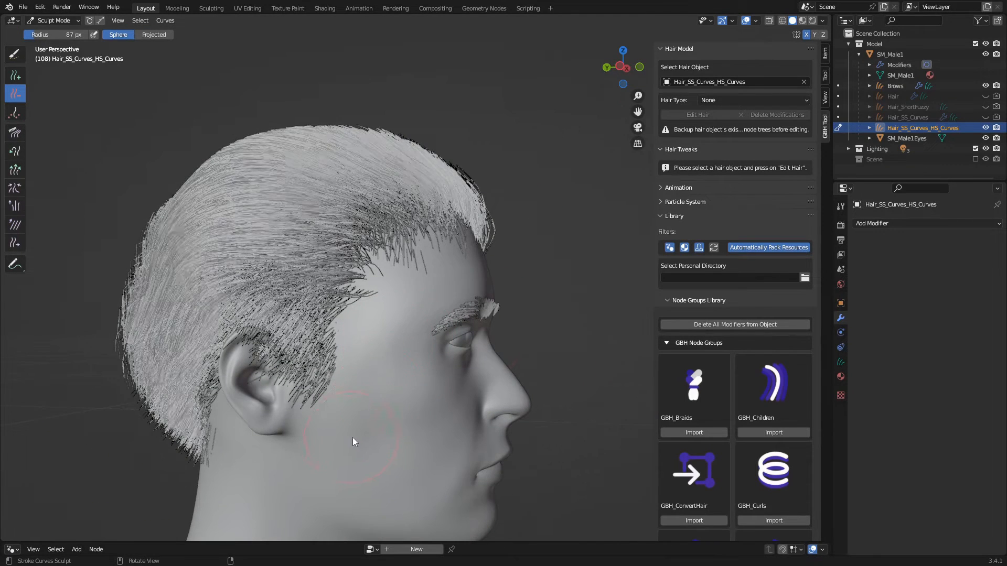
middle_click_drag(352, 437, 374, 389)
scroll(388, 394, "up", 3)
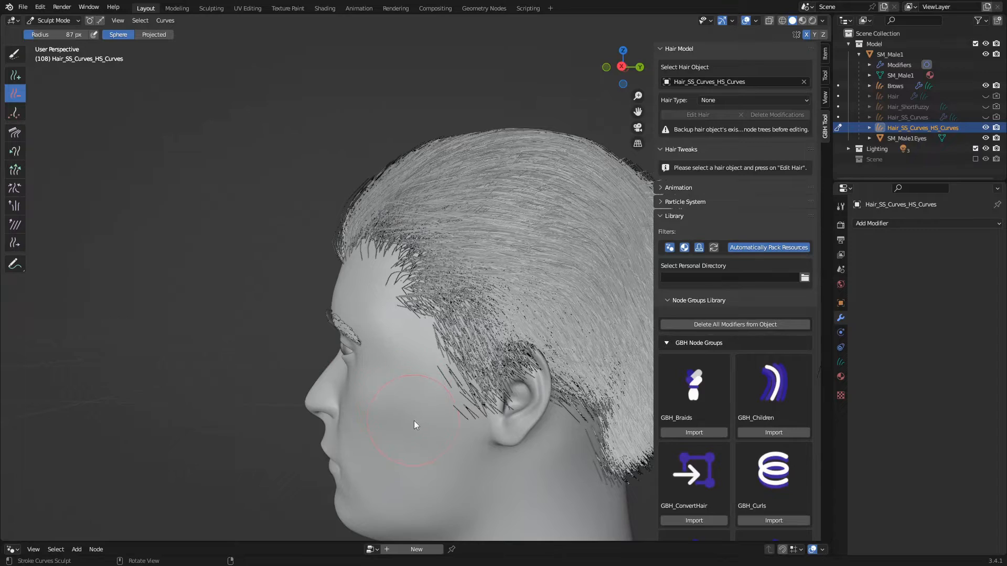
left_click(806, 35)
middle_click_drag(351, 391, 361, 314)
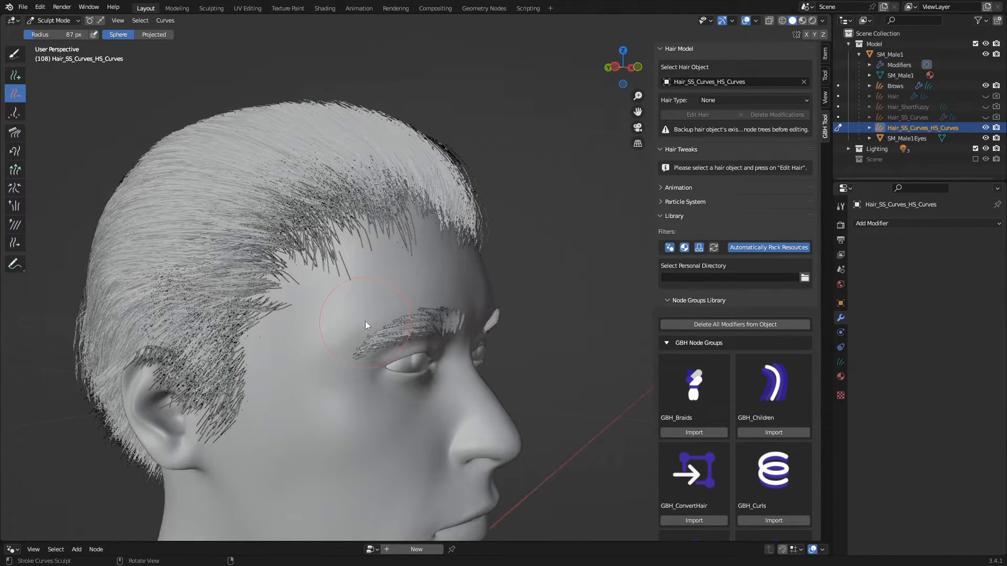
scroll(366, 322, "down", 1)
Return the slicked-back hair curves to Object Mode and re-enter Sculpt Mode.
left_click(59, 21)
left_click(62, 34)
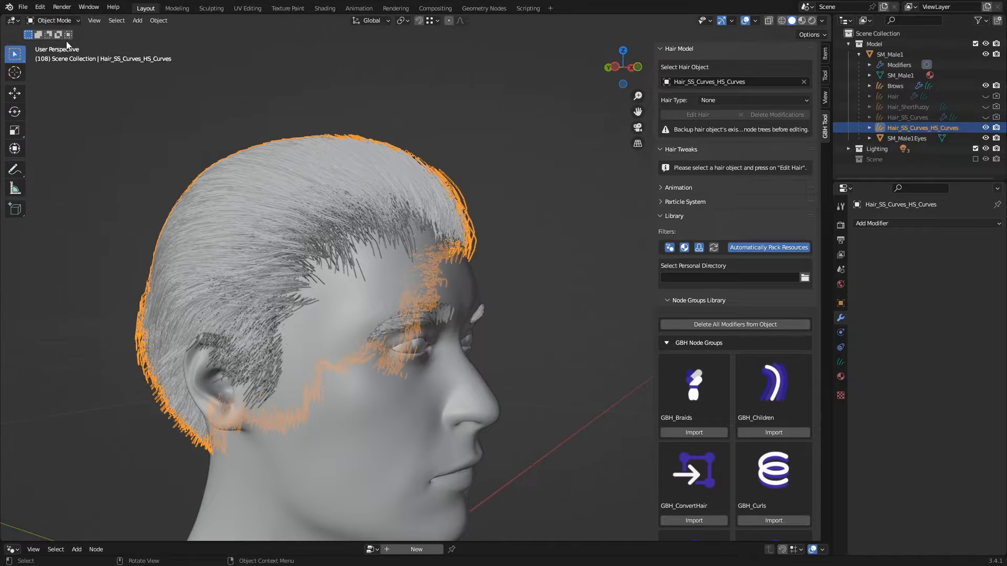
left_click(61, 21)
left_click(63, 43)
scroll(378, 301, "up", 1)
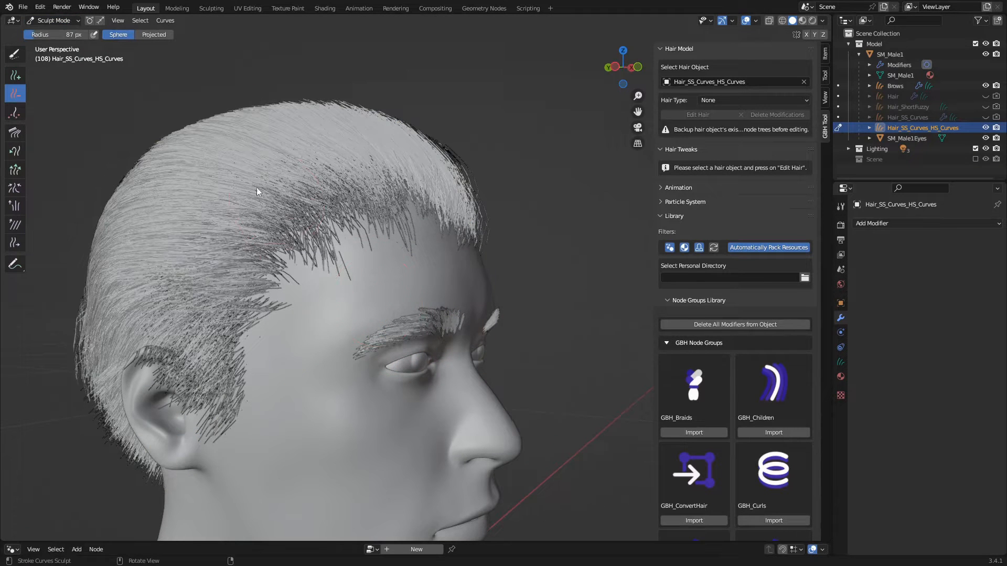
Try adding hair across the forehead with the Add brush and deleting hair at the front hairline, undoing both strokes.
left_click(15, 80)
left_click_drag(362, 270, 452, 261)
key("ctrl+z")
left_click(18, 94)
mouse_move(367, 200)
left_mouse_down()
mouse_move(254, 217)
mouse_move(340, 268)
left_mouse_up()
key("ctrl+z")
middle_click_drag(370, 287, 351, 389)
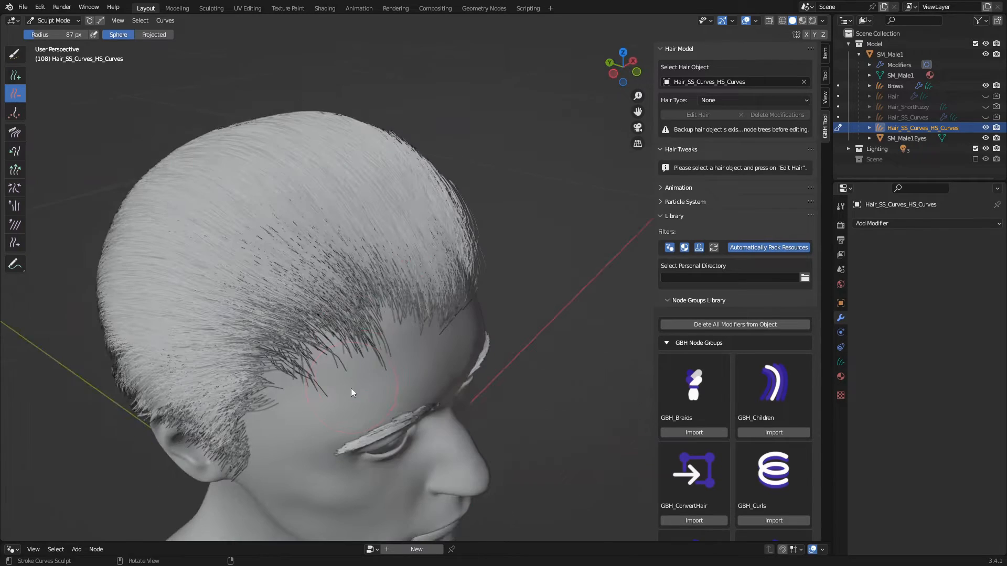
Delete stray hairs at the front hairline, then set the Delete brush to a 56 px radius with the Projected shape.
mouse_move(340, 403)
left_mouse_down()
mouse_move(314, 411)
mouse_move(331, 408)
left_mouse_up()
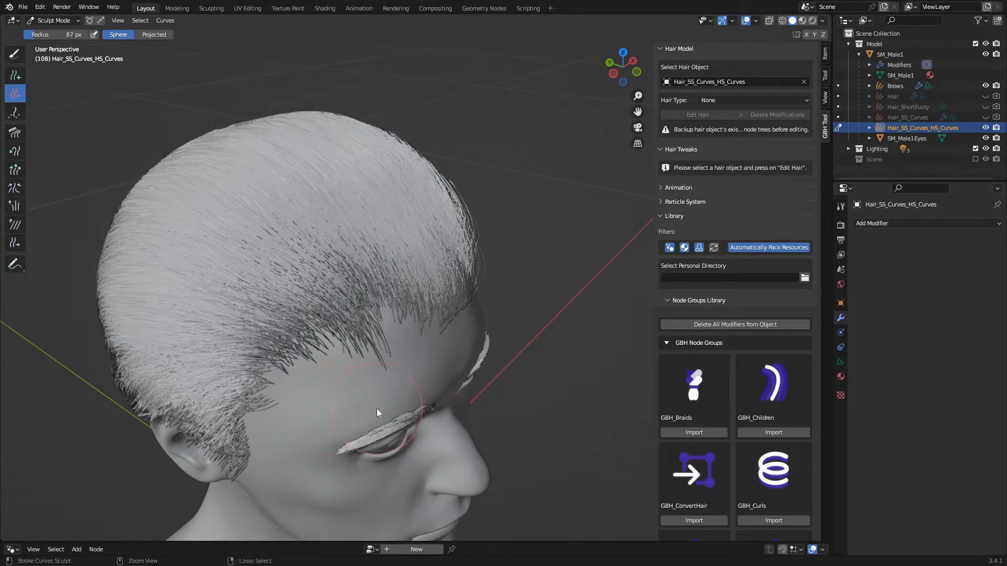
mouse_move(333, 433)
middle_mouse_down()
mouse_move(291, 439)
mouse_move(265, 428)
mouse_move(416, 435)
mouse_move(407, 442)
middle_mouse_up()
mouse_move(429, 487)
middle_mouse_down()
mouse_move(499, 439)
mouse_move(461, 449)
middle_mouse_up()
key("f")
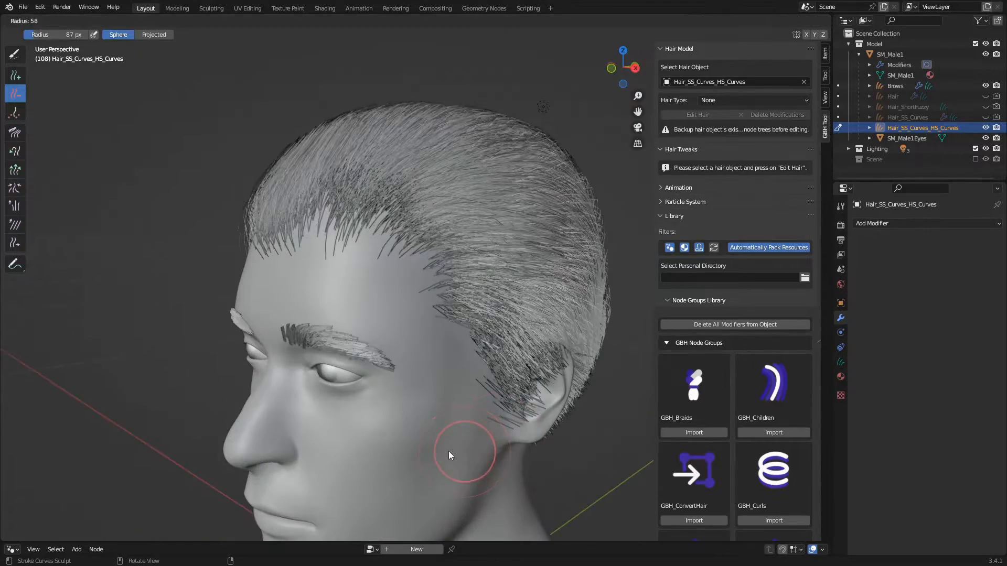
left_click(447, 452)
left_click(154, 34)
middle_click_drag(463, 401, 429, 411)
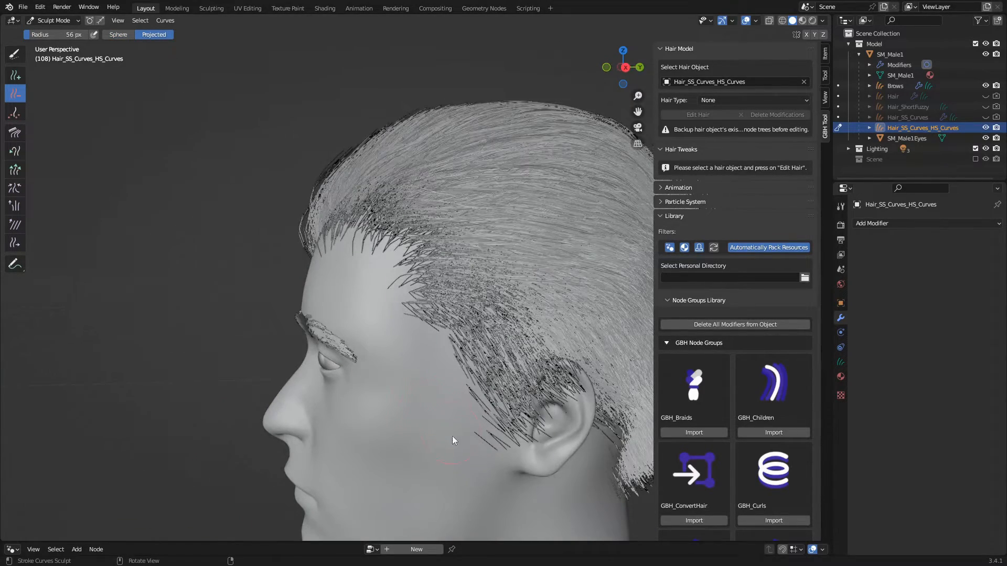
Delete the stray hairs overlapping and behind the head's left ear with a 28 px Sphere-shaped Delete brush.
middle_click_drag(389, 335, 257, 326)
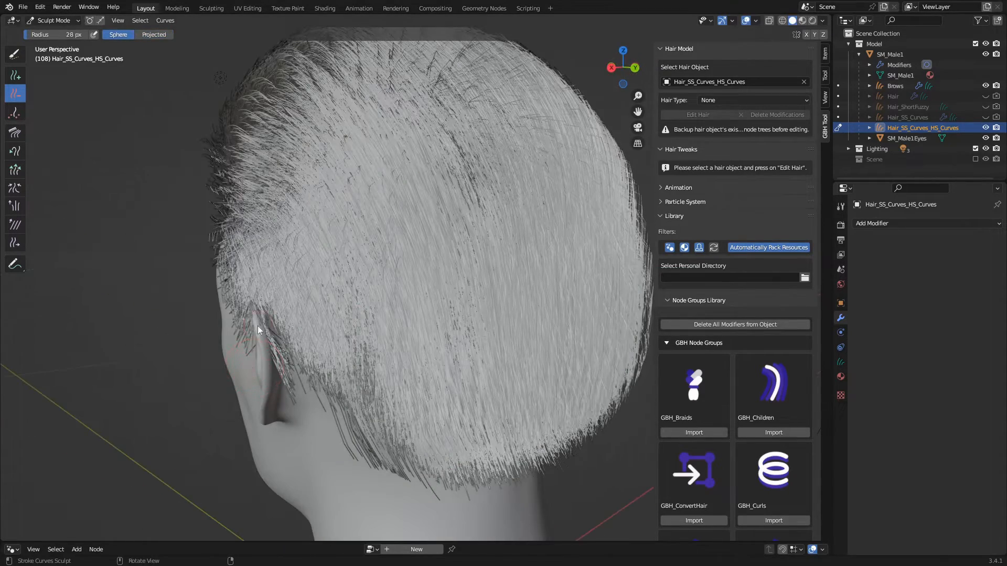
left_click_drag(257, 326, 298, 402)
left_click_drag(292, 385, 262, 398)
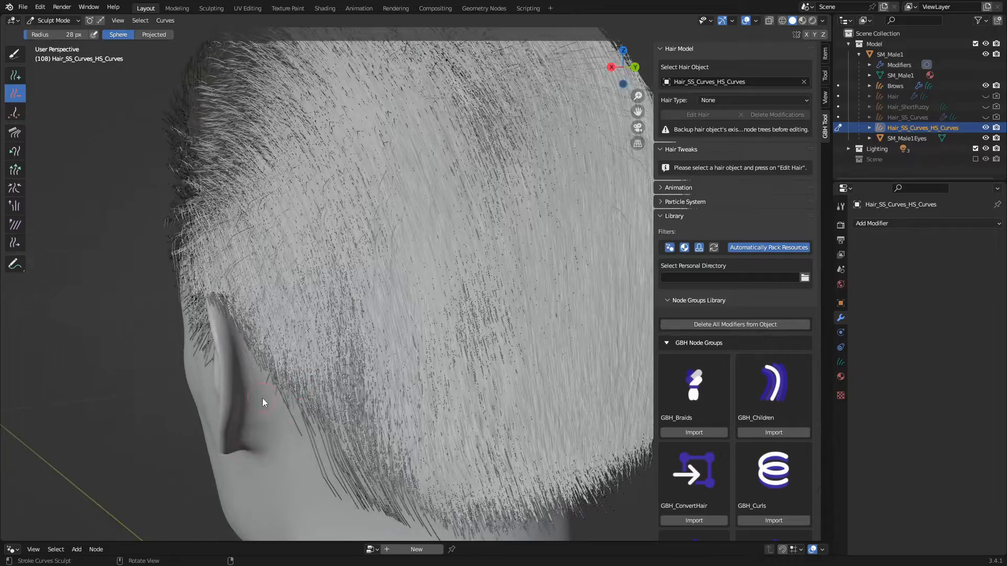
middle_click_drag(287, 431, 370, 350)
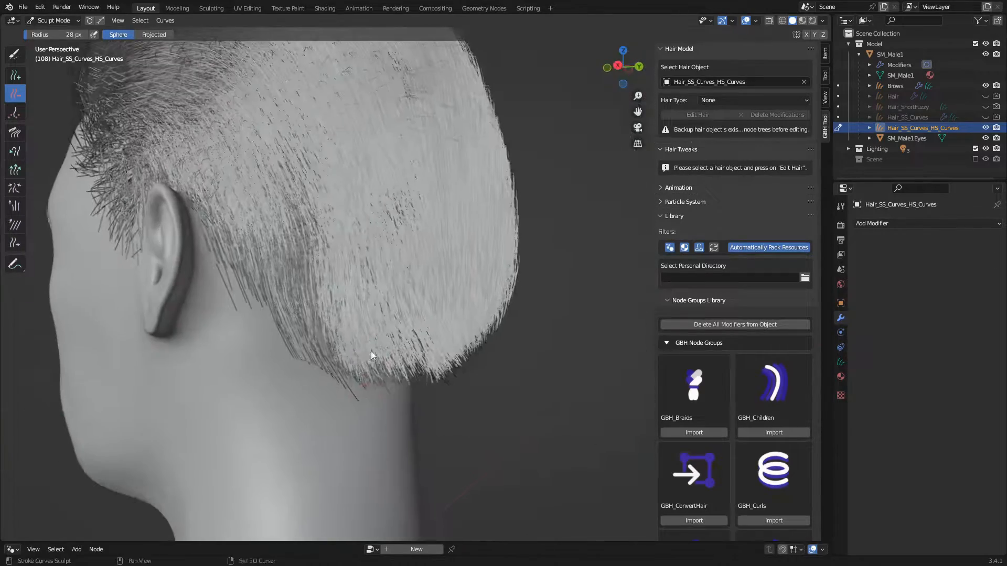
Shorten the uneven hair ends along the nape with the Grow/Shrink brush at strength 0.200.
left_click(15, 169)
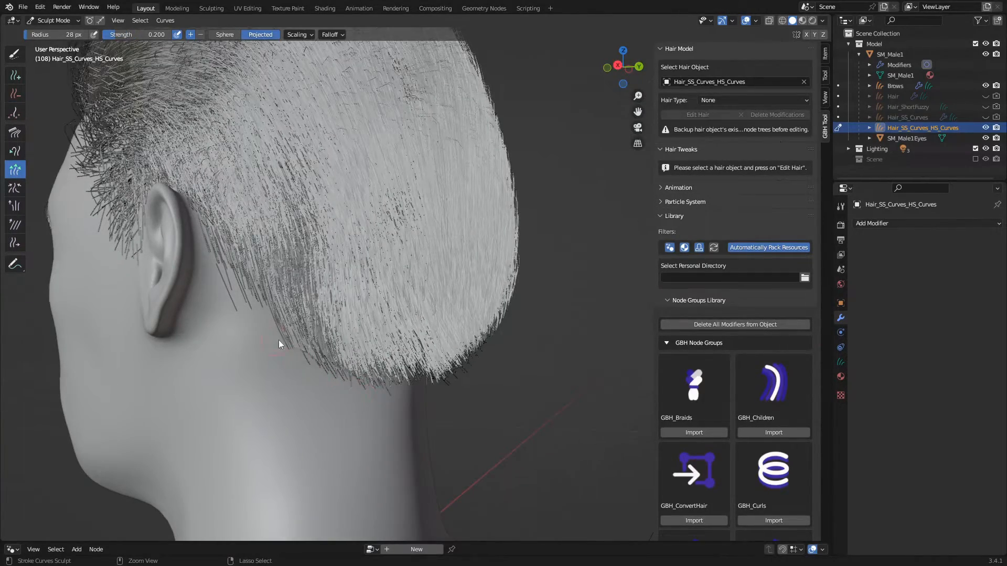
mouse_move(277, 344)
middle_mouse_down()
mouse_move(343, 347)
mouse_move(327, 366)
middle_mouse_up()
scroll(420, 346, "up", 2)
middle_click_drag(504, 321, 433, 354)
scroll(599, 271, "up", 2)
Delete the hairs overlapping the head's right ear with the Delete brush and check the hairline around the head.
left_click(17, 91)
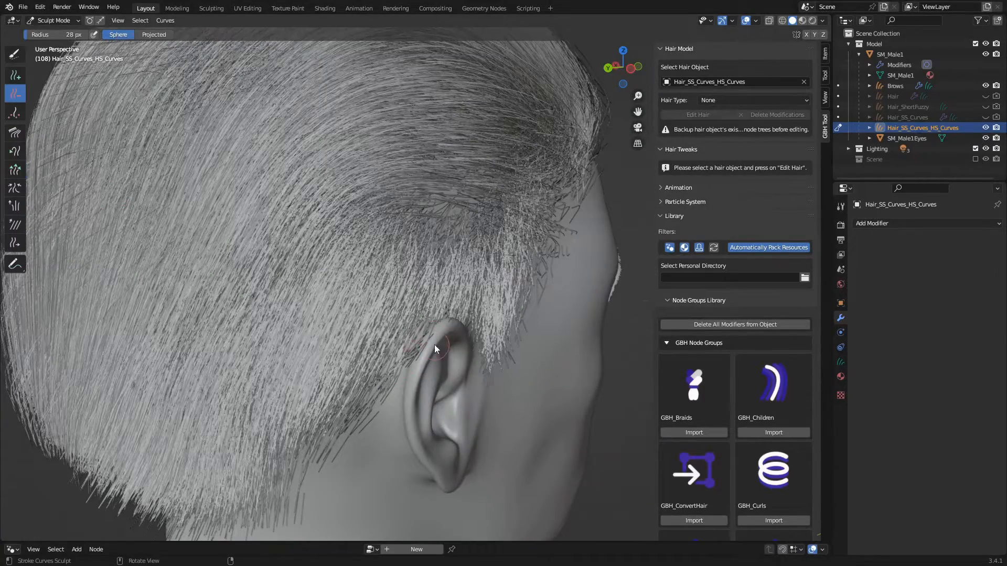
scroll(435, 341, "down", 3)
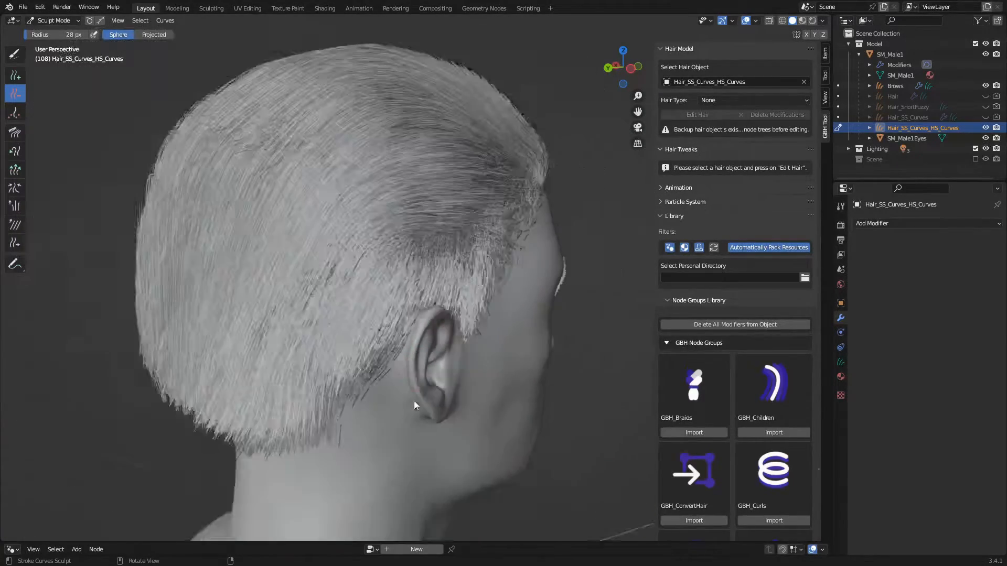
middle_click_drag(414, 400, 315, 357)
scroll(316, 355, "up", 3)
scroll(341, 385, "down", 3)
scroll(374, 383, "up", 2)
middle_click_drag(385, 376, 275, 361)
scroll(378, 378, "down", 3)
scroll(379, 403, "up", 3)
scroll(368, 388, "down", 3)
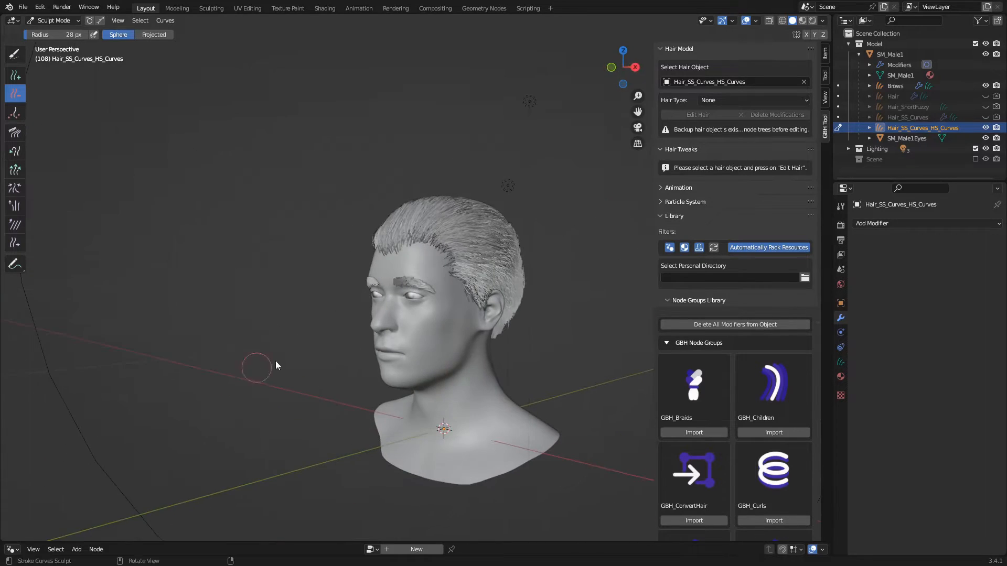
Show the viewport in rendered shading and start editing the hair curves as Short Hair Strands.
left_click(809, 22)
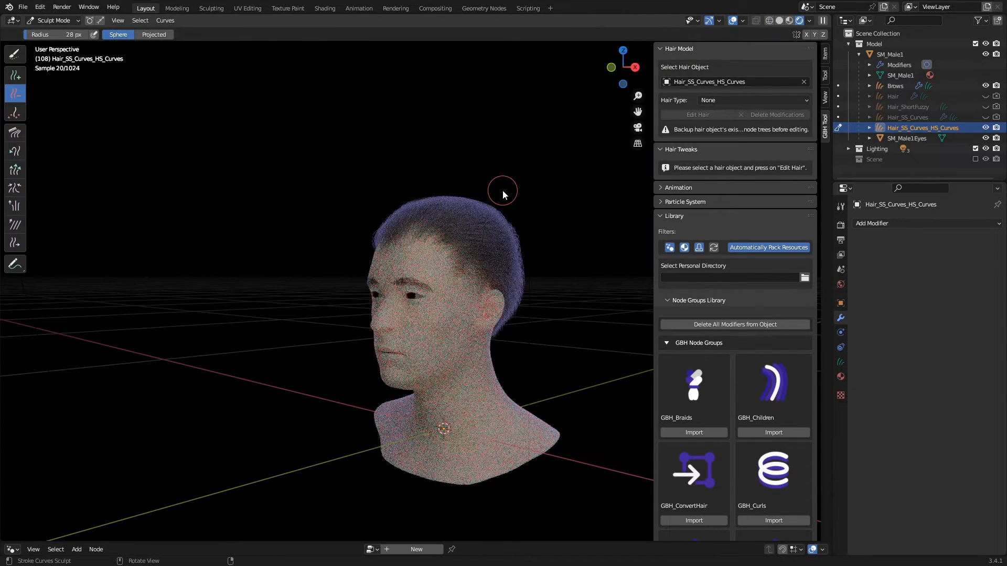
left_click(771, 100)
left_click(736, 147)
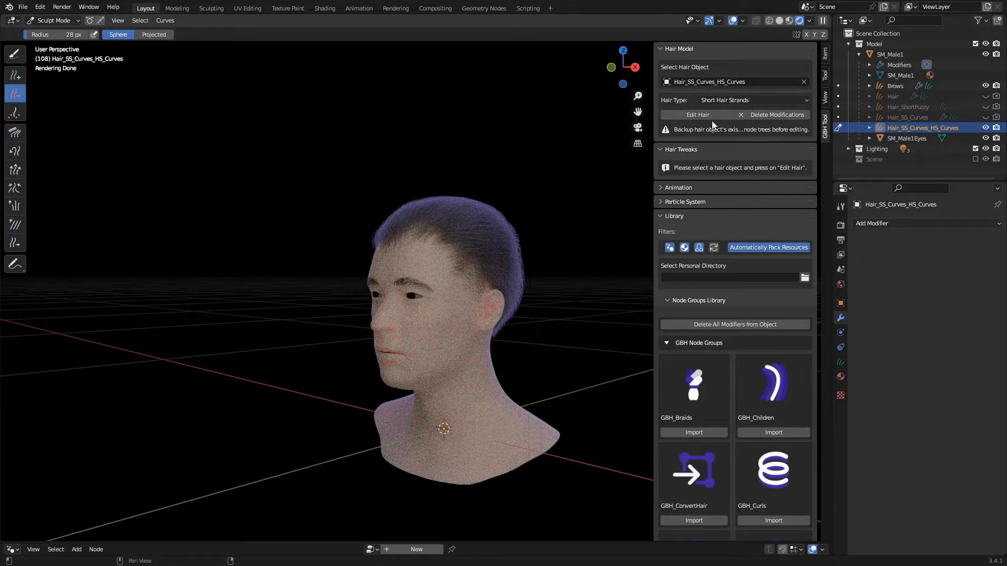
scroll(728, 297, "down", 10)
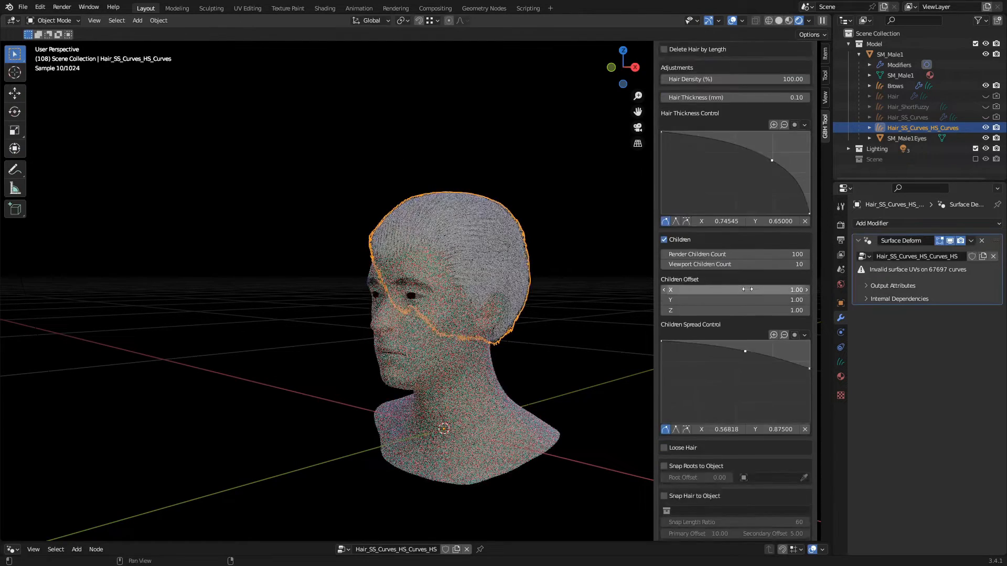
Filter node groups out of the library and import the M_S_SimpleProcedural hair material.
scroll(728, 297, "down", 20)
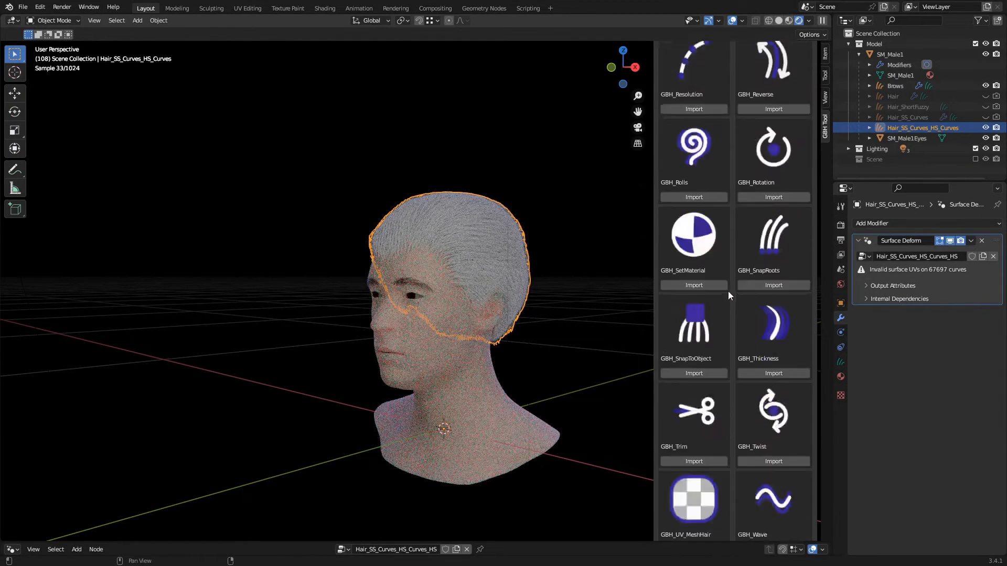
scroll(728, 295, "up", 20)
left_click(685, 302)
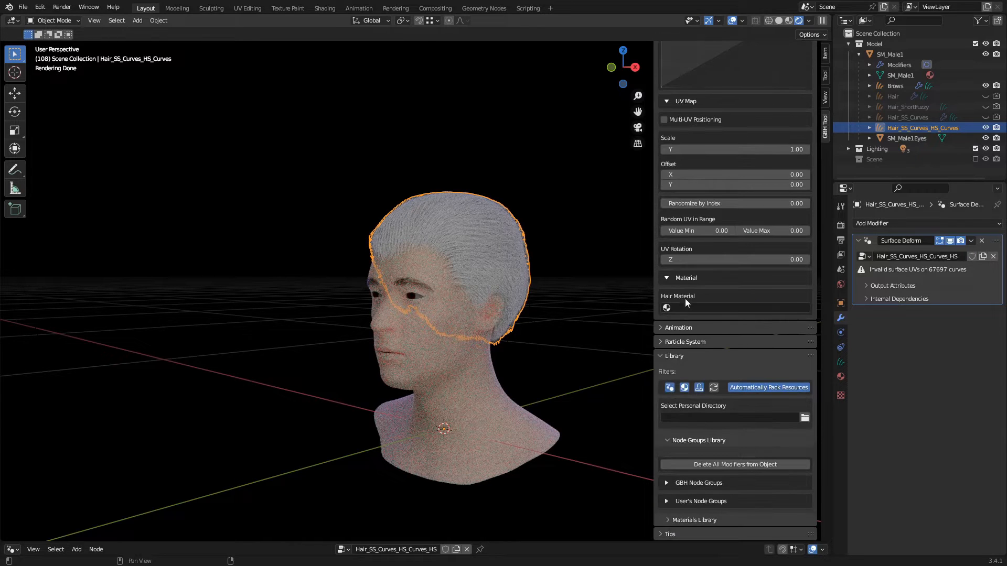
left_click(671, 388)
scroll(692, 507, "down", 15)
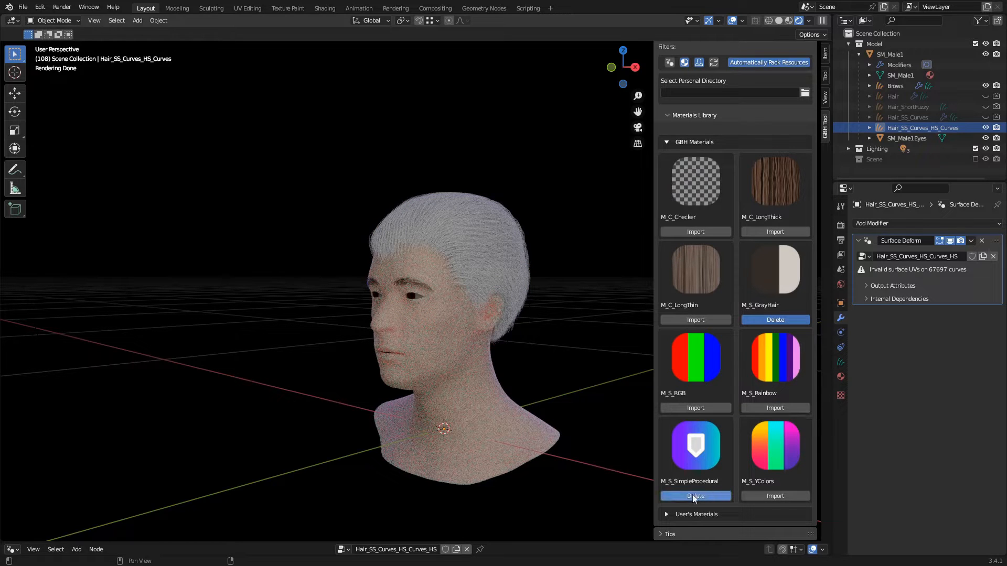
Assign M_S_SimpleProcedural as the hair material.
scroll(738, 122, "up", 10)
scroll(738, 123, "up", 5)
left_click(702, 382)
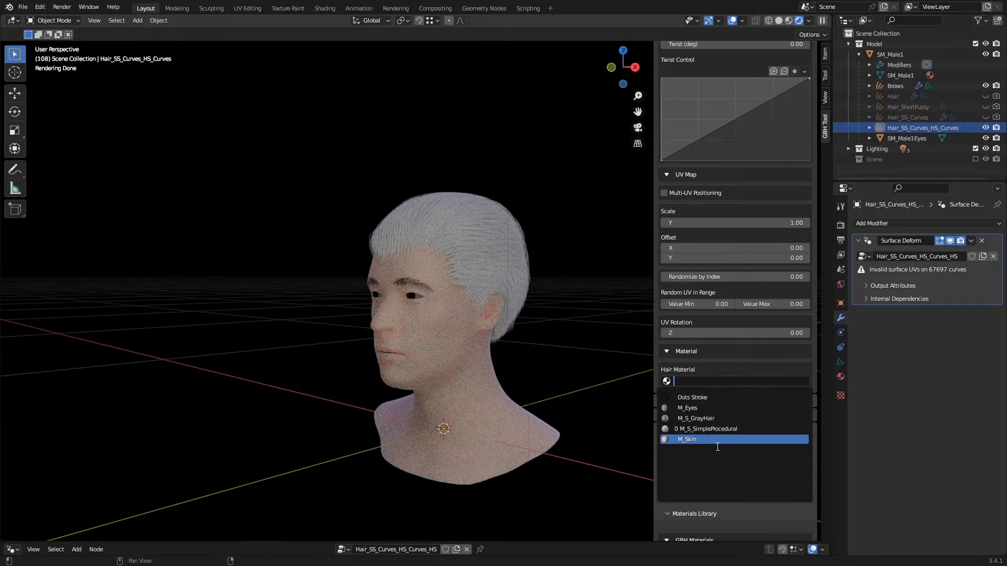
left_click(692, 422)
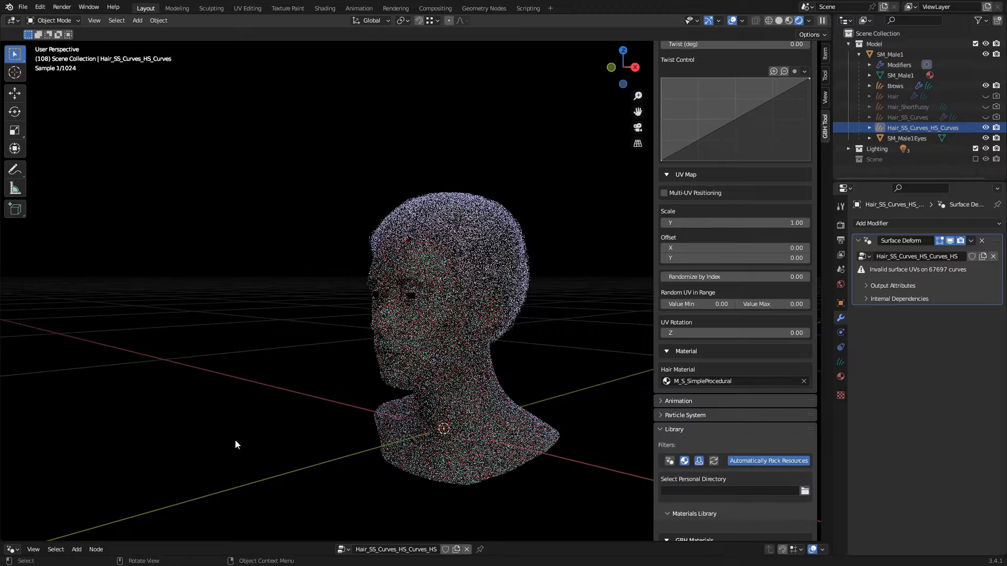
In the hair's shader, set Principled Hair BSDF to Melanin Concentration with Melanin 0.155 and Melanin Redness 0.
left_click(12, 549)
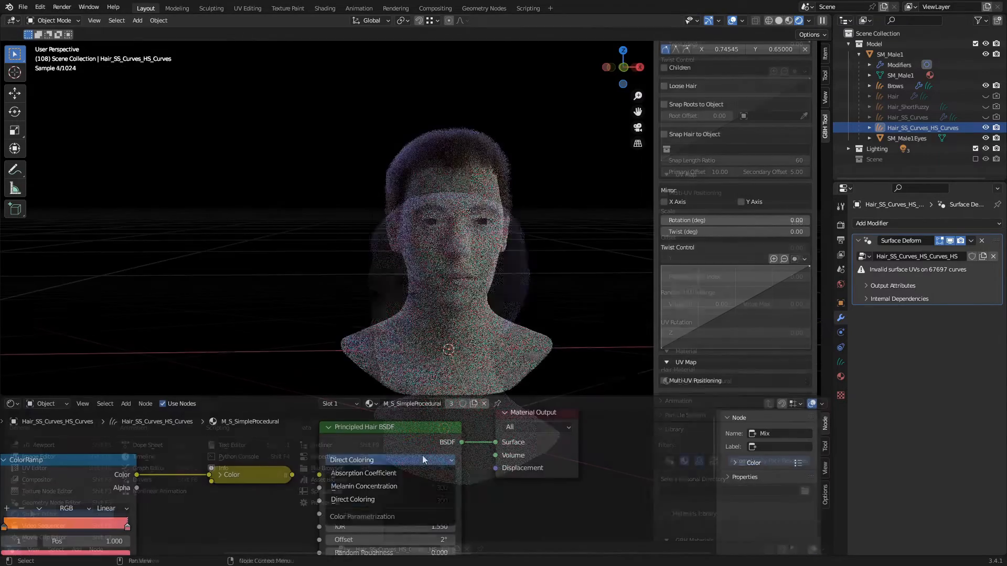
left_click(401, 486)
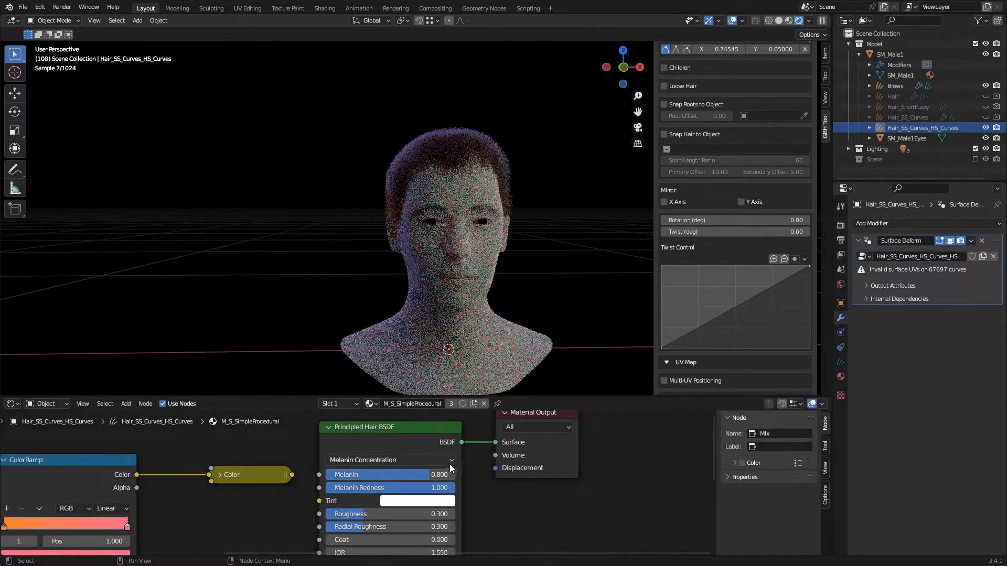
scroll(449, 464, "up", 2)
left_click_drag(466, 472, 315, 492)
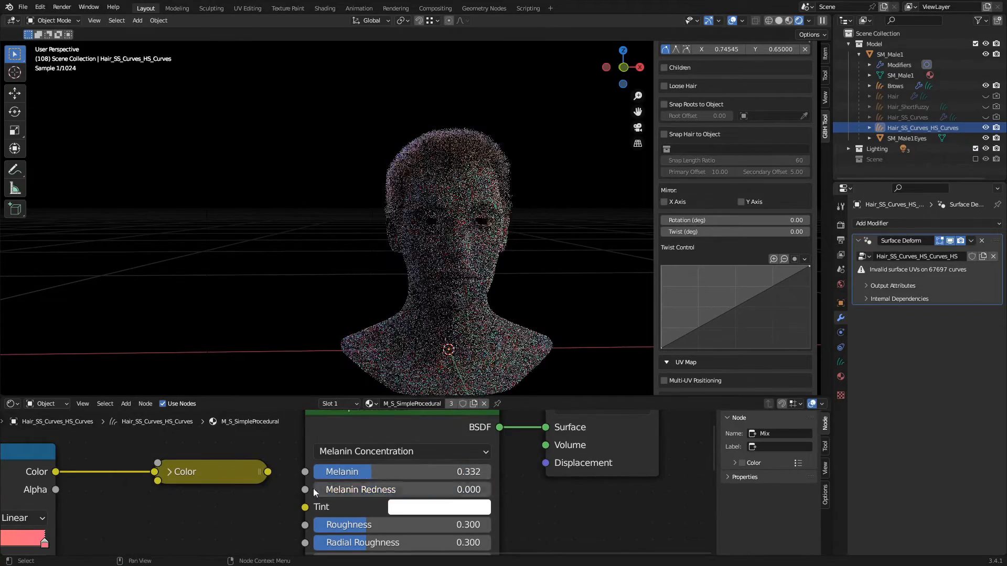
left_click_drag(372, 472, 341, 472)
middle_click_drag(509, 193, 423, 216)
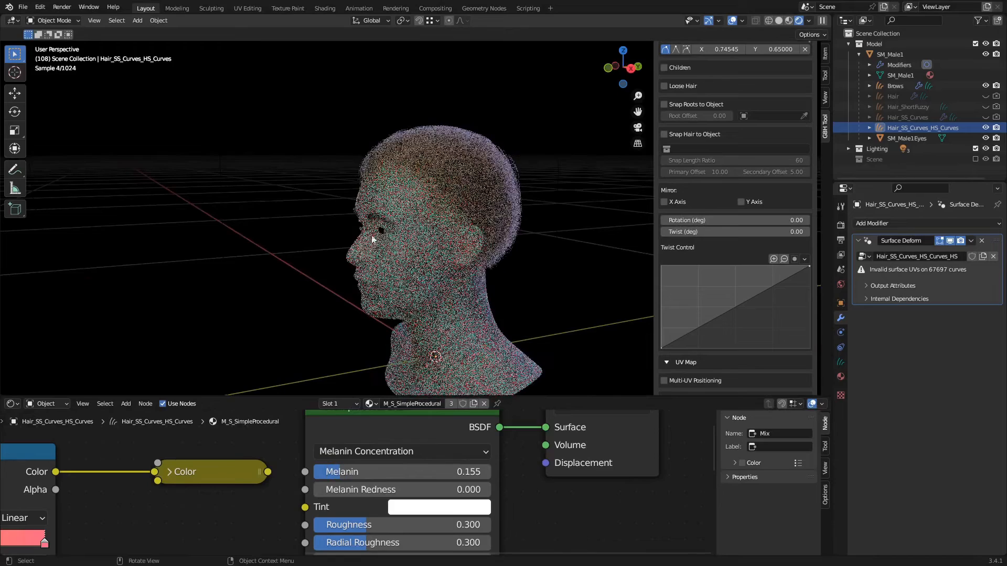
Enable Children for the hair and set both the render and viewport children counts to 5.
scroll(765, 95, "up", 10)
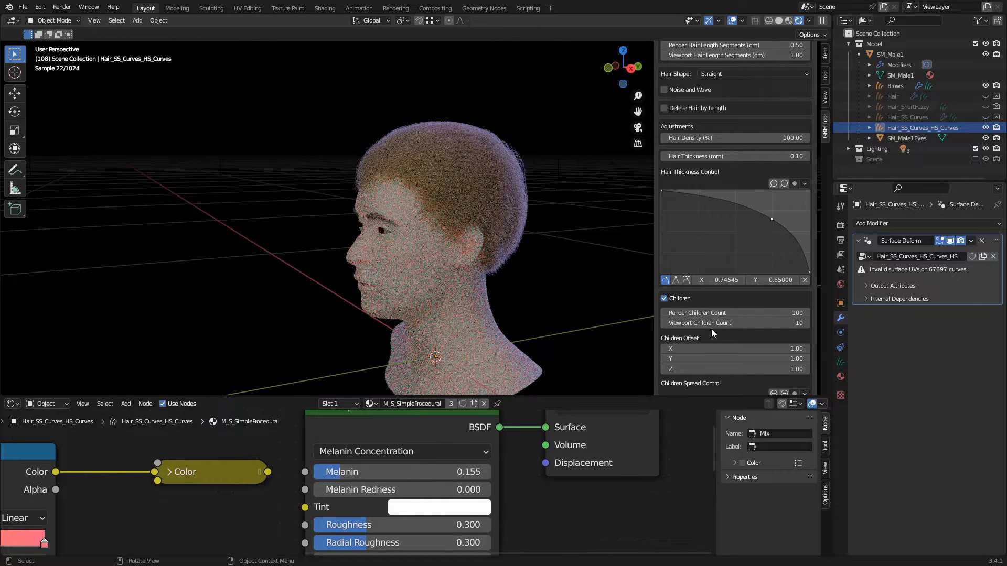
left_click_drag(751, 313, 752, 323)
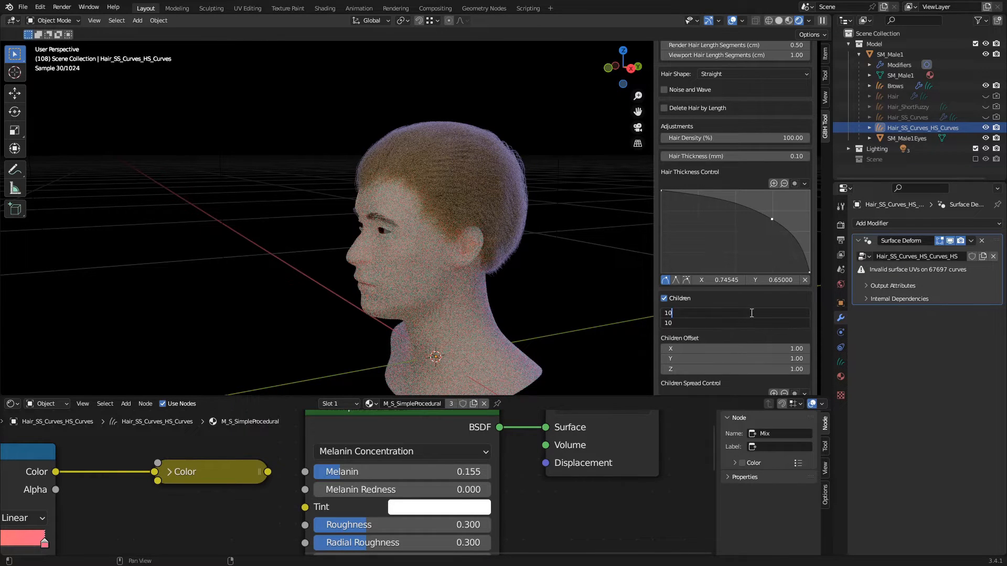
key("Return")
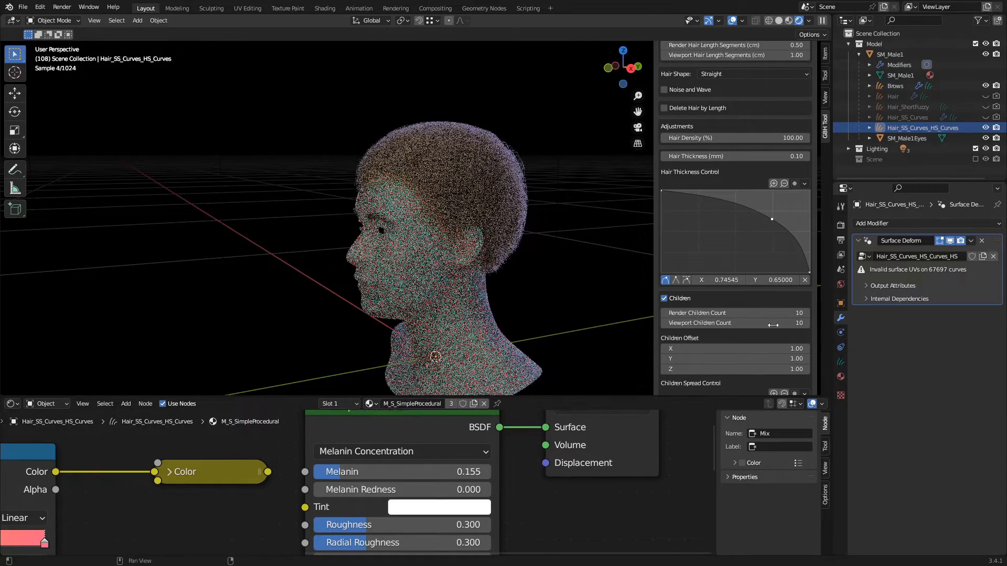
double_click(775, 314)
key("Return")
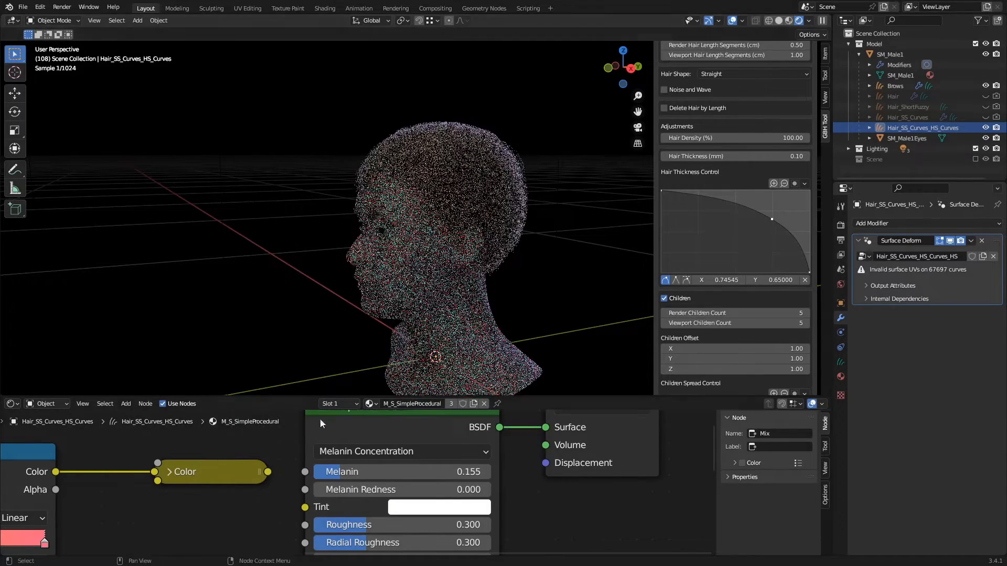
Collapse the shader editor area and switch the viewport to solid shading.
left_click_drag(317, 397, 304, 561)
mouse_move(225, 296)
middle_mouse_down()
mouse_move(295, 300)
mouse_move(295, 291)
middle_mouse_up()
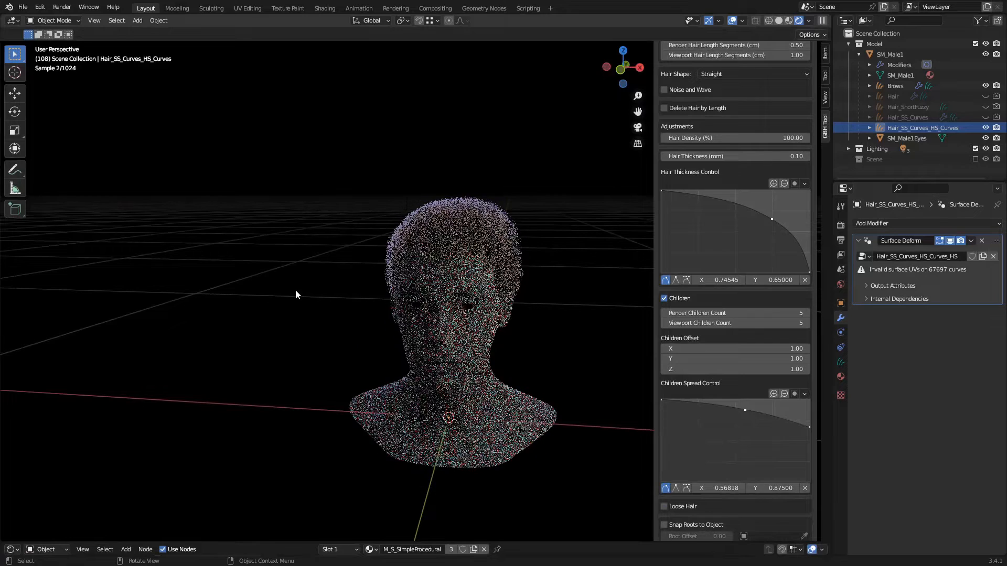
left_click(780, 21)
middle_click_drag(641, 138, 367, 215)
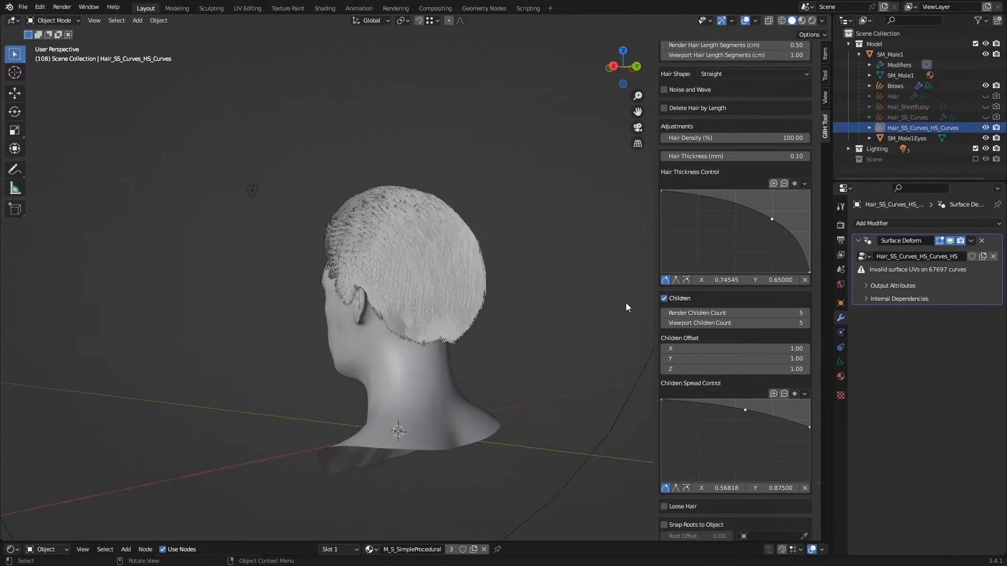
Turn Children off and back on to compare the hair's density.
left_click(664, 298)
left_click(664, 297)
middle_click_drag(577, 278, 522, 197)
Enter Sculpt Mode on the hair curves with the Comb brush at an 82 px radius.
left_click(52, 20)
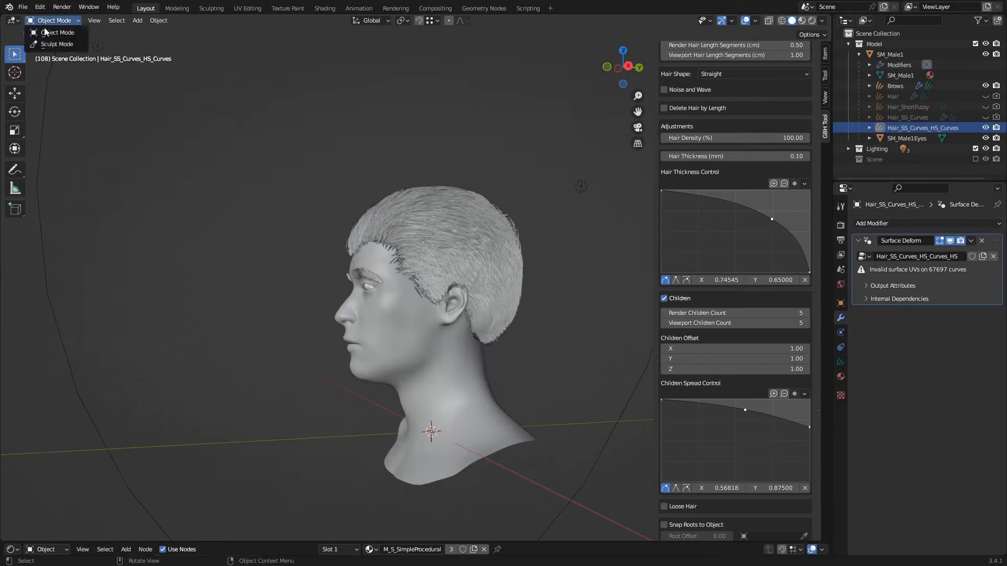
left_click(53, 44)
middle_click_drag(442, 213, 408, 217)
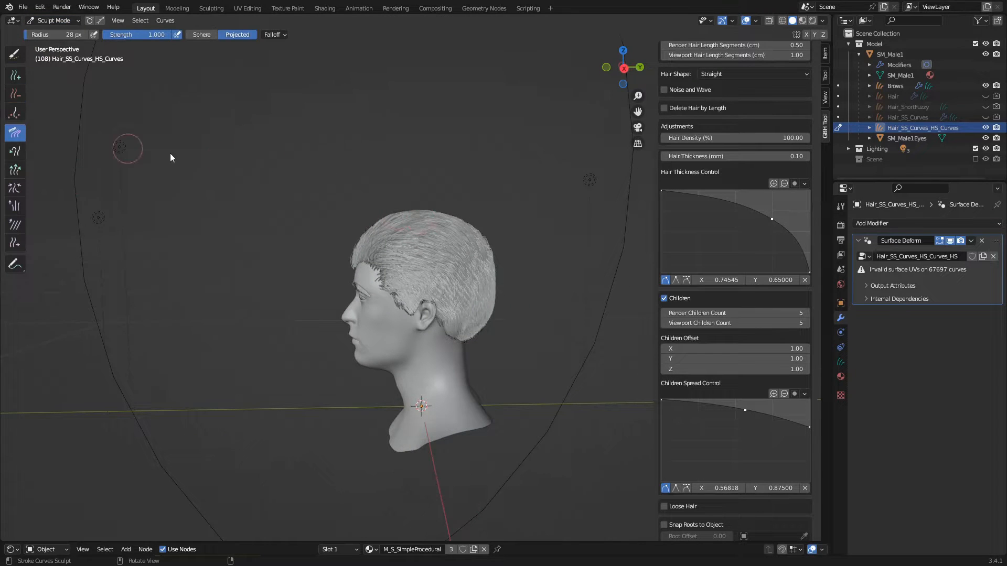
middle_click_drag(504, 180, 475, 186)
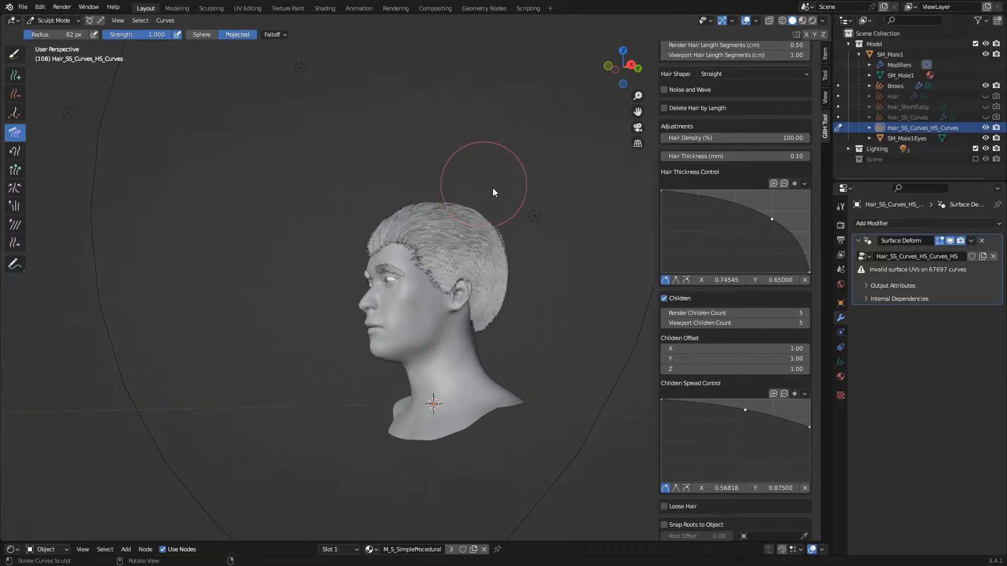
Turn off the Surface Deform modifier's viewport display and inspect the hairstyle from both sides of the head.
scroll(733, 187, "up", 10)
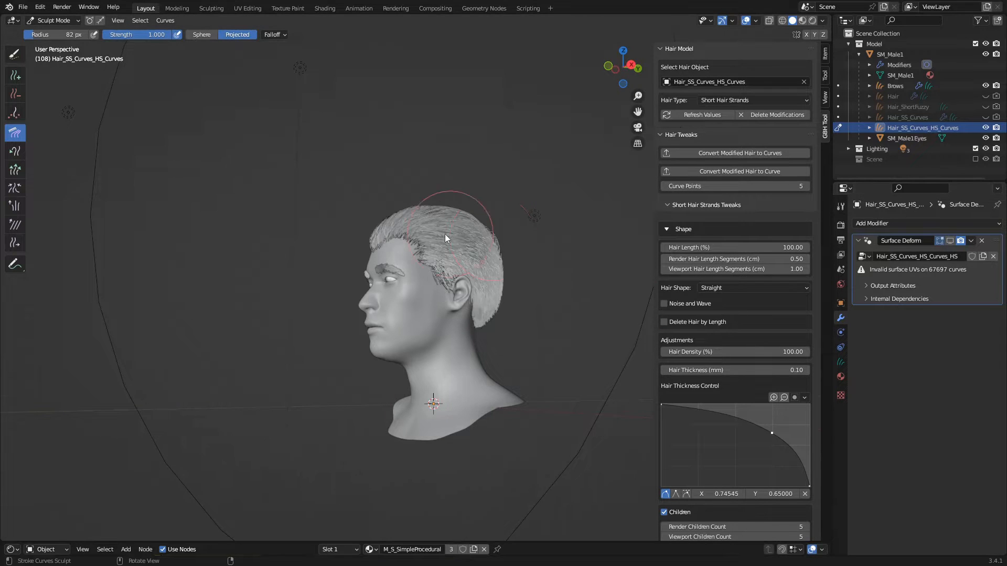
middle_click_drag(444, 234, 426, 184)
middle_click_drag(501, 218, 343, 260)
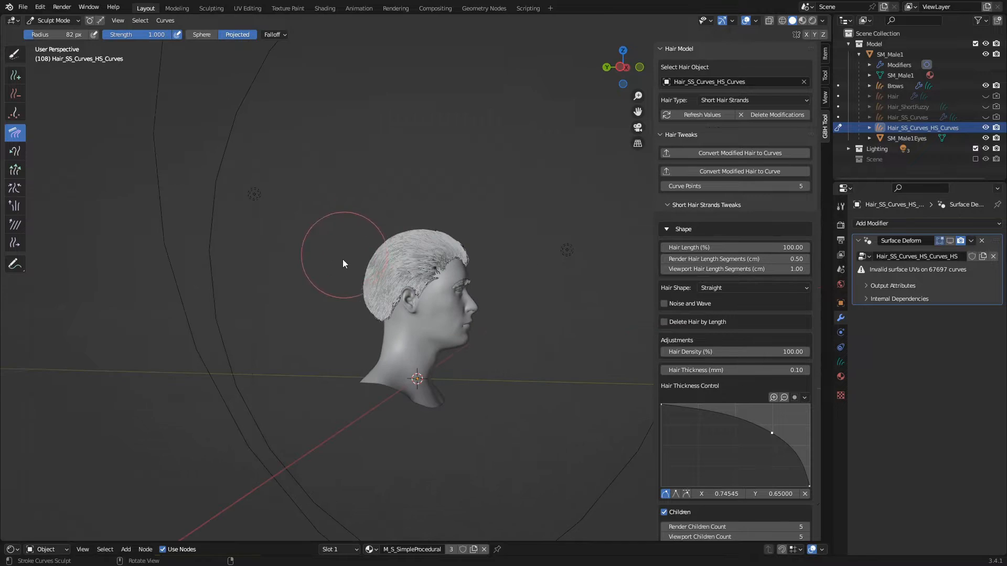
middle_click_drag(540, 241, 497, 213)
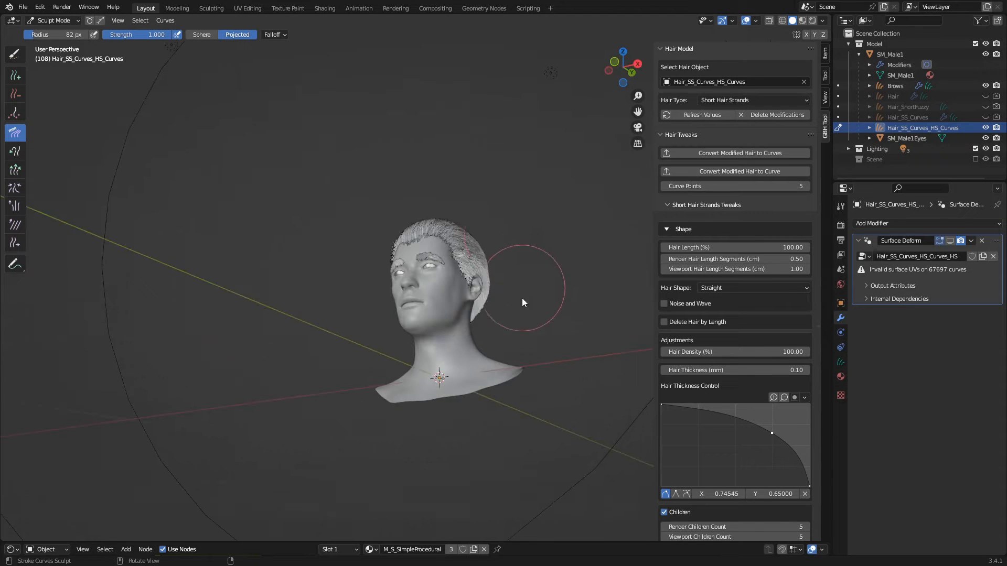
middle_click_drag(521, 298, 517, 239)
scroll(517, 239, "up", 3)
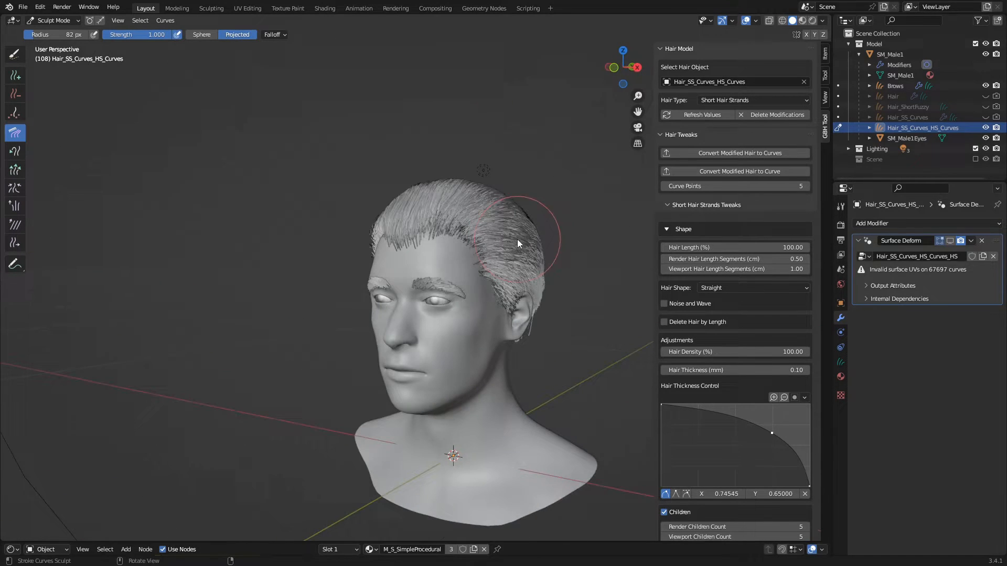
Switch the viewport to rendered shading and set the Children Offset of the short hair strands to 0.40 on X, Y and Z.
left_click(813, 20)
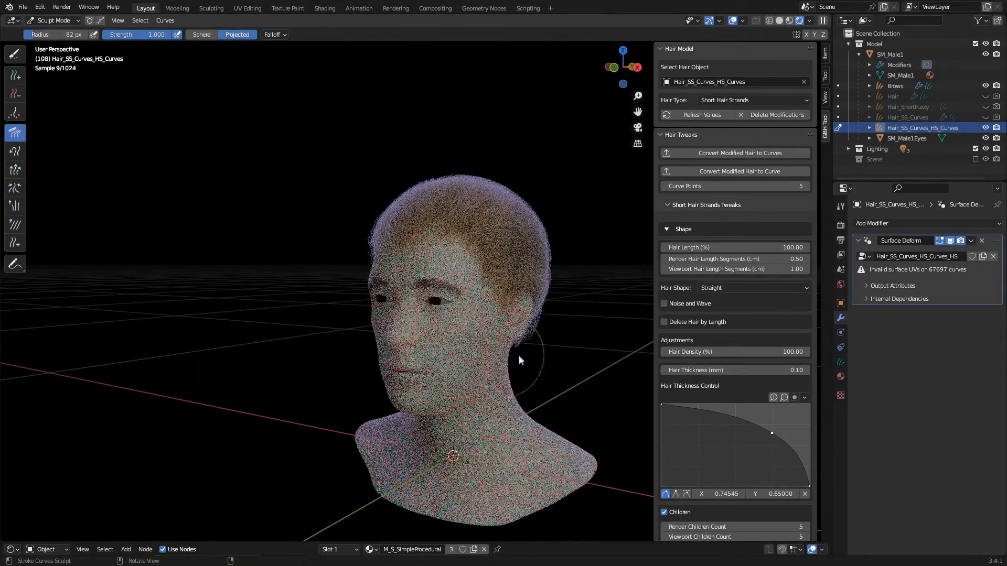
scroll(769, 366, "down", 5)
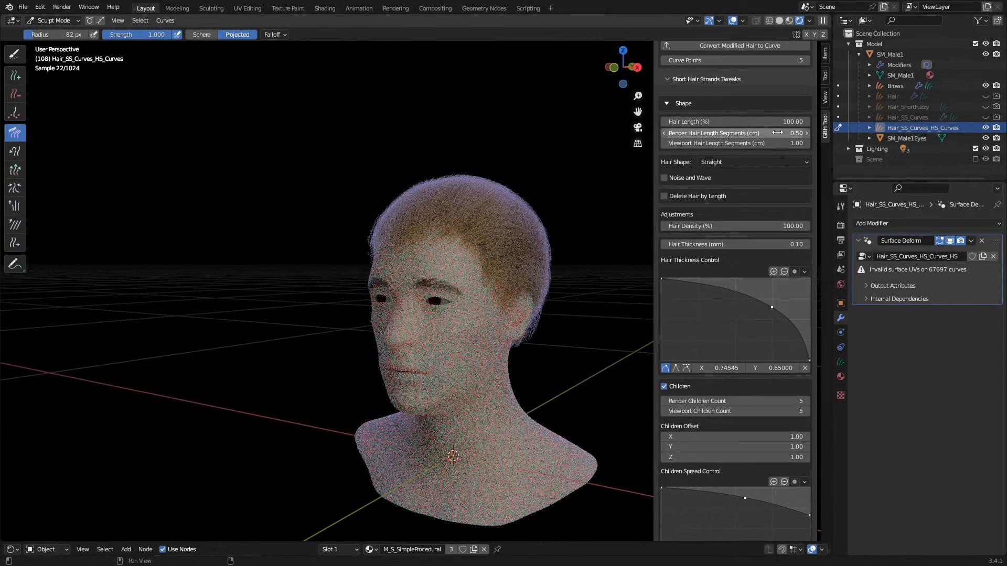
scroll(693, 189, "down", 8)
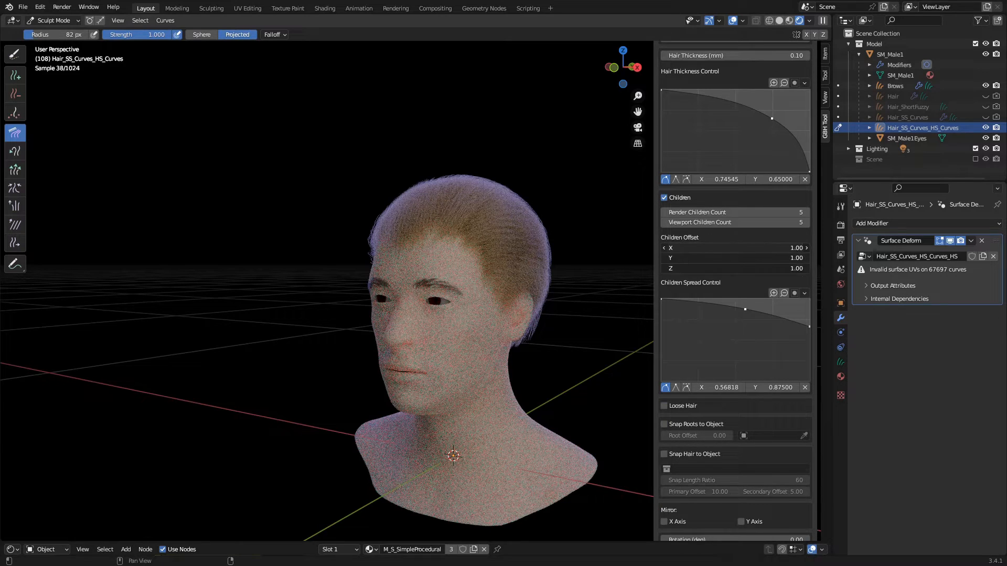
key("Return")
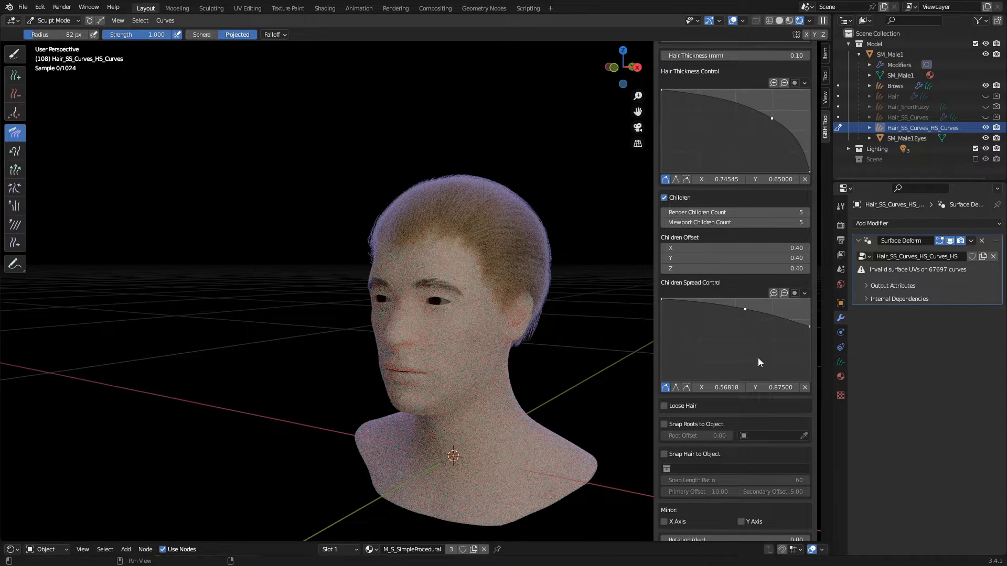
Snap the hair roots to the SM_Male1 head and turn on Loose Hair.
left_click(689, 425)
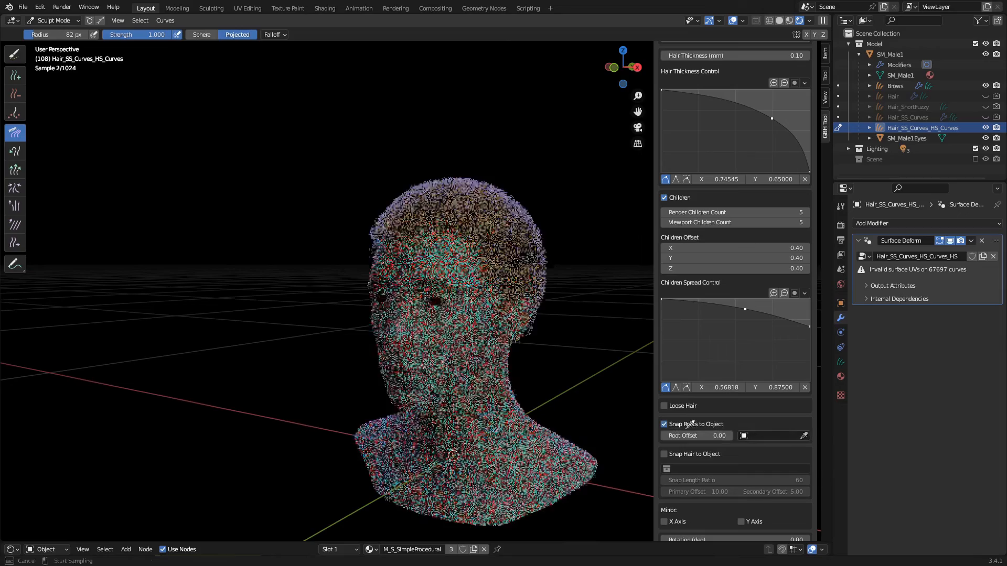
left_click(449, 365)
key("ctrl+s")
left_click(674, 406)
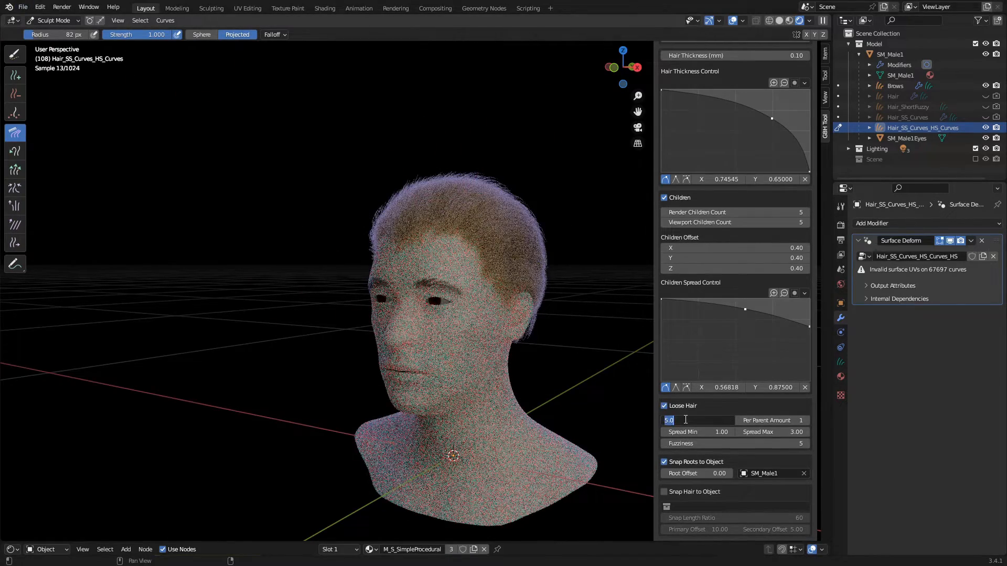
key("Return")
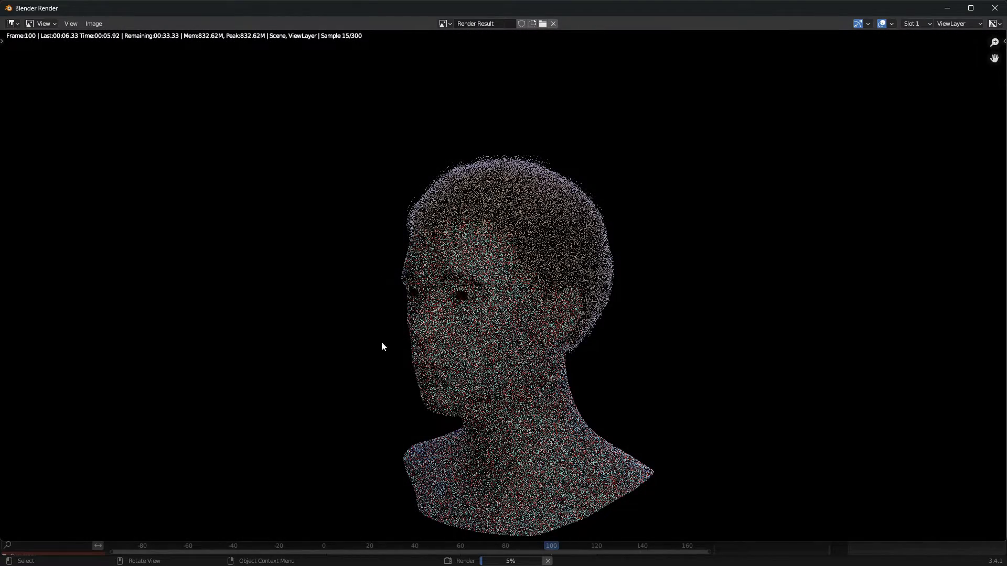
Examine the rendered image of the finished hairstyle, from the whole bust to the hairline and crown up close.
middle_click_drag(381, 342, 372, 299)
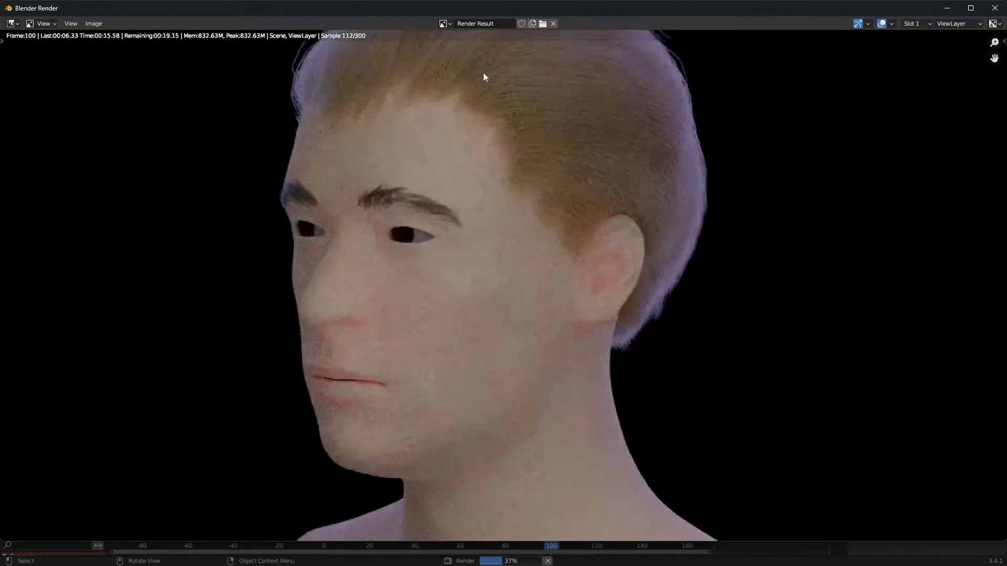
scroll(487, 89, "down", 4)
scroll(507, 207, "up", 2)
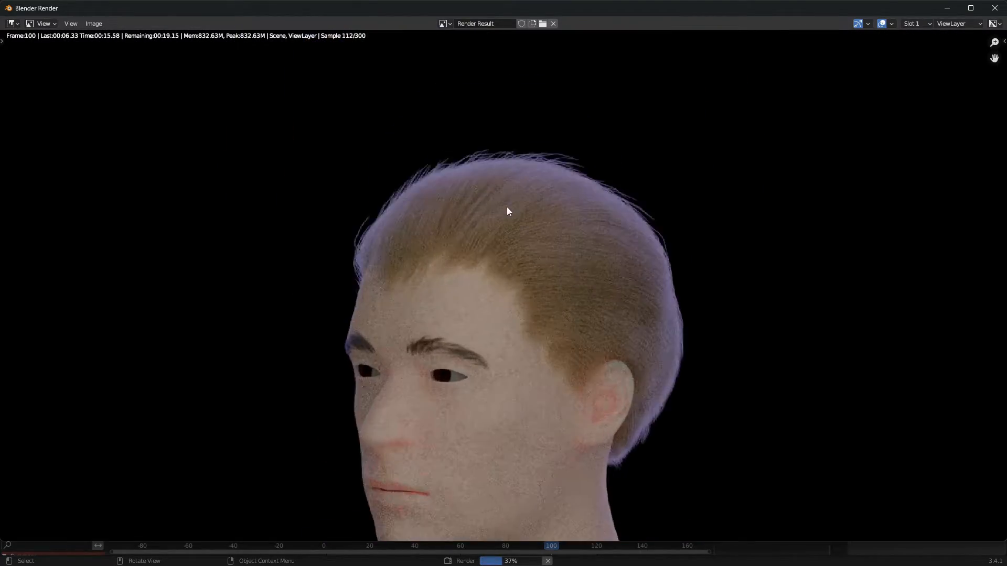
middle_click_drag(466, 311, 465, 276)
scroll(407, 344, "down", 1)
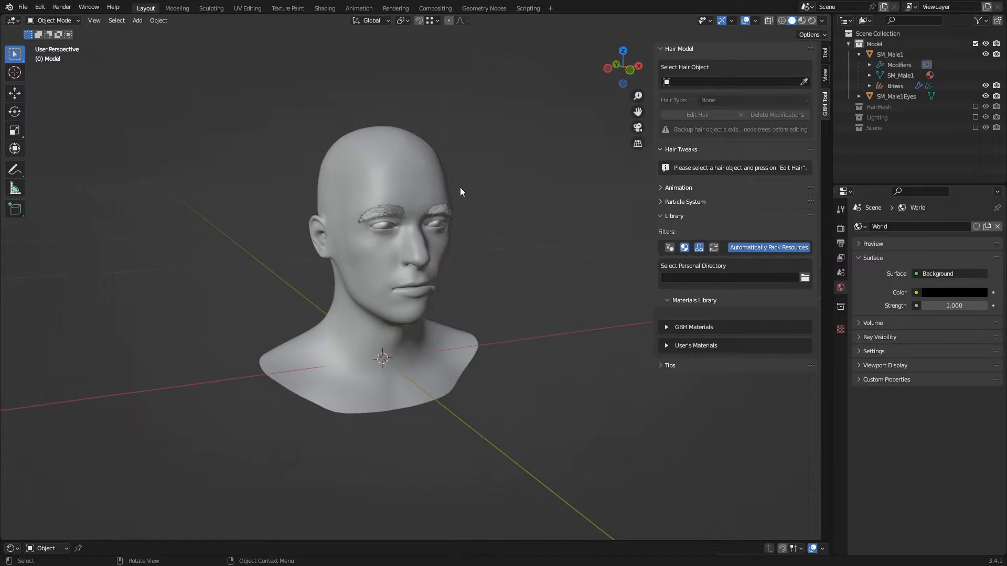
Add an Empty Hair curves object on the SM_Male1 head and rename it Hair.
left_click(441, 175)
key("shift+a")
mouse_move(448, 179)
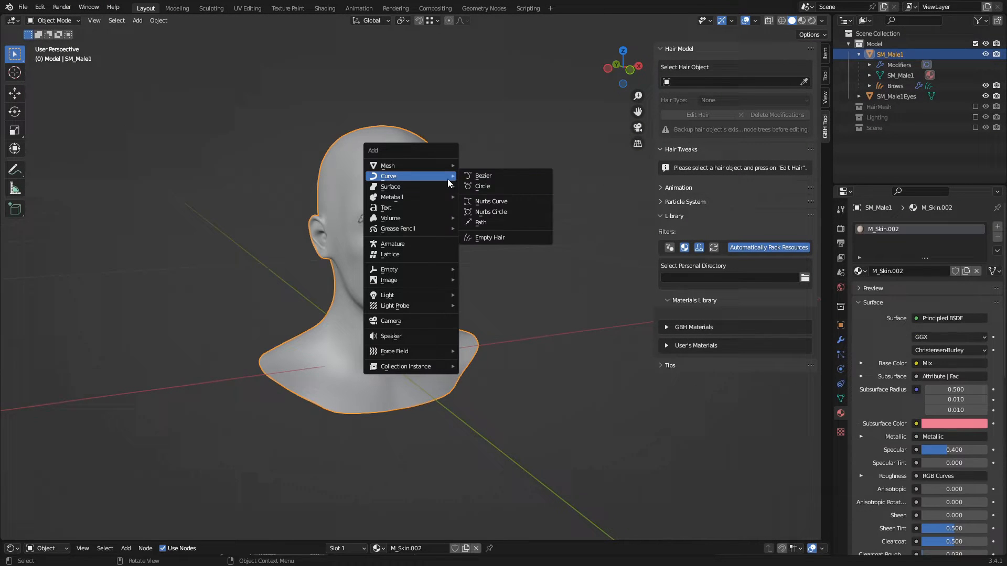
left_click(496, 239)
key("F2")
type("Hair")
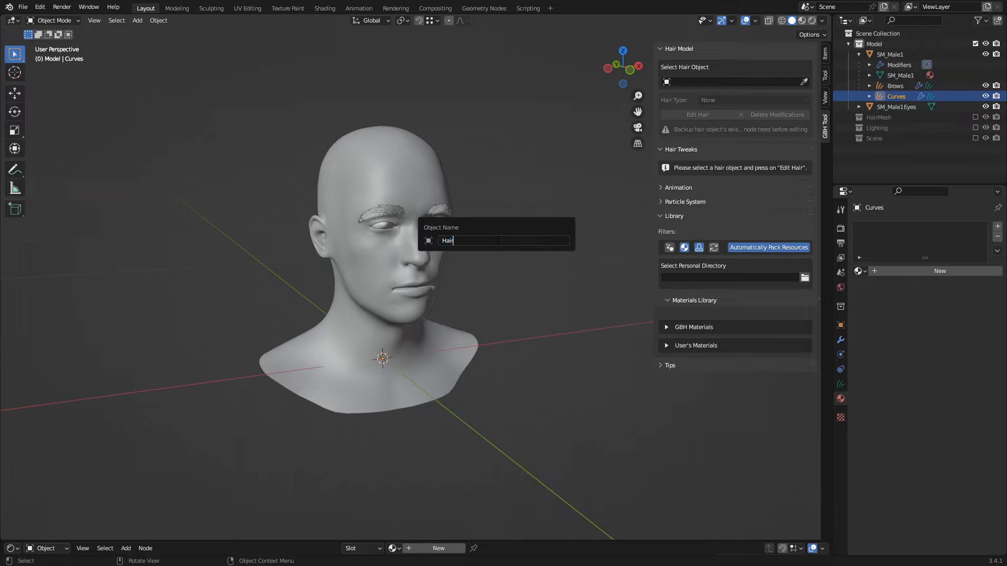
key("Return")
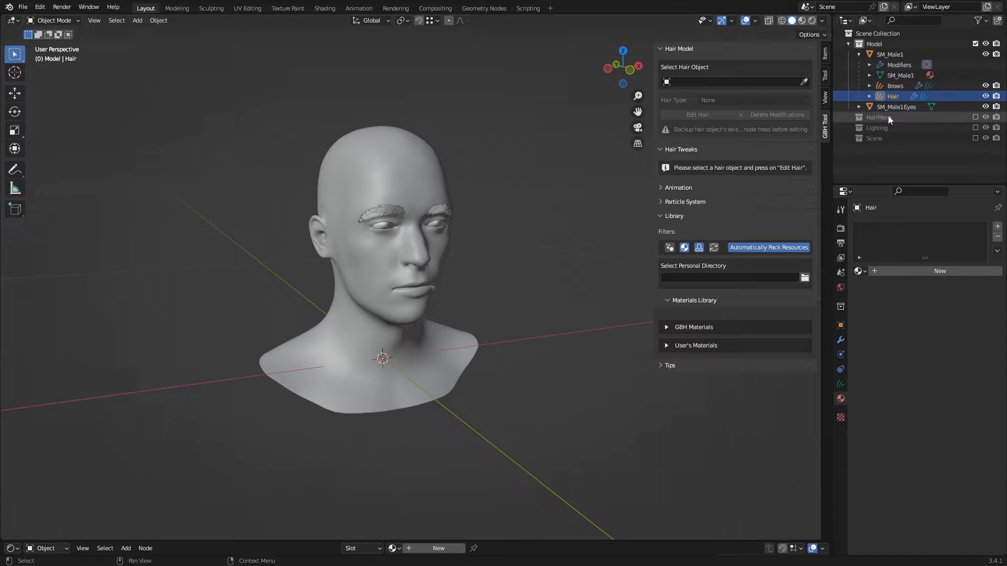
Enable the HairMesh collection and check the topology of its scalp-cap mesh.
left_click(975, 118)
left_click(890, 128)
middle_click_drag(430, 163, 453, 179)
key("Tab")
key("Tab")
scroll(645, 95, "up", 1)
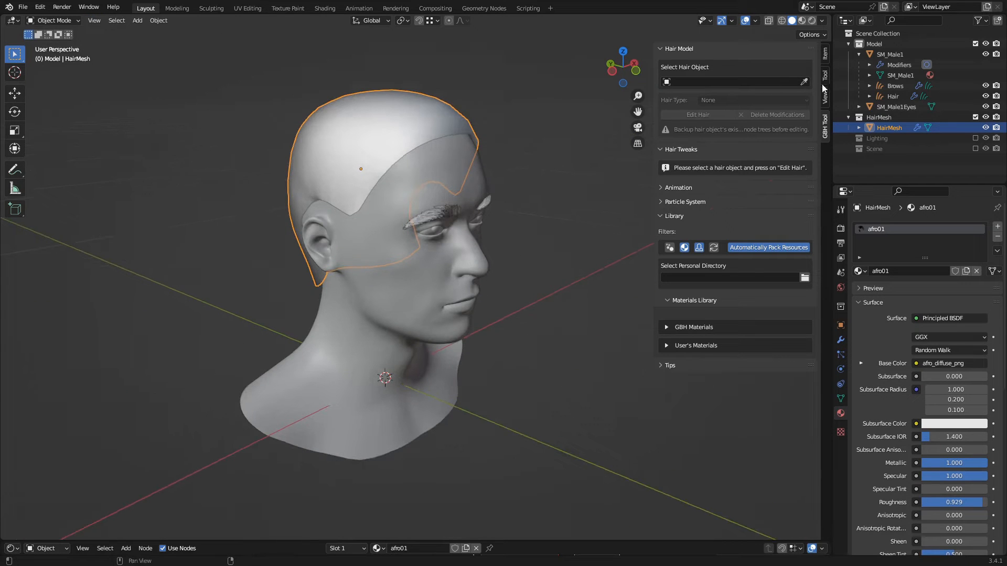
Choose Hair as the hair object and start editing it with the Mesh to Hair Strands hair type.
left_click(890, 98)
middle_click_drag(591, 126, 541, 143)
left_click(730, 101)
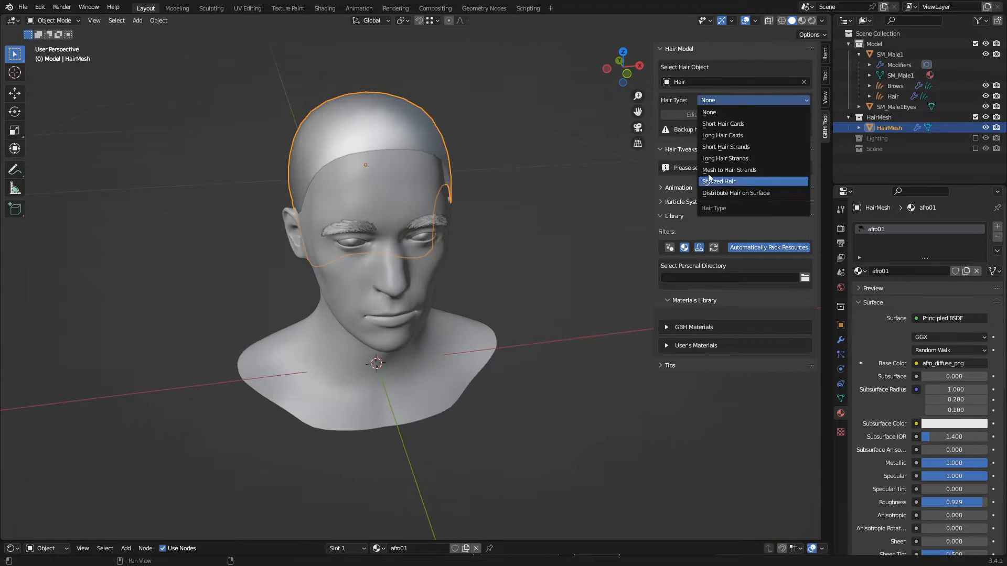
left_click(709, 171)
left_click(701, 115)
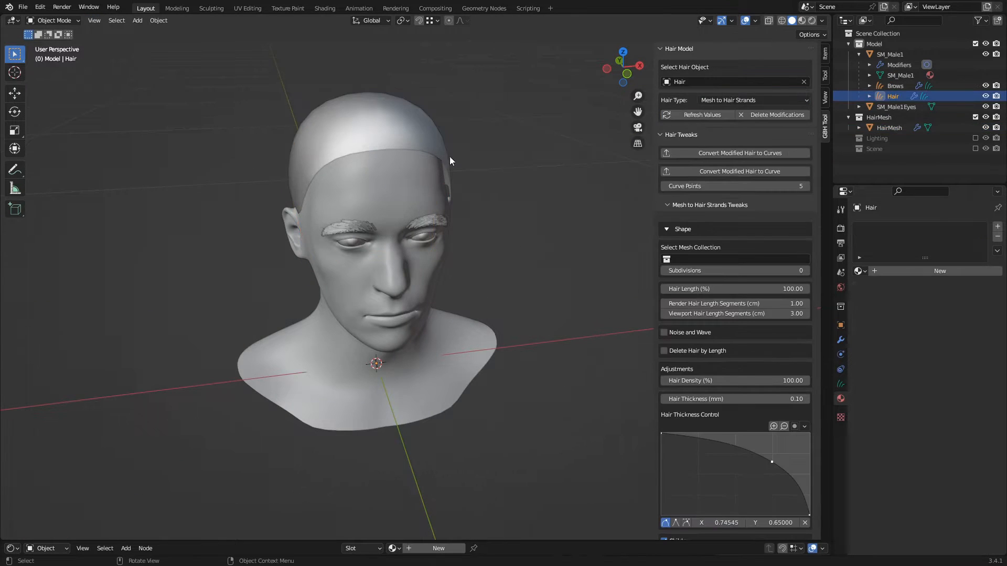
Assign the HairMesh collection as the mesh collection for the hair strands.
left_click(686, 259)
left_click(567, 221)
left_click(882, 120)
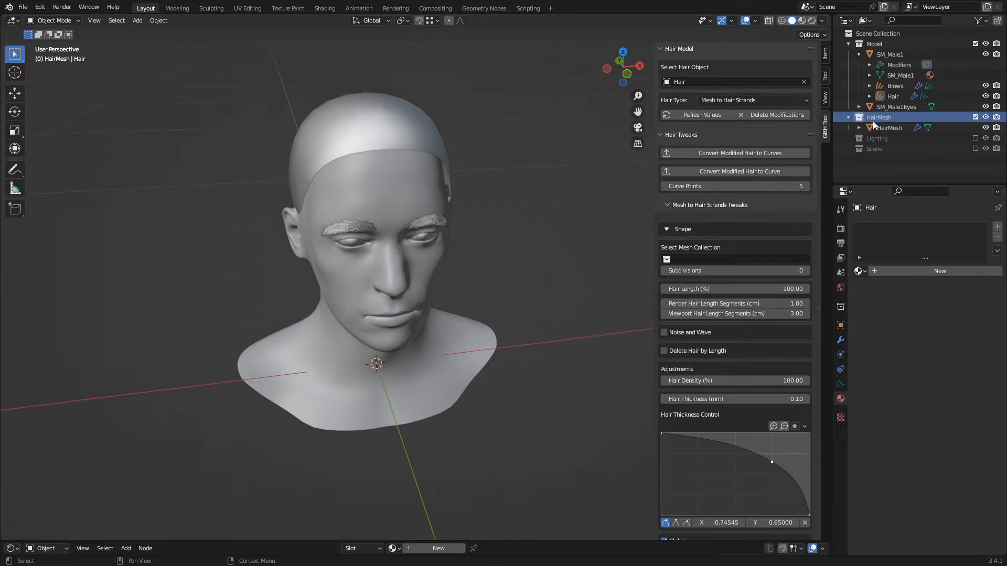
left_click(691, 260)
left_click(691, 275)
Mark the front hairline edge loop of the HairMesh object with an edge crease to define the hair roots.
middle_click_drag(602, 285, 487, 218)
left_click(404, 132)
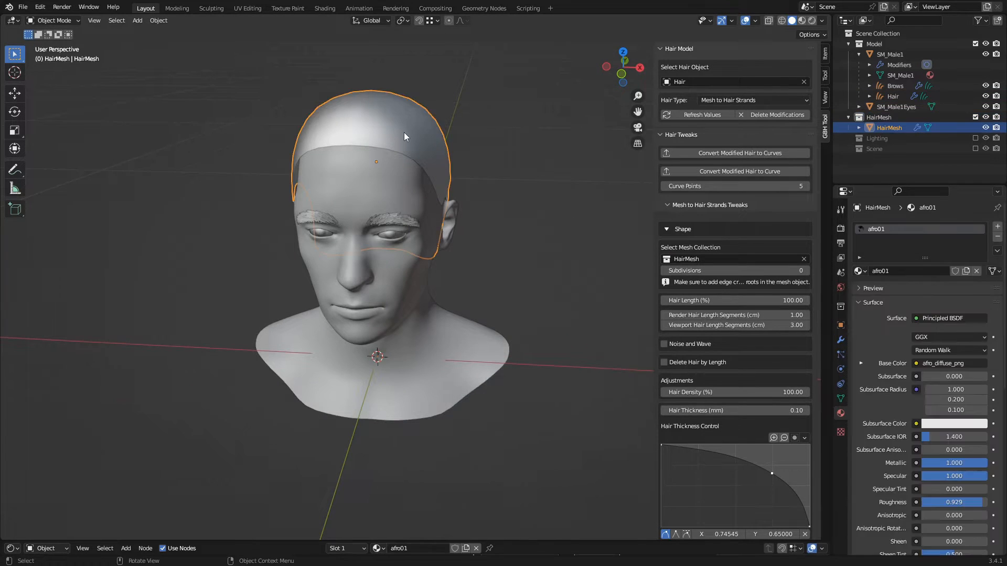
key("Tab")
left_click(379, 148, "alt")
key("shift+e")
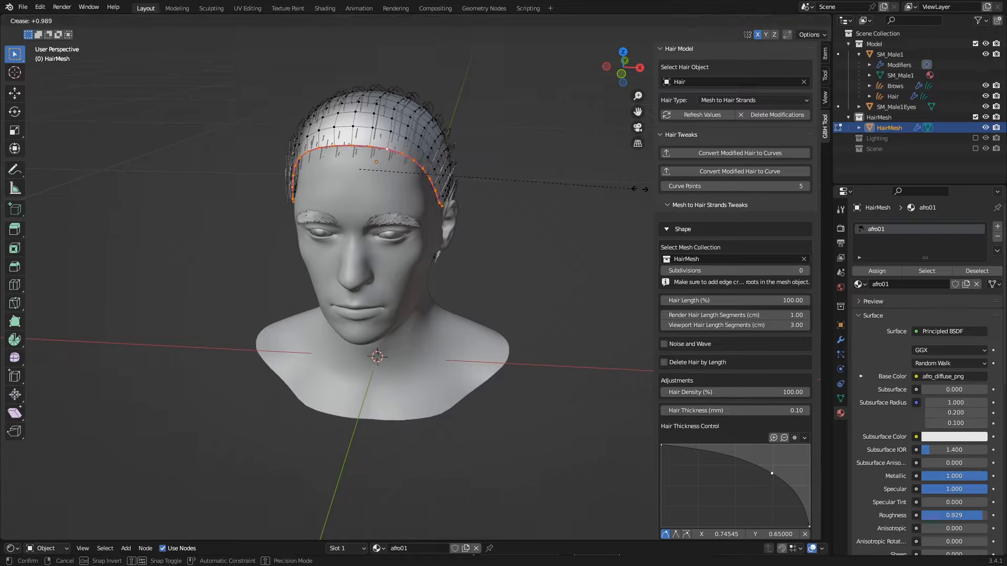
left_click(530, 153)
key("Tab")
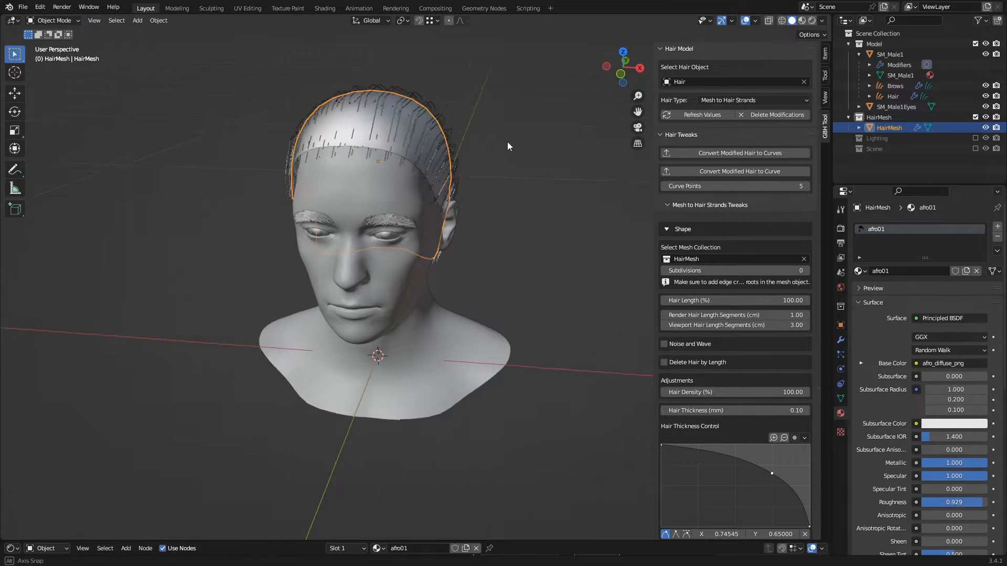
Exclude the HairMesh collection from the view layer and inspect the generated strands around the head.
middle_click_drag(508, 142, 422, 122)
left_click(975, 119)
middle_click_drag(272, 143, 321, 151)
left_click(420, 130)
left_click(521, 140)
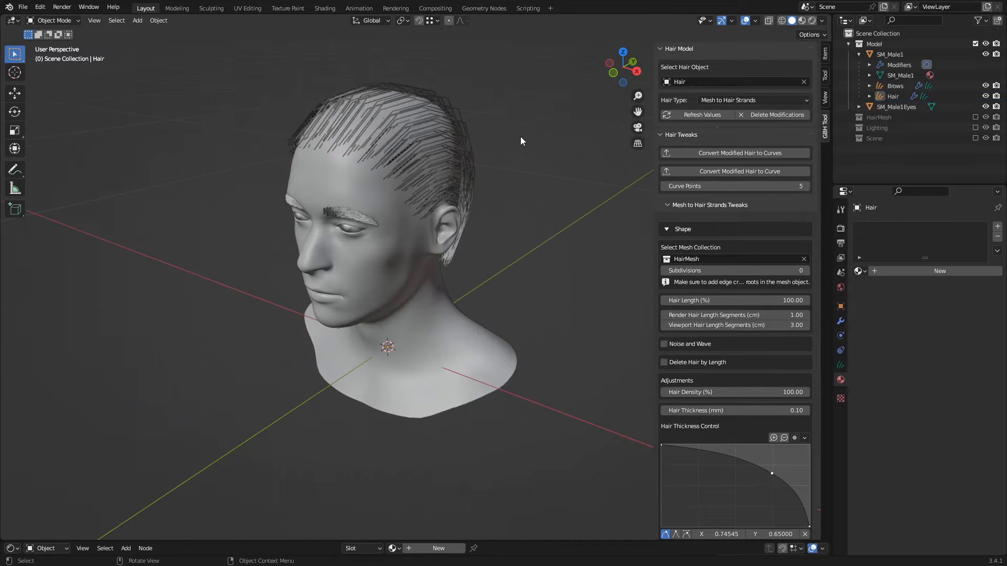
Try a Subdivisions value of 1 on the hair strands, return it to 0 and compare from the side.
left_click(806, 273)
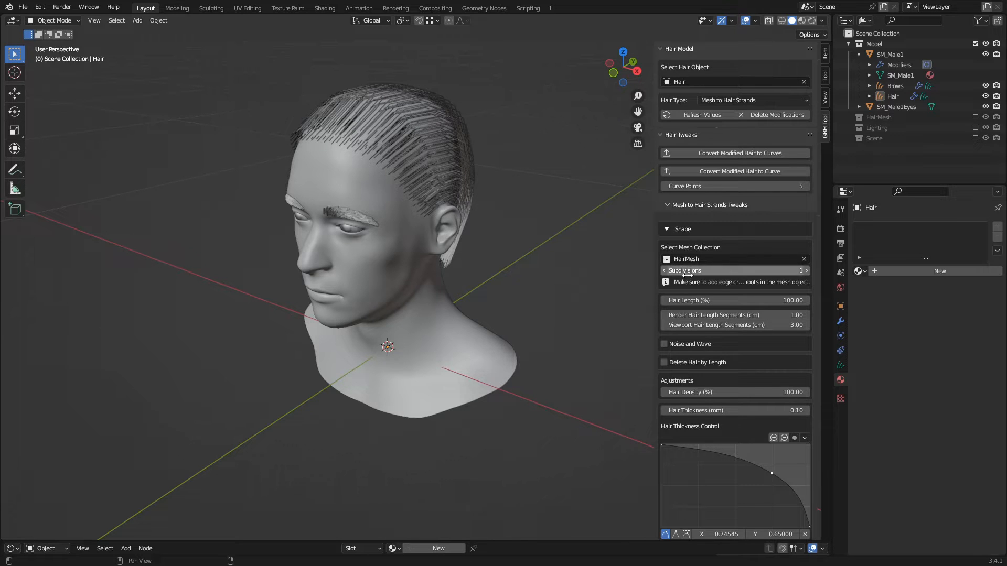
left_click(665, 271)
middle_click_drag(490, 223, 432, 180)
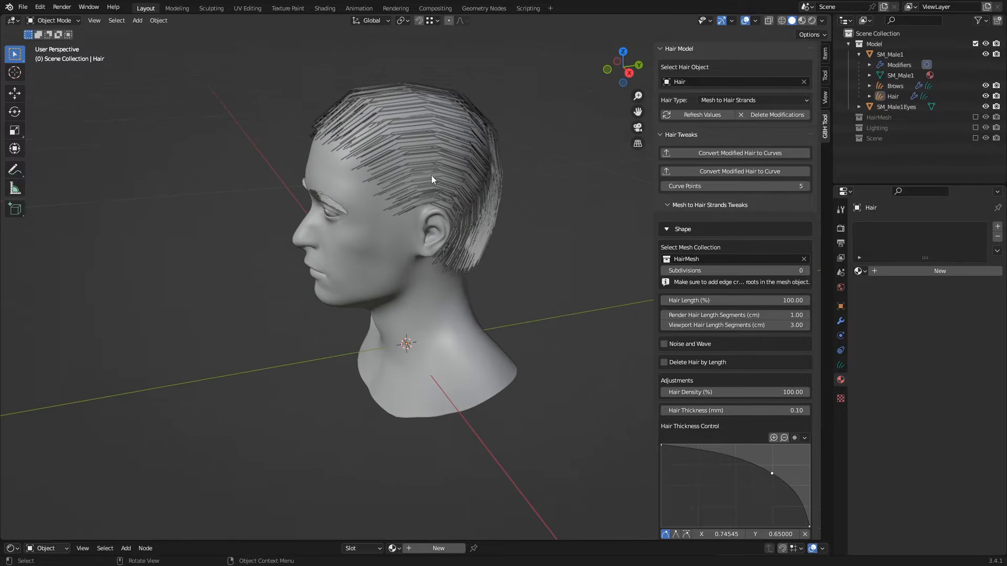
Enable the Lighting collection, preview the hair in rendered shading and return to solid shading.
left_click(812, 20)
left_click(976, 128)
middle_click_drag(540, 302, 528, 308)
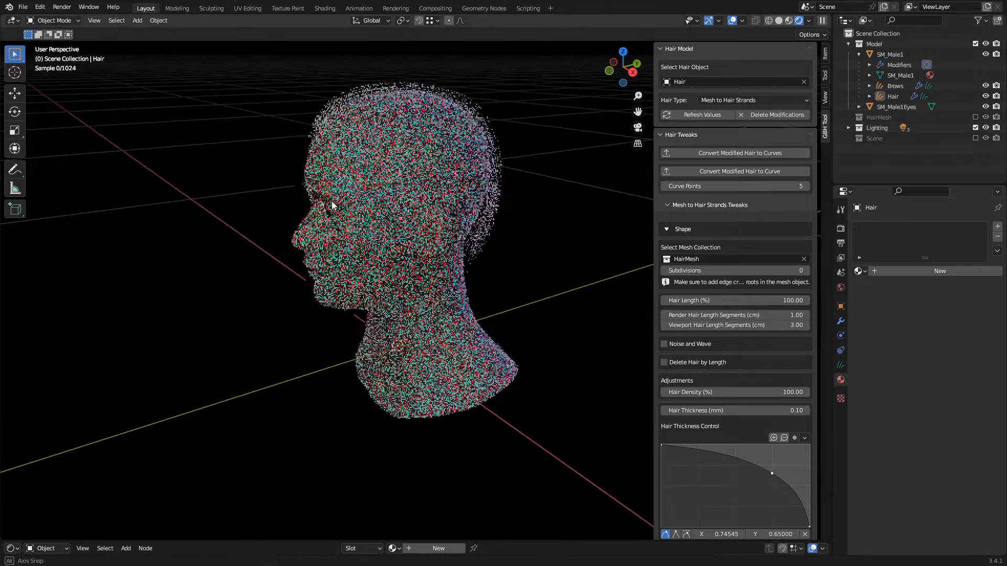
left_click(781, 20)
middle_click_drag(551, 241, 479, 238)
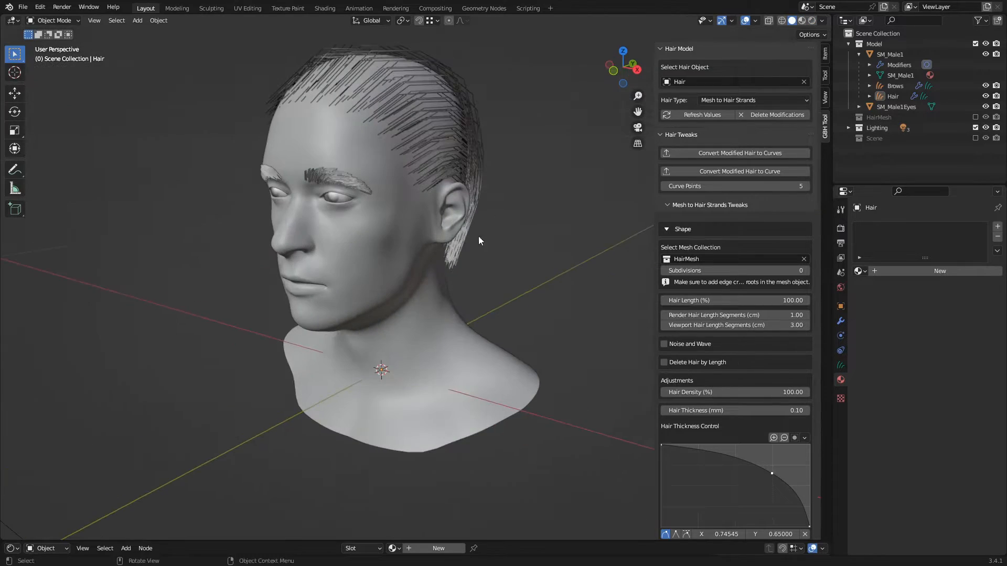
Turn on Snap Roots to Object for the strands with SM_Male1 as the target.
scroll(704, 393, "down", 10)
scroll(704, 391, "down", 5)
left_click(682, 401)
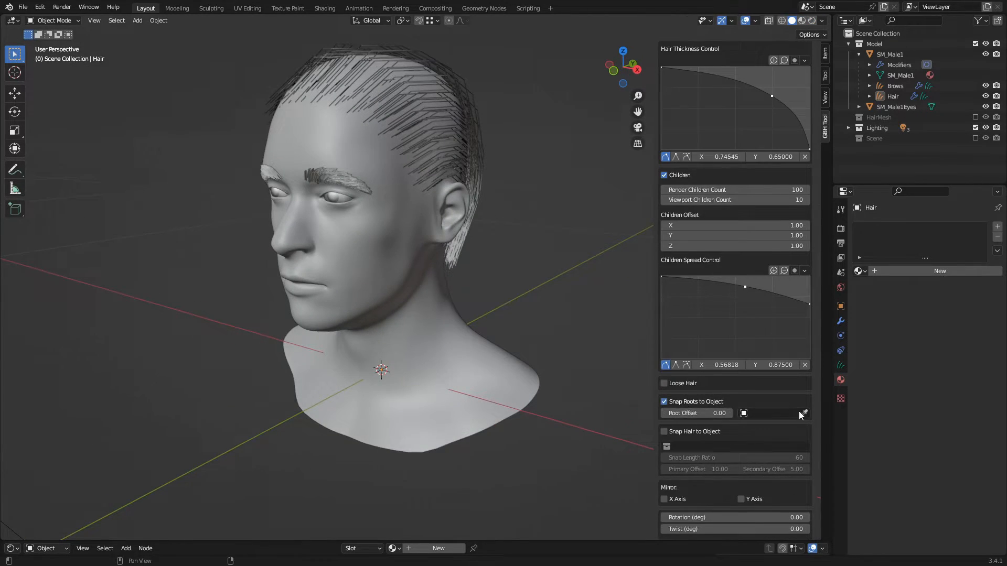
left_click(384, 193)
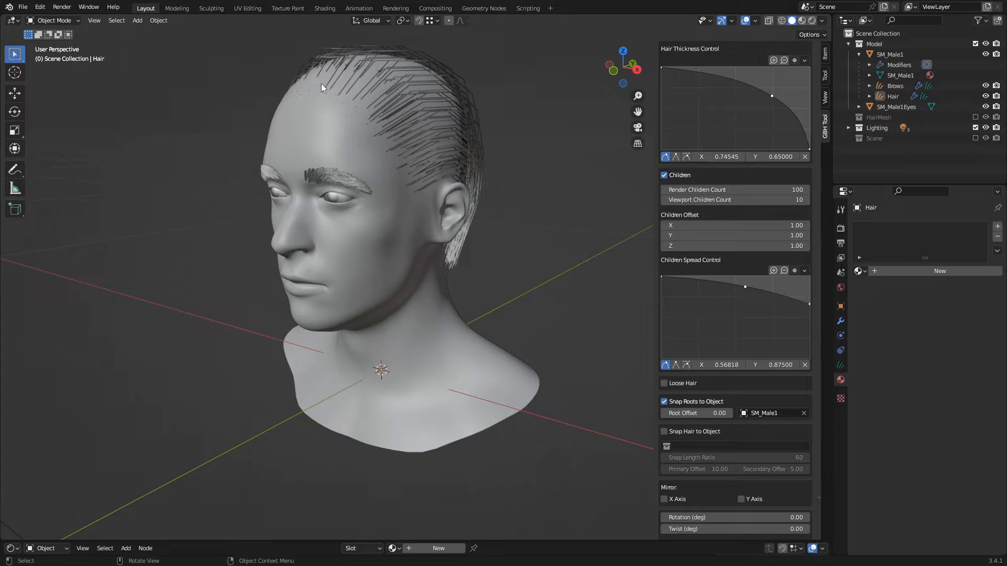
Set the render settings' Additional Subdivision for the curves' viewport display to 3.
left_click(841, 228)
scroll(864, 433, "down", 6)
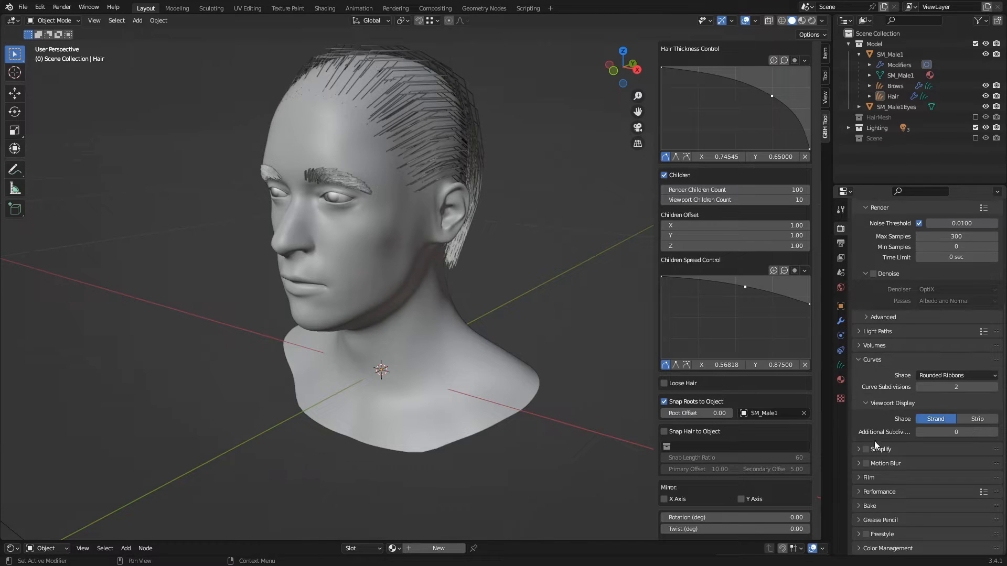
type("3")
key("Return")
middle_click_drag(519, 351, 496, 224)
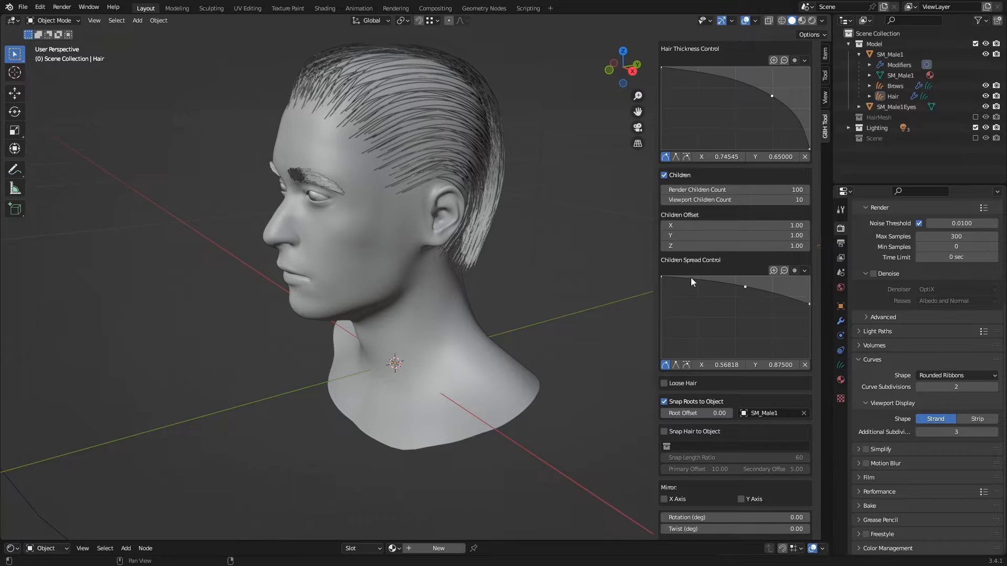
Set the Render and Viewport Children Count to 200 and view the hair in rendered shading.
scroll(691, 279, "up", 3)
left_click_drag(779, 252, 779, 262)
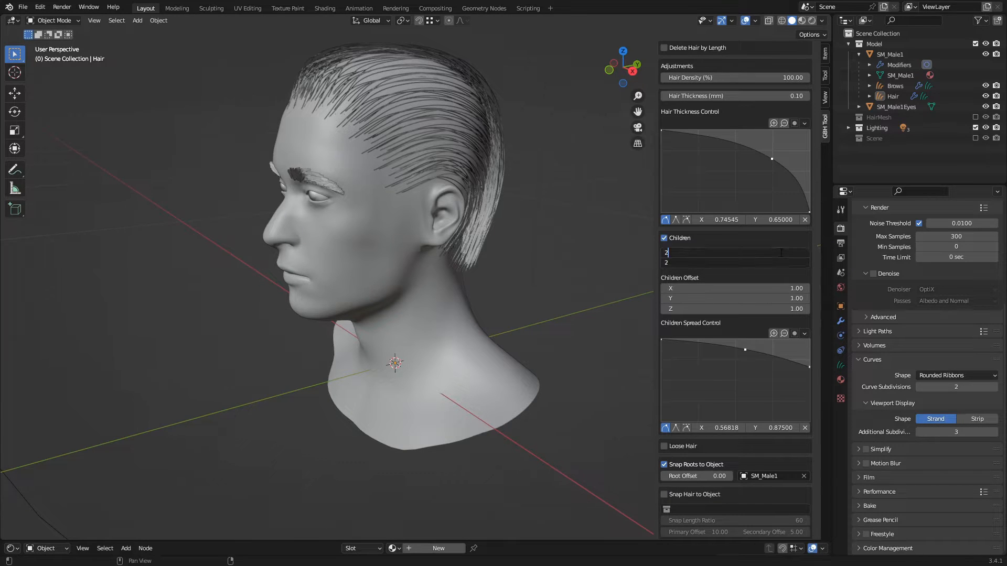
type("200")
key("Return")
key("z")
scroll(725, 286, "up", 14)
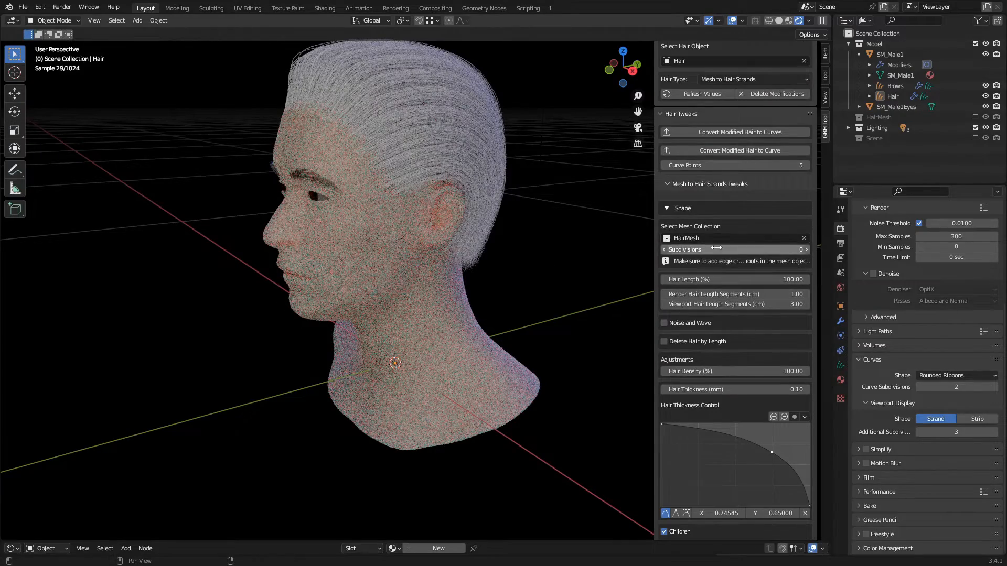
Reduce the Render and Viewport Children Count of the hair strands to 10.
scroll(783, 195, "down", 5)
left_click_drag(778, 441, 757, 441)
type("100")
key("Return")
type("10")
key("Return")
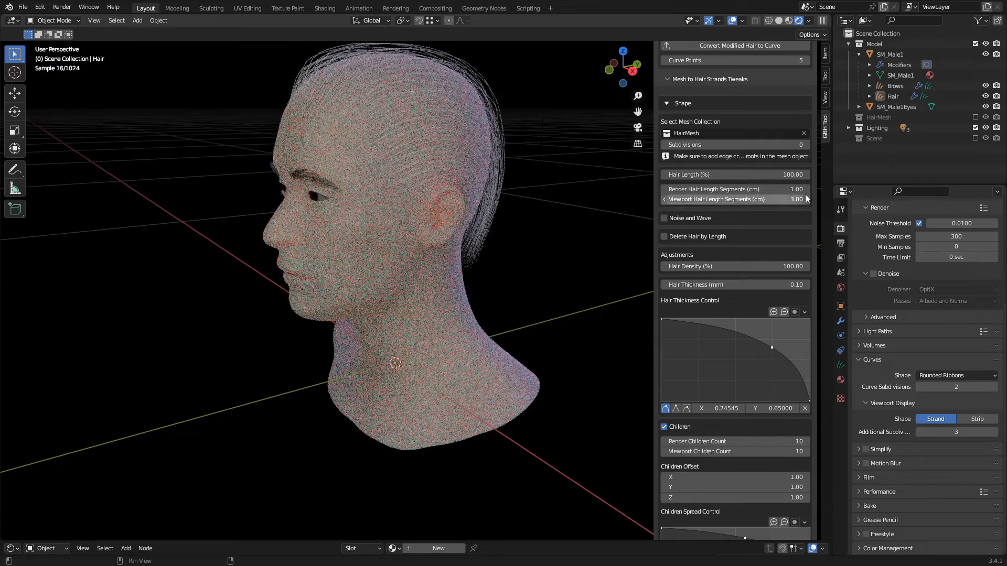
Set the strands' Subdivisions to 2 and both the Render and Viewport Children Count to 50.
left_click(807, 145)
double_click(806, 146)
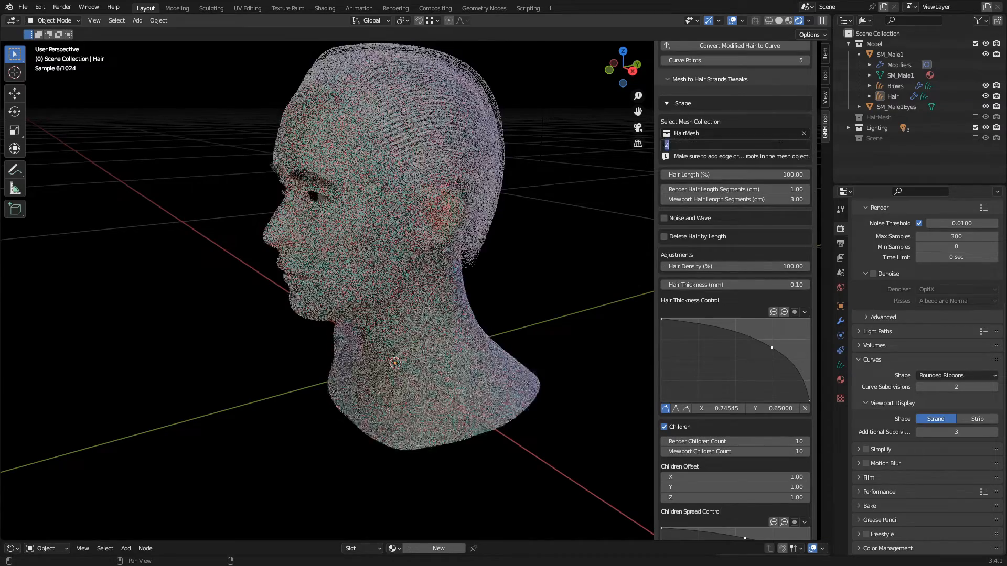
key("Return")
left_click_drag(765, 451, 765, 441)
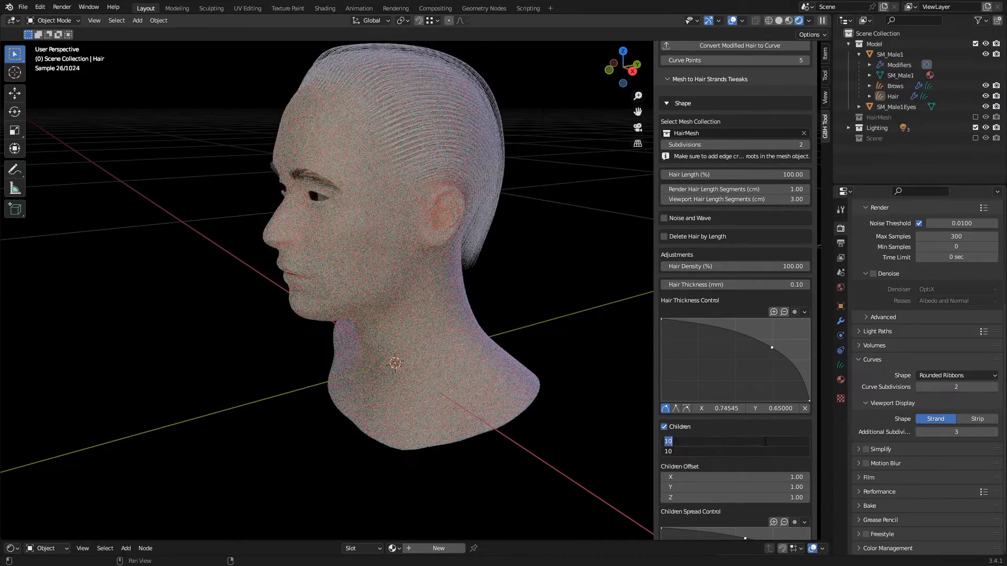
type("50")
key("Return")
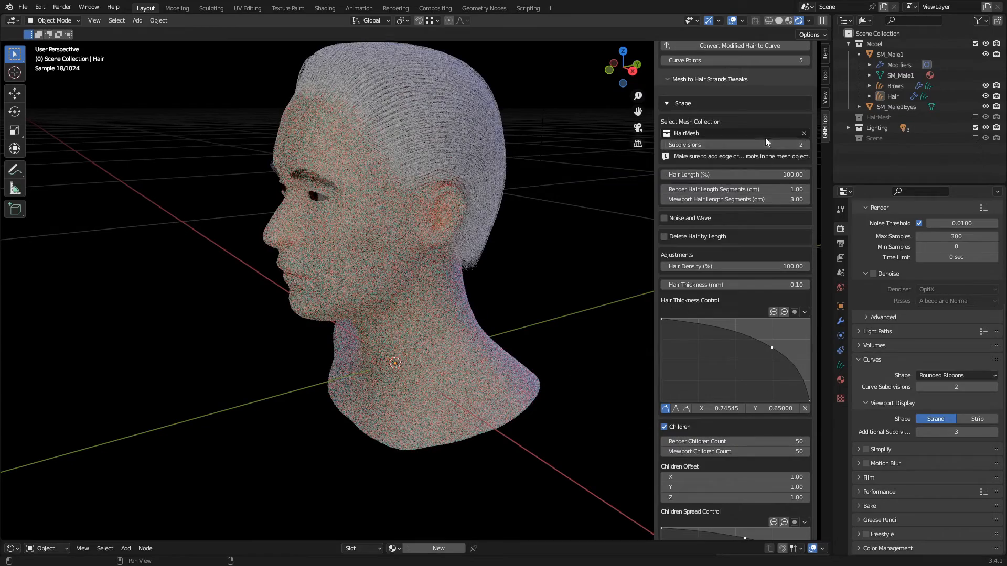
Set the hair strands' mesh Subdivisions to 0.
left_click(744, 133)
key("Return")
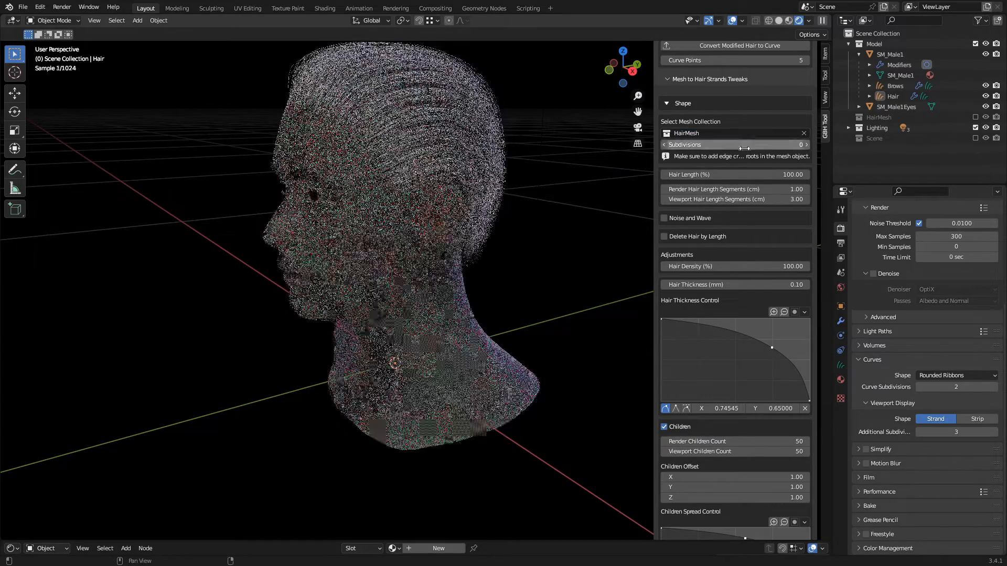
Try the Noise and Wave option on the hair with a Noise Amount of 0.99.
left_click(699, 219)
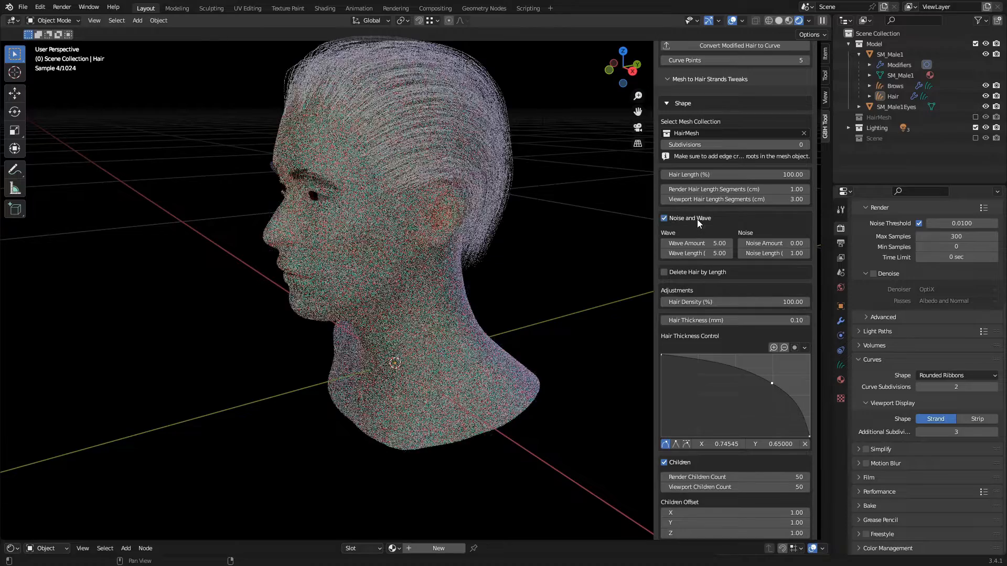
middle_click_drag(462, 273, 337, 328)
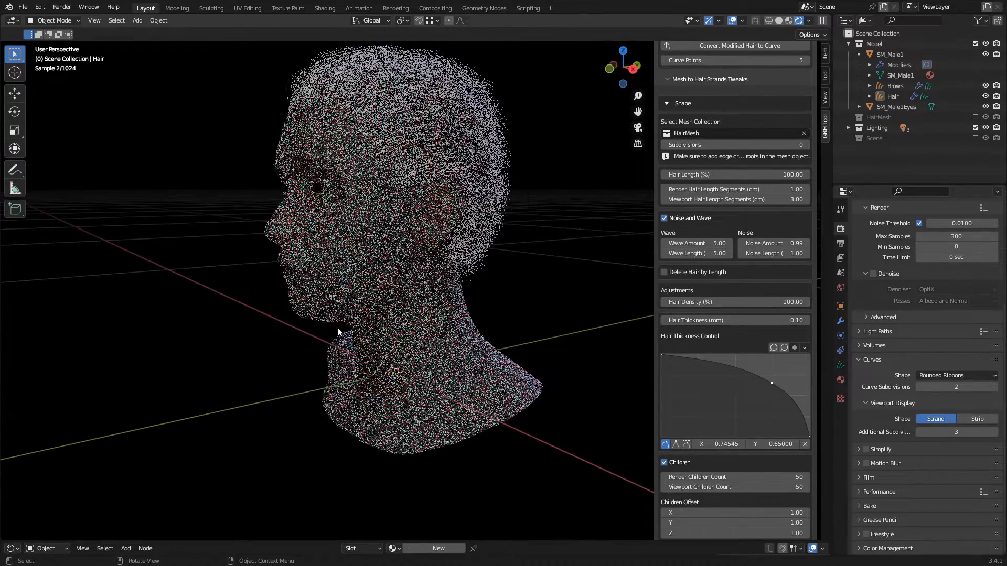
left_click(687, 220)
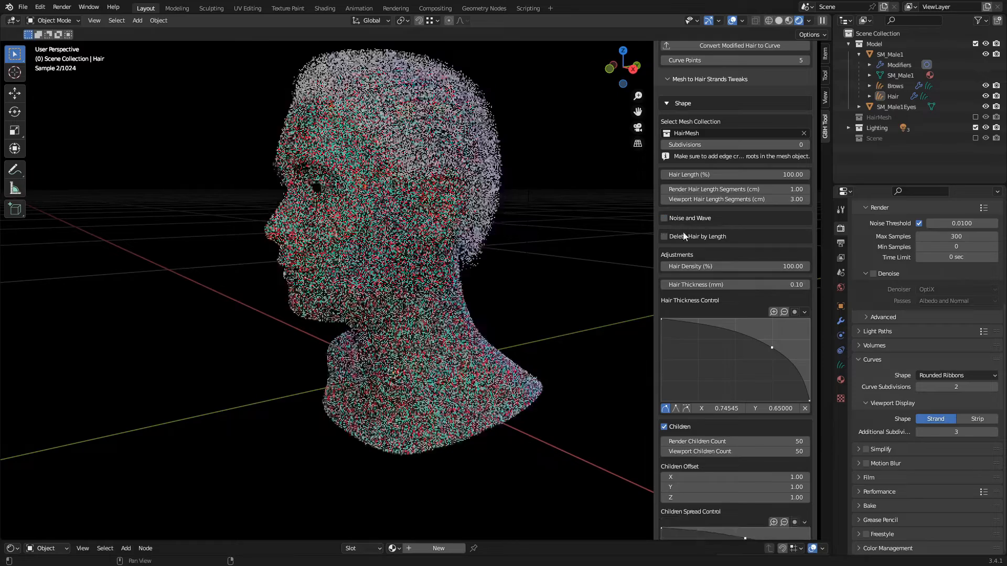
Lower the Children Spread Control curve, with its start point at Y 0.2875 and middle point at X 0.51923, Y 0.44375.
scroll(700, 344, "down", 9)
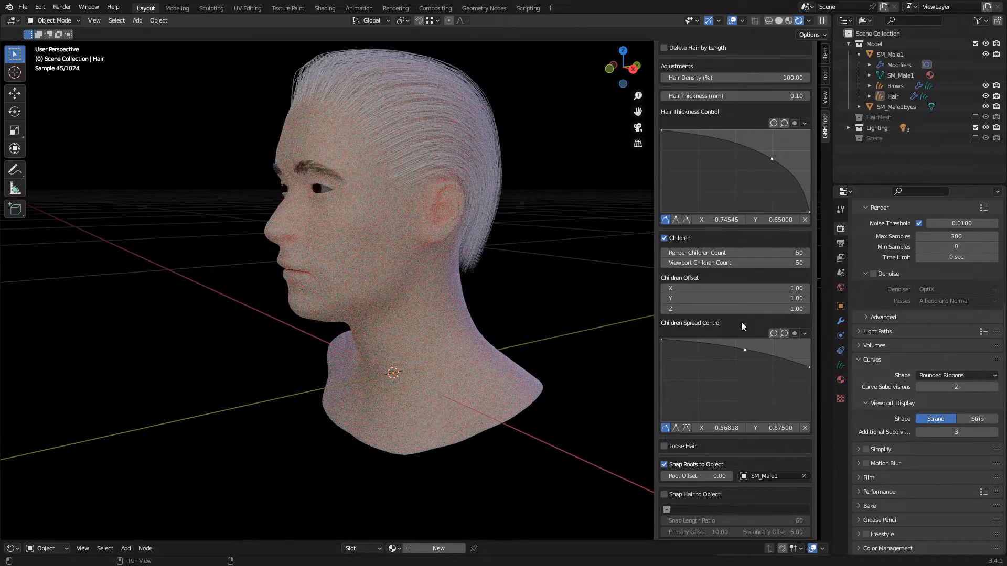
scroll(741, 354, "down", 4)
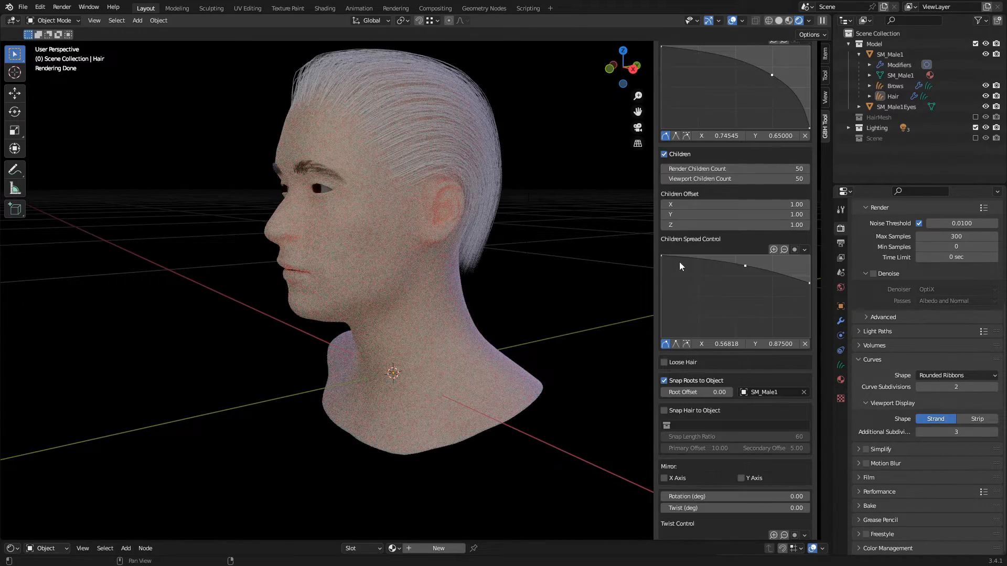
mouse_move(662, 299)
left_mouse_down()
mouse_move(662, 326)
mouse_move(662, 315)
left_mouse_up()
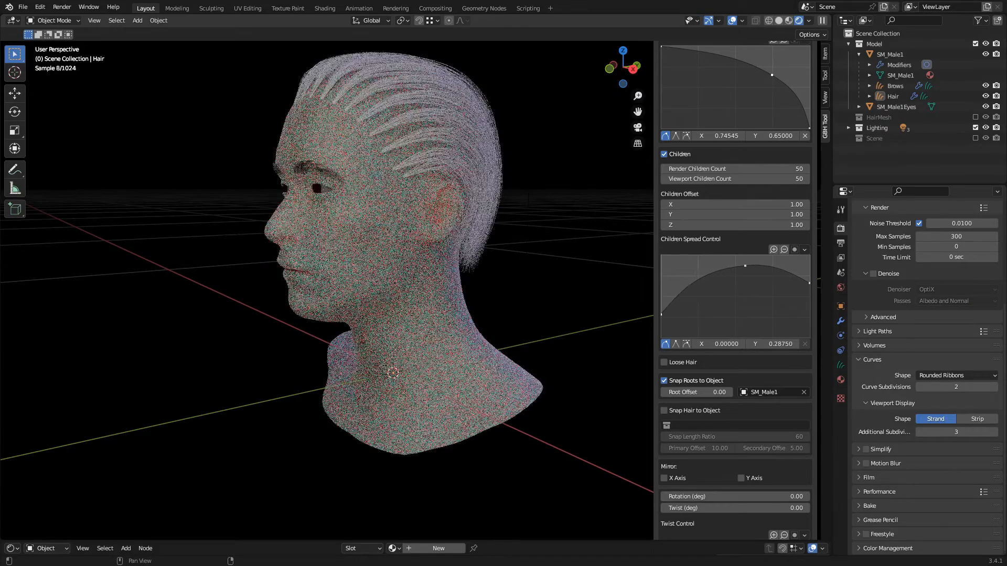
left_click_drag(746, 266, 738, 302)
middle_click_drag(560, 332, 509, 264)
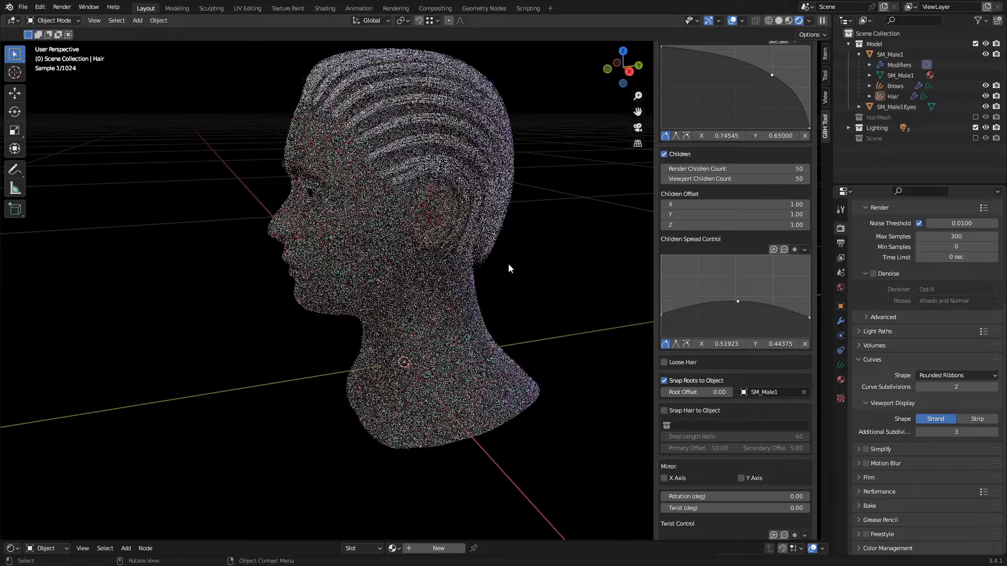
Set the hair strands' Twist to 1000000 degrees and view the head from the front.
scroll(767, 391, "down", 4)
scroll(763, 373, "down", 5)
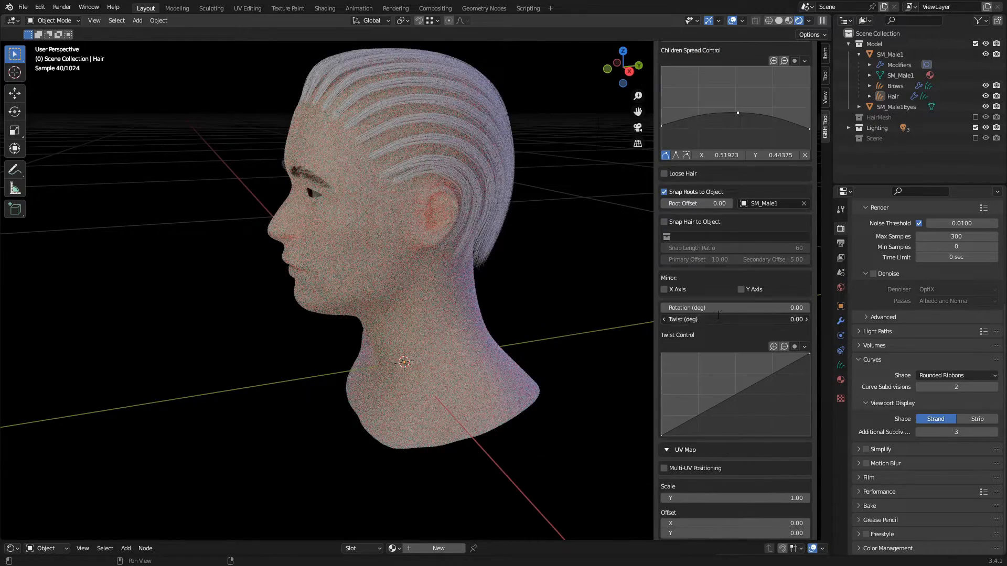
type("00000")
key("Return")
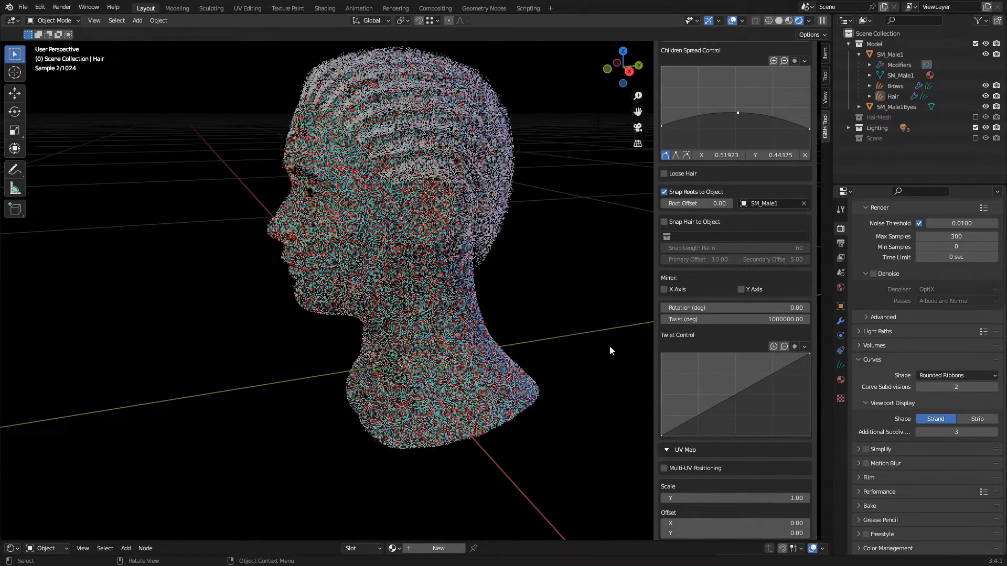
middle_click_drag(533, 296, 537, 302)
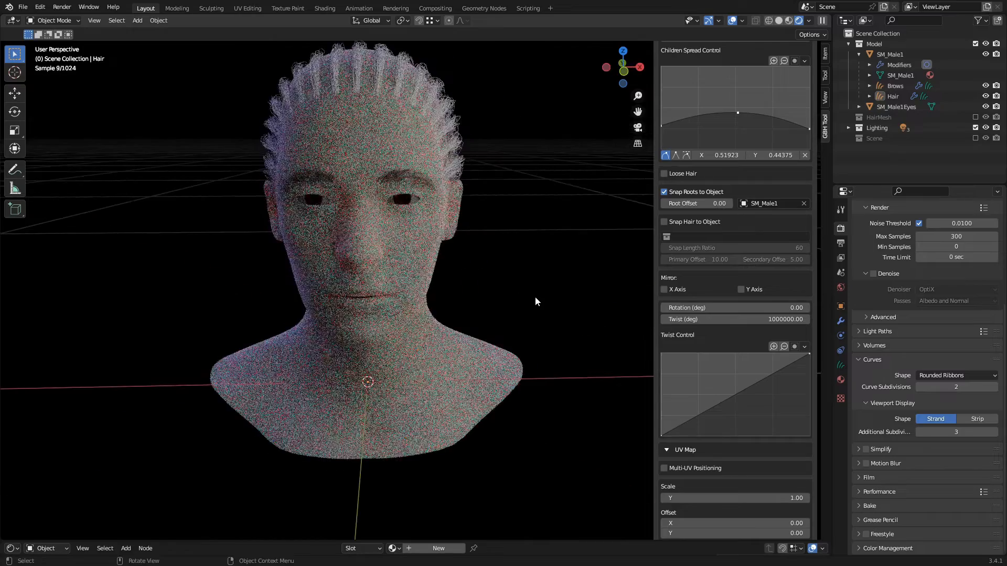
Enable the HairMesh collection, assign M_S_GrayHair as the Hair Material, and expand the add-on's Library section.
middle_click_drag(366, 243, 322, 326)
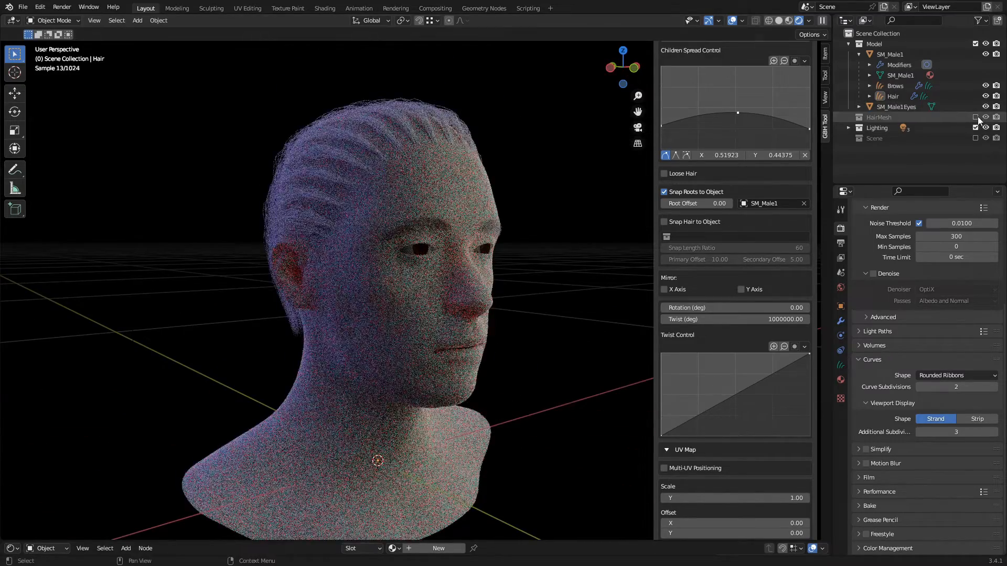
middle_click_drag(582, 219, 493, 283)
scroll(735, 401, "down", 12)
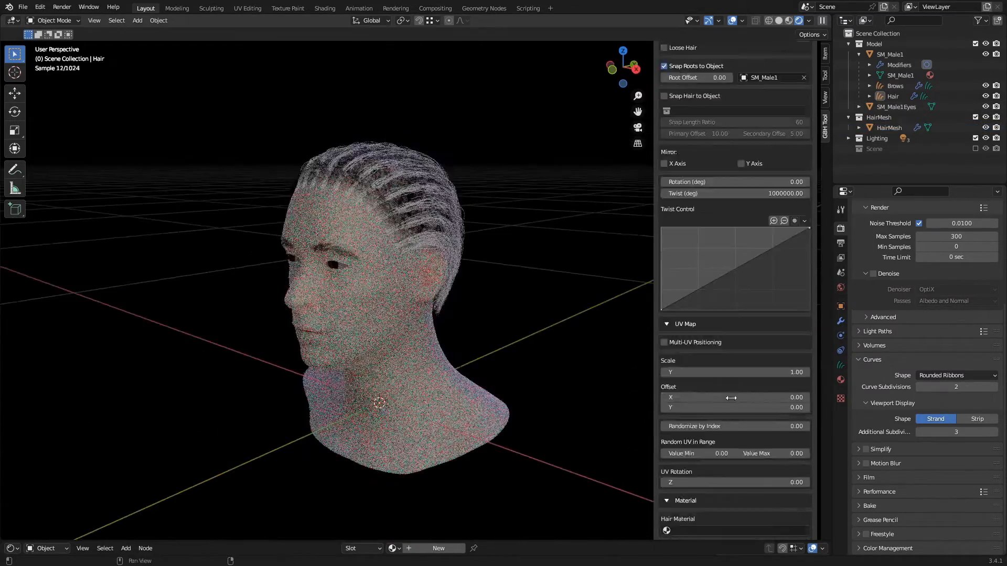
left_click(717, 335)
left_click(692, 383)
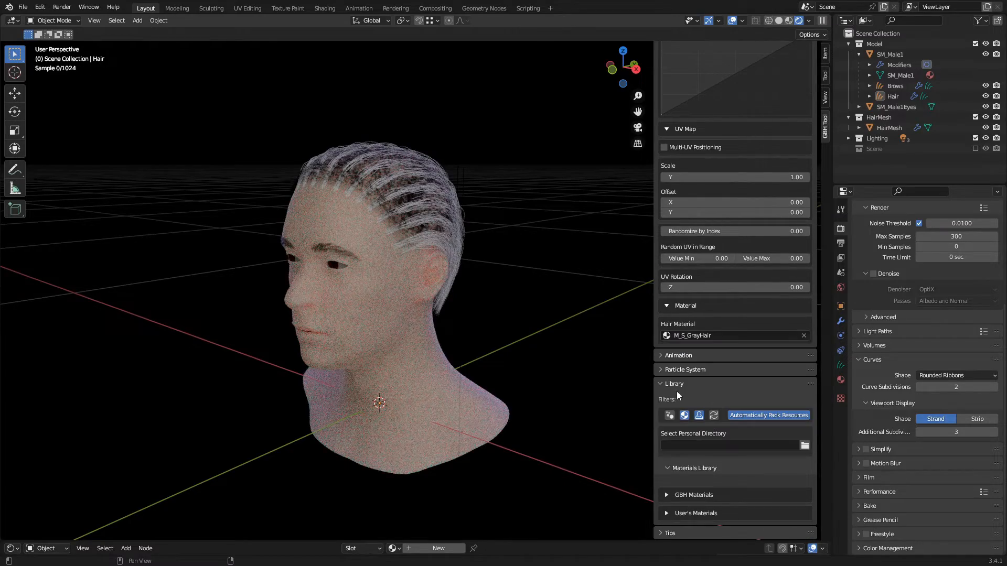
Render an image of the hair from the side of the head and close the render window.
middle_click_drag(340, 351, 388, 307)
left_click(61, 7)
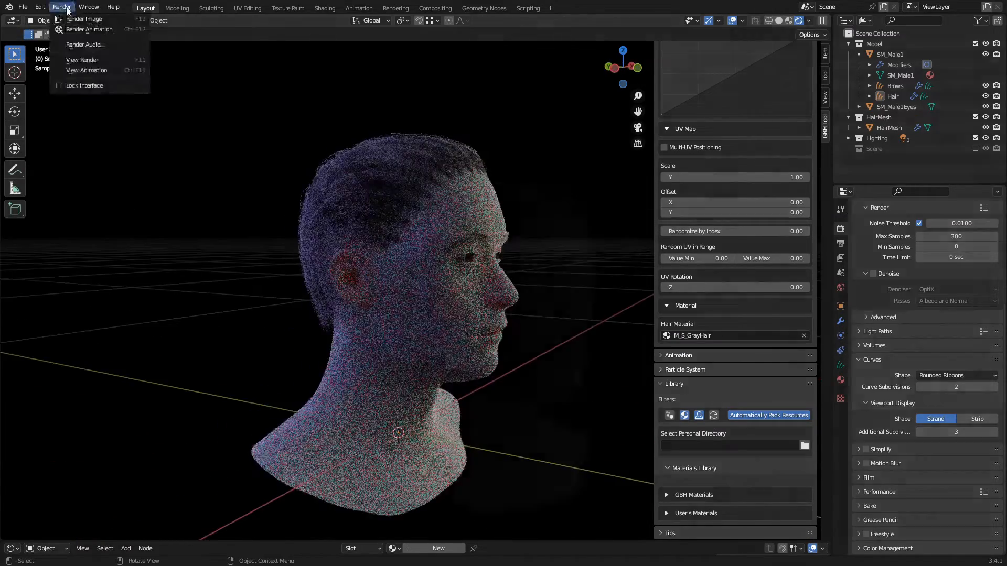
left_click(79, 19)
left_click(995, 8)
Set the Render and Viewport Children Count to 200, then render an image and examine the hair rows up close.
scroll(715, 224, "up", 10)
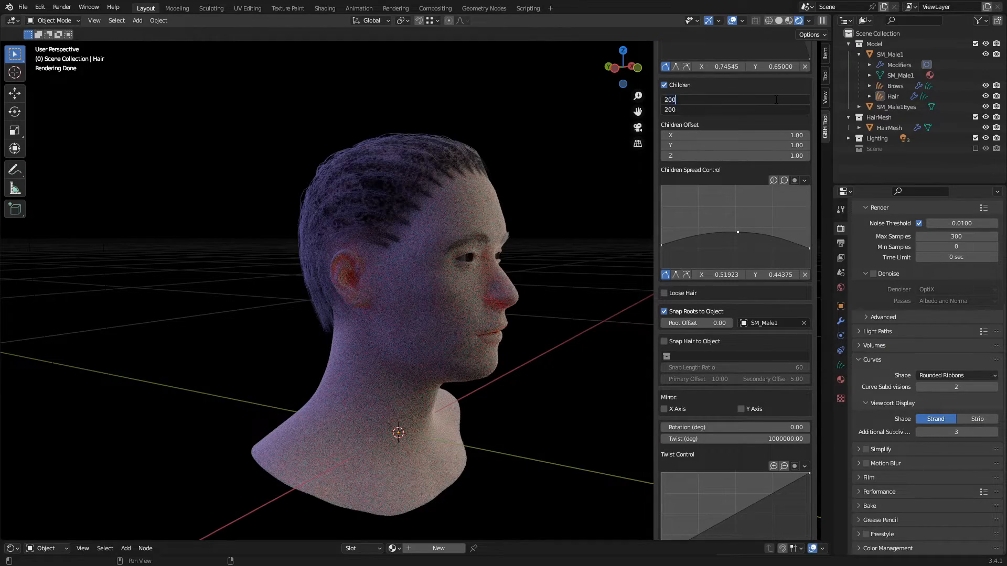
key("Return")
left_click(61, 6)
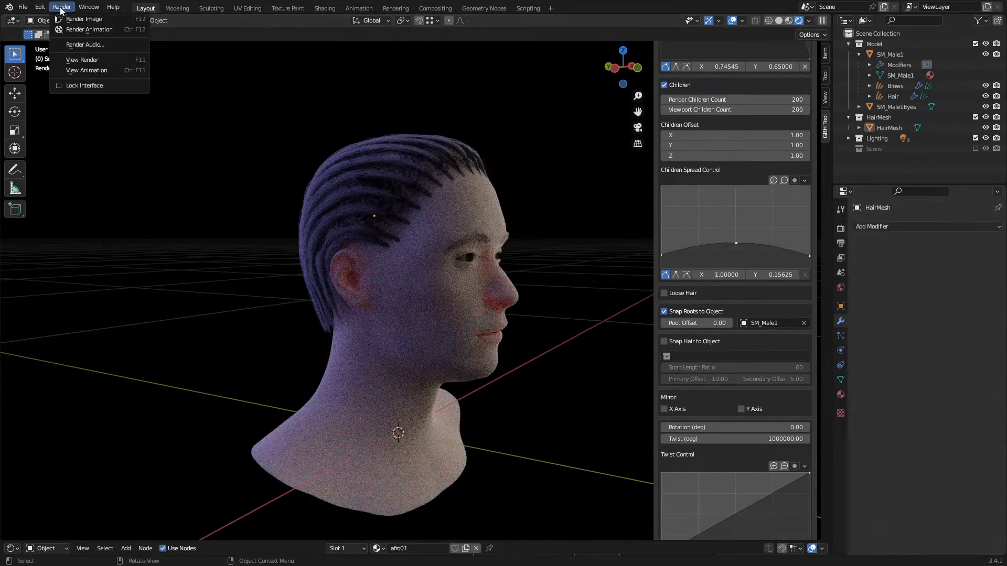
left_click(84, 19)
scroll(690, 395, "up", 4)
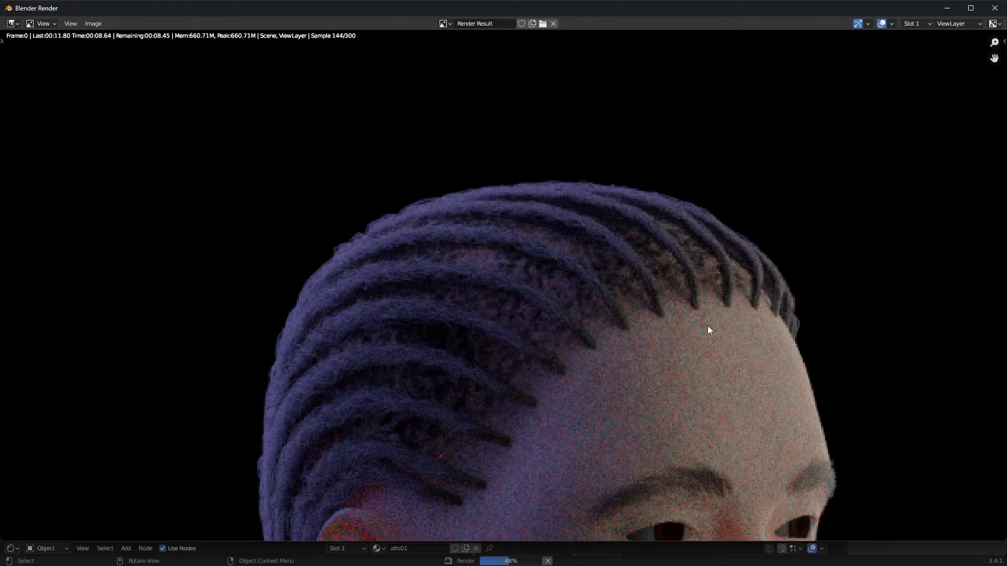
scroll(746, 277, "down", 4)
middle_click_drag(745, 294, 664, 223)
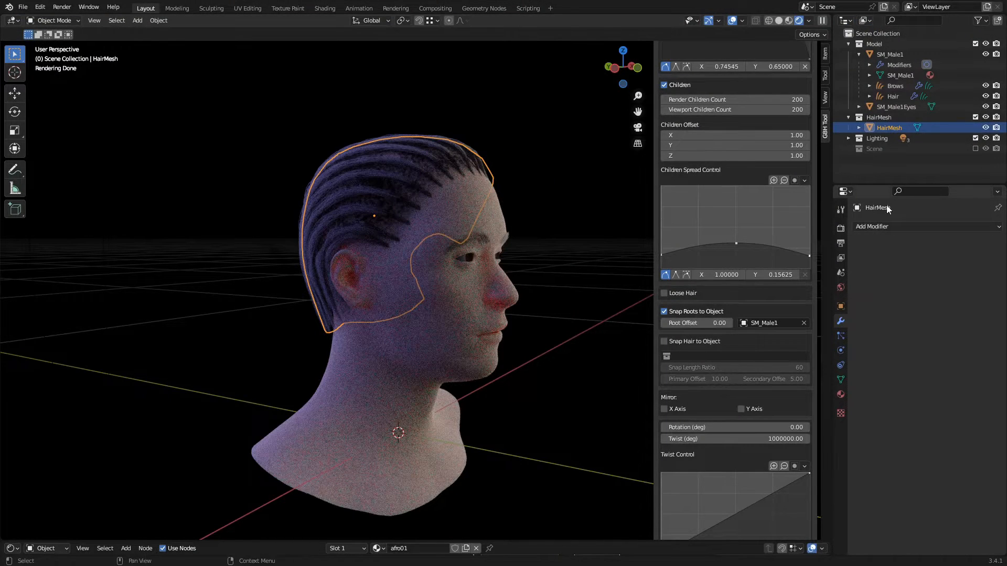
Add a Shrinkwrap modifier to HairMesh with SM_Male1 as the target and an offset of 0.003 m.
left_click(893, 227)
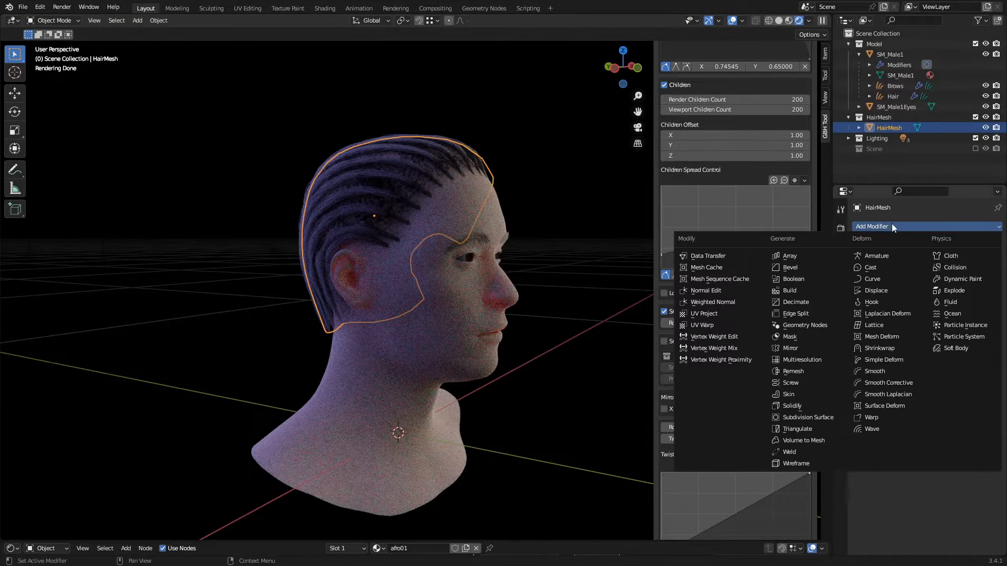
left_click(881, 348)
left_click(982, 286)
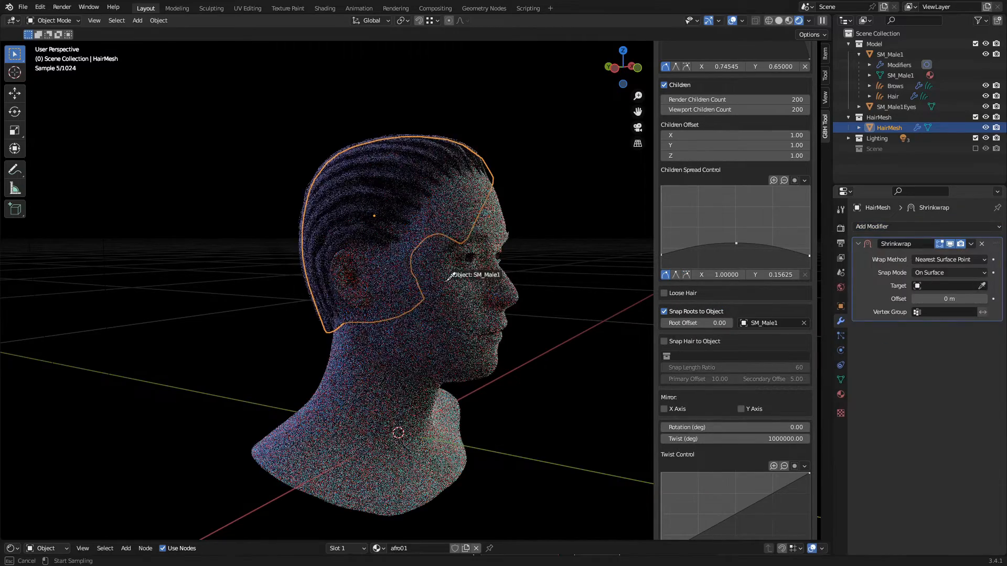
left_click(441, 285)
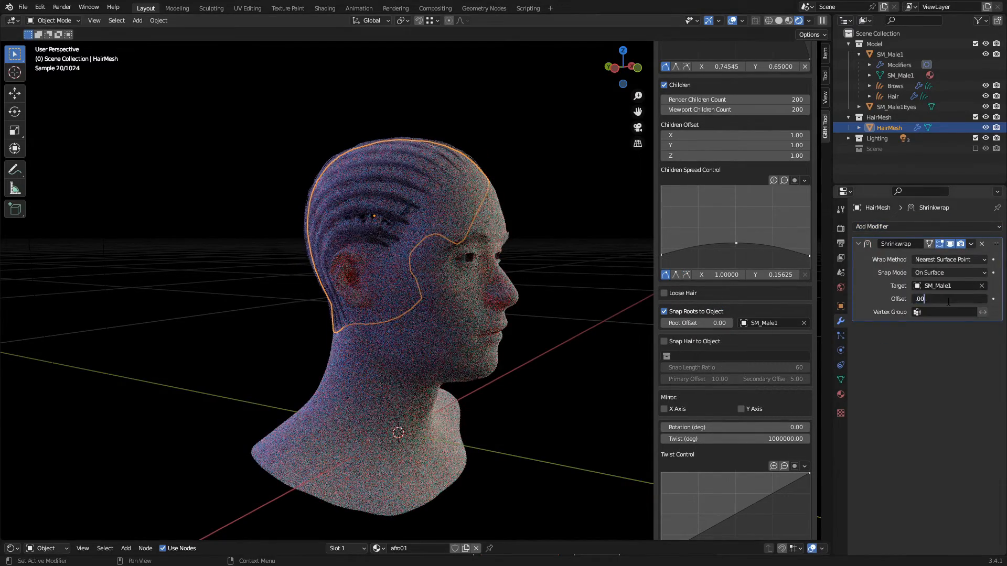
type(".003")
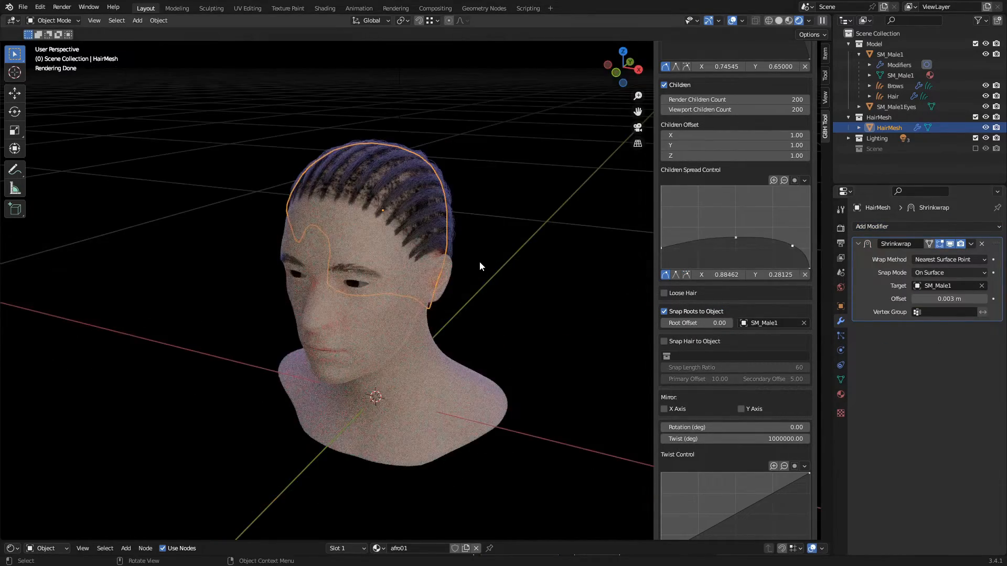
Try raising the top of HairMesh along Z in Edit Mode, with the Shrinkwrap modifier hidden in the viewport.
key("Tab")
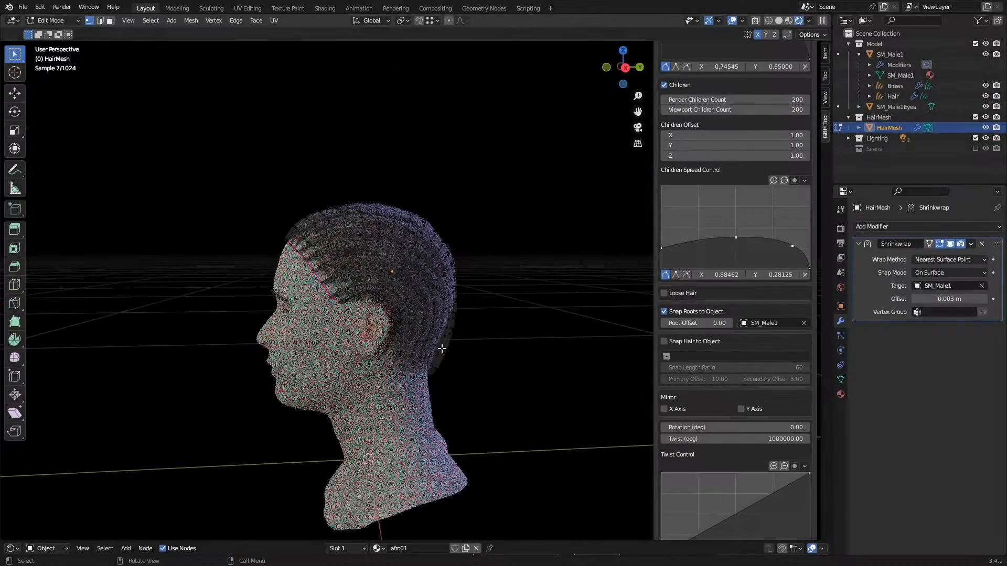
middle_click_drag(441, 349, 404, 261)
key("g")
key("z")
left_click(407, 198)
key("Tab")
middle_click_drag(220, 276, 354, 250)
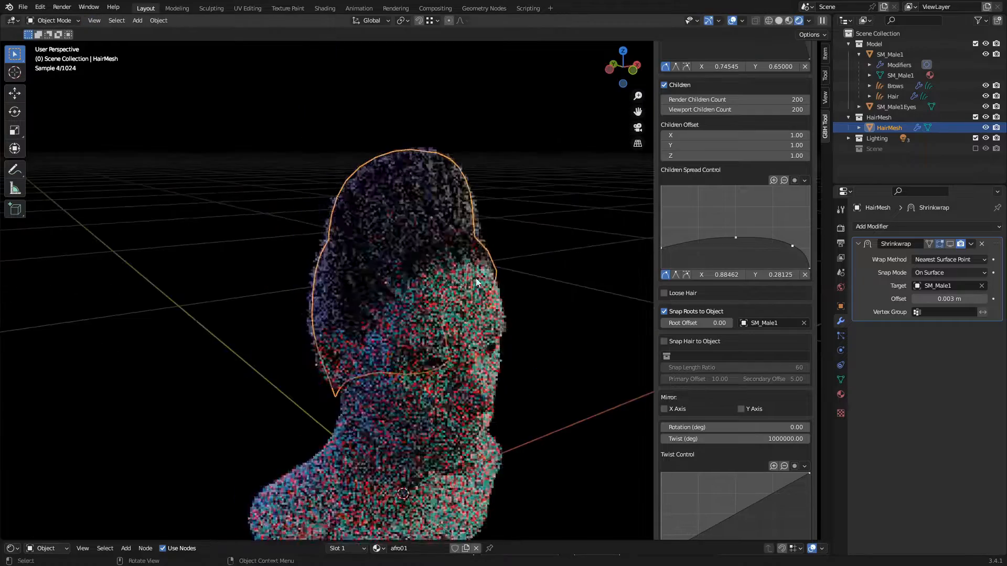
left_click(526, 249)
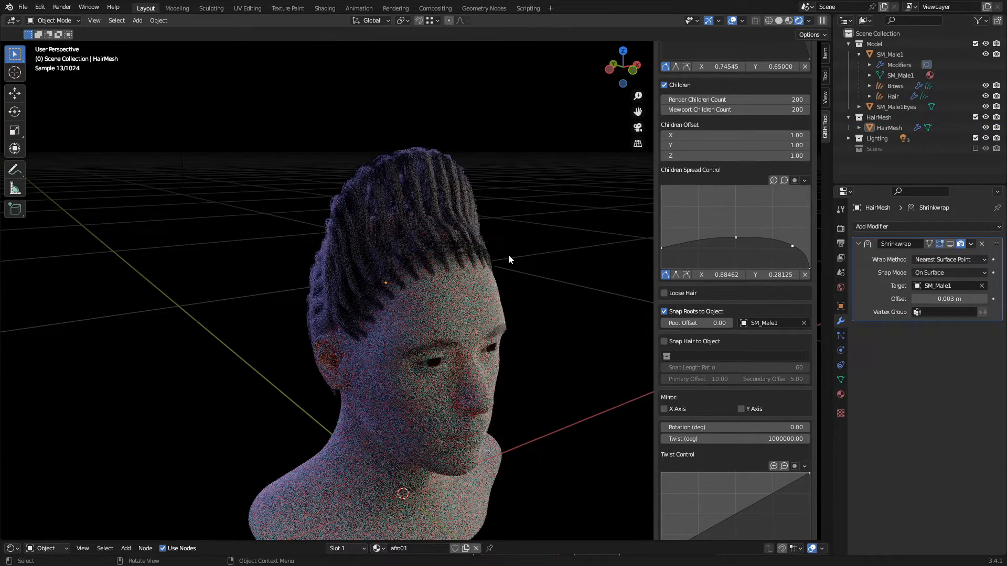
middle_click_drag(508, 256, 439, 300)
Undo the reshaping of HairMesh and return to Object Mode.
key("ctrl+z")
key("ctrl+z")
key("ctrl+z")
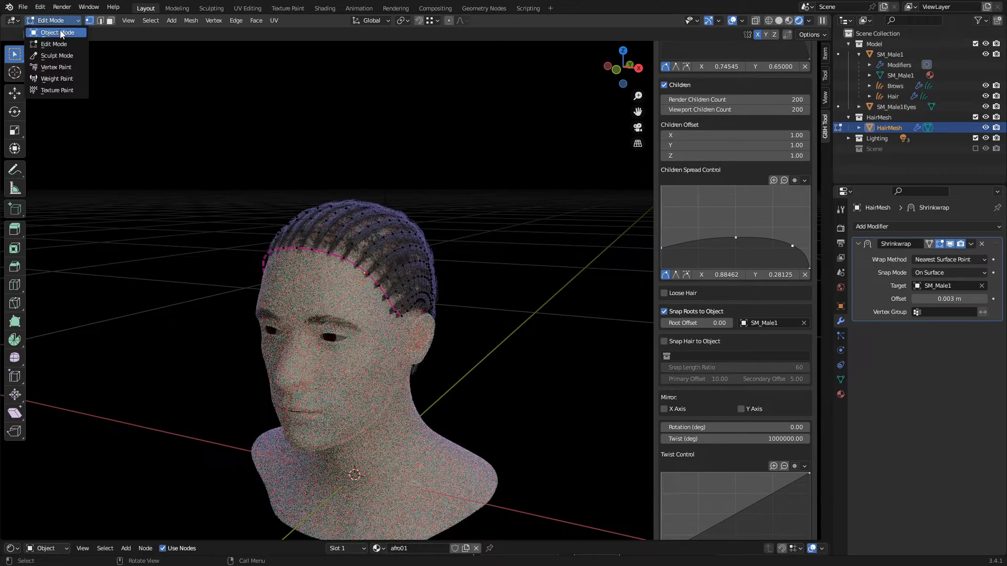
left_click(59, 33)
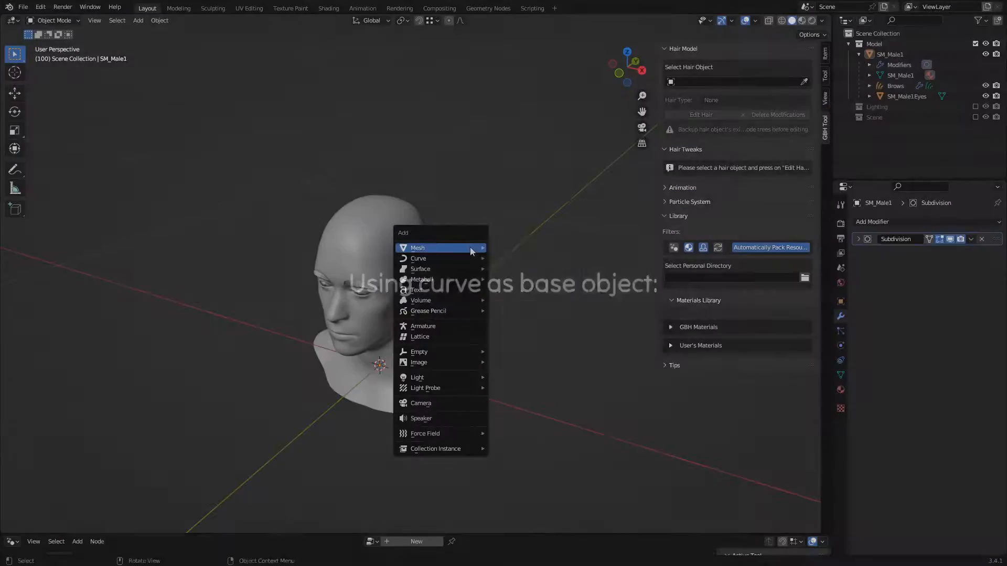
Add a Bezier curve and scale it down in Edit Mode to roughly the size of the bust.
mouse_move(464, 259)
left_click(533, 258)
scroll(495, 272, "down", 2)
key("Tab")
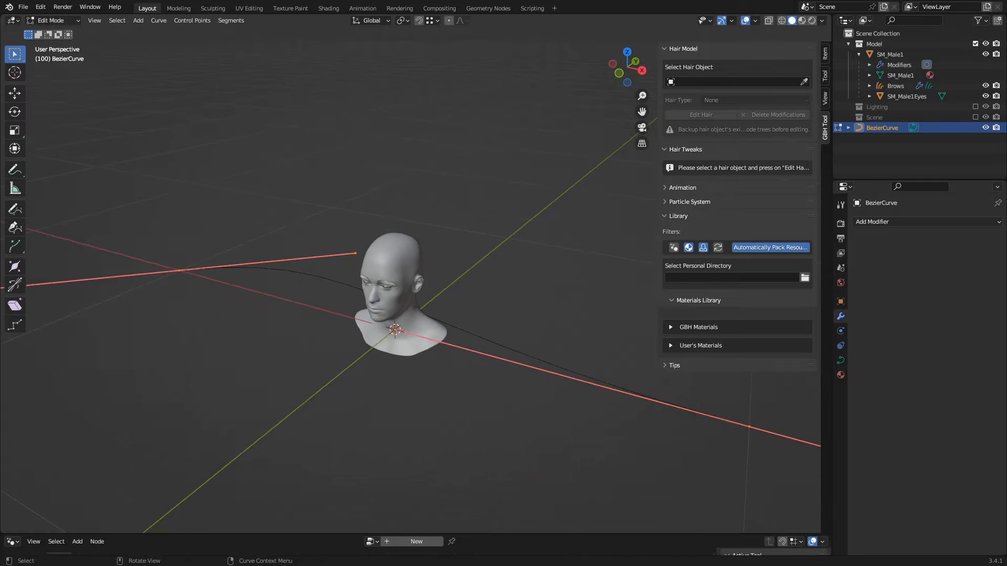
key("s")
left_click(400, 328)
Scale the handles of the Bezier curve's two end control points and return to Object Mode.
left_click(449, 345)
key("s")
left_click(474, 340)
left_click(344, 317)
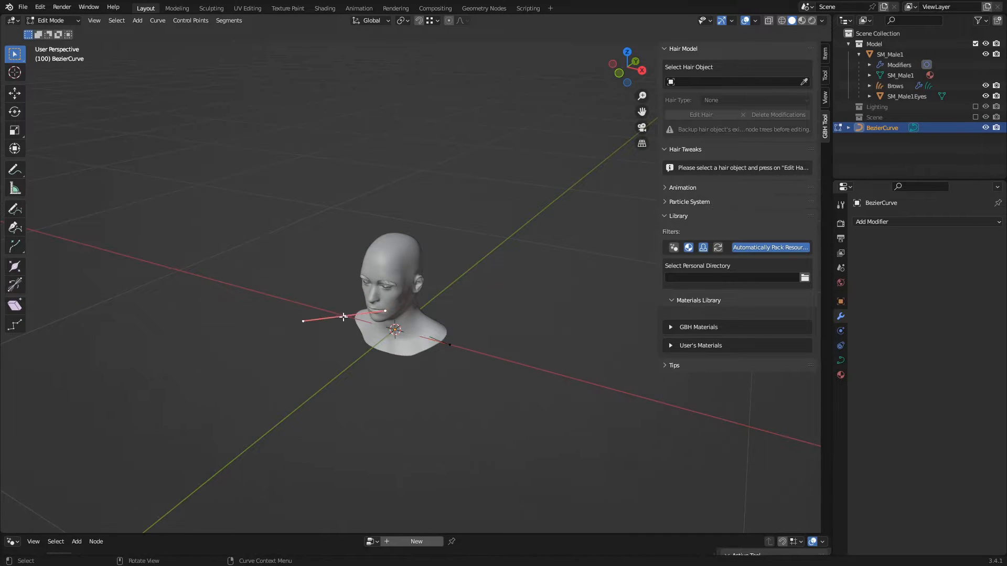
key("s")
left_click(373, 324)
key("Tab")
Move the Bezier curve about 0.49 m along Y, clear of the back of the head.
key("g")
key("y")
left_click(470, 305)
middle_click_drag(462, 283, 403, 299)
scroll(403, 299, "up", 2)
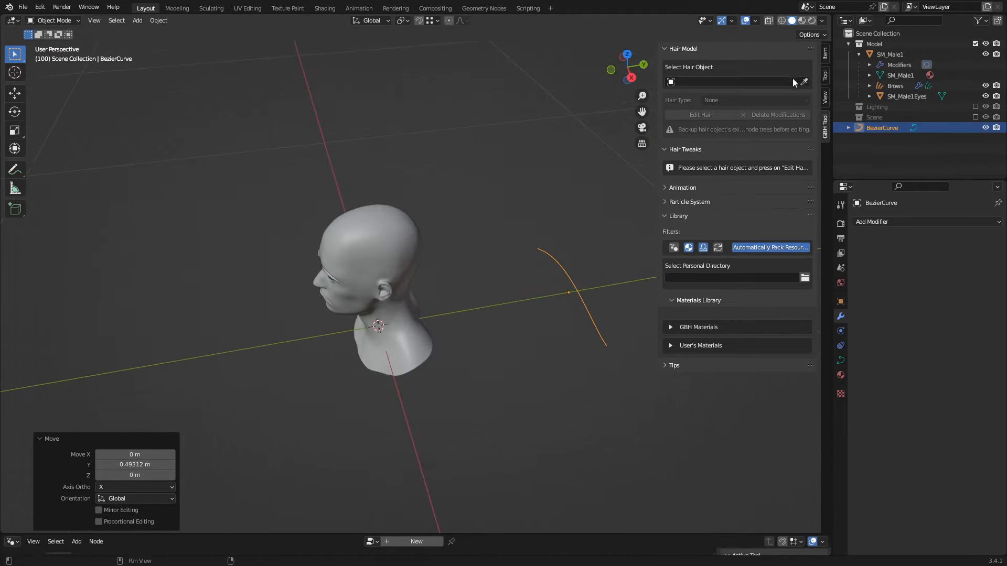
Pick BezierCurve as the hair object with the Long Hair Strands type and start editing its hair.
left_click(569, 266)
left_click(727, 100)
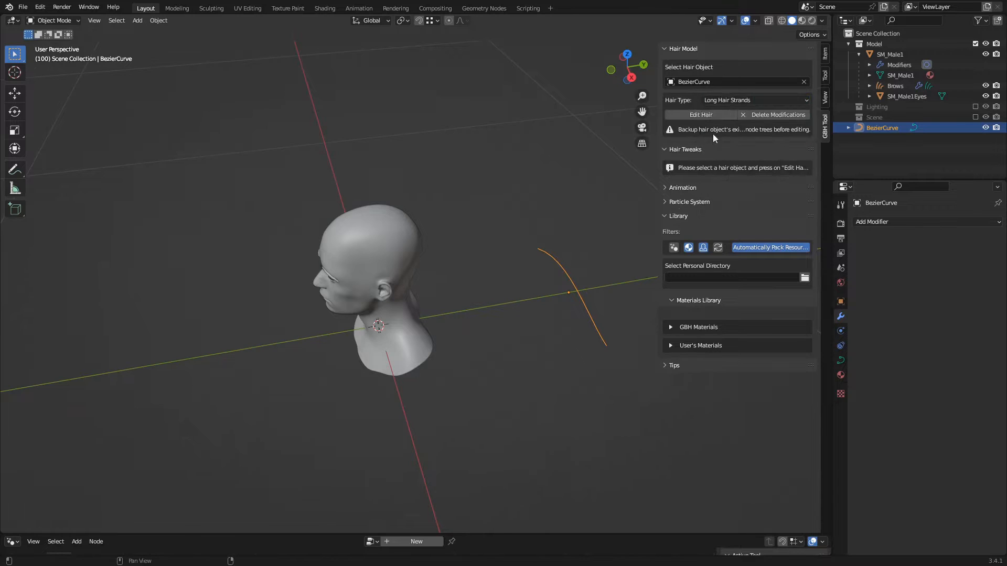
left_click(702, 114)
Move the braided curve along Y toward the back of the head.
middle_click_drag(505, 223, 543, 234)
left_click(559, 259)
key("g")
key("y")
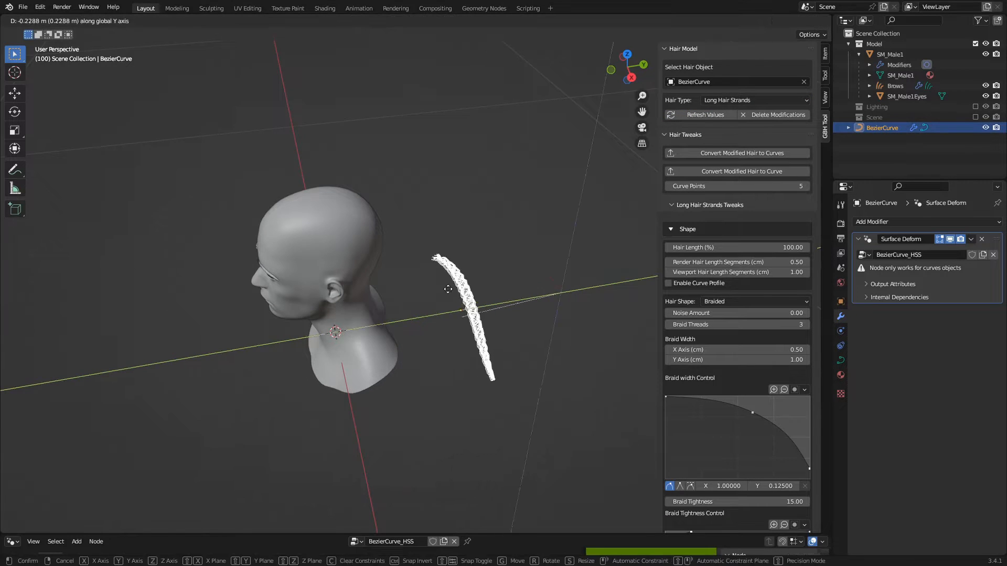
left_click(456, 283)
middle_click_drag(440, 288, 315, 294)
Rotate the braid's curve -103° in Edit Mode and move its lower control point to hang behind the head.
key("Tab")
key("r")
left_click(421, 309)
middle_click_drag(421, 309, 498, 305)
key("g")
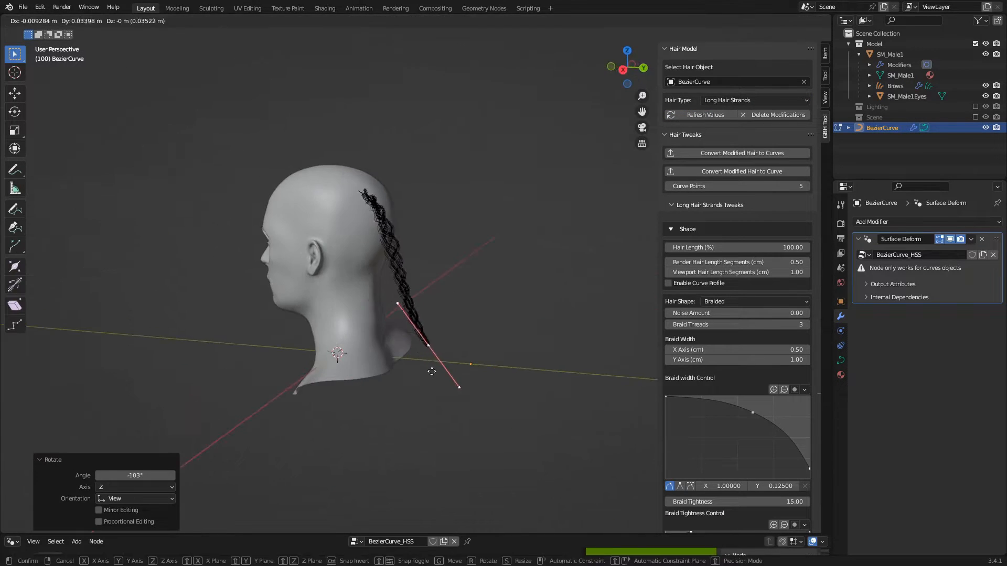
left_click(431, 286)
key("Tab")
middle_click_drag(431, 286, 222, 303)
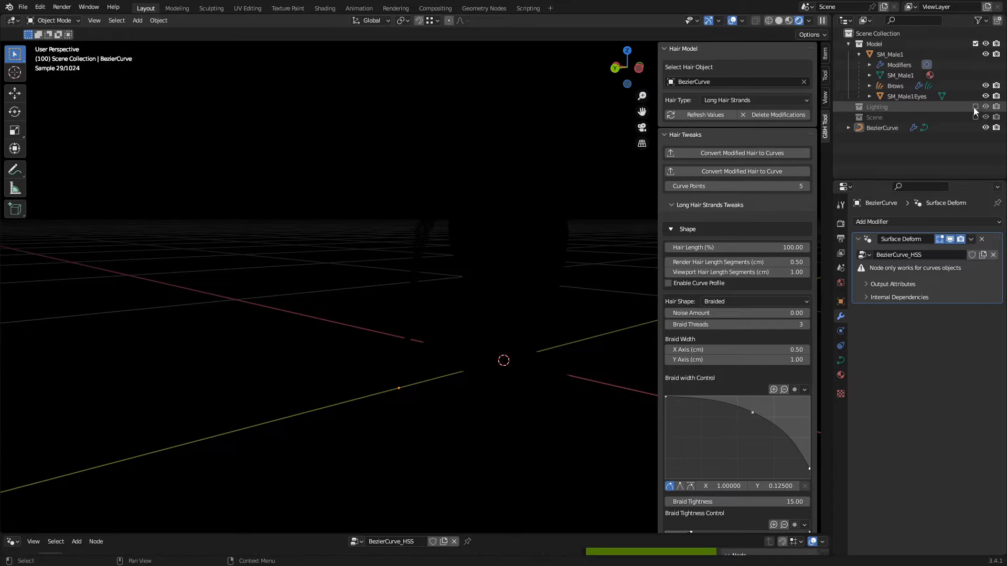
Turn the Lighting collection back on and enable the curve profile for the braided BezierCurve hair.
left_click(975, 107)
middle_click_drag(417, 223, 550, 234)
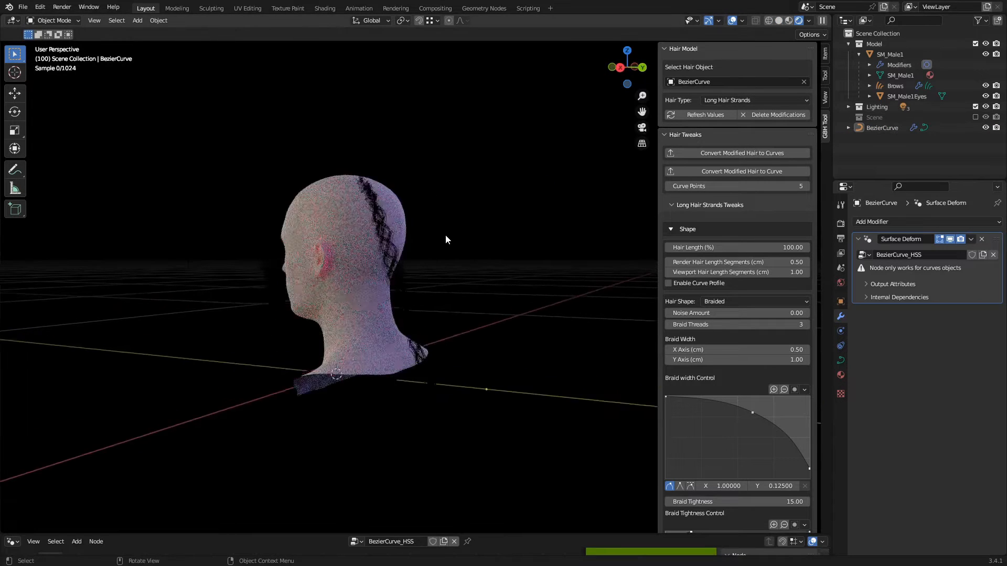
scroll(443, 236, "up", 2)
left_click(668, 283)
middle_click_drag(525, 286, 337, 288)
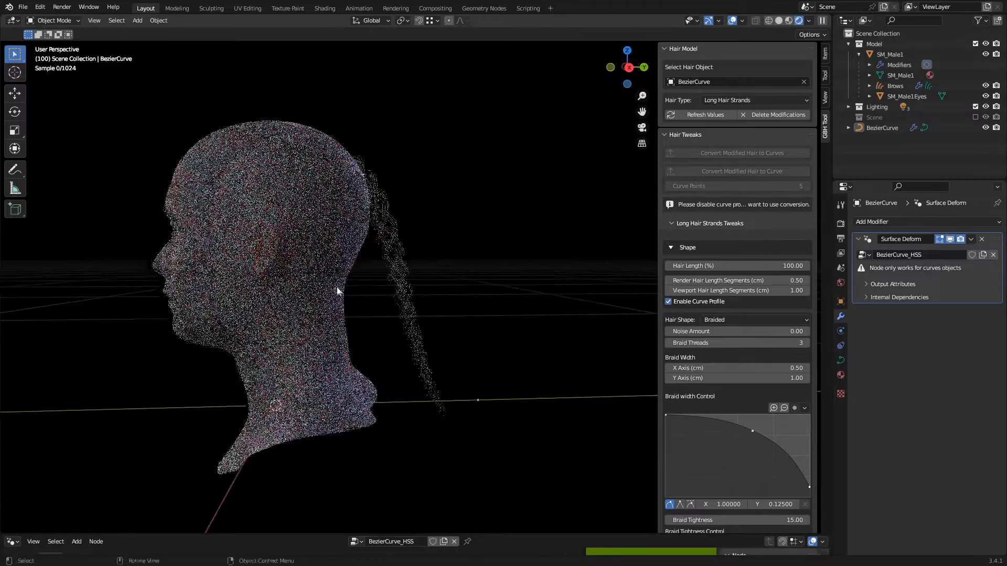
In Edit Mode, move the upper handle of the curve's lower control point up and outward so the braid arches behind the head.
key("Tab")
key("g")
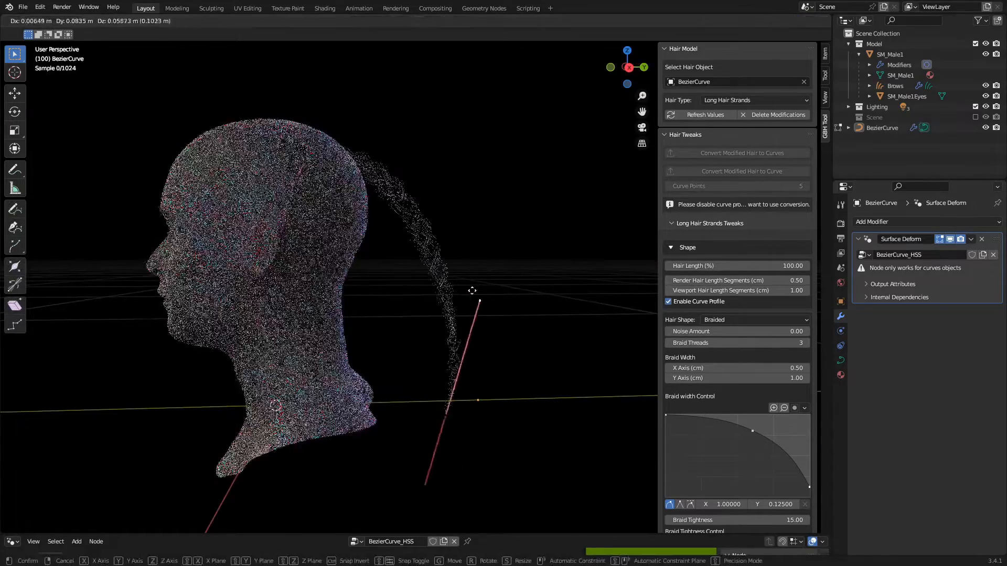
left_click(444, 225)
mouse_move(444, 225)
middle_mouse_down()
mouse_move(330, 320)
mouse_move(397, 254)
mouse_move(443, 231)
middle_mouse_up()
key("Tab")
Set the braid's Viewport Children Count to 100.
scroll(718, 416, "down", 11)
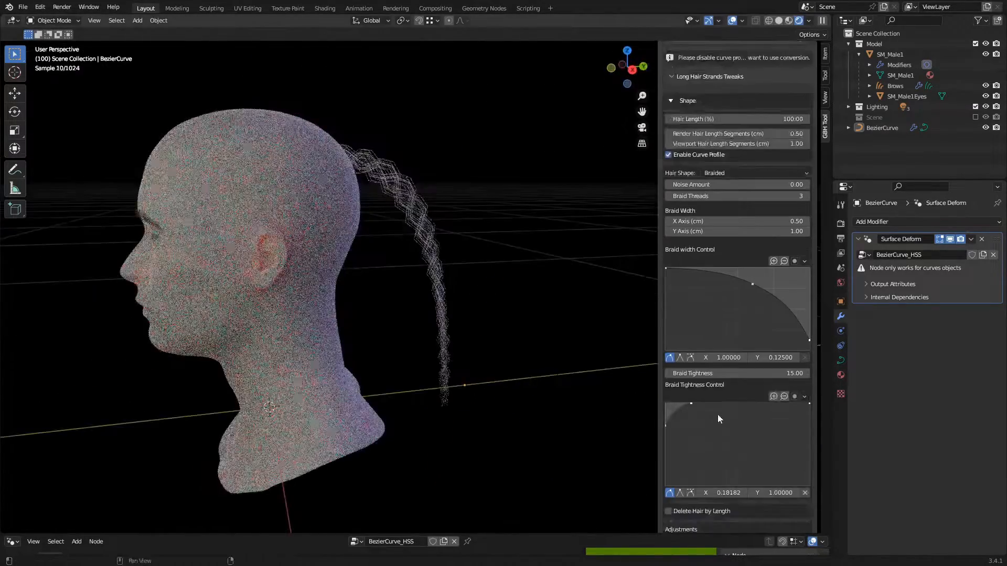
scroll(677, 289, "down", 15)
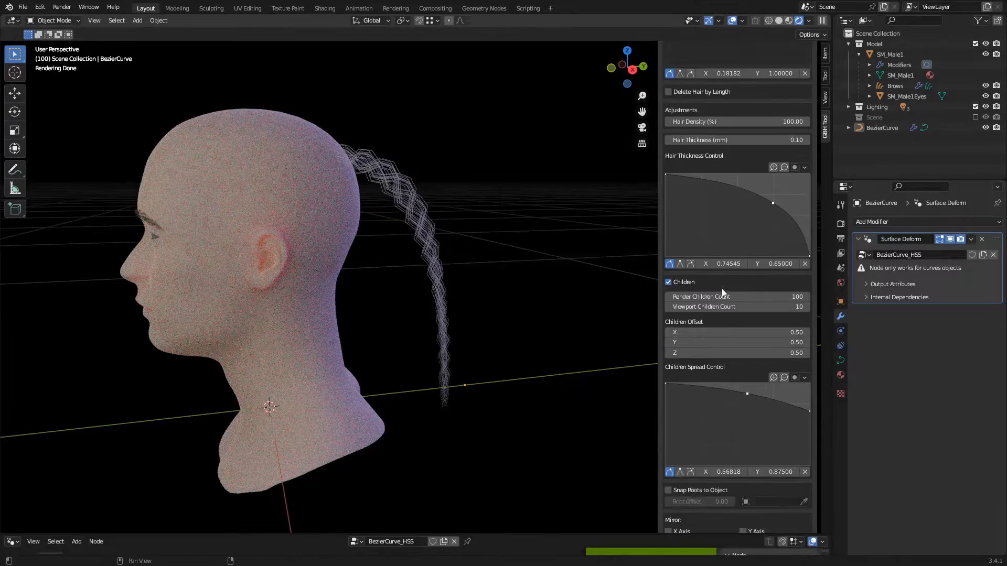
type("0")
key("Return")
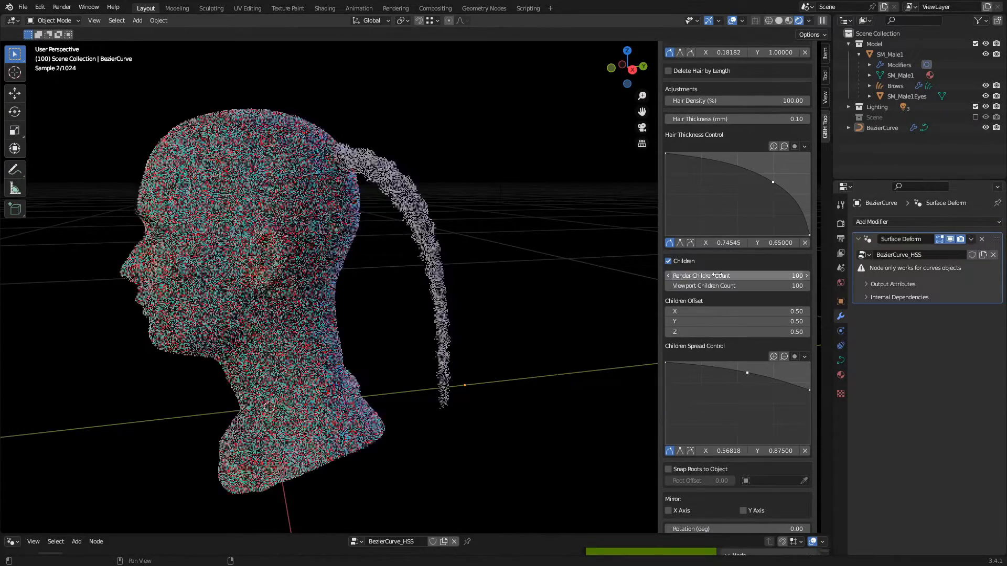
Set the render settings' Curves viewport display to 3 additional subdivisions and view the braid close up from the side.
middle_click_drag(580, 241, 681, 233)
left_click(841, 224)
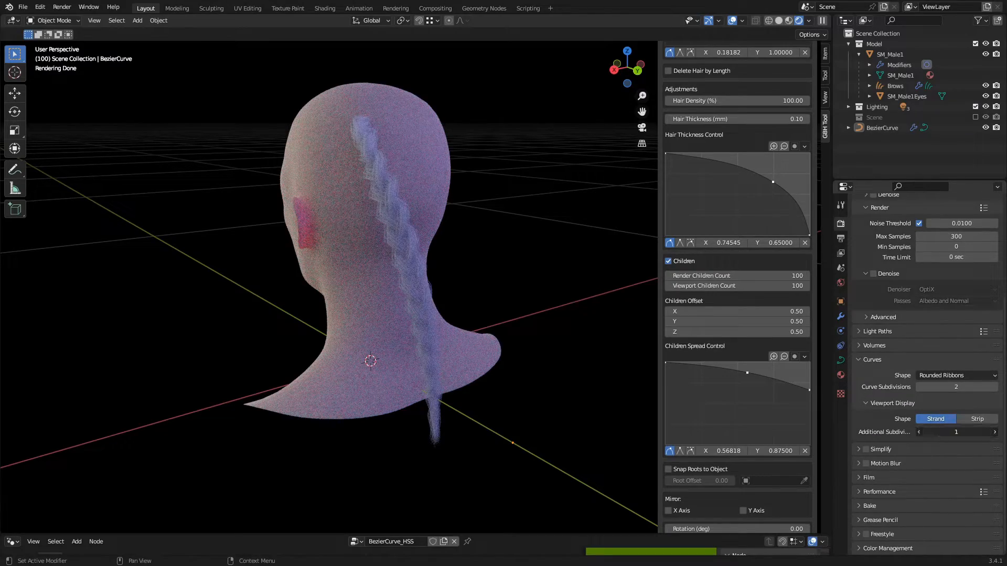
middle_click_drag(405, 251, 473, 247)
scroll(473, 247, "up", 1)
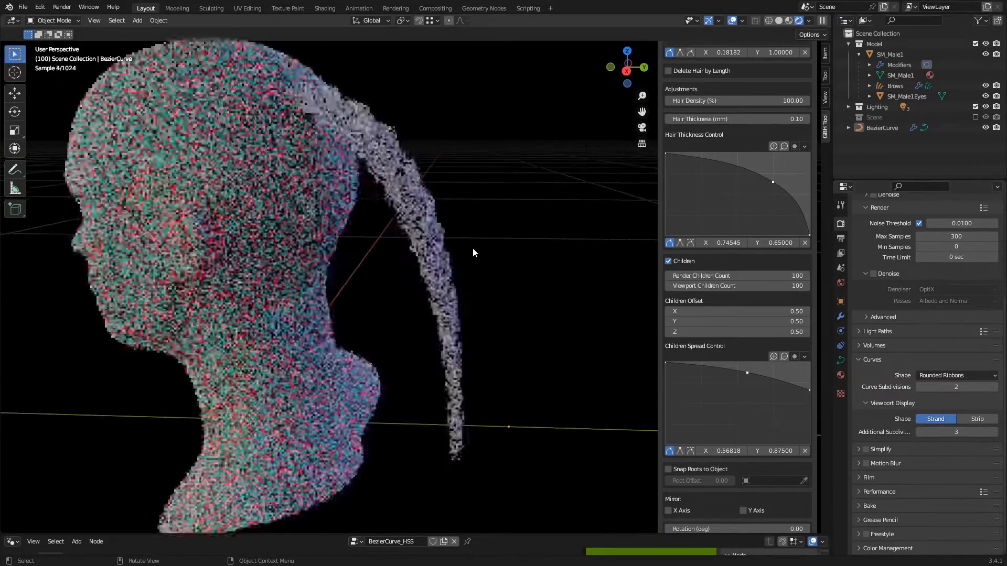
Import M_S_YColors from the GBH Materials library and assign it as the braid's hair material.
scroll(735, 281, "down", 15)
scroll(735, 281, "down", 2)
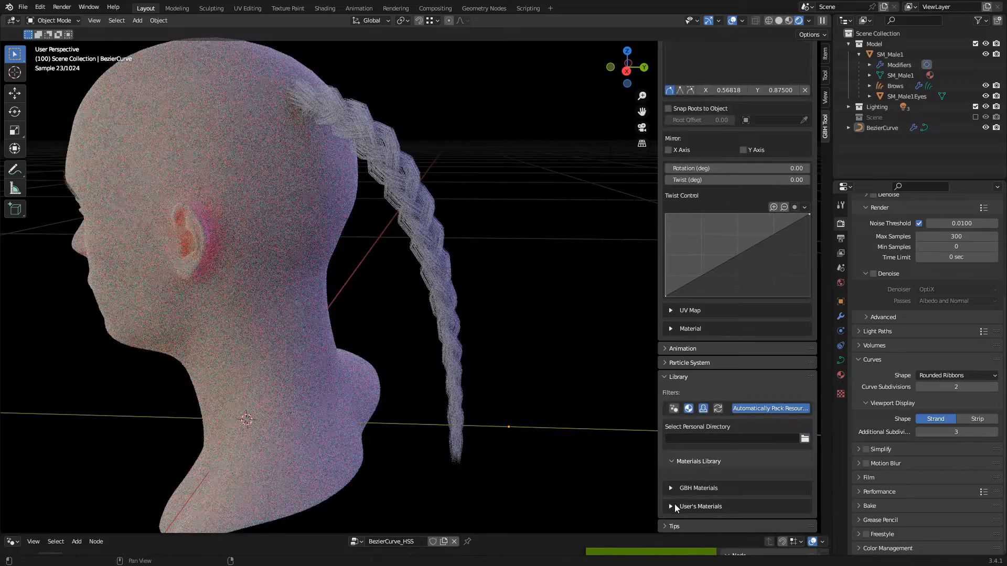
scroll(731, 430, "down", 17)
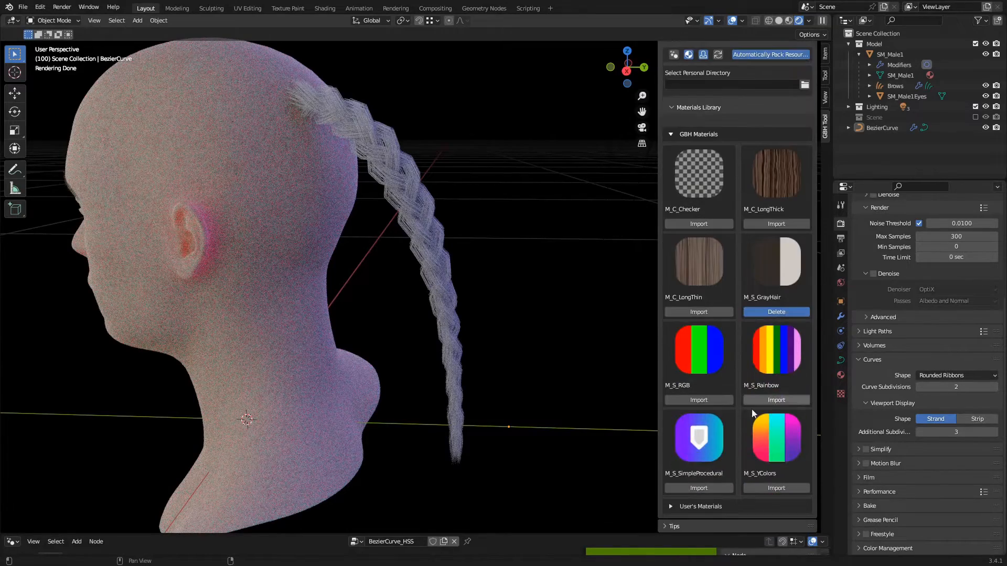
scroll(731, 210, "up", 20)
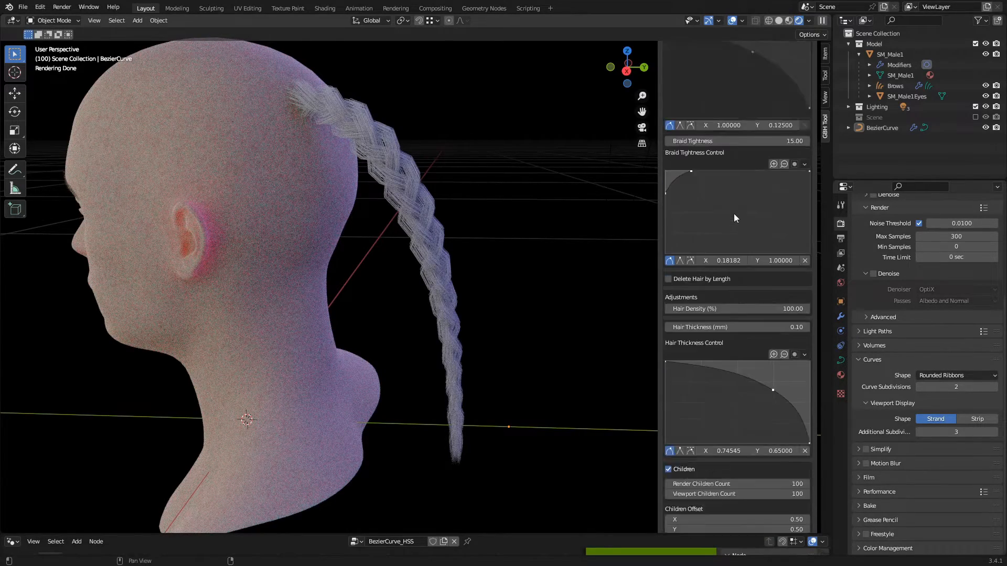
scroll(732, 213, "down", 10)
left_click(719, 361)
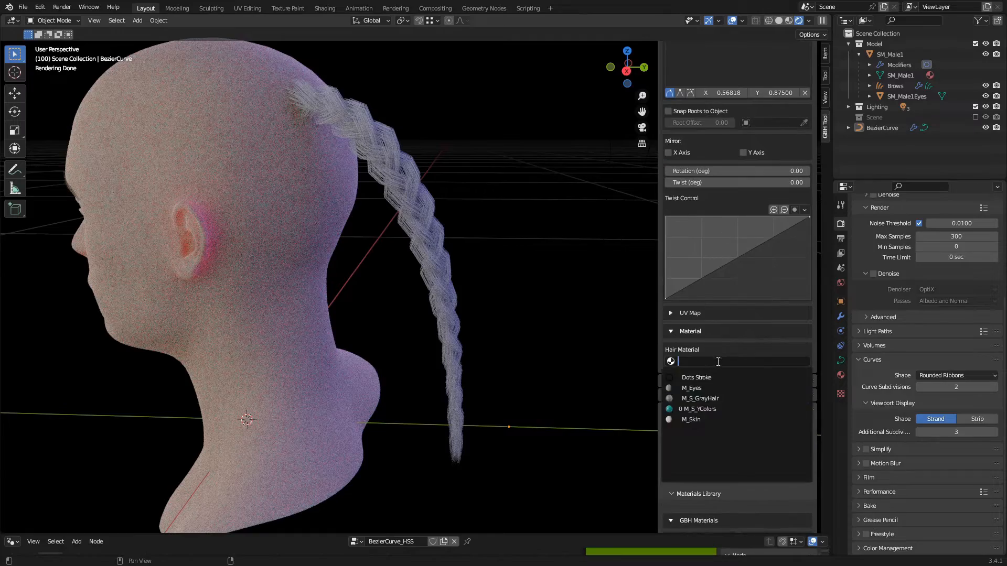
left_click(705, 409)
Render an image from the camera view, examine the braid in it, and close the render window.
key("KP_0")
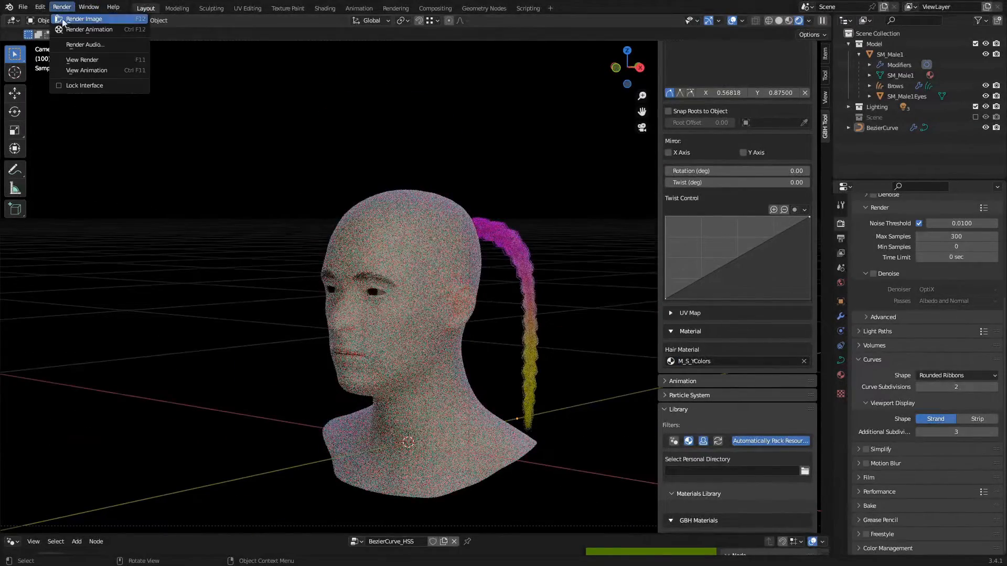
left_click(62, 20)
scroll(599, 277, "up", 4)
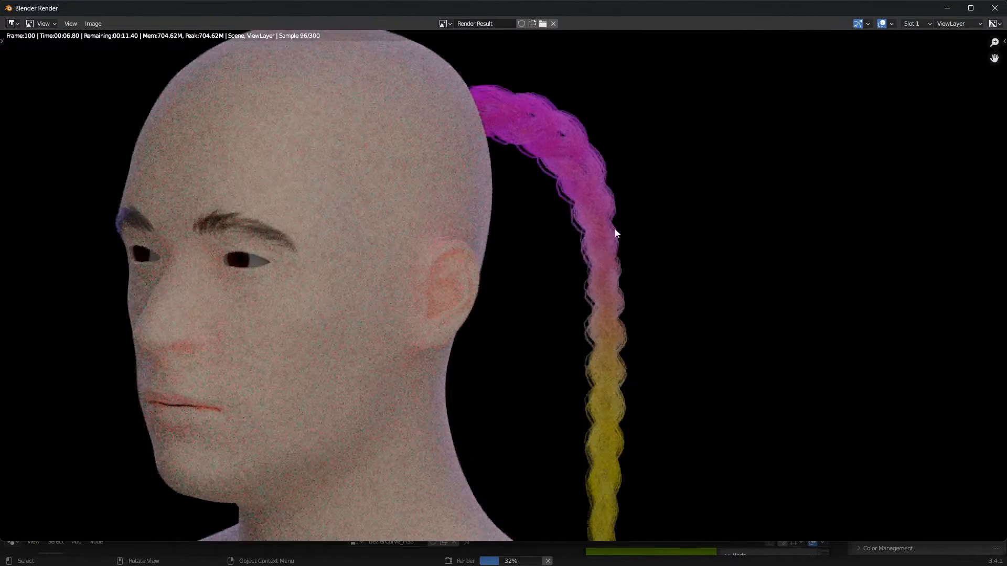
scroll(615, 229, "down", 3)
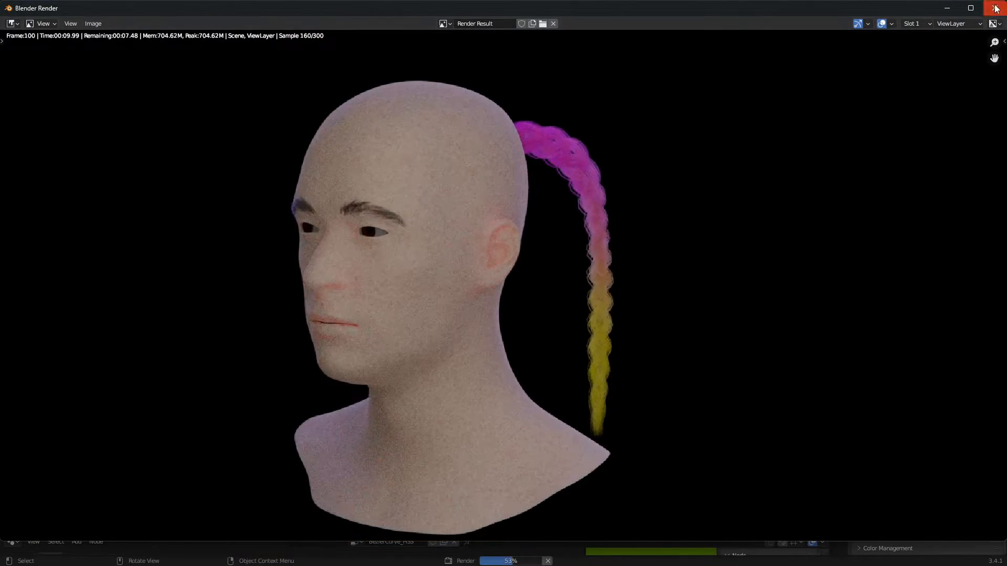
left_click(996, 8)
Lower the Children Spread Control curve's end point and set its middle point to about X 0.55, Y 0.775.
scroll(726, 306, "up", 10)
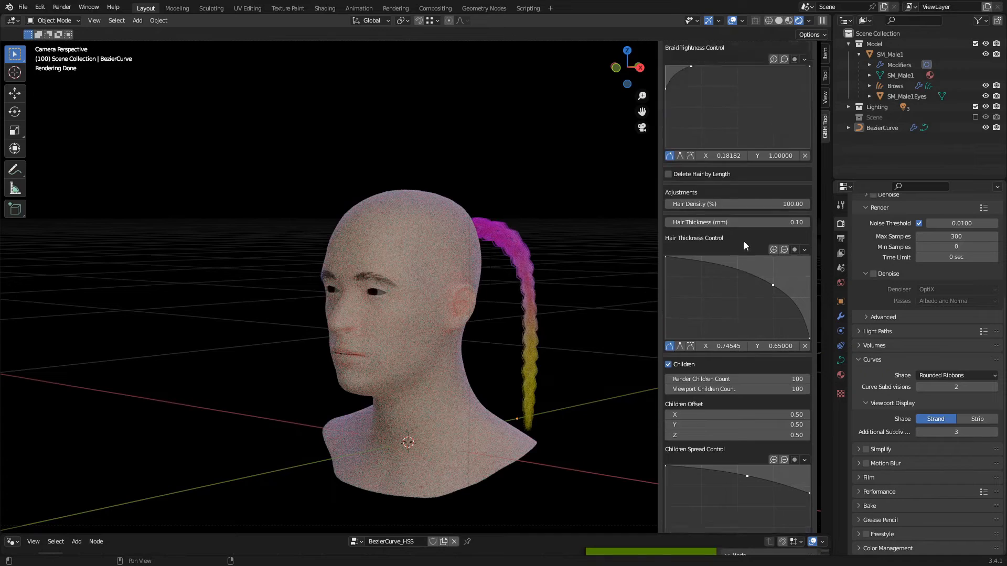
scroll(743, 246, "up", 2)
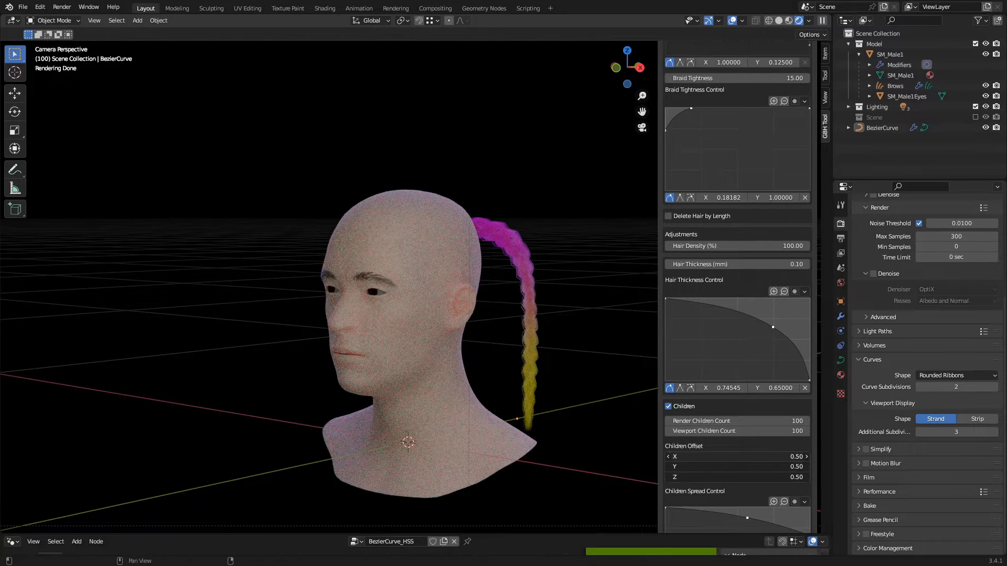
scroll(740, 390, "down", 5)
left_click_drag(747, 413, 745, 421)
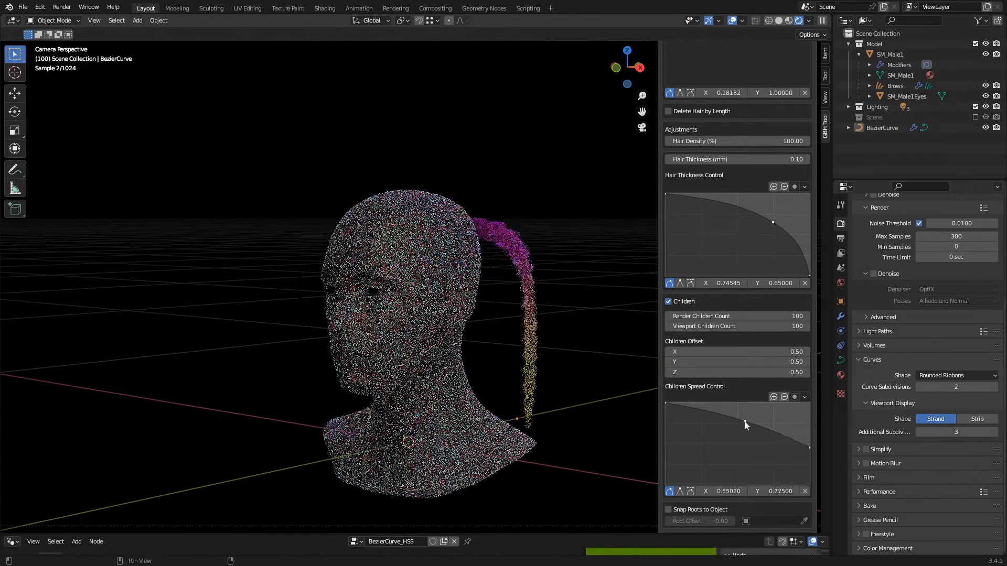
Set the Braid Tightness to 10 and view the braid from behind.
scroll(734, 221, "up", 12)
scroll(714, 168, "down", 3)
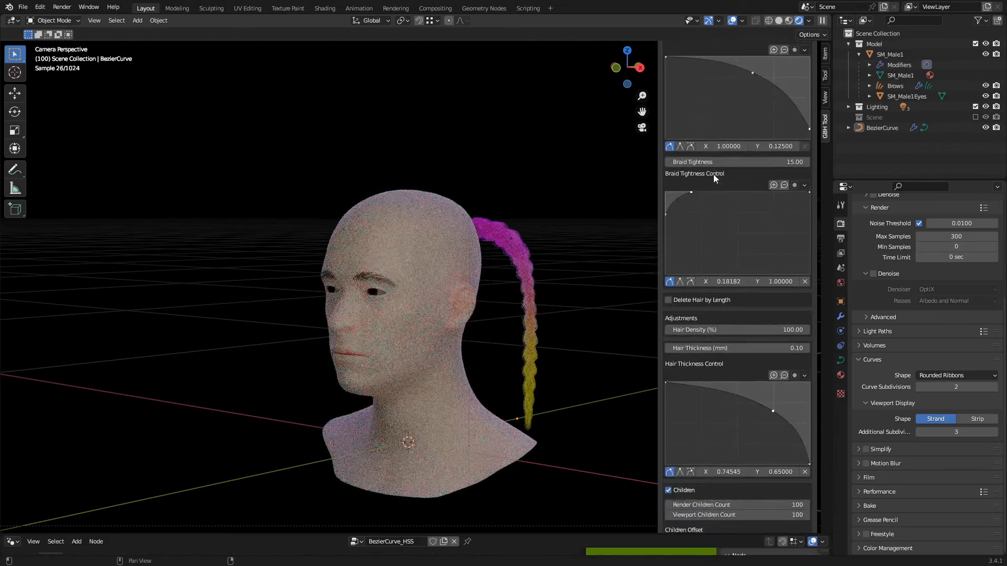
scroll(734, 180, "up", 4)
left_click(734, 245)
type("10")
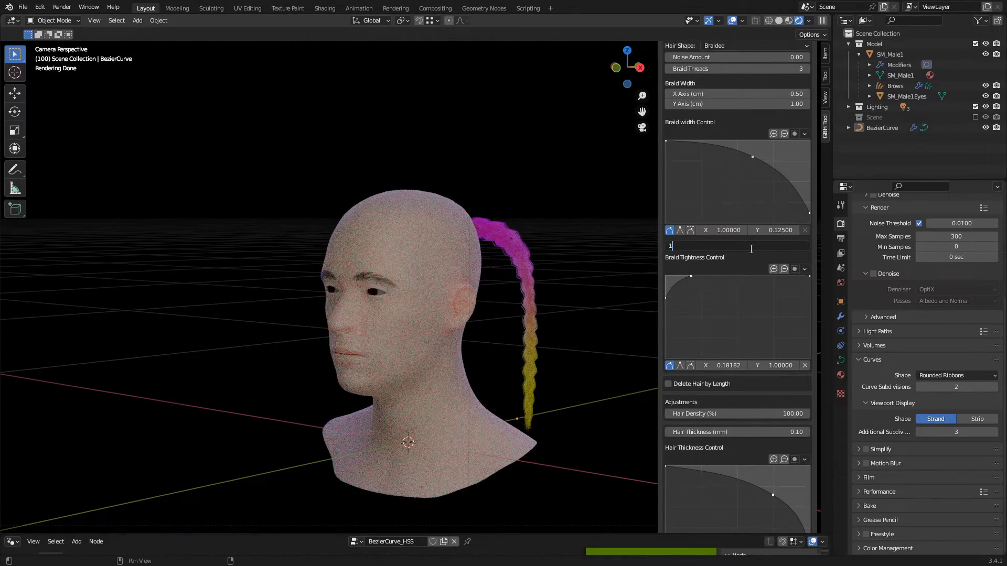
key("Return")
middle_click_drag(596, 231, 502, 235)
scroll(501, 235, "up", 4)
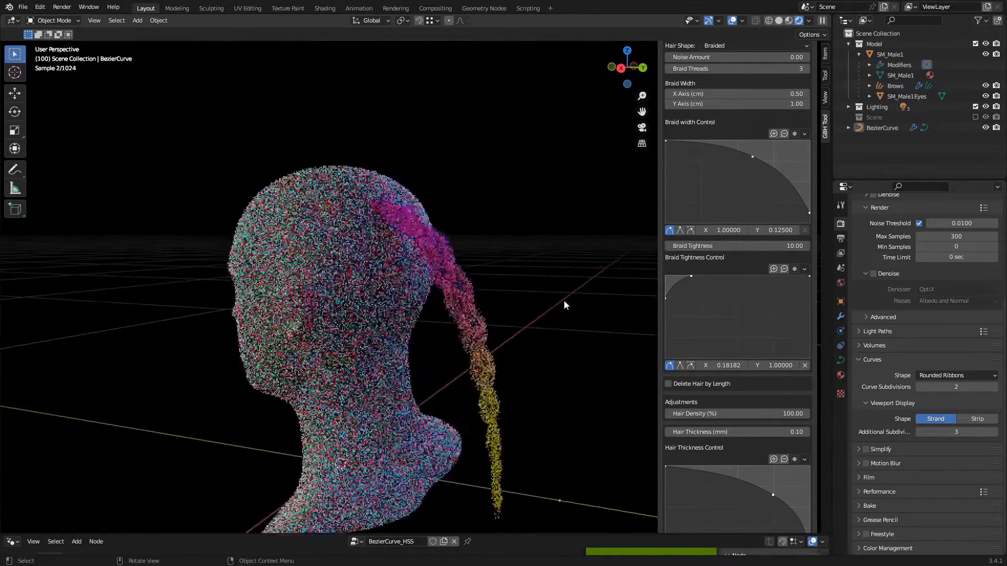
Lower the Children Spread Control curve's middle point and its end point to Y 0.04375, and set the children offset to 0.4 on all axes.
scroll(757, 430, "down", 5)
scroll(790, 404, "down", 2)
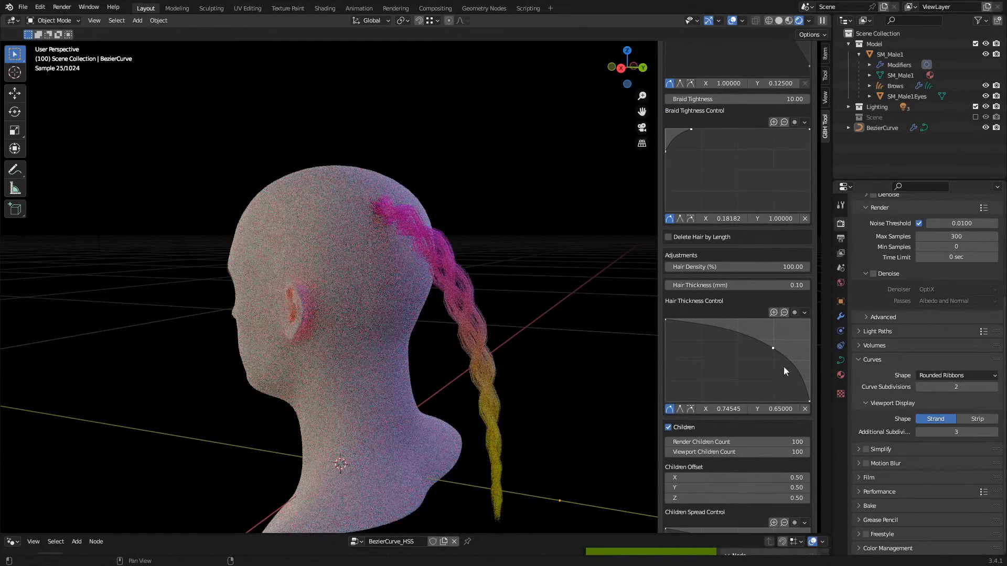
scroll(784, 371, "down", 8)
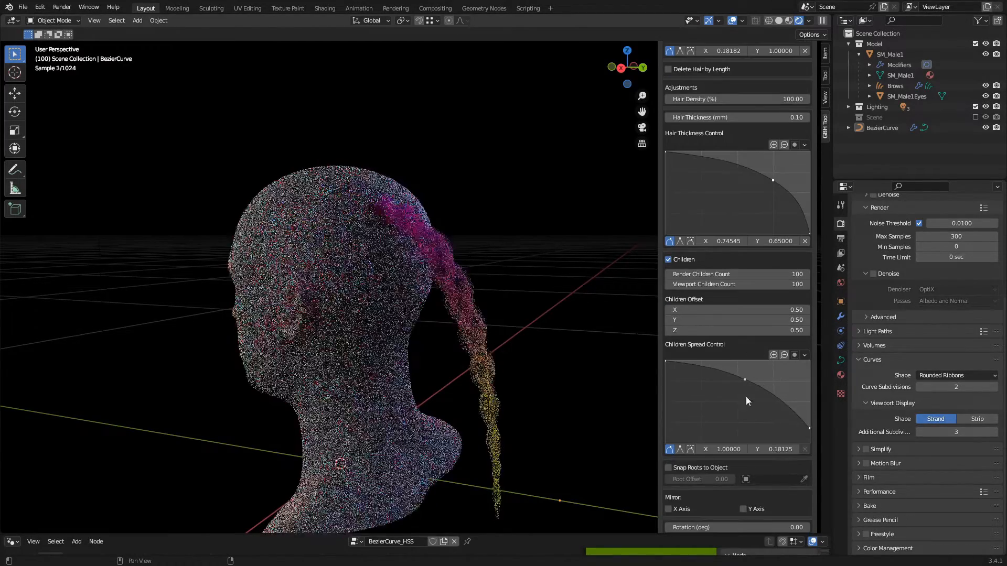
left_click_drag(746, 397, 738, 389)
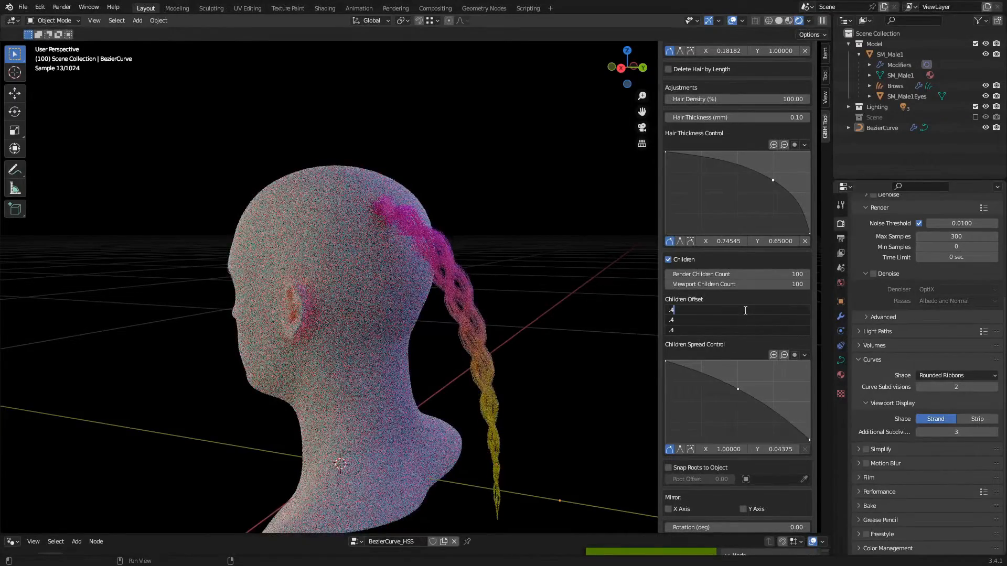
key("Return")
Set the Braid Tightness to 20.
scroll(754, 262, "up", 15)
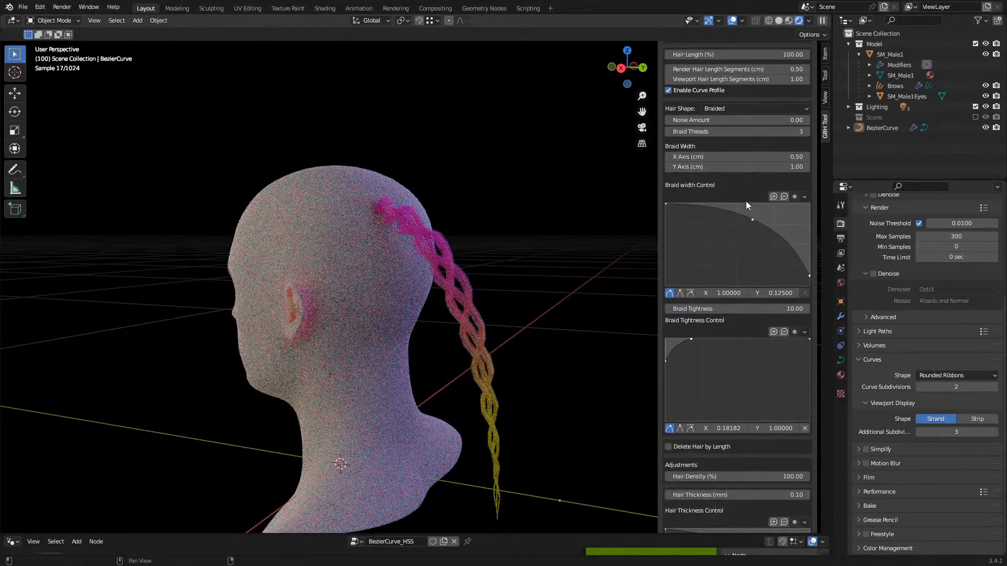
type("20")
key("Return")
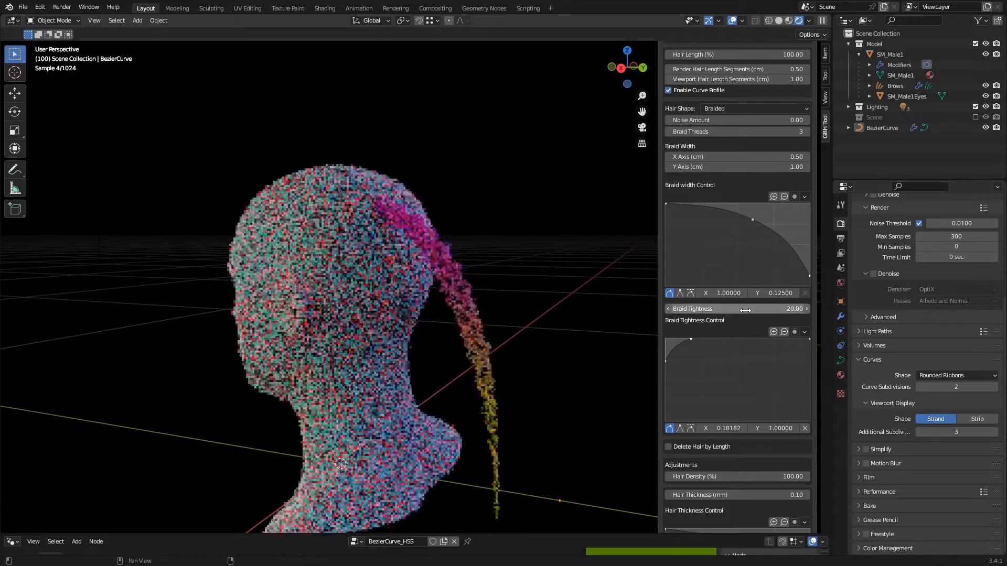
scroll(756, 197, "up", 5)
scroll(757, 197, "up", 5)
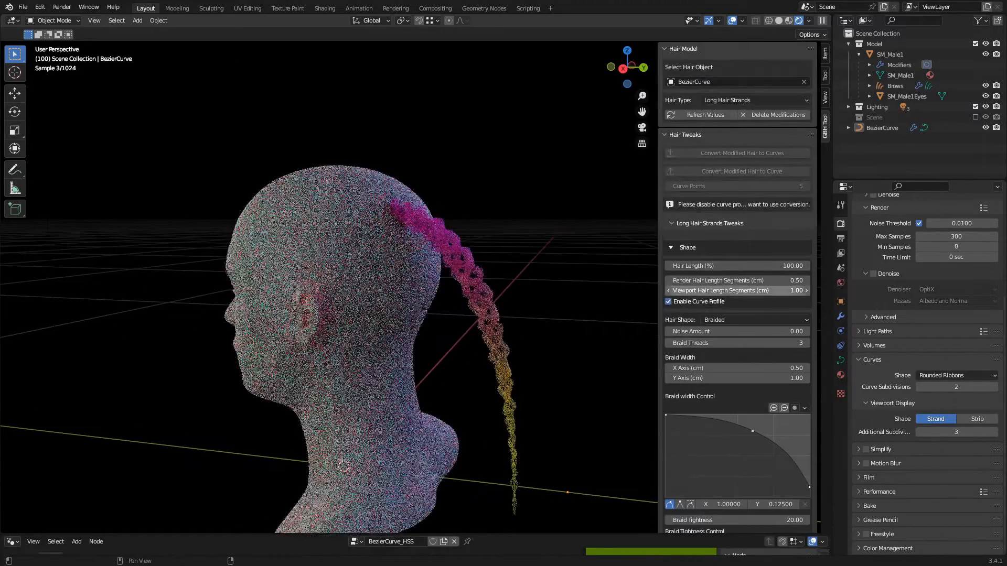
Set the hair length segments to 0.30 cm for the viewport and 0.20 cm for rendering.
left_click(757, 280)
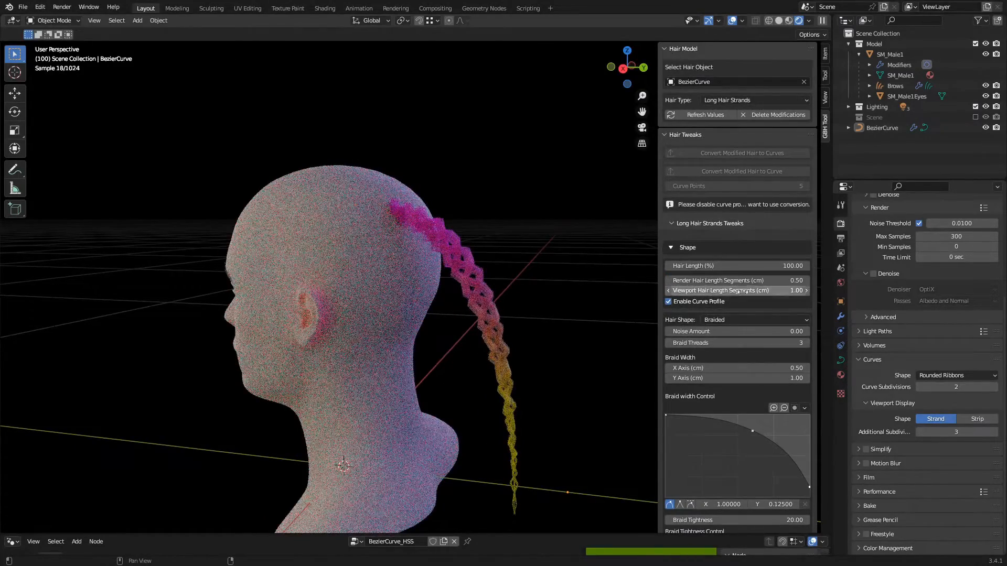
left_click(756, 281)
type(".2")
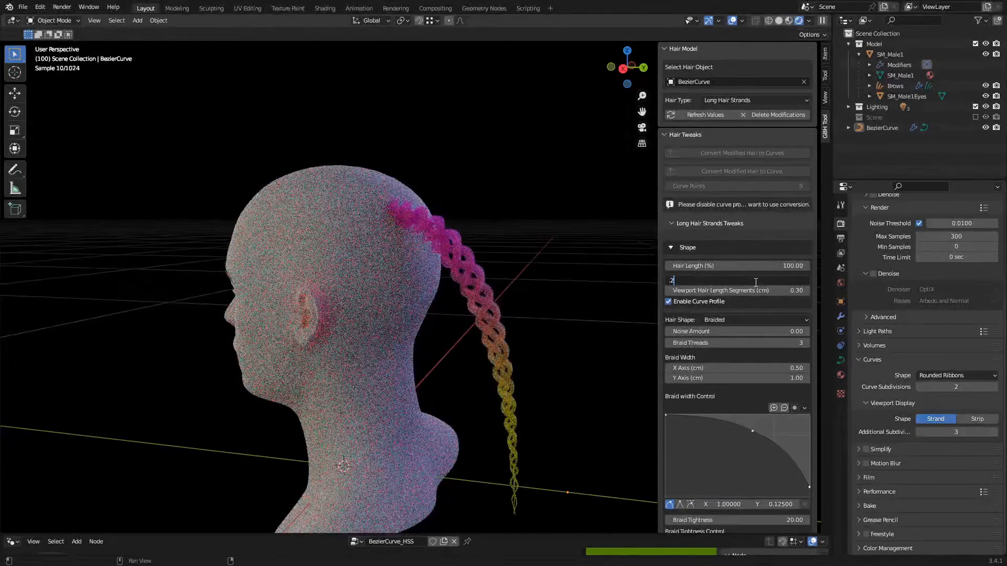
key("Return")
middle_click_drag(580, 285, 528, 231)
Try a fuller Braid width Control curve with the end point at Y 0.725 and the middle point at Y 0.975.
middle_click_drag(549, 267, 419, 310)
scroll(769, 380, "down", 3)
middle_click_drag(519, 357, 494, 337)
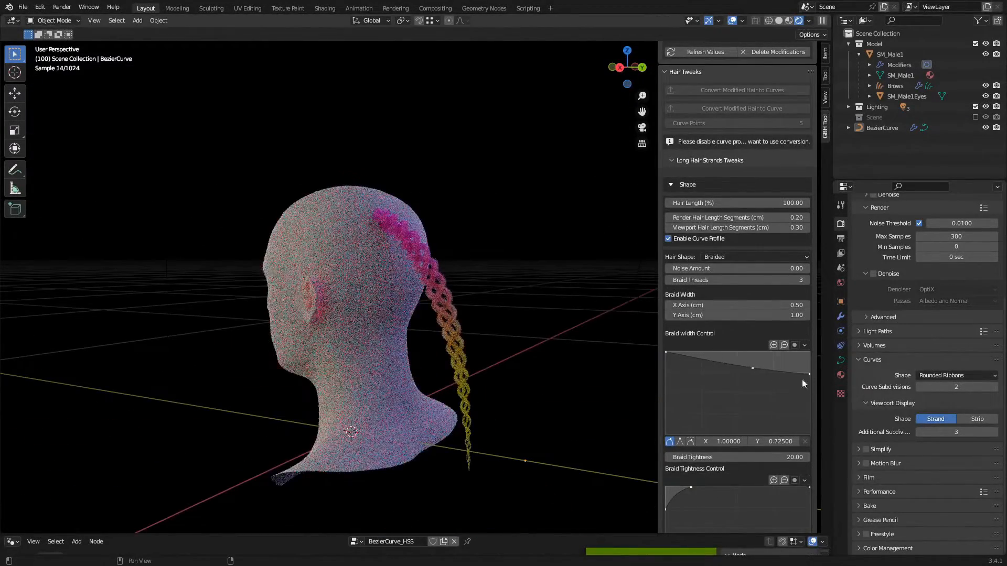
left_click_drag(748, 350, 748, 349)
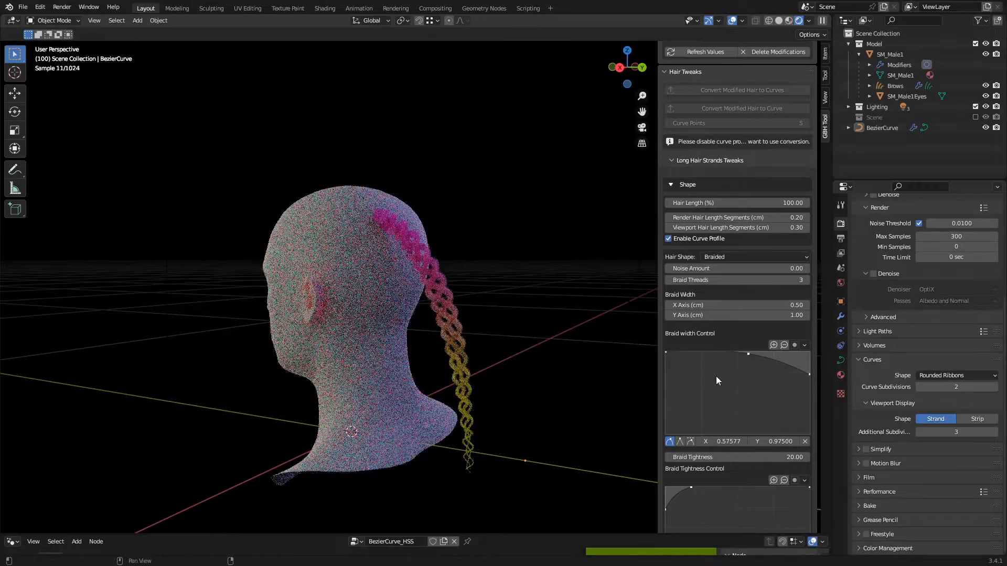
Taper the Braid width Control curve with its start at about Y 0.73, middle at X 0.56, Y 0.52, and end near zero.
left_click_drag(810, 375, 810, 434)
left_click_drag(748, 355, 744, 384)
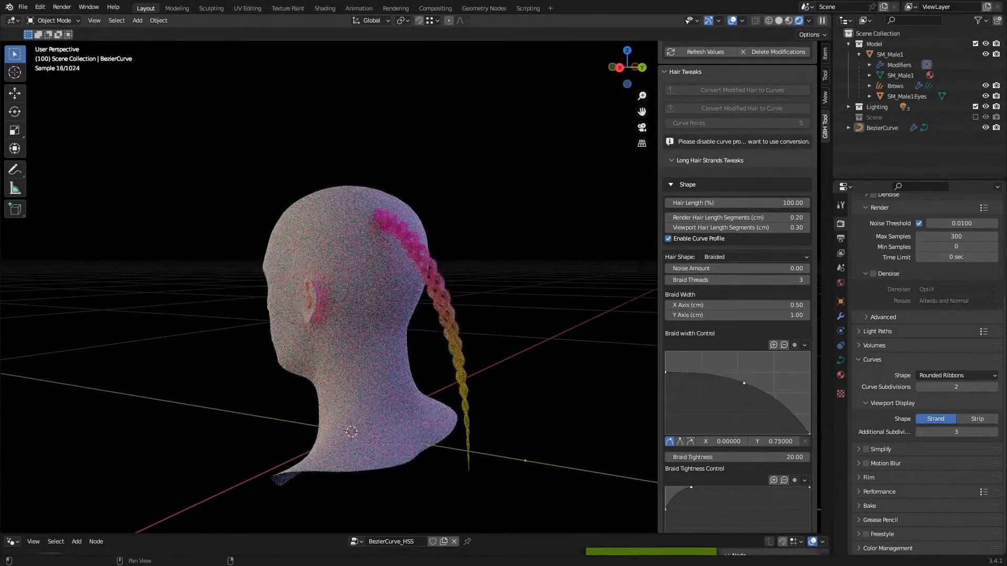
left_click_drag(666, 372, 666, 374)
left_click(744, 383)
middle_click_drag(420, 376, 462, 369)
scroll(472, 372, "up", 2)
Reshape the Braid Tightness Control curve with its start at Y 0.25625 and its middle point at X 0.76815, Y 1.0.
scroll(700, 397, "down", 5)
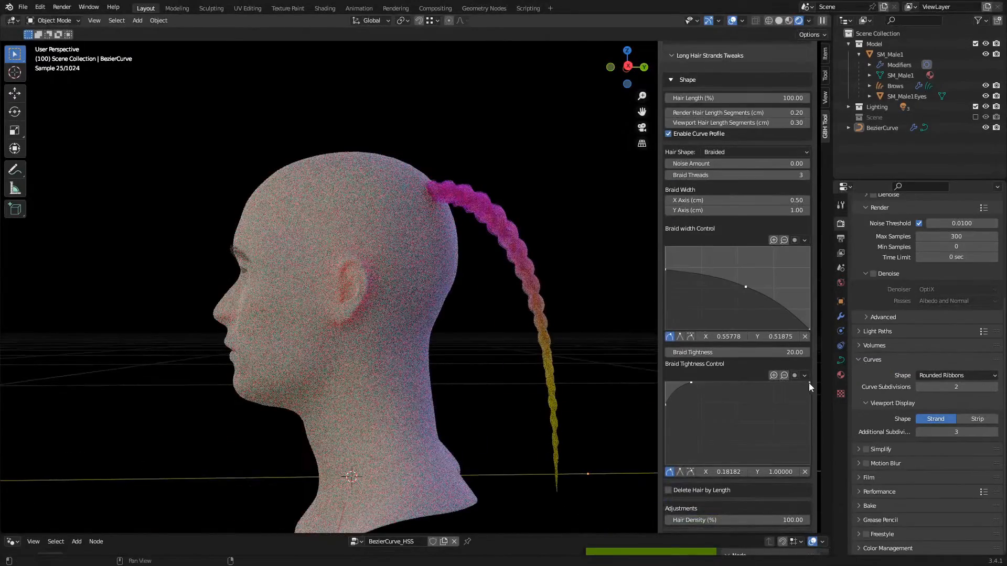
left_click_drag(692, 383, 738, 384)
left_click_drag(665, 443, 666, 444)
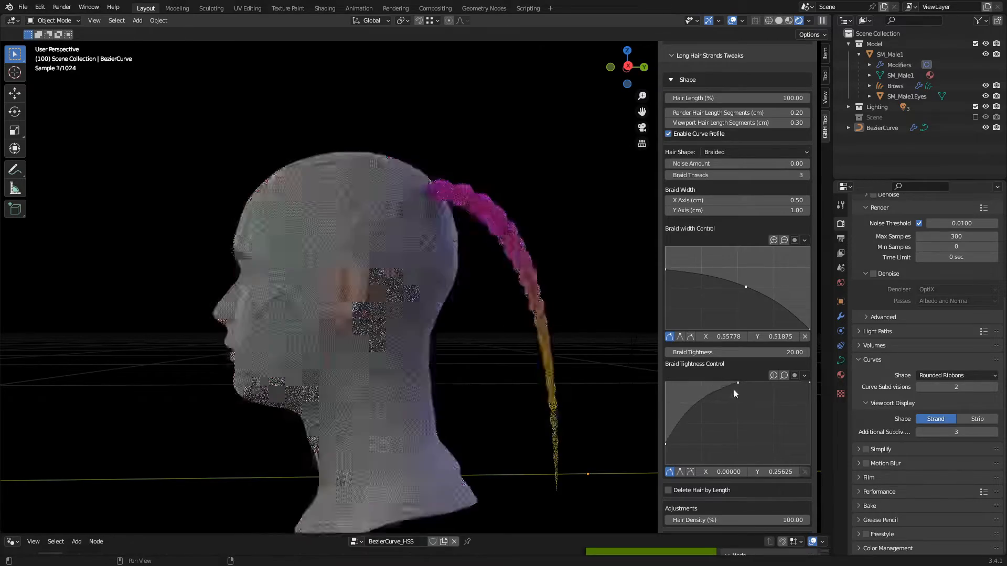
left_click_drag(764, 382, 776, 382)
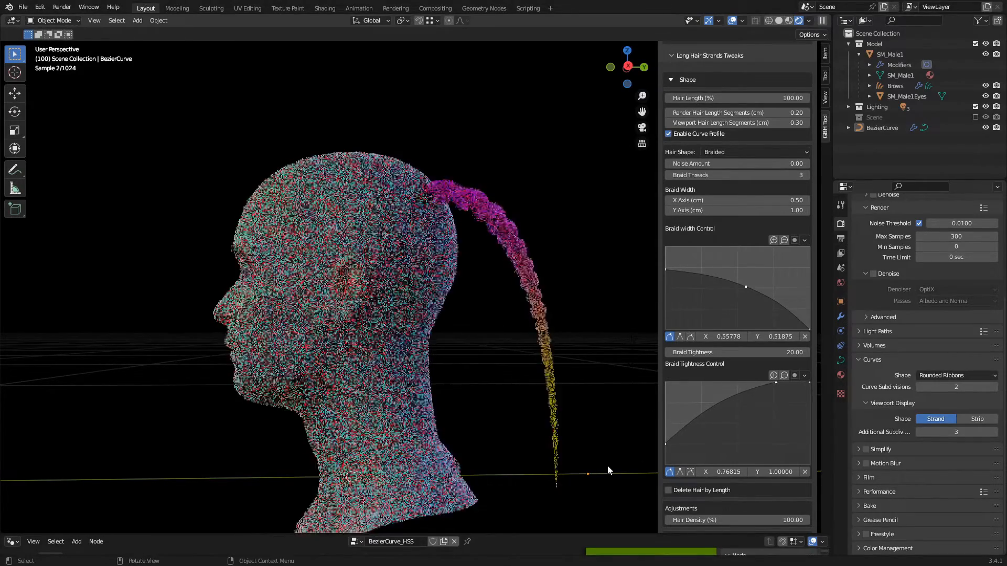
Select the SM_Male1 head and add an empty hair curves object to it.
mouse_move(580, 360)
middle_mouse_down()
mouse_move(568, 390)
mouse_move(499, 368)
mouse_move(564, 363)
middle_mouse_up()
scroll(729, 449, "down", 5)
middle_click_drag(446, 342, 392, 256)
left_click(489, 321)
left_click(392, 256)
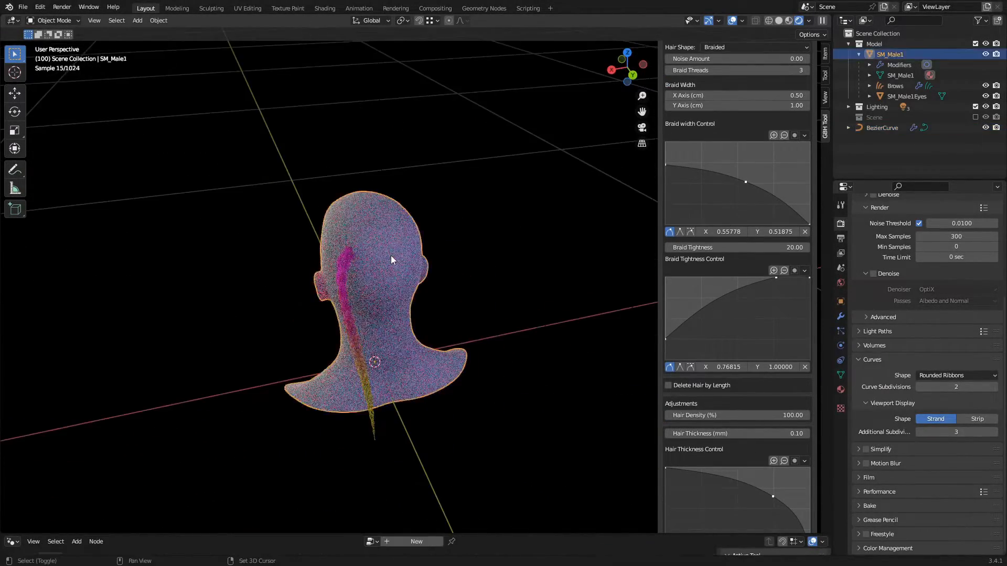
key("shift+a")
mouse_move(394, 256)
left_click(439, 318)
middle_click_drag(484, 276, 430, 273)
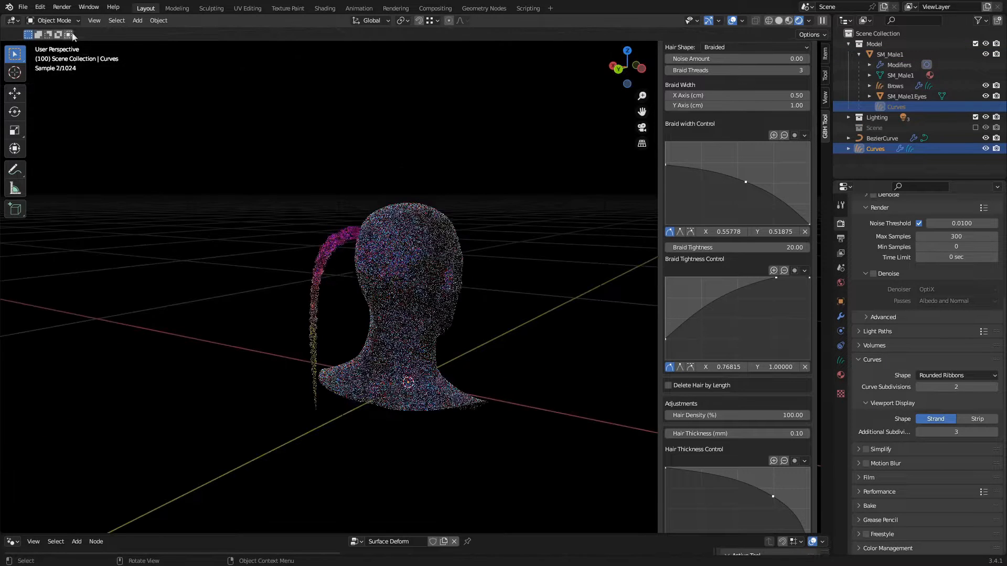
Switch the new Curves object to Sculpt Mode and add one long hair strand to the upper back of the head.
left_click(53, 20)
left_click(53, 46)
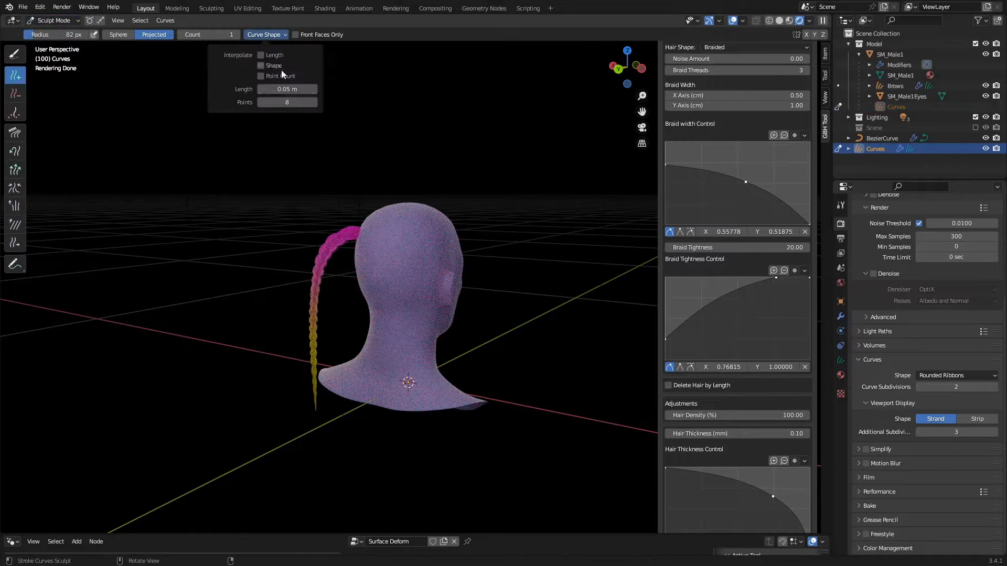
left_click(424, 222)
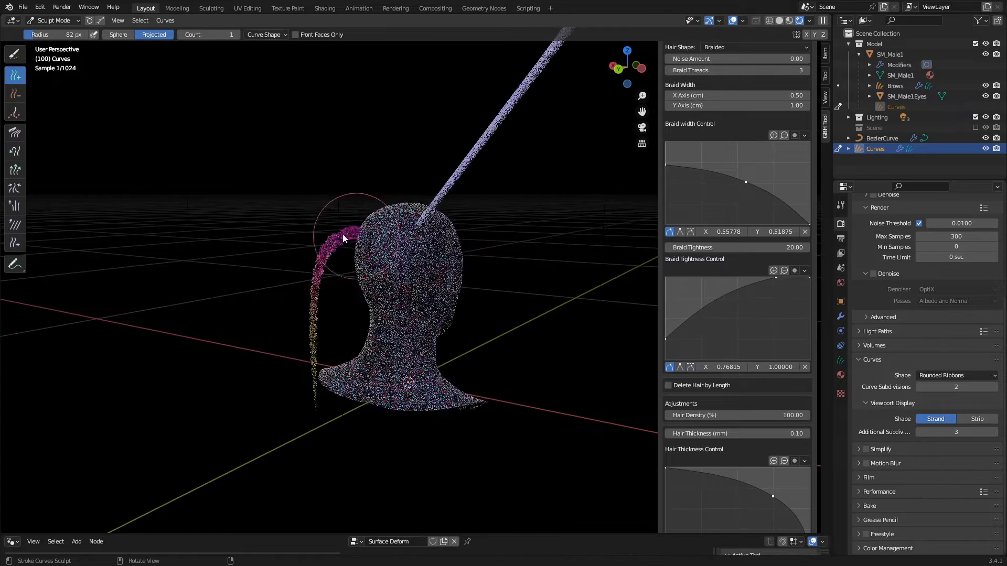
middle_click_drag(345, 234, 407, 247)
middle_click_drag(504, 210, 592, 215)
Replace BezierCurve with Curves as the hair object, set its type to Long Hair Strands and start editing the hair.
scroll(717, 106, "up", 6)
scroll(772, 98, "up", 6)
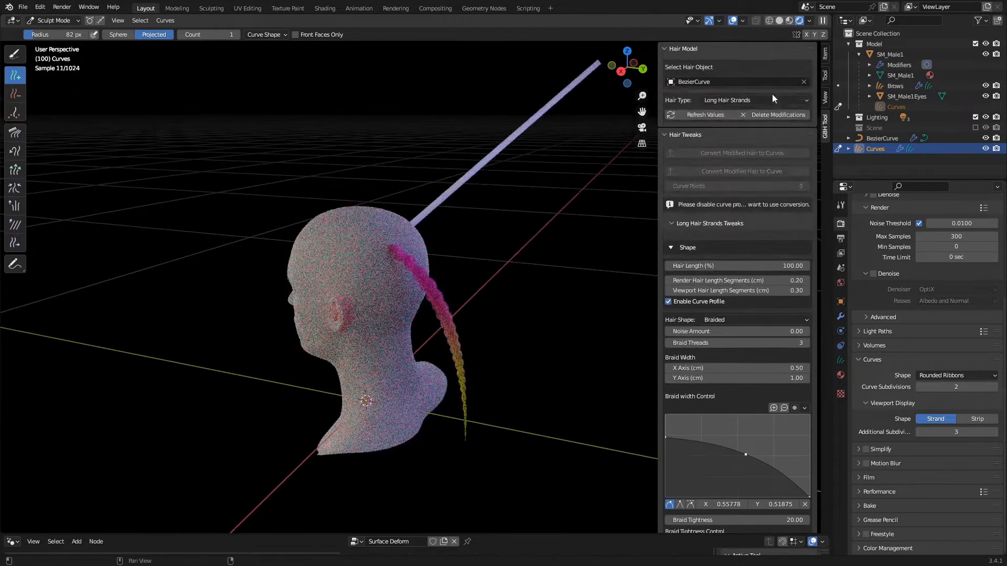
left_click(803, 82)
left_click(804, 82)
left_click(725, 100)
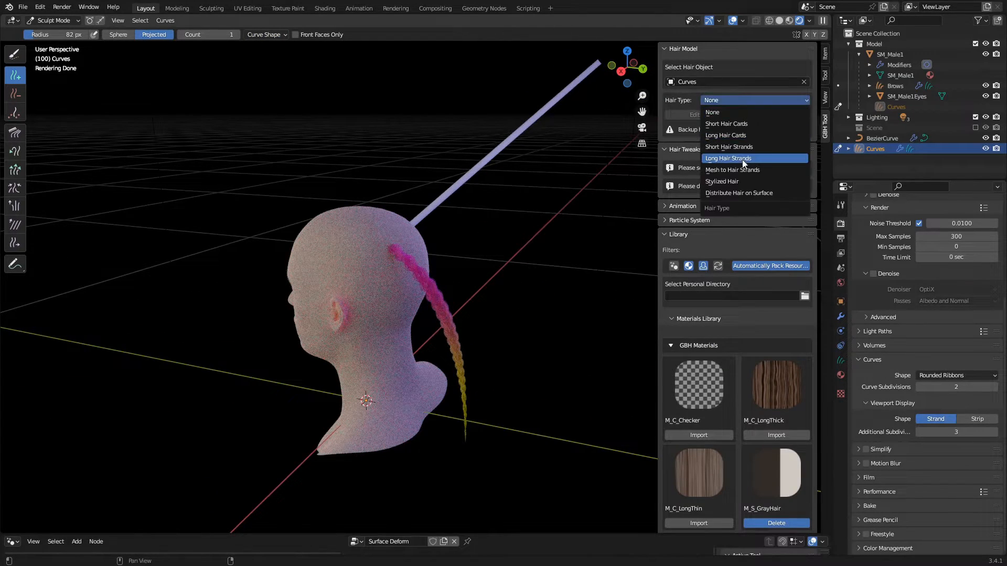
left_click(743, 161)
left_click(708, 114)
Comb the long braided strand into a wavy shape behind the head, and delete the hair modifications from Curves.
middle_click_drag(562, 126, 502, 208, "shift")
left_click(528, 219)
left_click(577, 210)
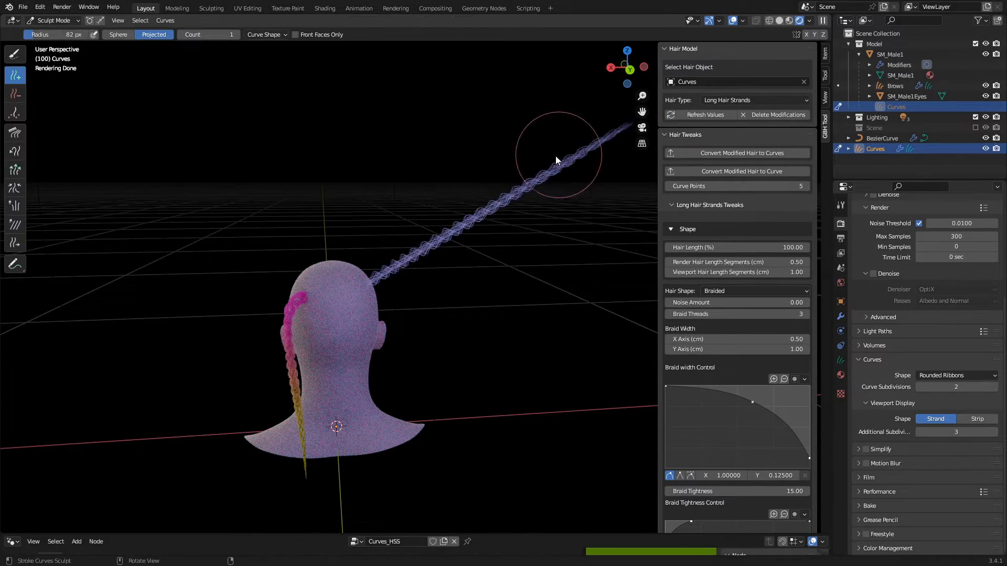
left_click(16, 133)
scroll(528, 169, "down", 3)
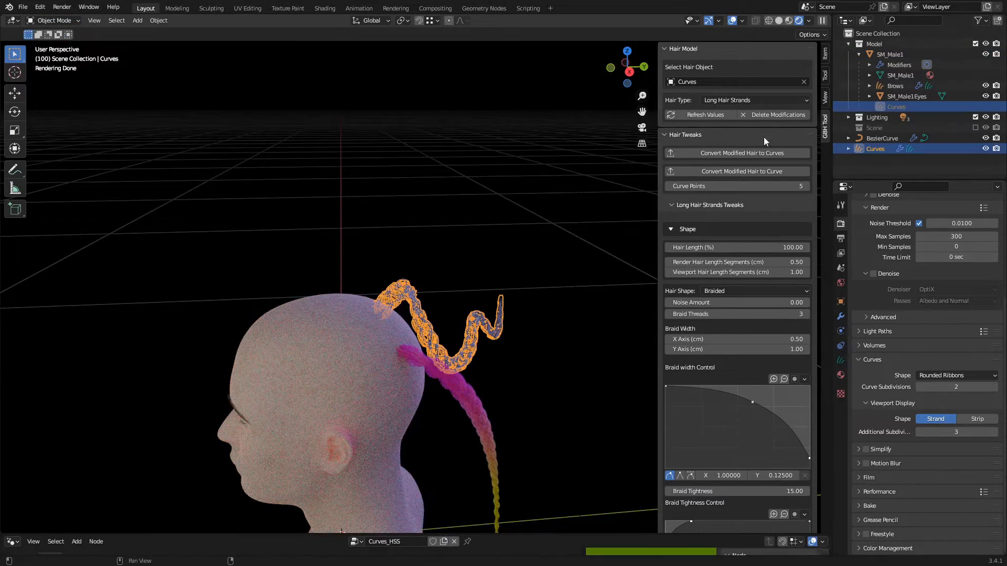
left_click(769, 116)
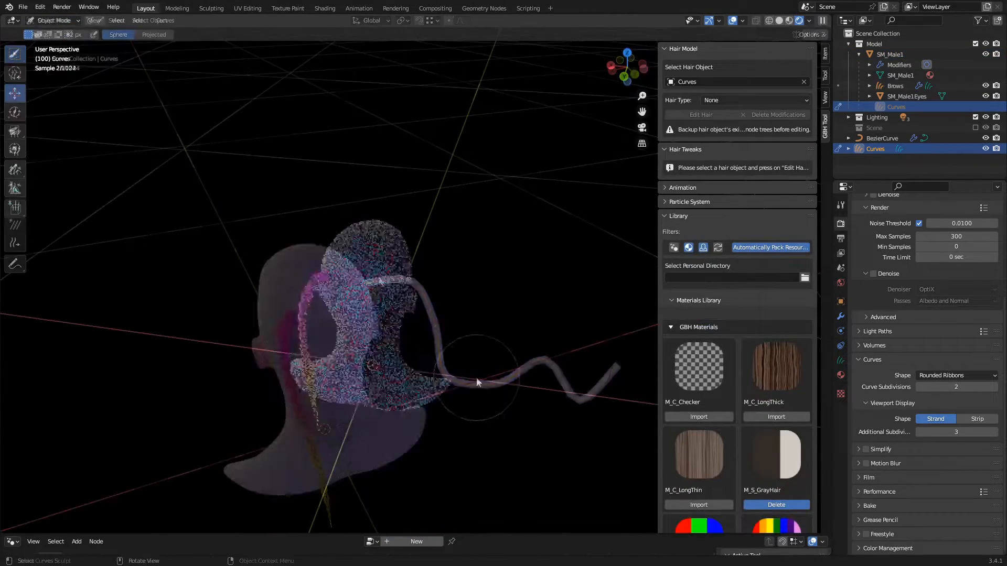
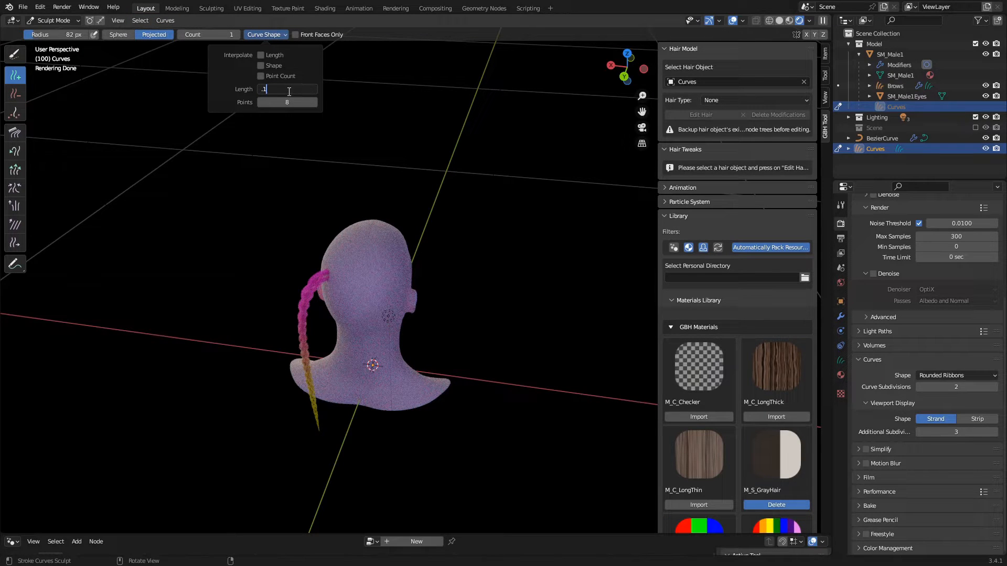
In solid shading, add short hair curves across the top of the head and comb them toward the back.
middle_click_drag(443, 194, 385, 226)
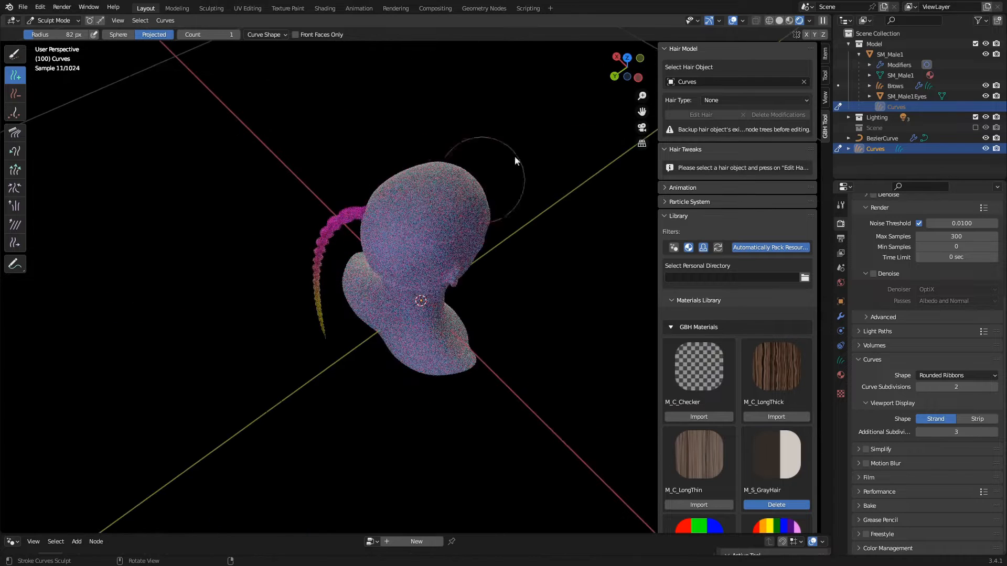
left_click(779, 21)
middle_click_drag(508, 184, 482, 190)
middle_click_drag(411, 251, 479, 213)
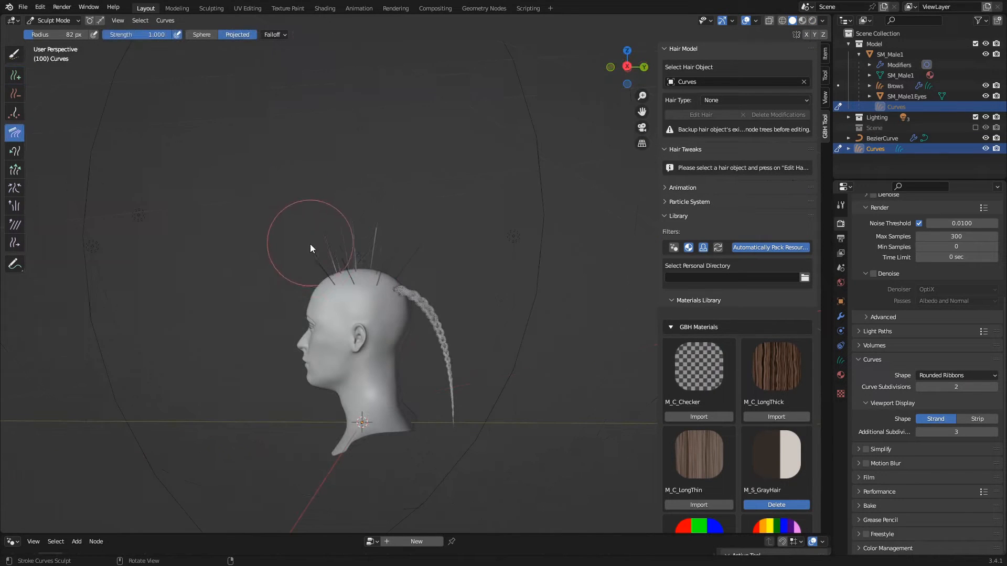
left_click_drag(310, 244, 350, 234)
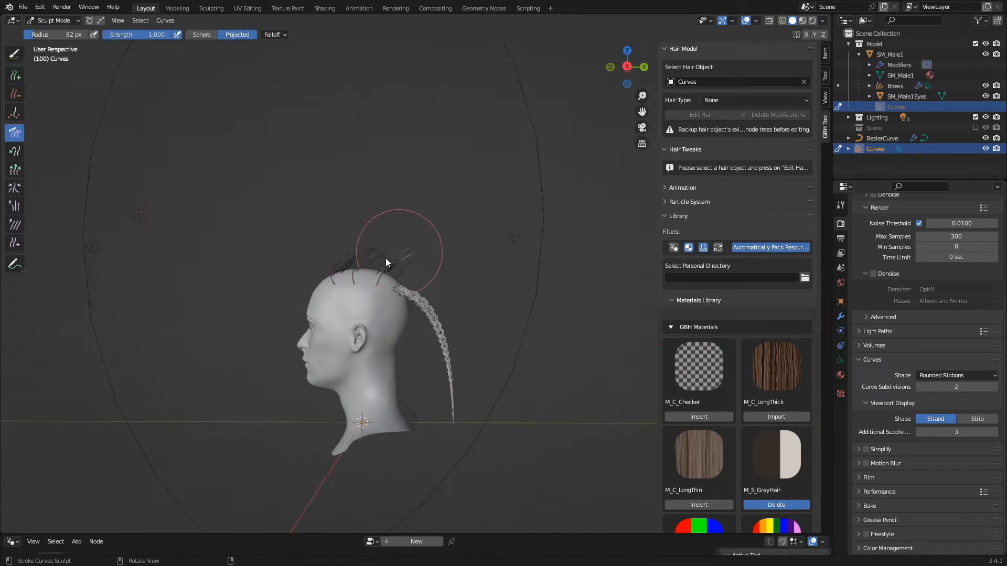
middle_click_drag(451, 234, 486, 178)
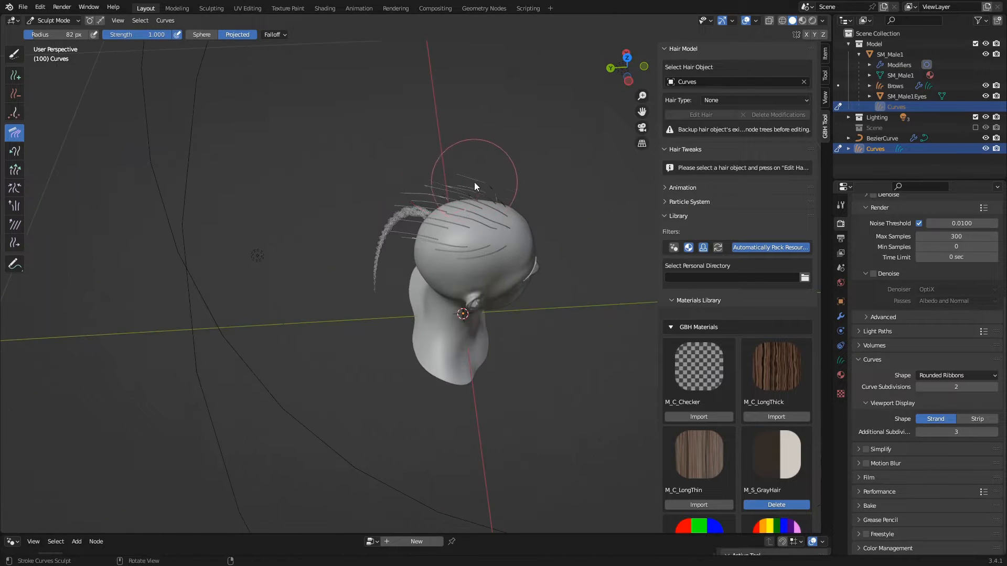
middle_click_drag(385, 219, 401, 292)
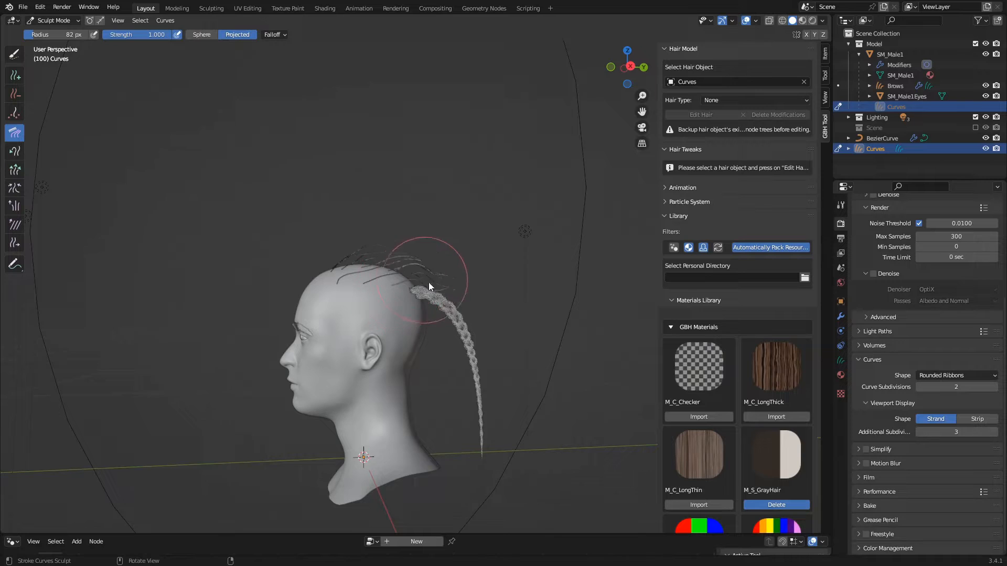
middle_click_drag(433, 206, 461, 244)
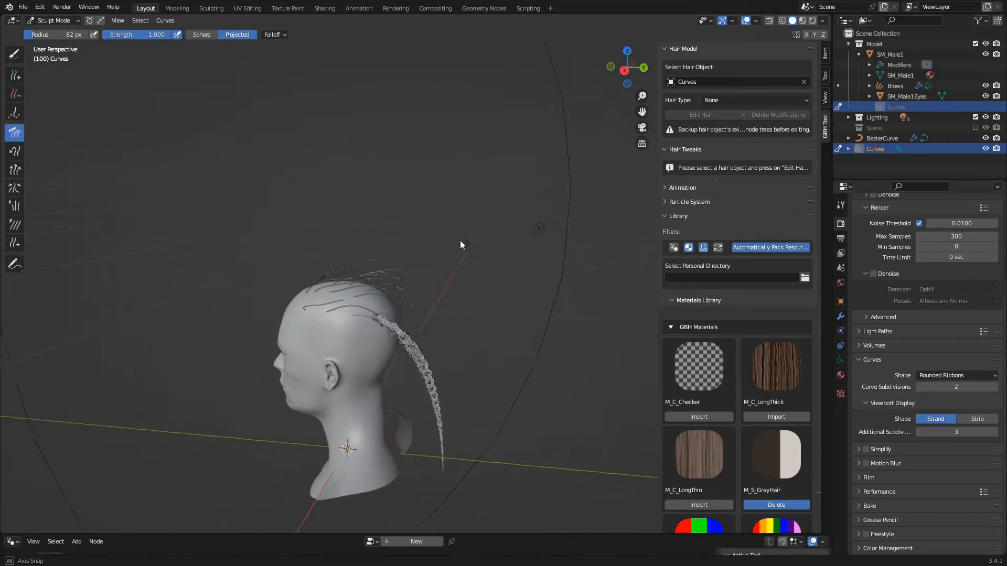
Set the hair type of Curves to Short Hair Strands, start editing the hair and deselect it.
left_click(769, 102)
left_click(763, 148)
left_click(737, 115)
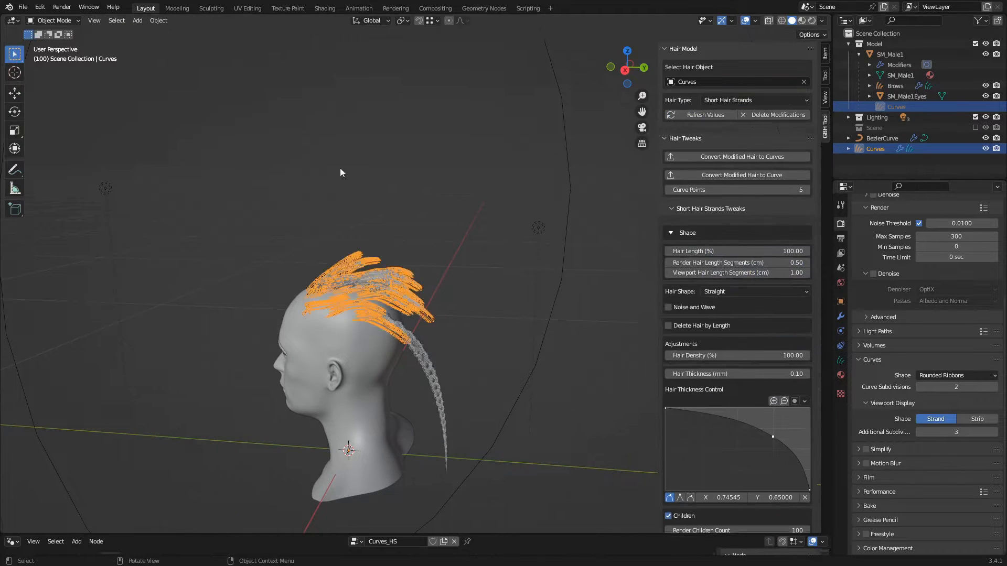
middle_click_drag(339, 168, 454, 225)
scroll(454, 225, "up", 2)
left_click(454, 227)
Disable Children for the short hair and convert the modified hair to a curve with 3 curve points.
scroll(454, 232, "up", 2)
scroll(739, 308, "down", 1)
scroll(738, 307, "down", 5)
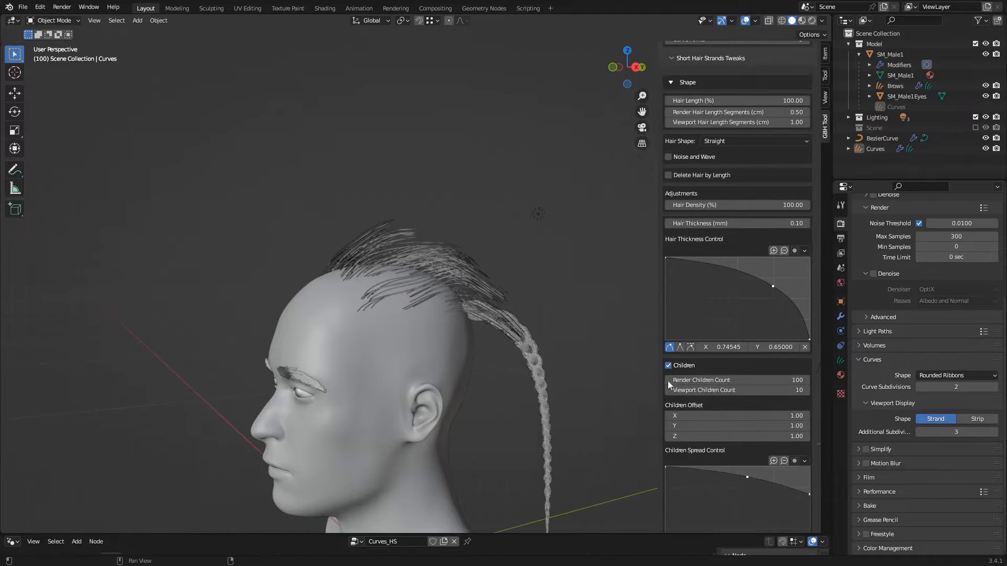
left_click(668, 381)
scroll(734, 165, "up", 6)
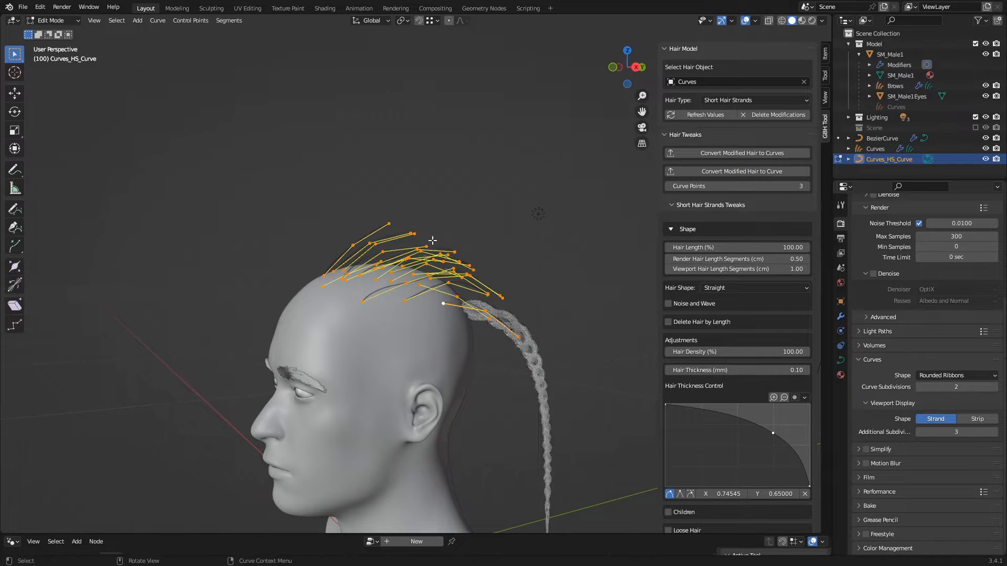
Set the spline type of all converted hair curves to Bezier and their handle type to Automatic.
scroll(432, 240, "up", 2)
right_click(429, 291)
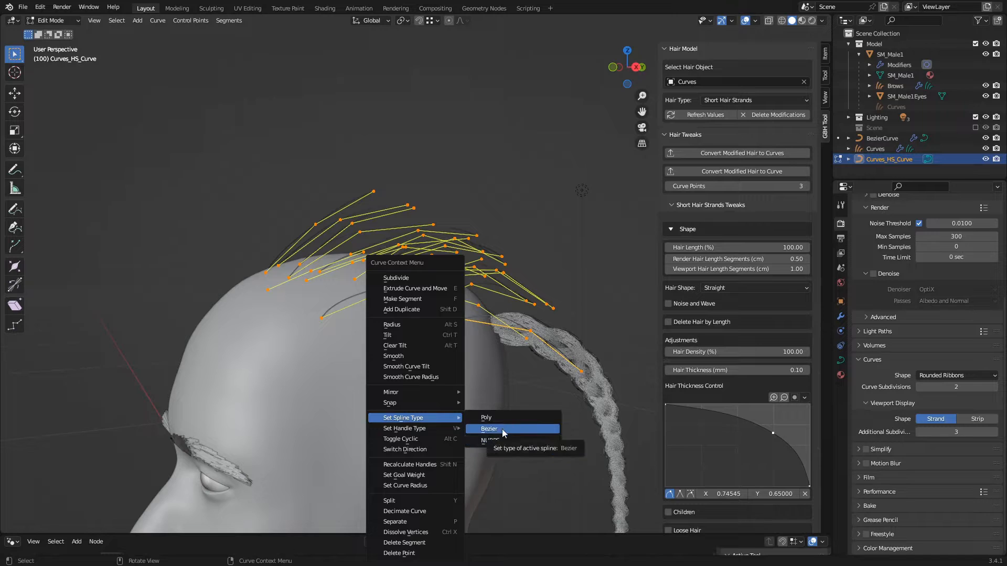
left_click(491, 429)
right_click(450, 263)
mouse_move(451, 264)
left_click(539, 267)
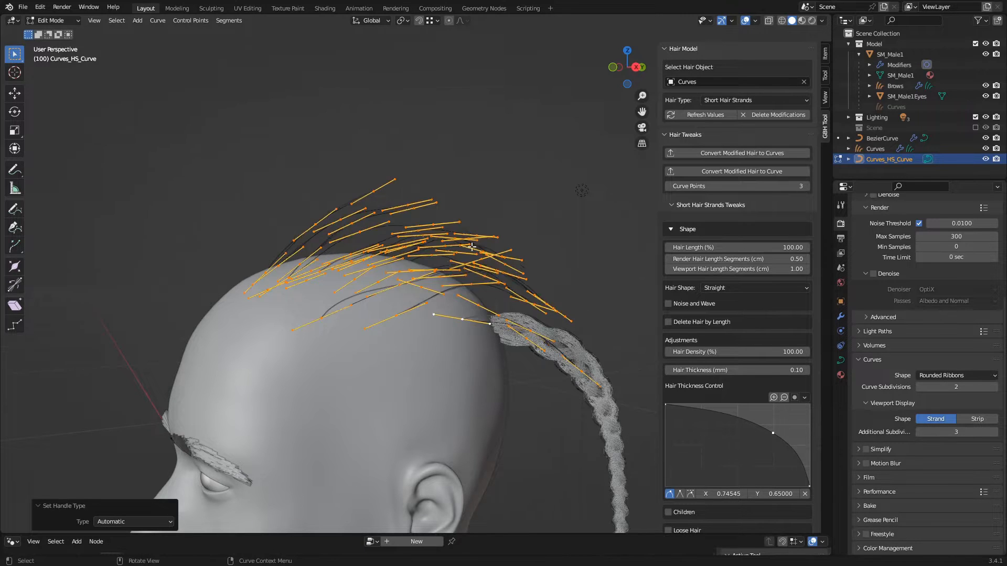
Move the middle control point of the front strand outward to bend it away from the forehead, and leave Edit Mode.
middle_click_drag(467, 225, 434, 252)
left_click(433, 252)
left_click(259, 274)
key("g")
left_click(237, 279)
key("Tab")
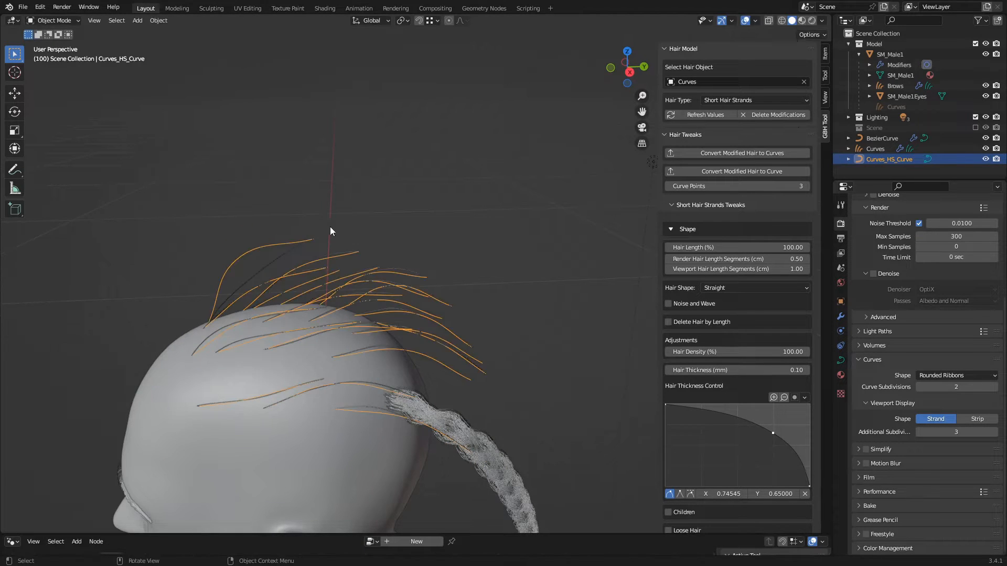
Clear the chosen hair object and move BezierCurve, Curves and Curves_HS_Curve to the Model collection.
key("alt+a")
left_click(804, 82)
left_click(885, 147)
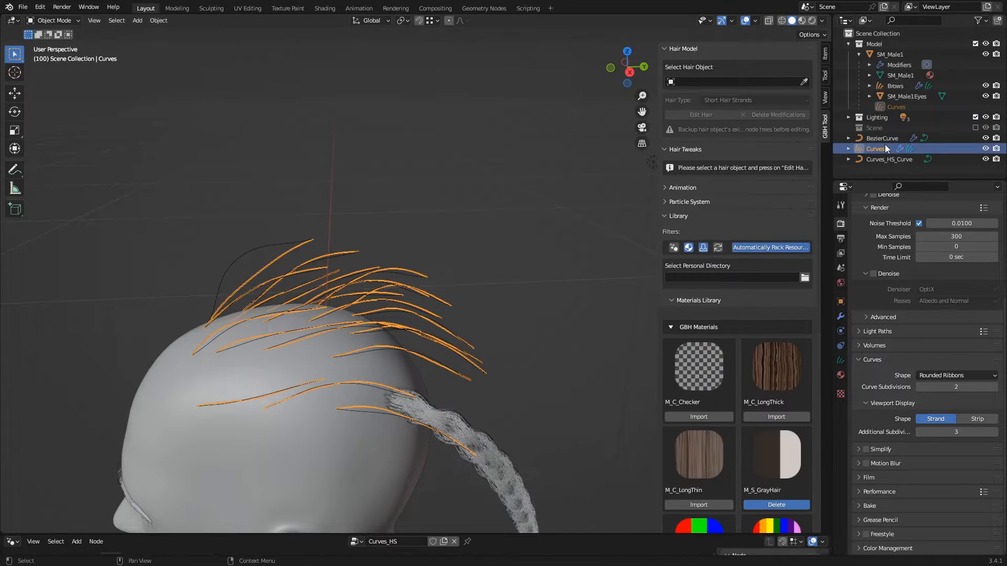
left_click(885, 159, "ctrl")
left_click(882, 141, "shift")
key("m")
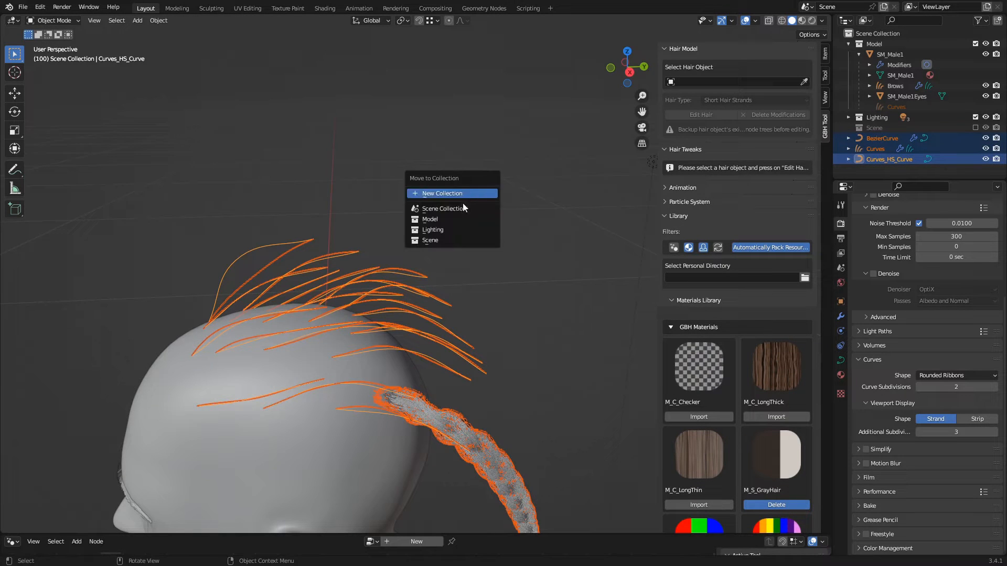
left_click(457, 219)
Hide the original Curves object, collapse the SM_Male1 hierarchy and select Curves_HS_Curve.
left_click(899, 118)
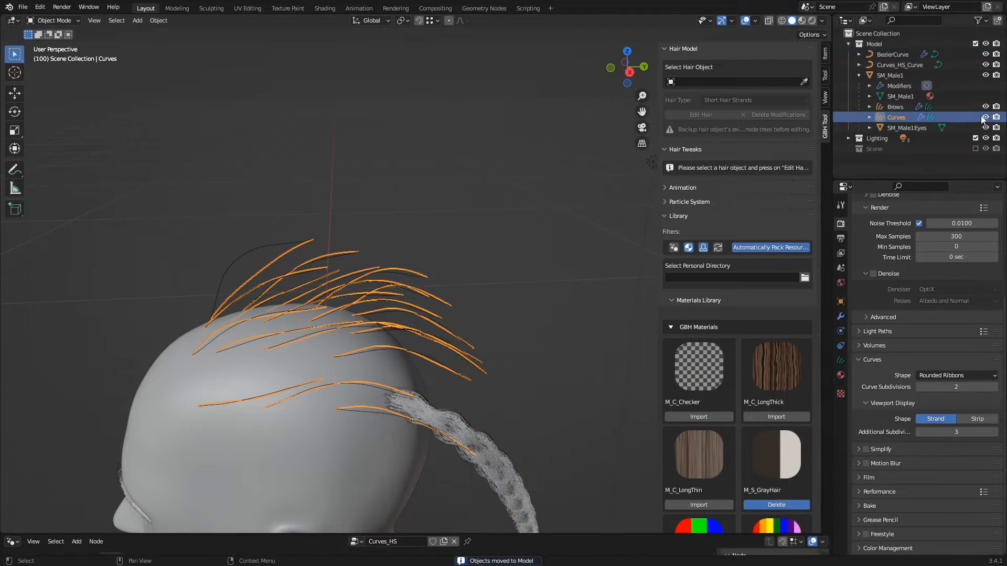
left_click(897, 119, "ctrl")
left_click(859, 75)
left_click(887, 63)
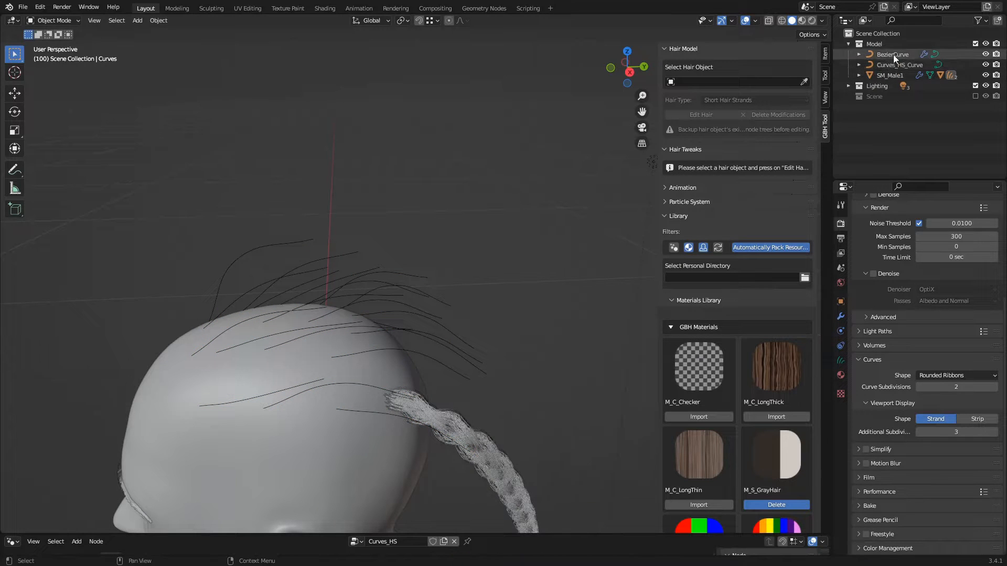
middle_click_drag(604, 184, 464, 244)
Pick Curves_HS_Curve as the hair object, set its type to Short Hair Strands and start editing the hair.
left_click(804, 81)
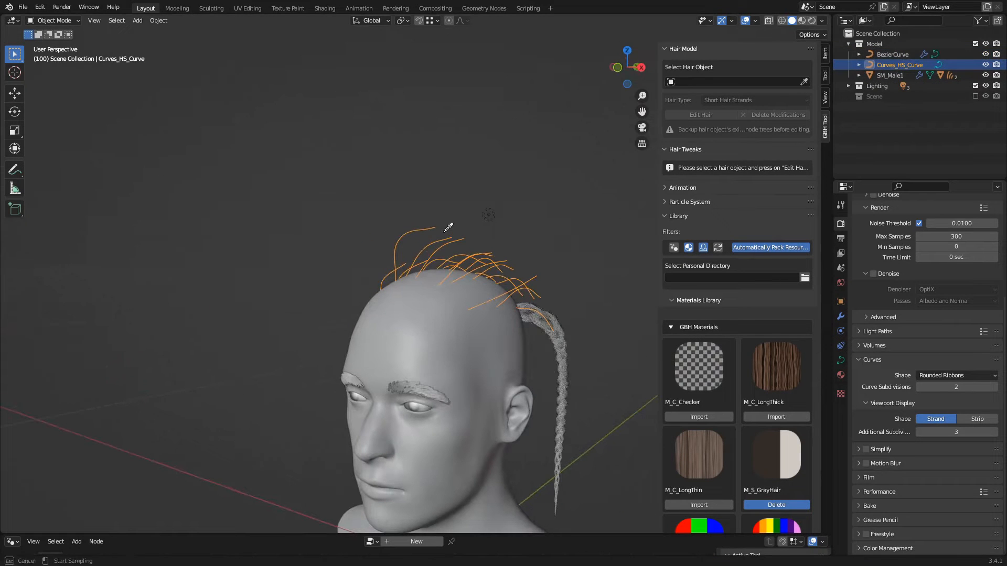
left_click(461, 241)
left_click(729, 100)
left_click(748, 146)
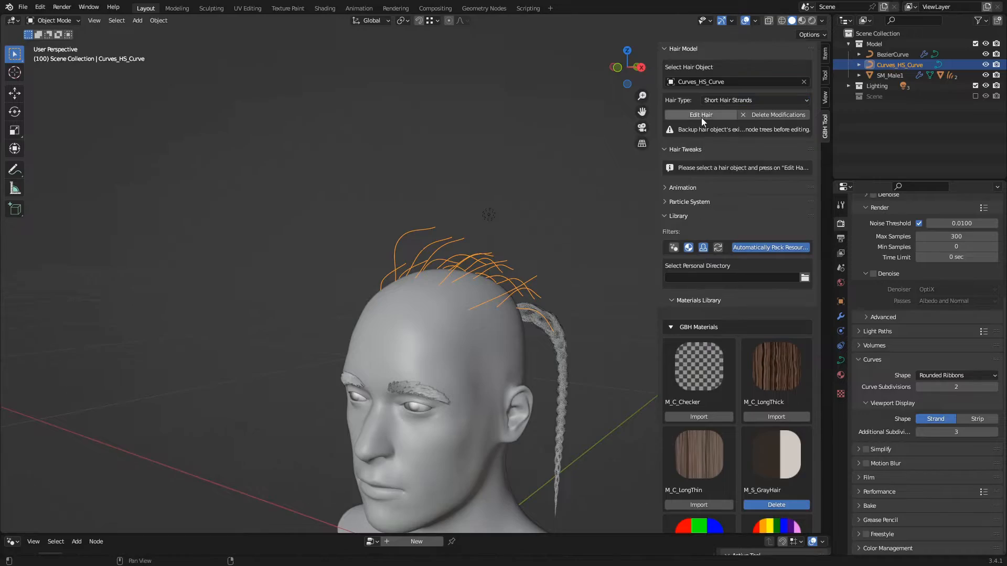
mouse_move(363, 241)
middle_mouse_down()
mouse_move(445, 193)
mouse_move(481, 243)
mouse_move(553, 287)
mouse_move(529, 349)
middle_mouse_up()
Show the viewport in rendered shading and enable the curve profile for the Curves_HS_Curve hair.
left_click(812, 20)
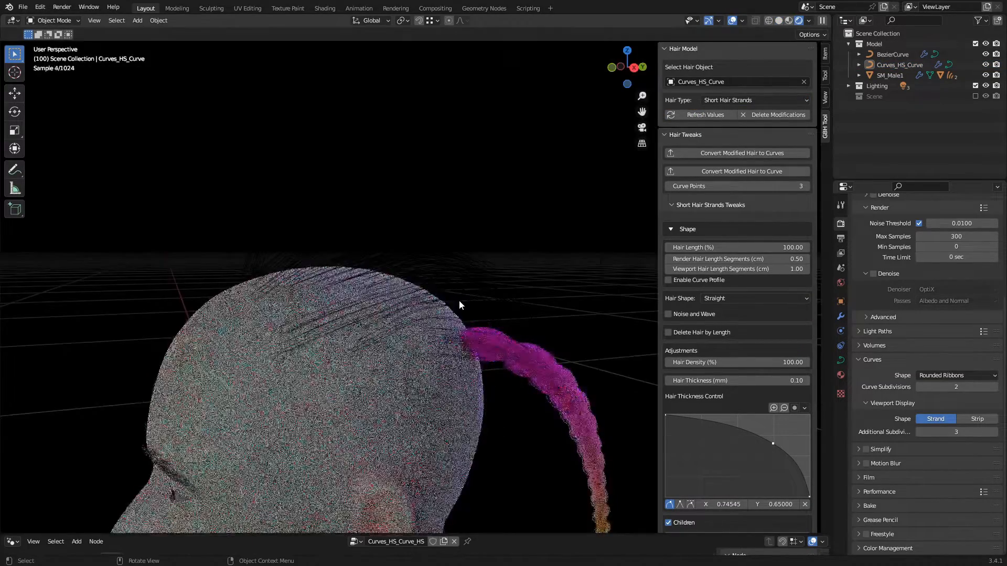
scroll(458, 300, "down", 4)
middle_click_drag(458, 301, 505, 325)
left_click(672, 281)
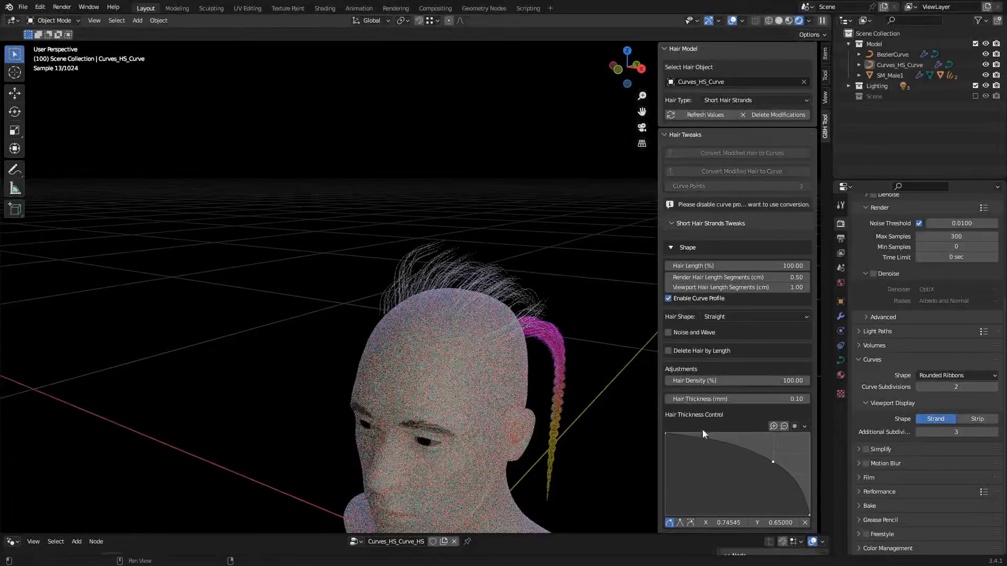
Assign the M_S_YColors material to the Curves_HS_Curve hair.
scroll(703, 420, "down", 20)
scroll(700, 397, "up", 8)
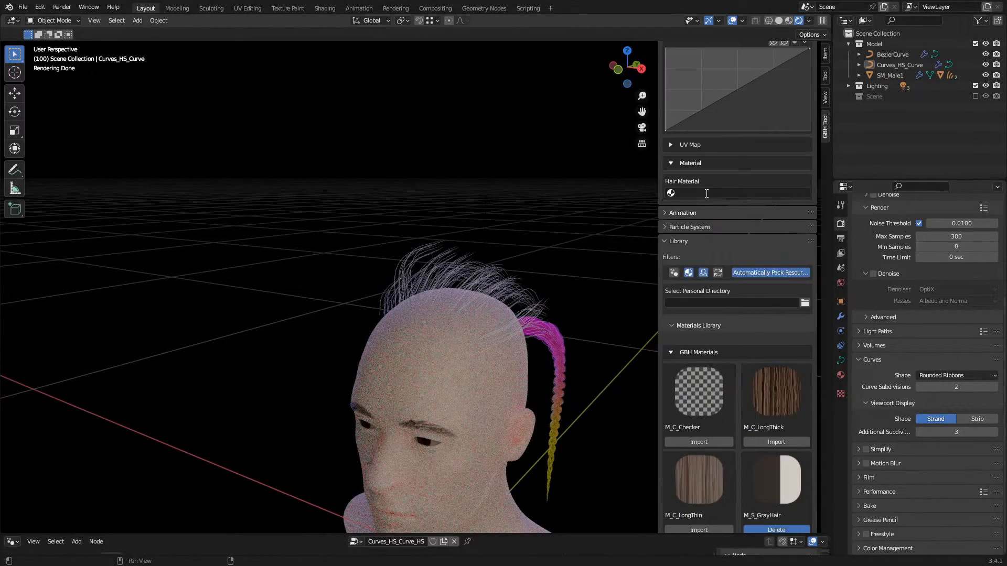
left_click(734, 192)
left_click(703, 251)
middle_click_drag(558, 242, 513, 243)
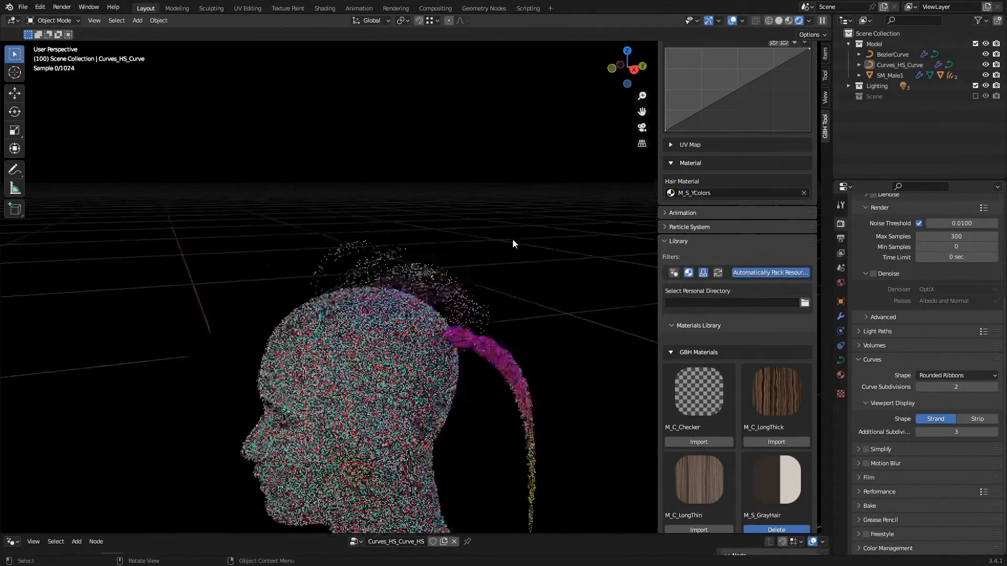
Enter Edit Mode on Curves_HS_Curve and move the front strand's middle control point closer to the scalp.
scroll(486, 309, "up", 3)
left_click(437, 275)
key("Tab")
left_click(271, 245)
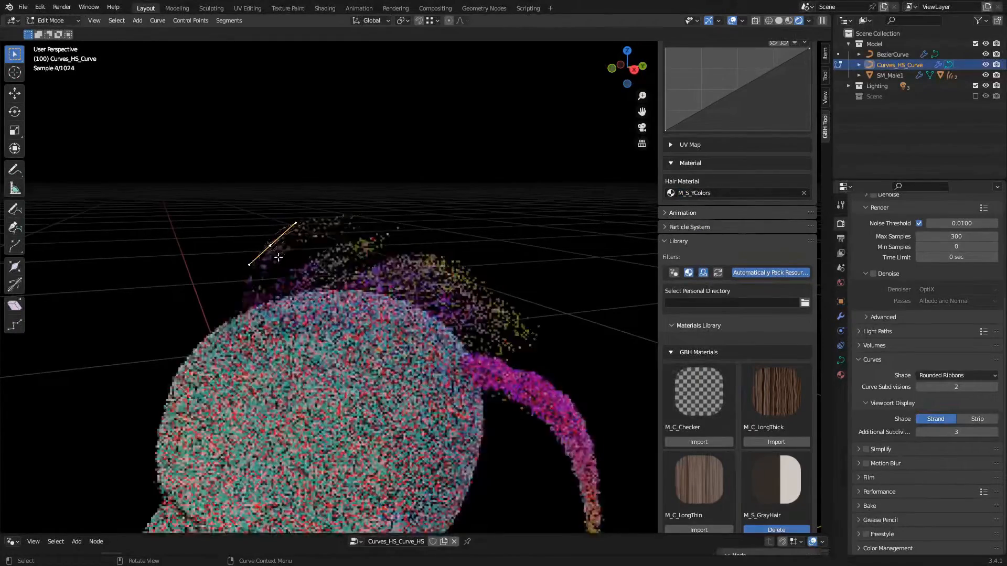
key("g")
left_click(291, 261)
Switch to solid shading, reposition the selected strand point from another angle, leave Edit Mode and save the file.
left_click(779, 21)
mouse_move(415, 251)
middle_mouse_down()
mouse_move(428, 346)
mouse_move(398, 262)
mouse_move(482, 284)
middle_mouse_up()
key("g")
left_click(409, 351)
key("Tab")
key("ctrl+s")
scroll(483, 286, "down", 3)
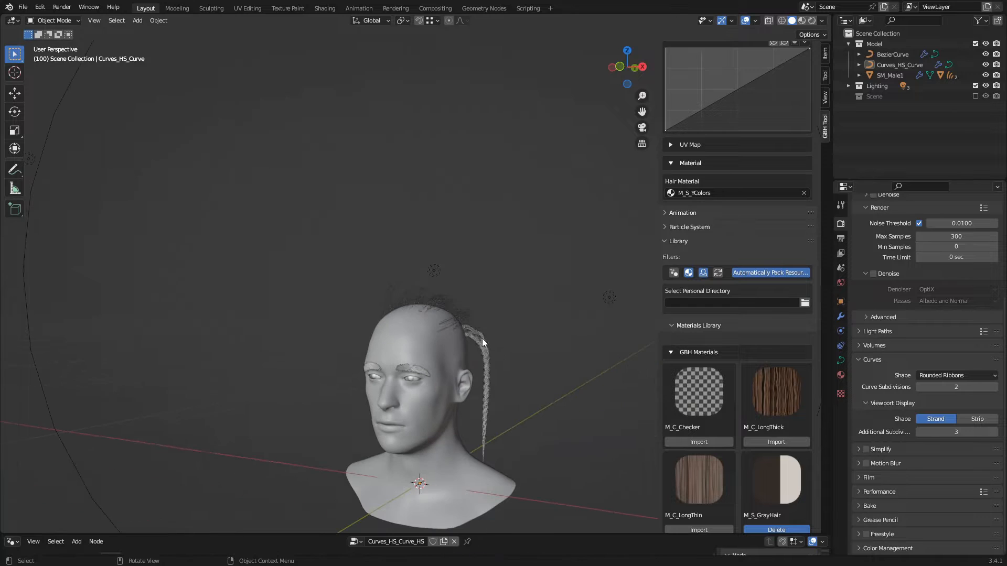
scroll(716, 209, "up", 10)
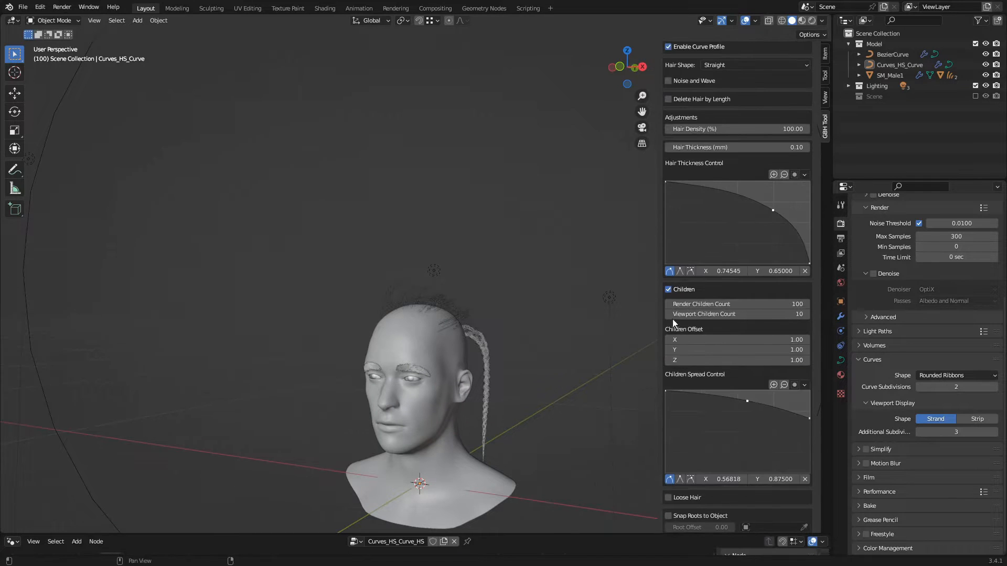
Enable Noise and Wave for the Curves_HS_Curve hair and set its noise amount to 0.5.
scroll(718, 226, "up", 6)
scroll(725, 251, "down", 9)
scroll(741, 363, "up", 12)
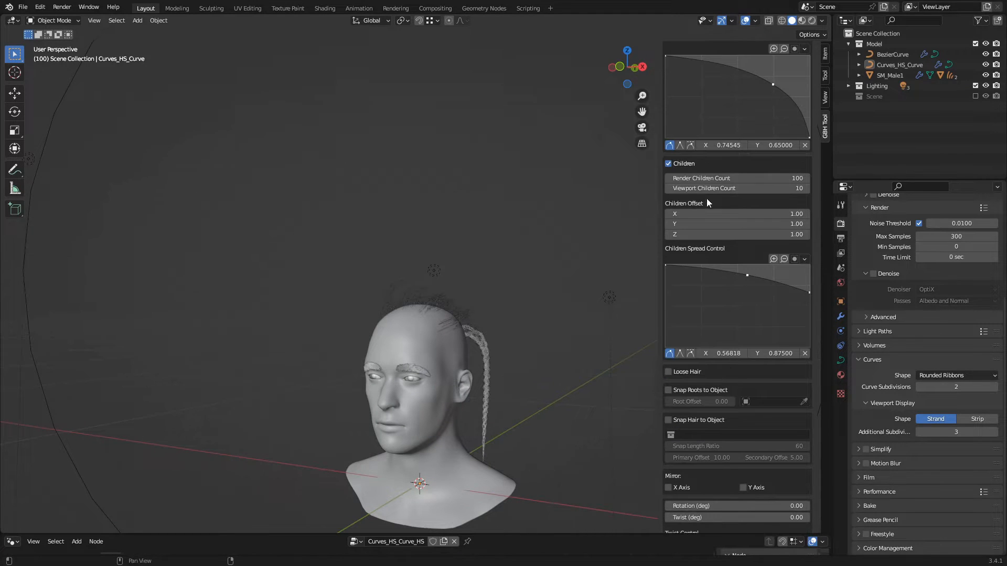
scroll(525, 272, "up", 6)
scroll(471, 334, "down", 2)
scroll(735, 262, "up", 2)
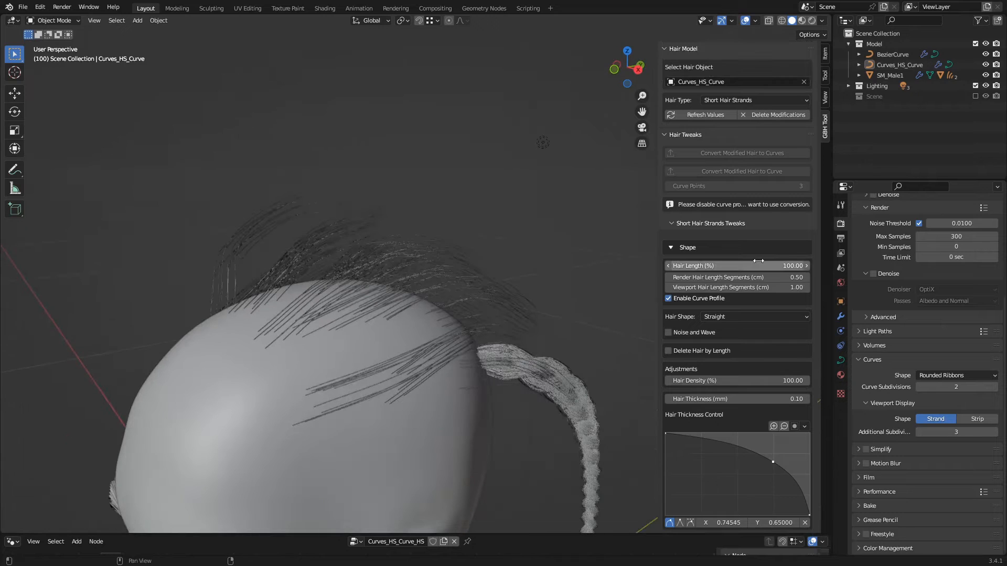
left_click(686, 334)
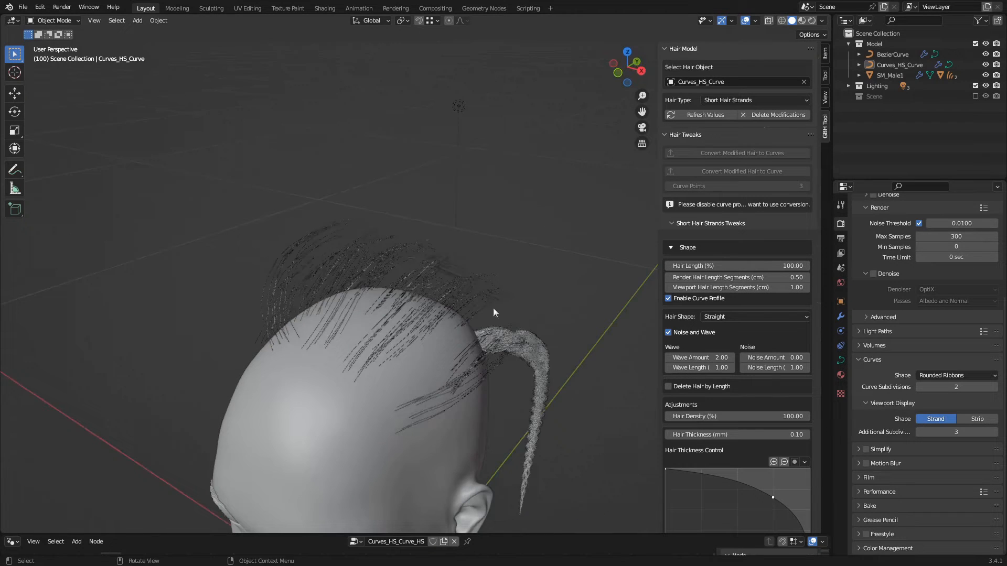
left_click(785, 357)
type("0.5")
key("Return")
middle_click_drag(471, 297, 473, 322)
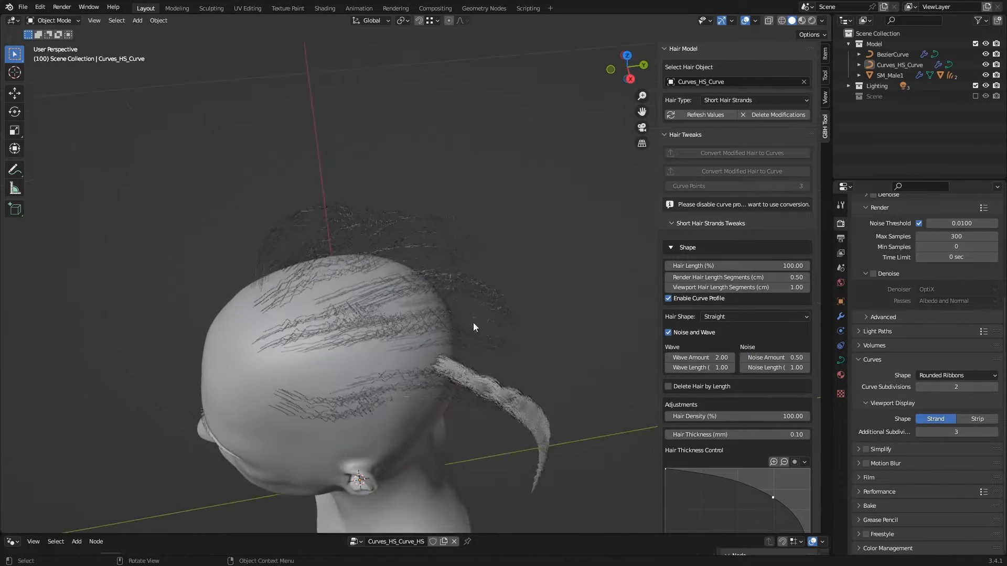
Disable the curve profile of Curves_HS_Curve and convert the modified hair to curves.
left_click(668, 299)
middle_click_drag(474, 253, 503, 236)
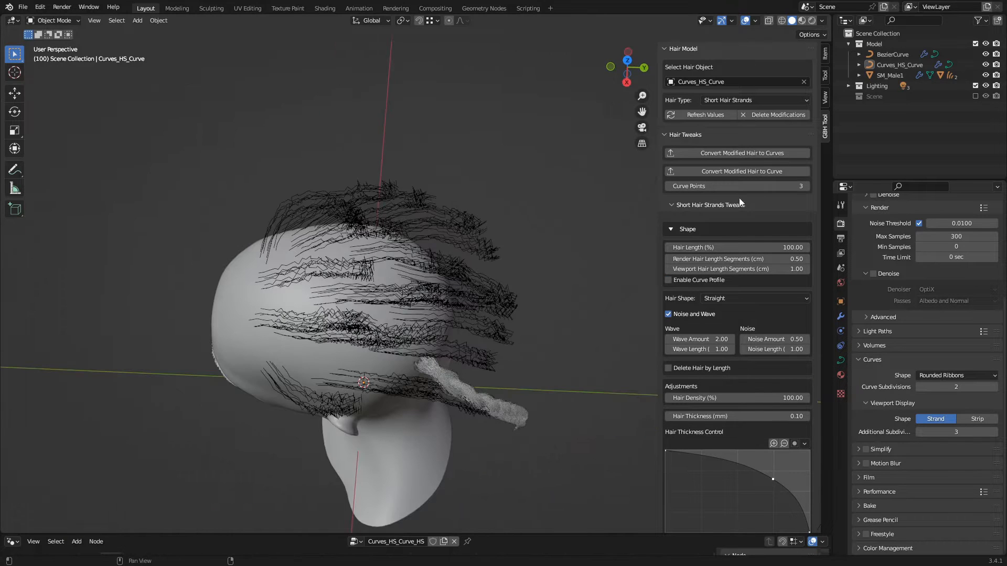
left_click(738, 152)
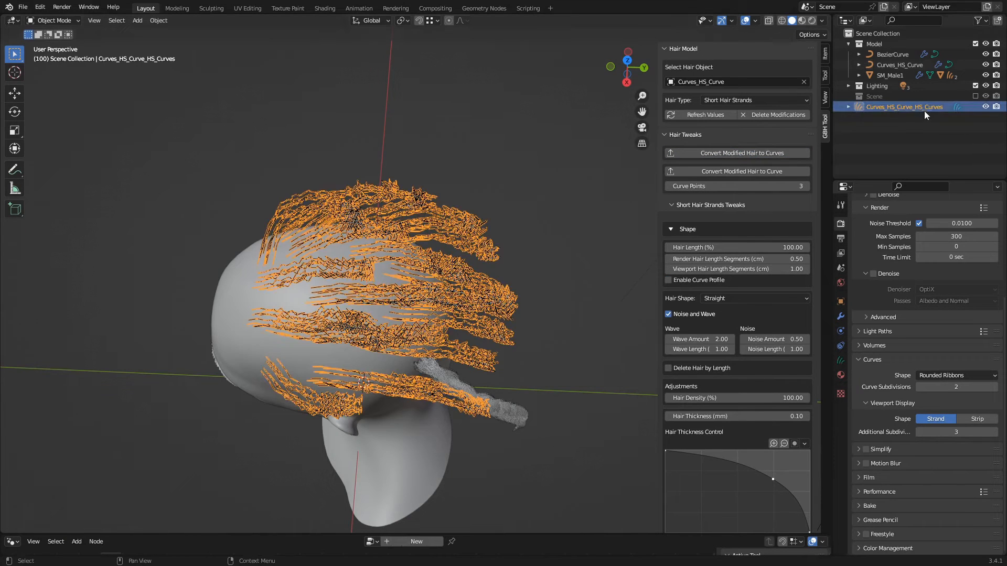
middle_click_drag(362, 272, 434, 216)
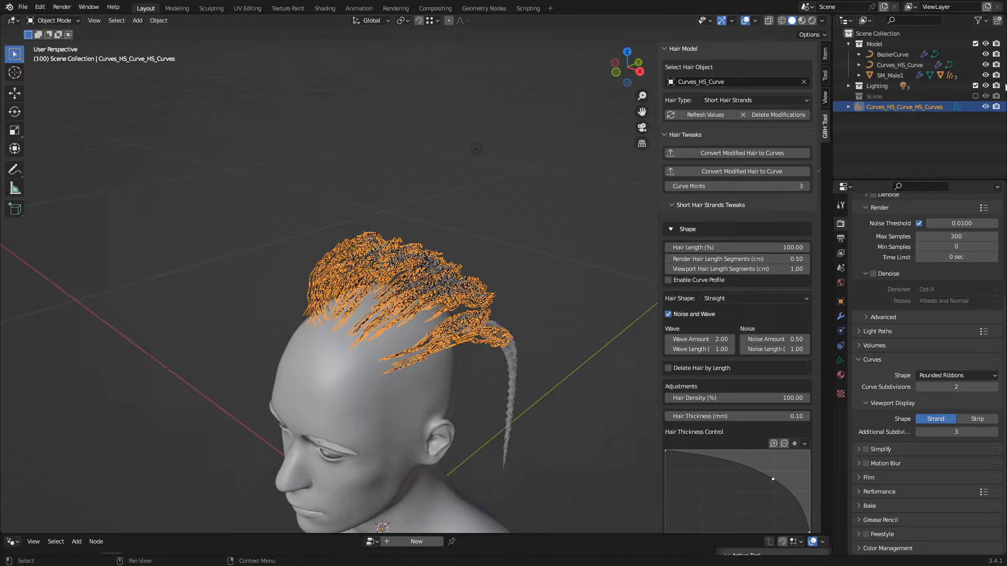
Hide Curves_HS_Curve in the viewport and renders, and parent the converted hair curves to SM_Male1.
left_click(986, 65)
left_click(996, 65)
left_click(320, 376, "shift")
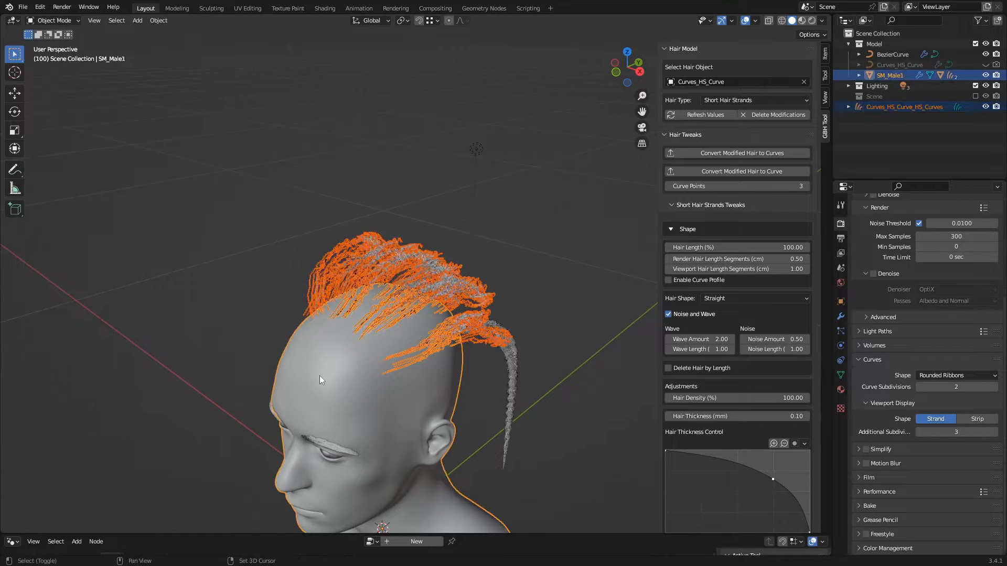
key("ctrl+p")
left_click(319, 376)
Move Curves_HS_Curve_HS_Curves to the Model collection and set its surface UV map to automap.
left_click(905, 107)
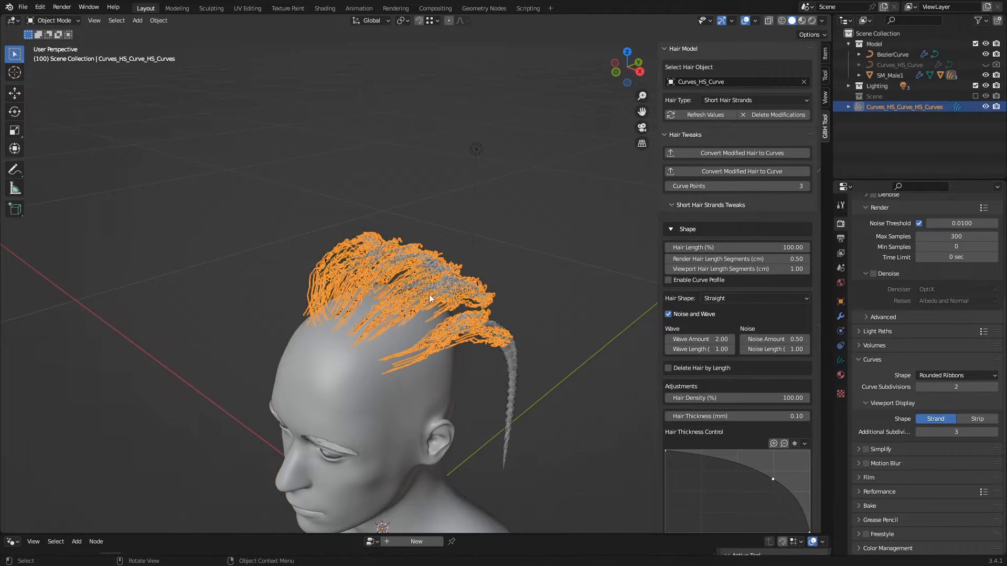
left_click(841, 360)
left_click(405, 391)
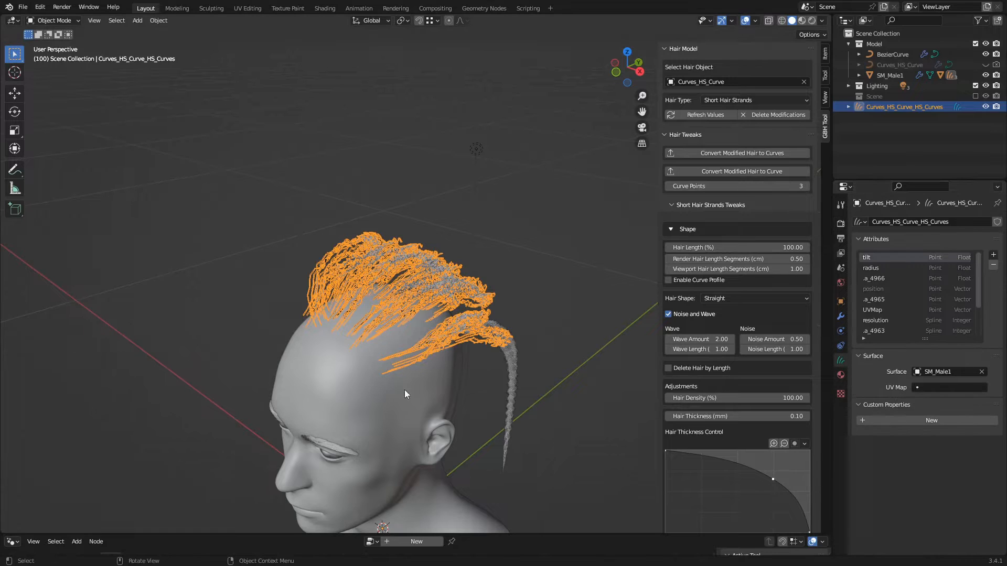
key("m")
left_click(439, 272)
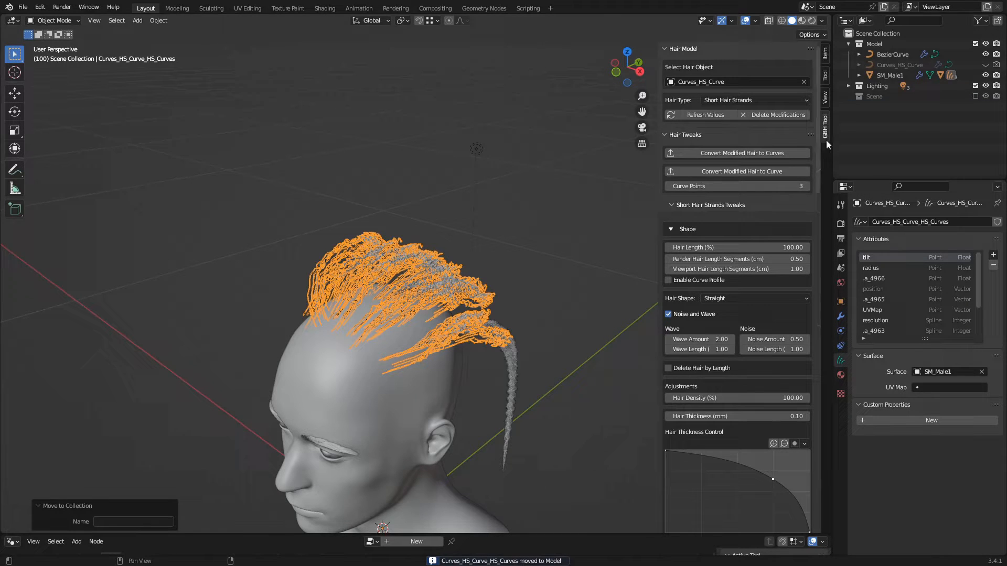
left_click(859, 75)
left_click(971, 388)
left_click(939, 399)
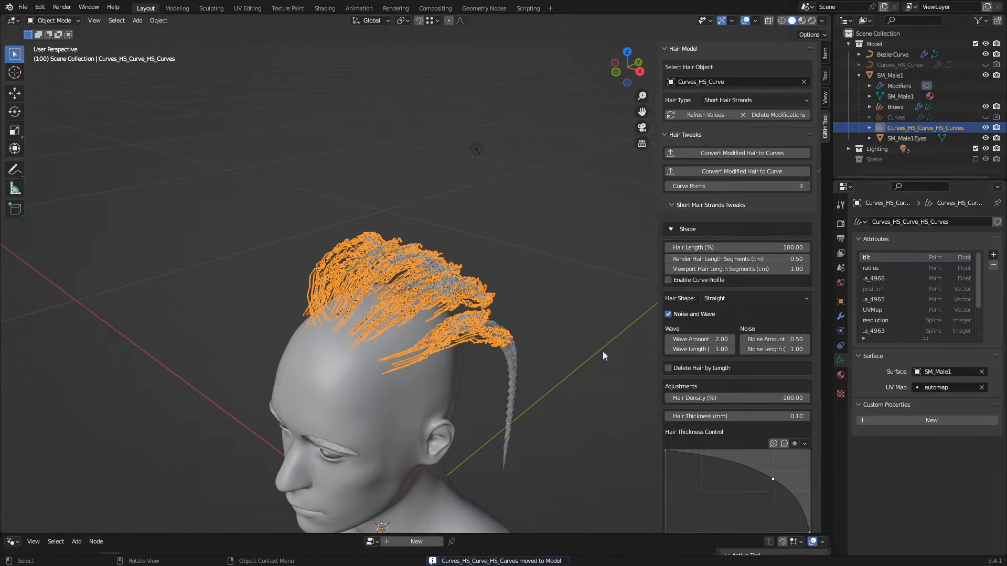
Preview the converted hair curves on the head in rendered shading.
middle_click_drag(472, 283, 451, 274)
left_click(813, 20)
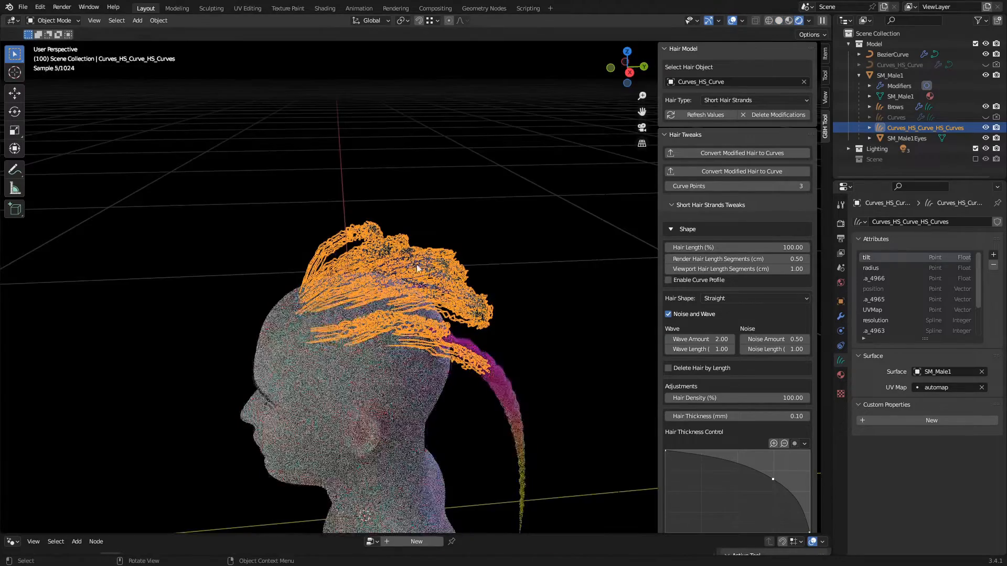
middle_click_drag(425, 241, 462, 216)
left_click(623, 107)
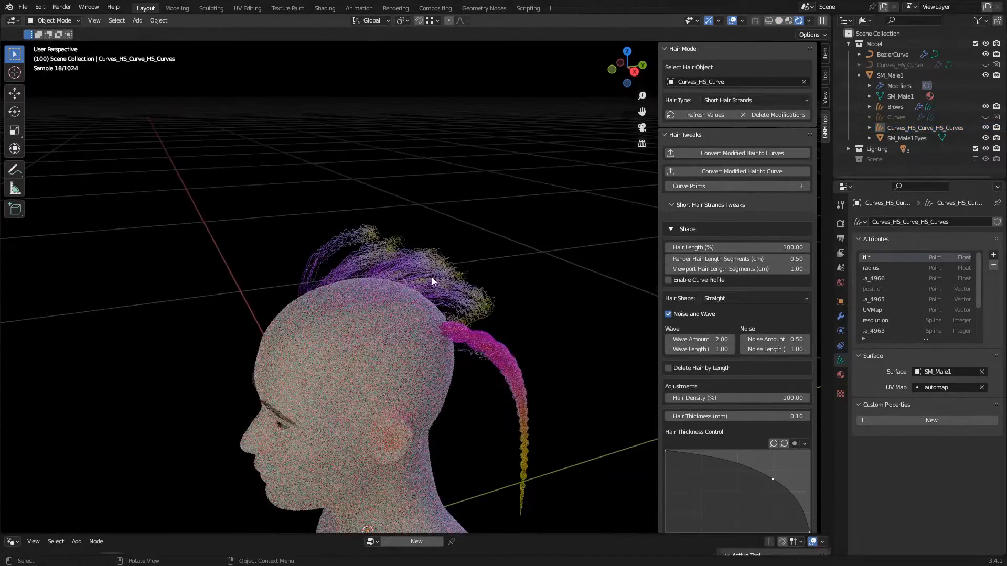
Pick Curves_HS_Curve_HS_Curves as the hair object and set it up for editing as Short Hair Strands with children enabled.
left_click(803, 82)
left_click(804, 82)
left_click(390, 235)
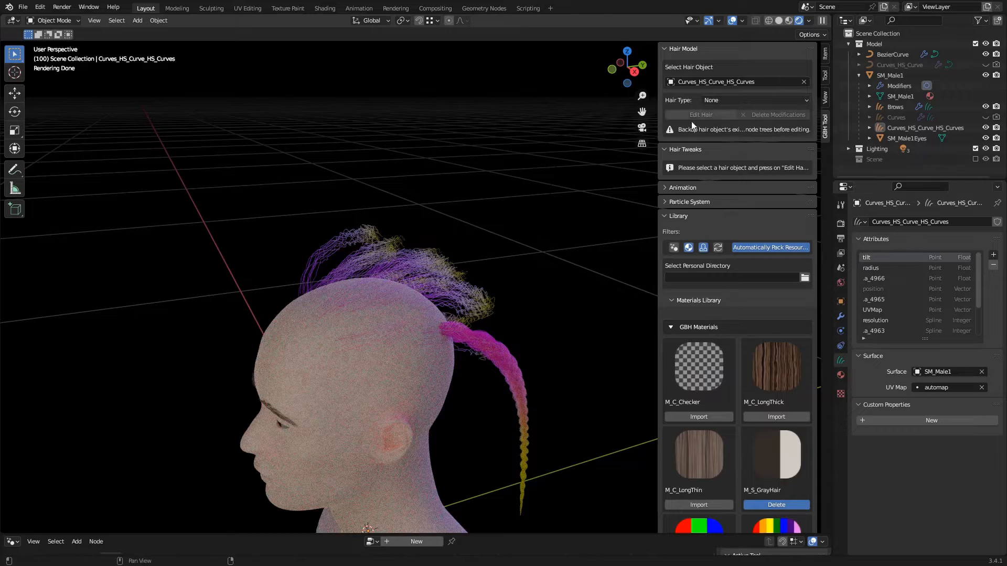
left_click(720, 100)
left_click(728, 147)
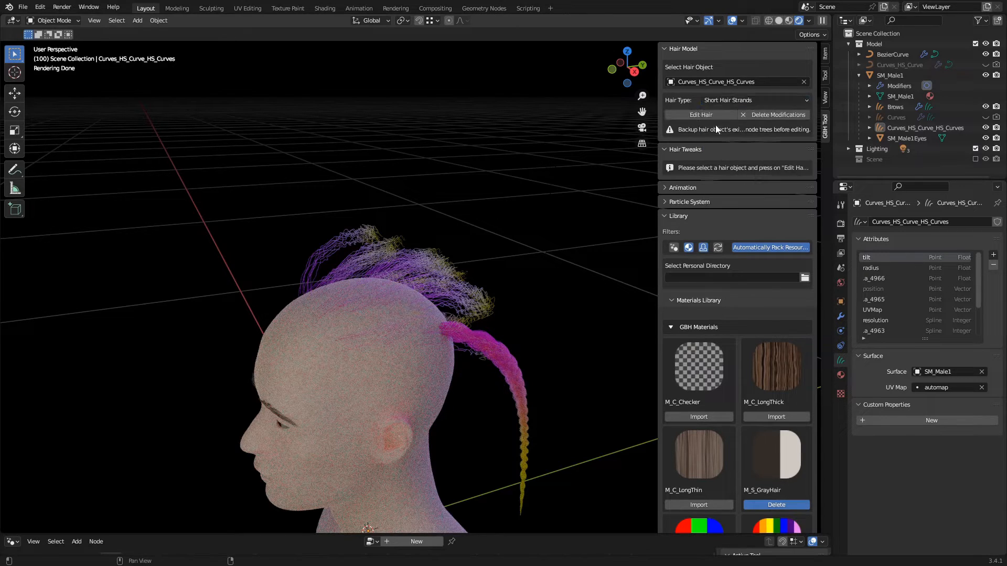
left_click(700, 115)
left_click(456, 202)
scroll(750, 374, "down", 7)
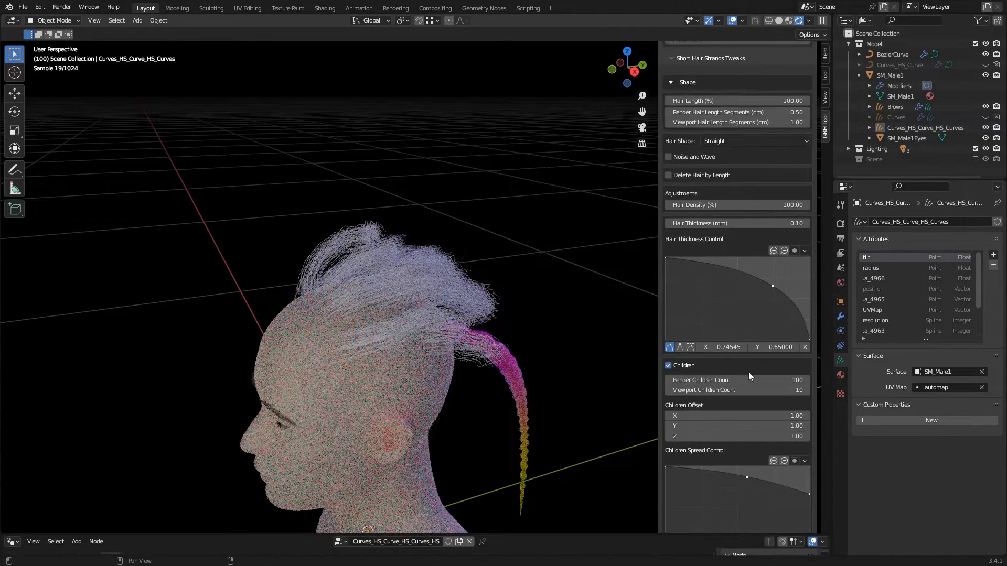
Enter Sculpt Mode on the converted hair curves and switch the viewport to solid shading.
left_click(365, 266)
key("ctrl+Tab")
left_click(278, 199)
mouse_move(182, 203)
middle_mouse_down()
mouse_move(373, 272)
mouse_move(400, 356)
middle_mouse_up()
scroll(401, 331, "down", 1)
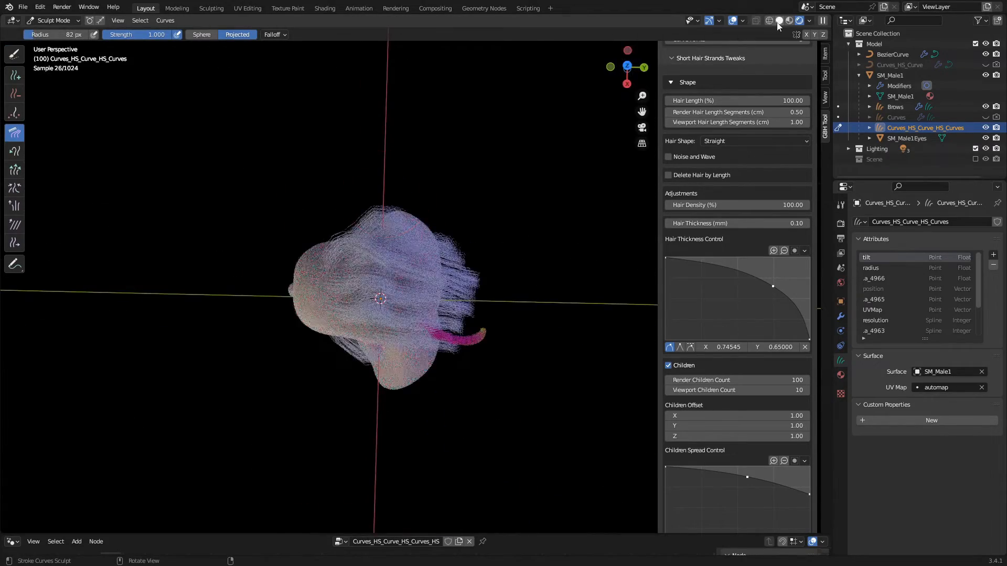
left_click(780, 21)
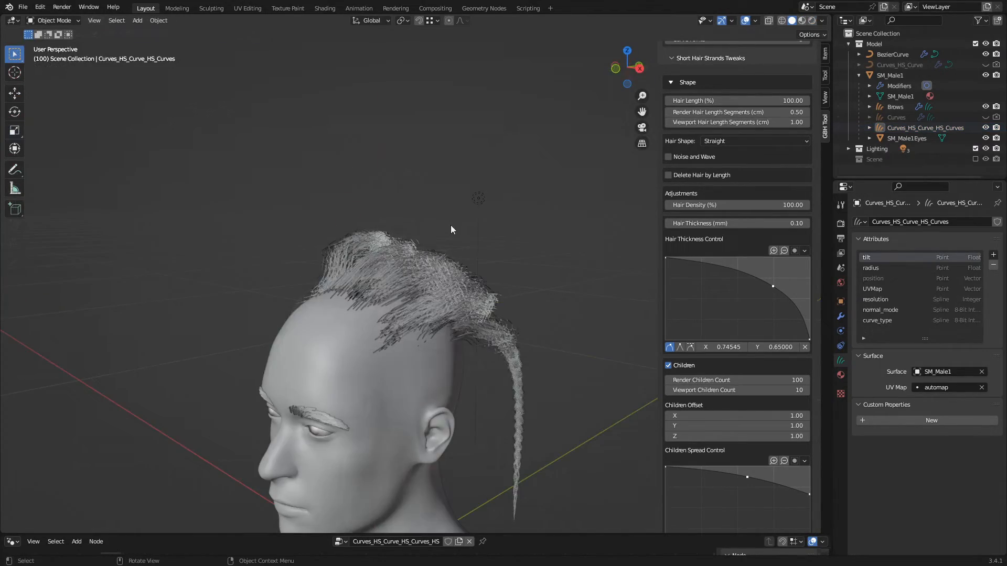
Delete the converted Curves_HS_Curve_HS_Curves hair and the hidden Curves_HS_Curve object.
scroll(451, 226, "down", 4)
mouse_move(451, 225)
middle_mouse_down()
mouse_move(282, 259)
mouse_move(370, 285)
mouse_move(404, 329)
middle_mouse_up()
scroll(282, 260, "up", 4)
scroll(281, 260, "down", 4)
scroll(388, 285, "up", 5)
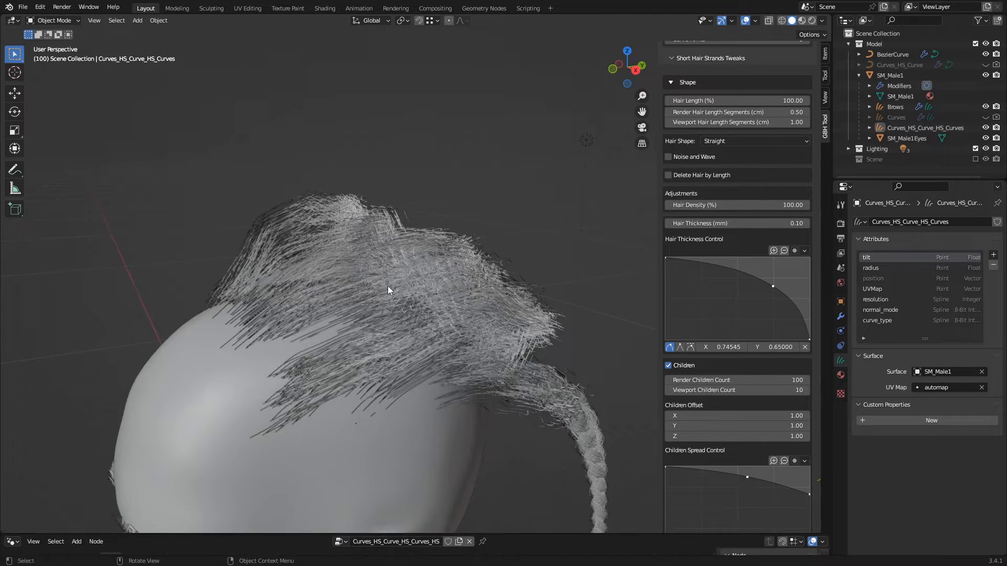
scroll(389, 285, "down", 5)
middle_click_drag(388, 285, 409, 315)
left_click(409, 315)
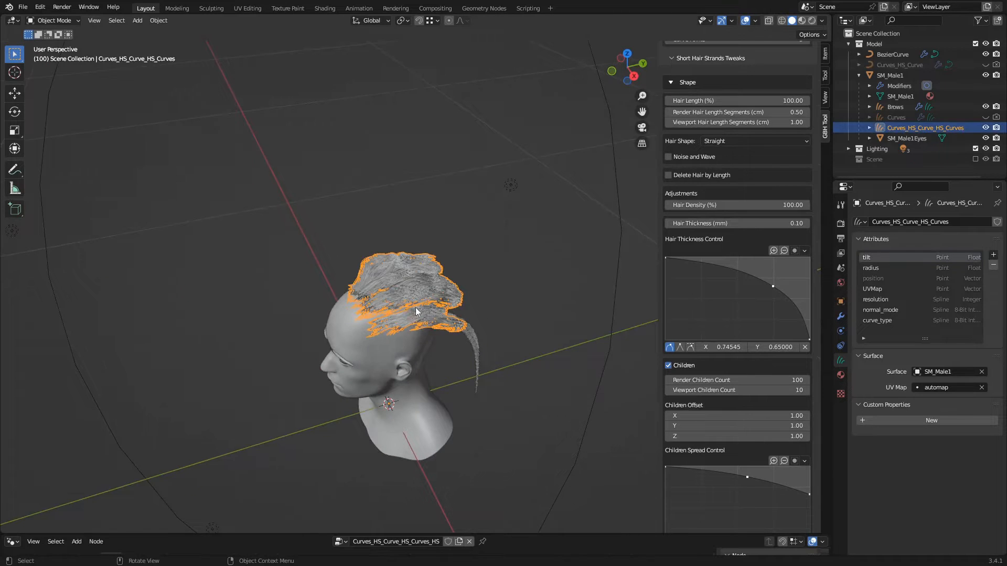
key("Delete")
left_click(902, 116)
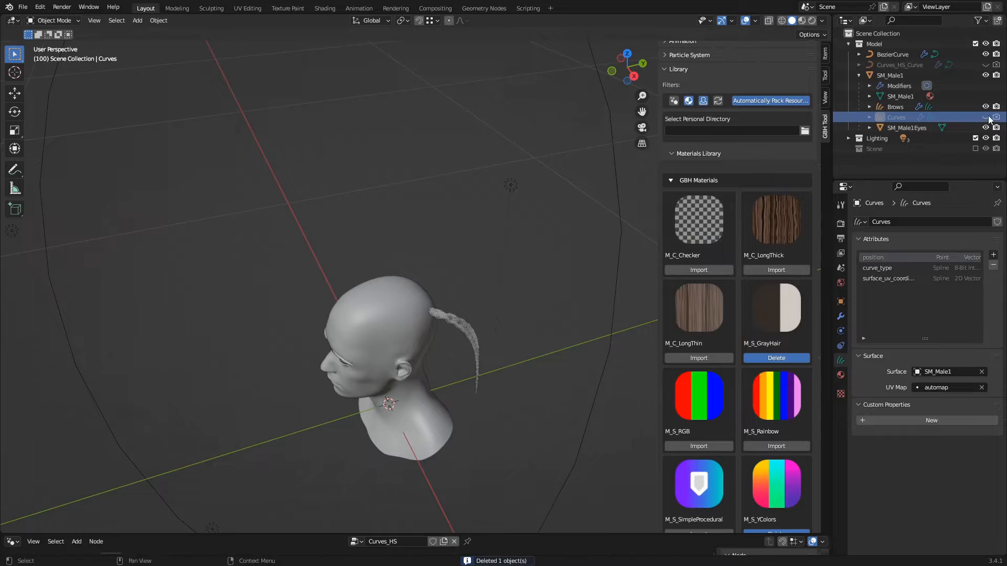
left_click(908, 64)
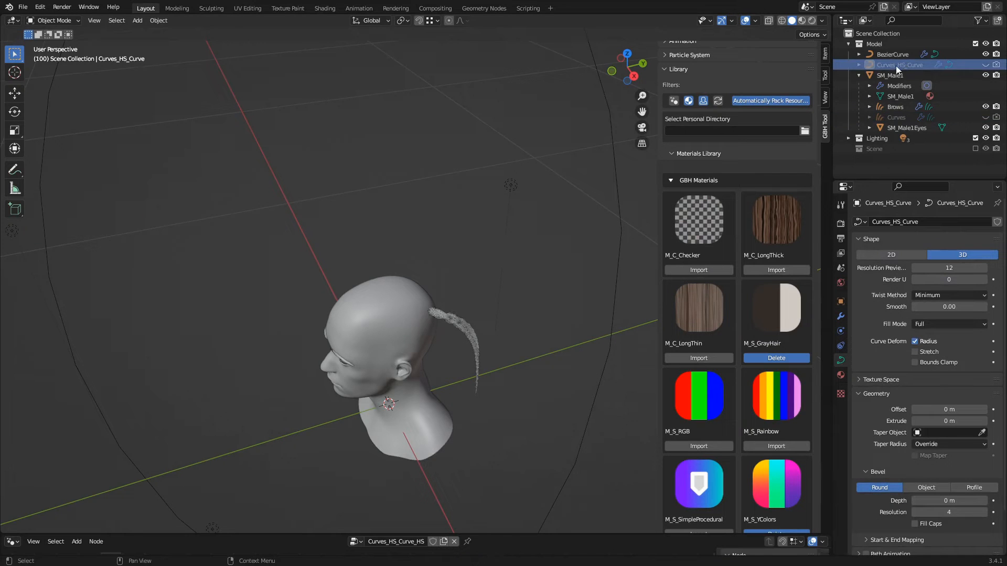
key("Delete")
Show the original Curves hair in the viewport and renders, and select it.
left_click(985, 107)
left_click(996, 107)
scroll(418, 263, "up", 1)
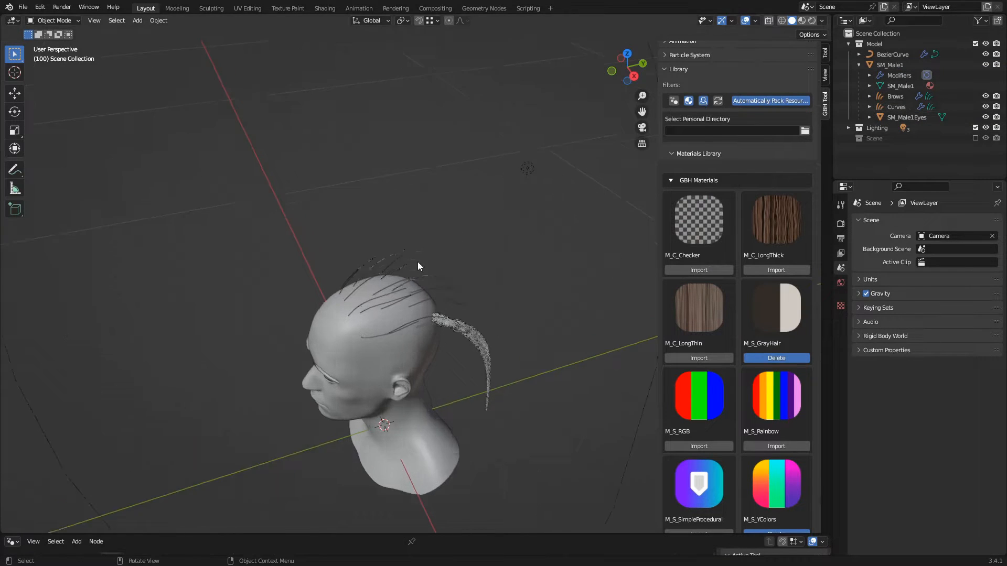
scroll(419, 267, "up", 3)
left_click(420, 285)
middle_click_drag(420, 285, 454, 237)
left_click(415, 282)
scroll(435, 286, "down", 4)
scroll(454, 237, "up", 1)
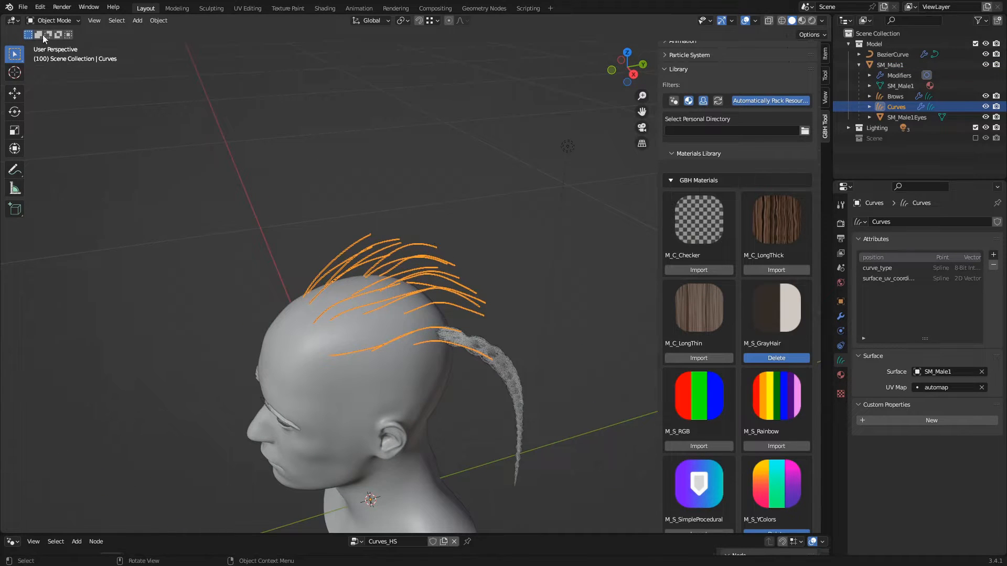
Switch Curves to Sculpt Mode and erase all its existing strands with the Delete brush.
left_click(49, 22)
left_click(58, 43)
left_click(15, 92)
left_click_drag(325, 257, 418, 339)
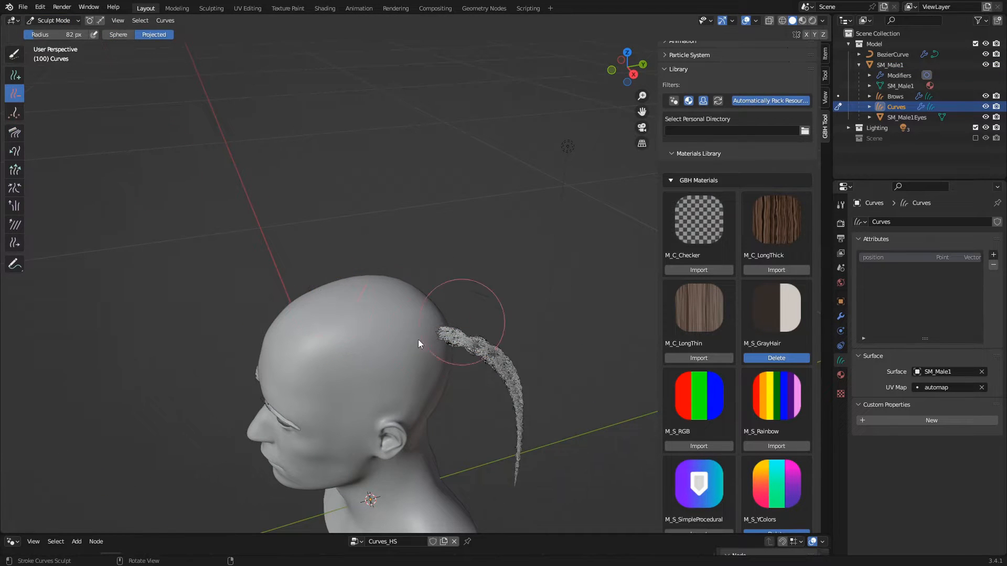
Add new strands over the top of the scalp with the Add brush.
left_click(16, 77)
mouse_move(394, 294)
middle_mouse_down()
mouse_move(379, 289)
mouse_move(382, 244)
middle_mouse_up()
scroll(413, 278, "down", 3)
scroll(390, 318, "up", 2)
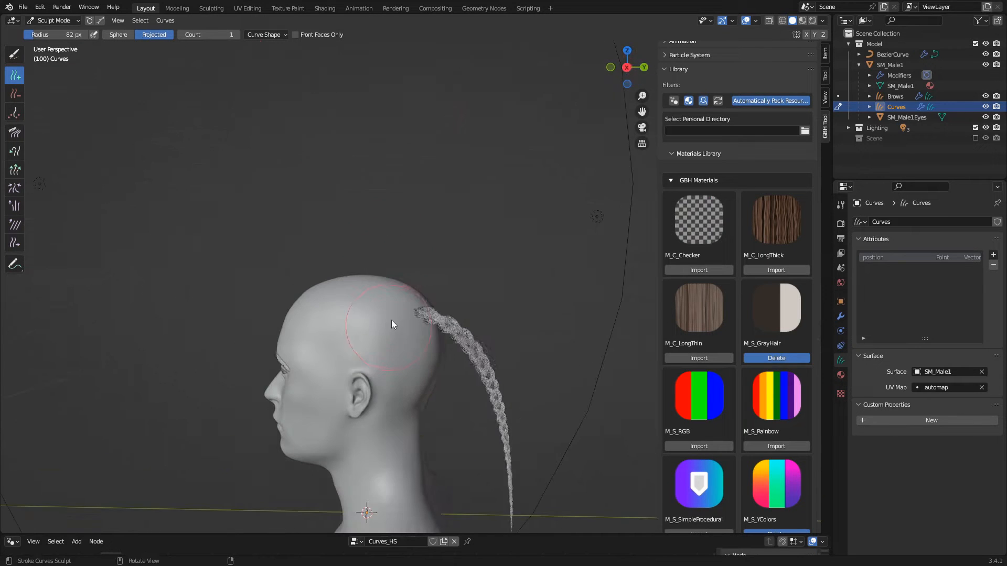
middle_click_drag(391, 320, 416, 343)
scroll(416, 343, "up", 2)
left_click(417, 345)
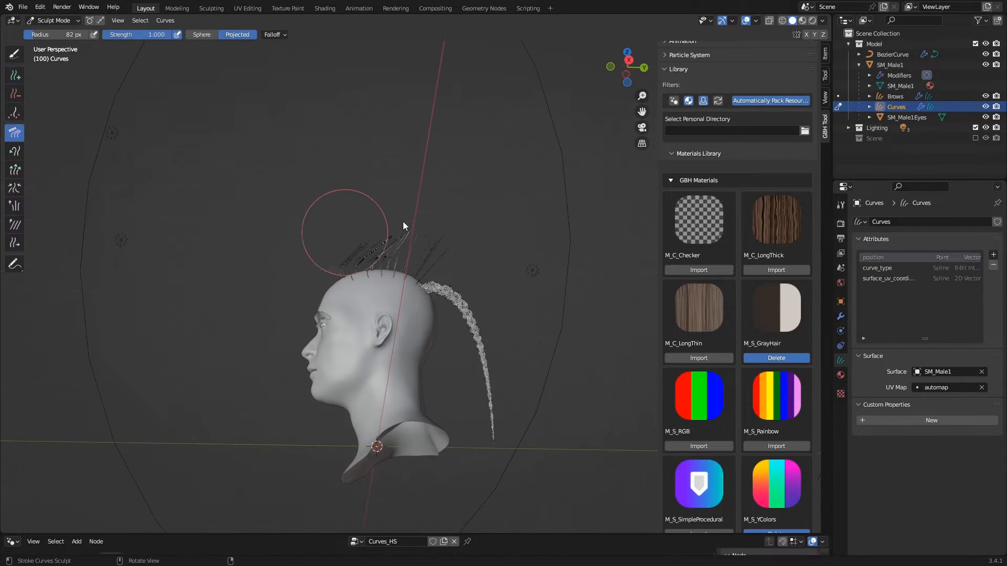
Comb the new strands backward along the crown toward the braid.
left_click_drag(403, 221, 477, 285)
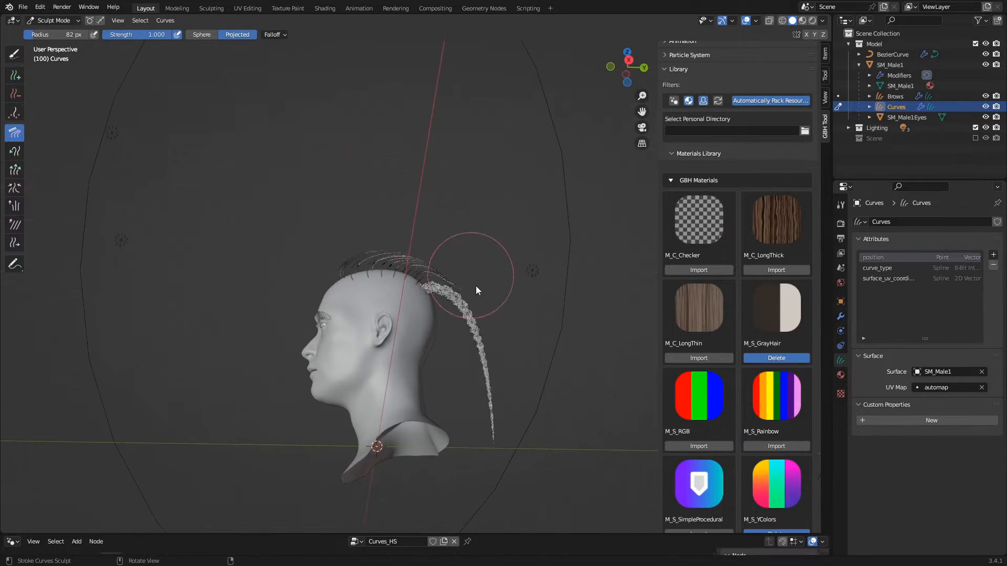
middle_click_drag(471, 344, 444, 284)
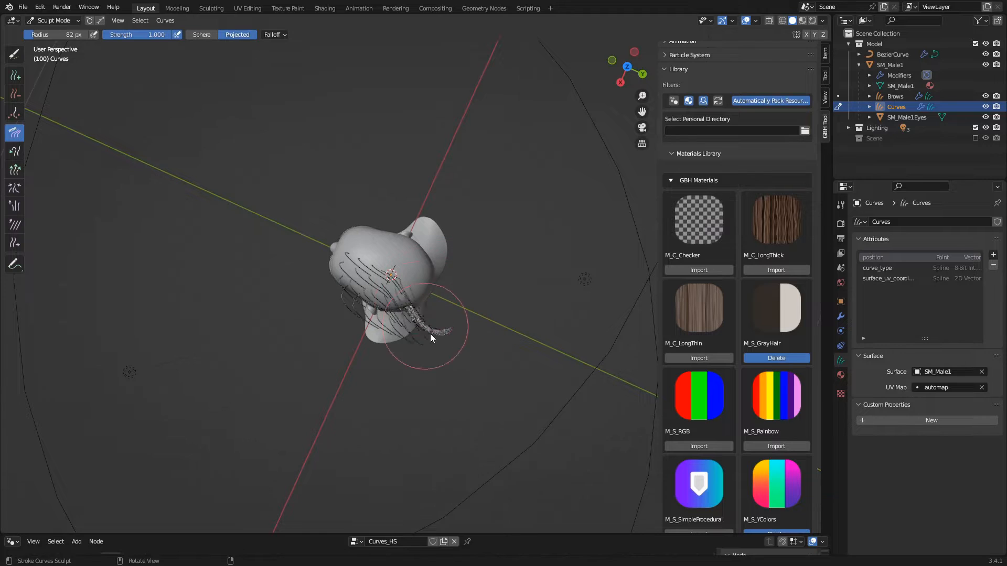
middle_click_drag(430, 334, 408, 260)
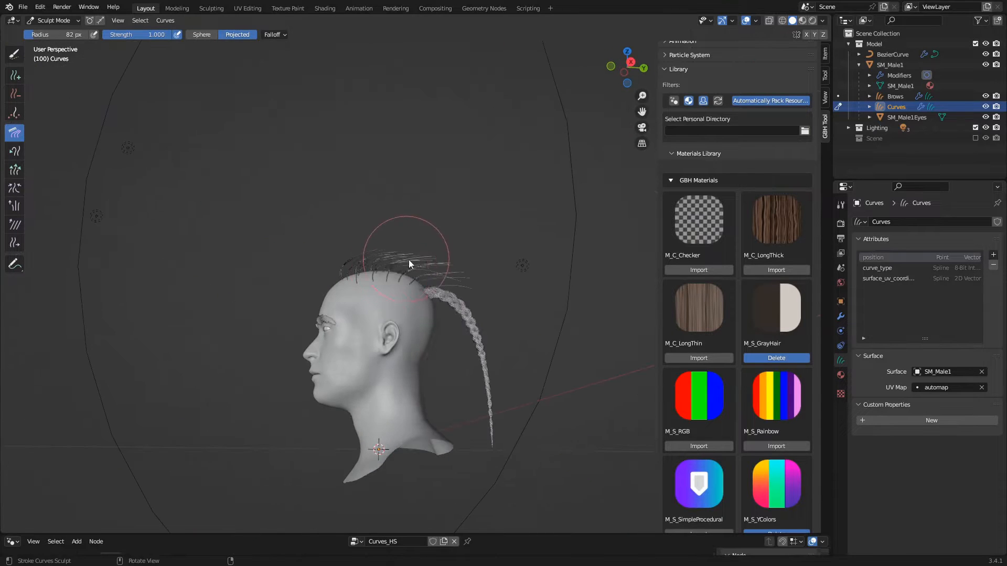
middle_click_drag(461, 282, 435, 307)
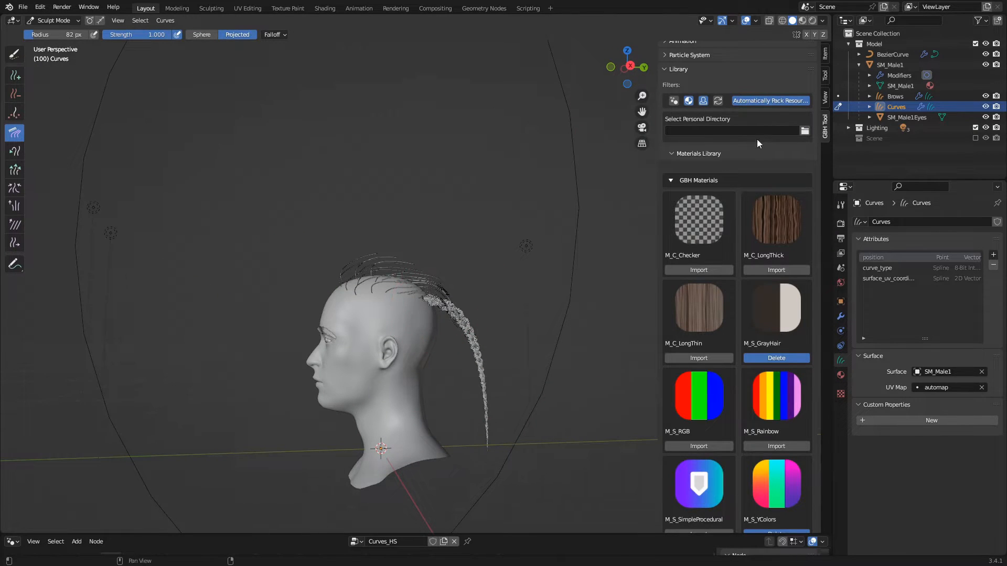
Return to Object Mode, pick Curves as the hair object and change its hair type to Long Hair Strands.
scroll(758, 140, "up", 7)
left_click(804, 83)
left_click(389, 258)
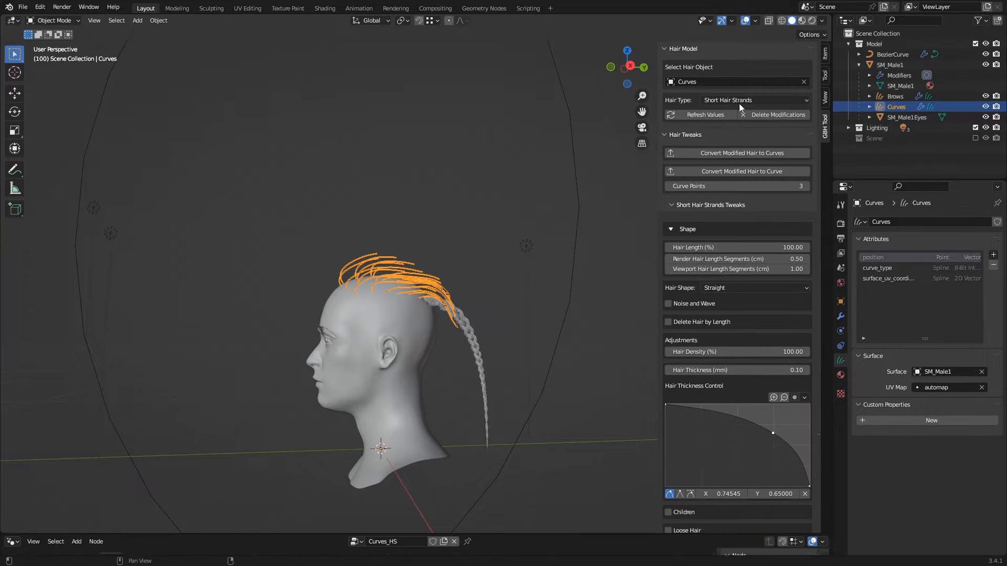
left_click(740, 103)
left_click(734, 148)
scroll(494, 254, "up", 3)
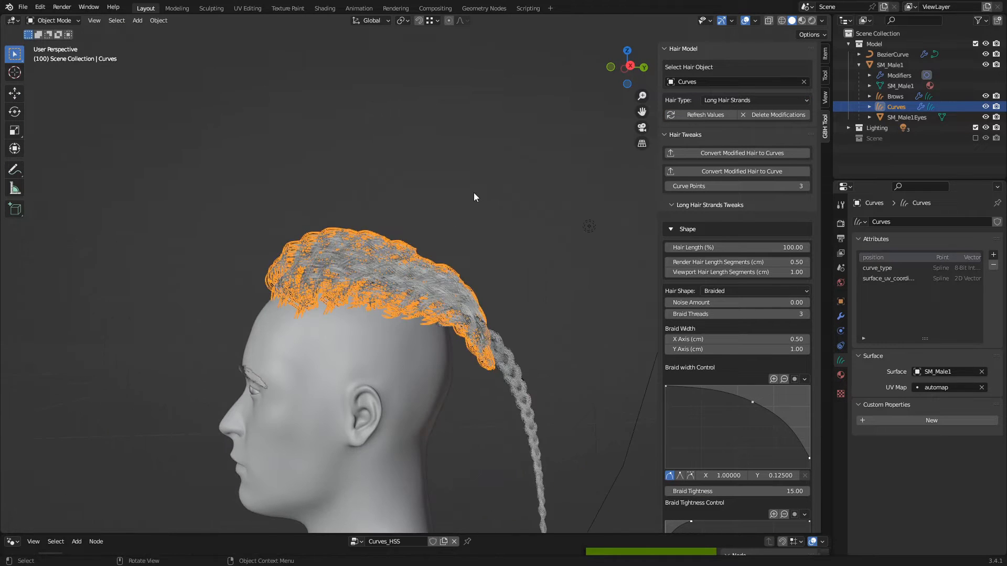
left_click(473, 196)
middle_click_drag(473, 197, 381, 212)
left_click(308, 222)
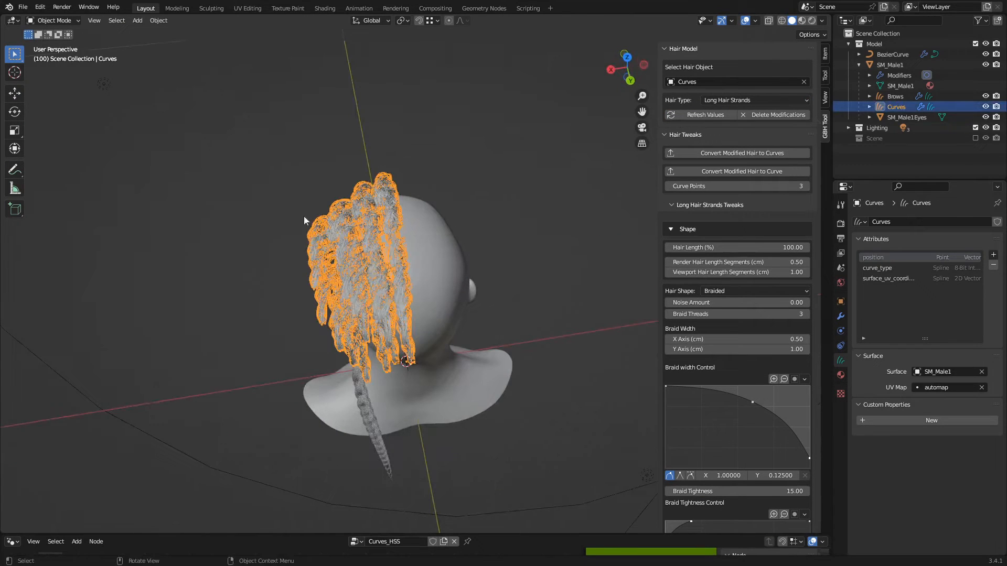
Switch Curves to Sculpt Mode and add more braided strands across the side and back of the scalp with the Add brush.
left_click(50, 21)
left_click(54, 44)
middle_click_drag(416, 283, 410, 311)
scroll(410, 310, "down", 2)
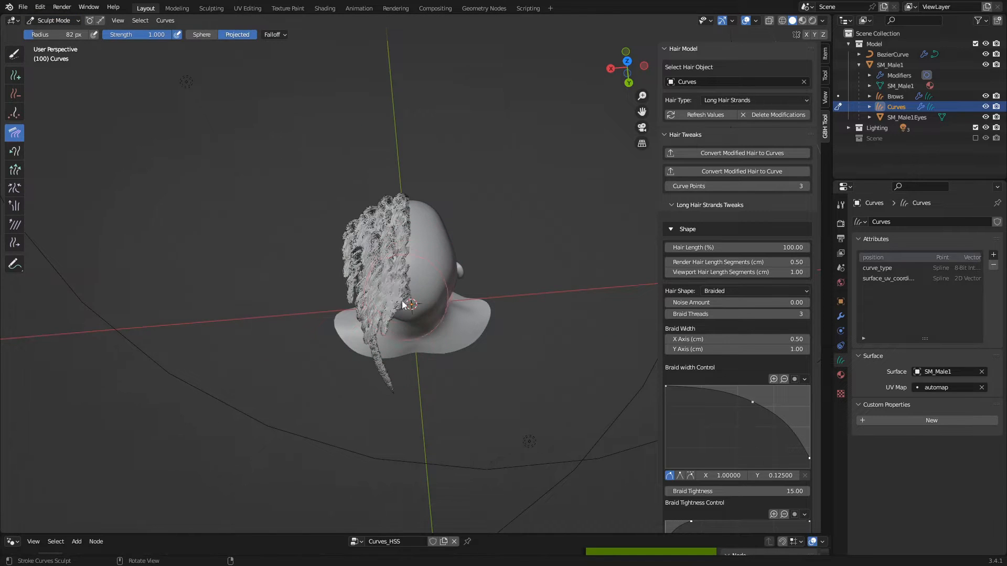
middle_click_drag(386, 336, 442, 266)
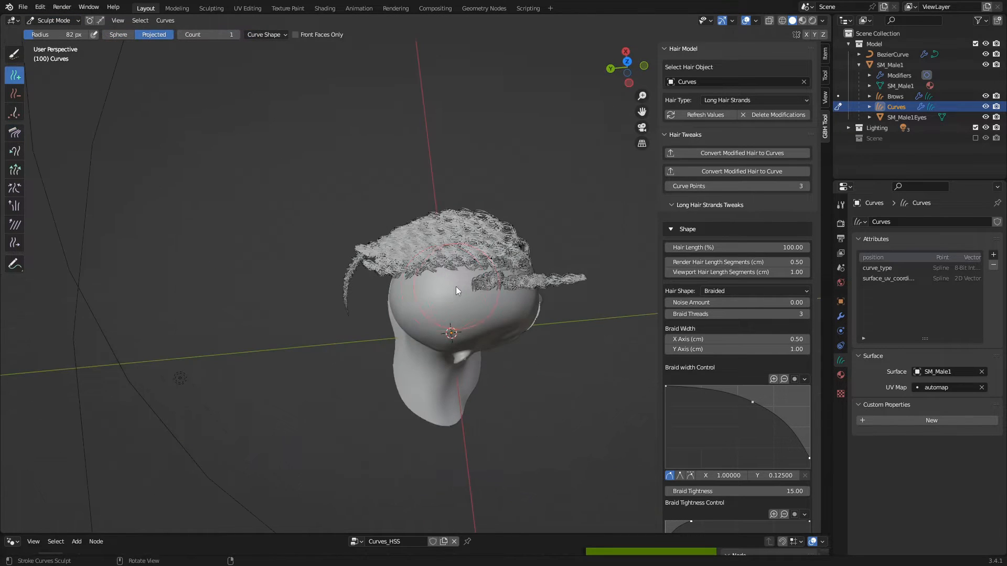
left_click_drag(455, 286, 403, 302)
mouse_move(402, 302)
middle_mouse_down()
mouse_move(432, 279)
mouse_move(420, 312)
mouse_move(438, 310)
middle_mouse_up()
left_click(386, 319)
left_click(493, 309)
left_click(451, 317)
left_click(403, 321)
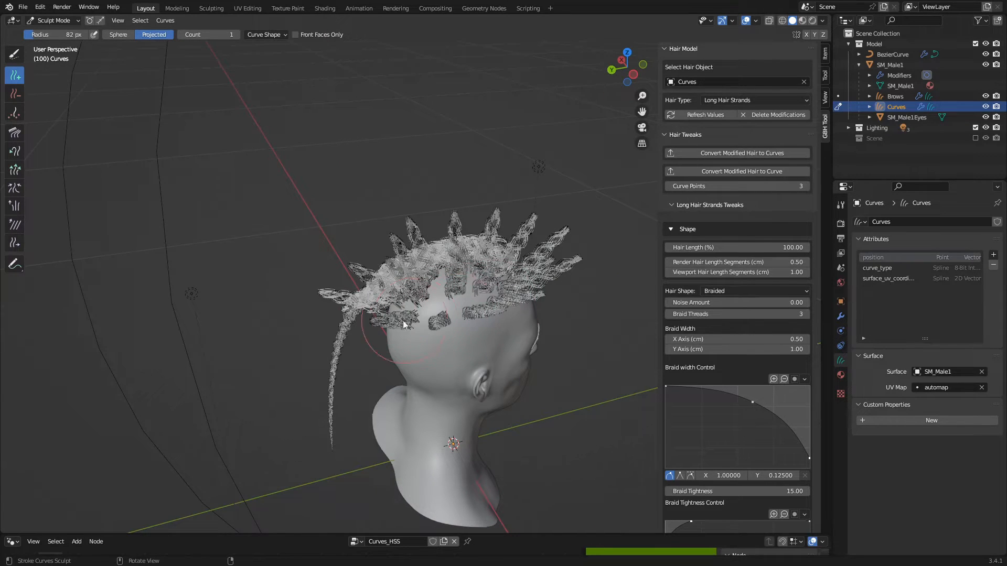
Comb the newly added strands backward over the crown with the Comb brush.
left_click(14, 135)
scroll(507, 231, "down", 3)
middle_click_drag(507, 232, 454, 167)
middle_click_drag(477, 242, 485, 233)
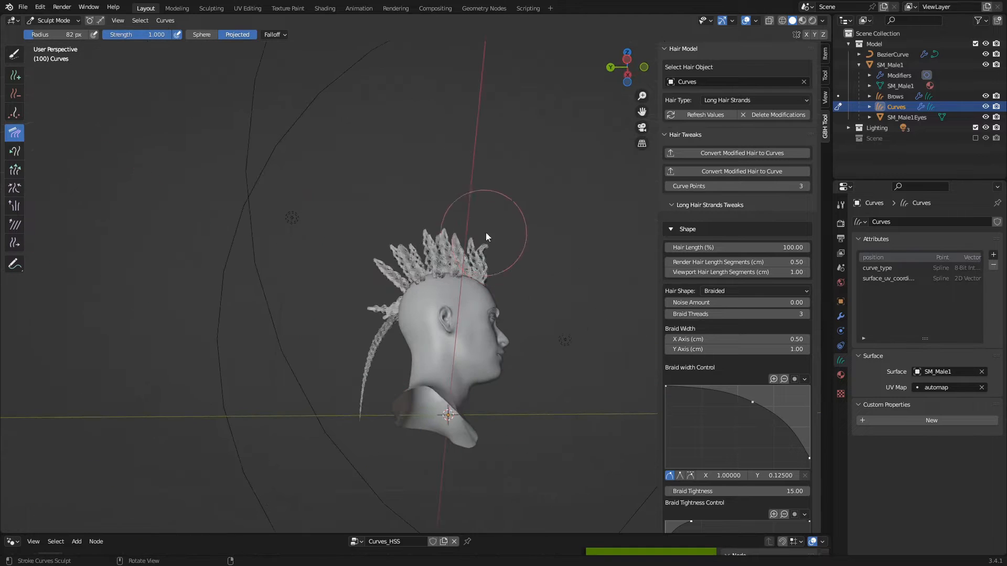
mouse_move(486, 232)
left_mouse_down()
mouse_move(386, 253)
mouse_move(393, 219)
left_mouse_up()
mouse_move(392, 219)
middle_mouse_down()
mouse_move(464, 271)
mouse_move(461, 285)
mouse_move(482, 222)
mouse_move(439, 326)
mouse_move(299, 291)
middle_mouse_up()
Slide the strand roots along the scalp with the Slide brush, reducing its radius to 49 px, to even out the hairline and gaps.
left_click(18, 225)
left_click(16, 242)
middle_click_drag(462, 257, 367, 328)
scroll(409, 351, "up", 4)
left_click_drag(443, 389, 442, 385)
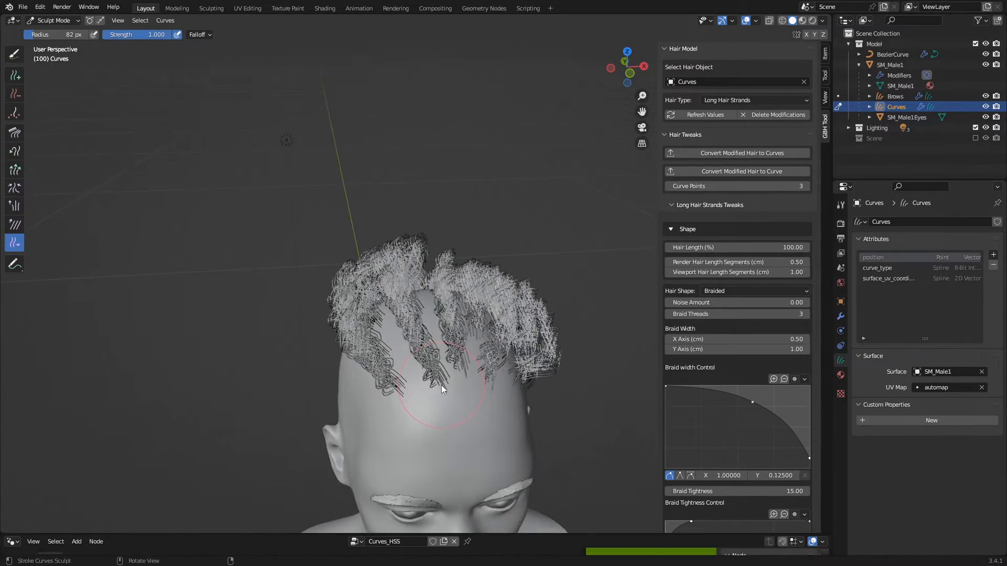
mouse_move(441, 385)
middle_mouse_down()
mouse_move(420, 382)
mouse_move(448, 308)
mouse_move(407, 322)
middle_mouse_up()
scroll(407, 322, "up", 3)
key("f")
left_click(430, 322)
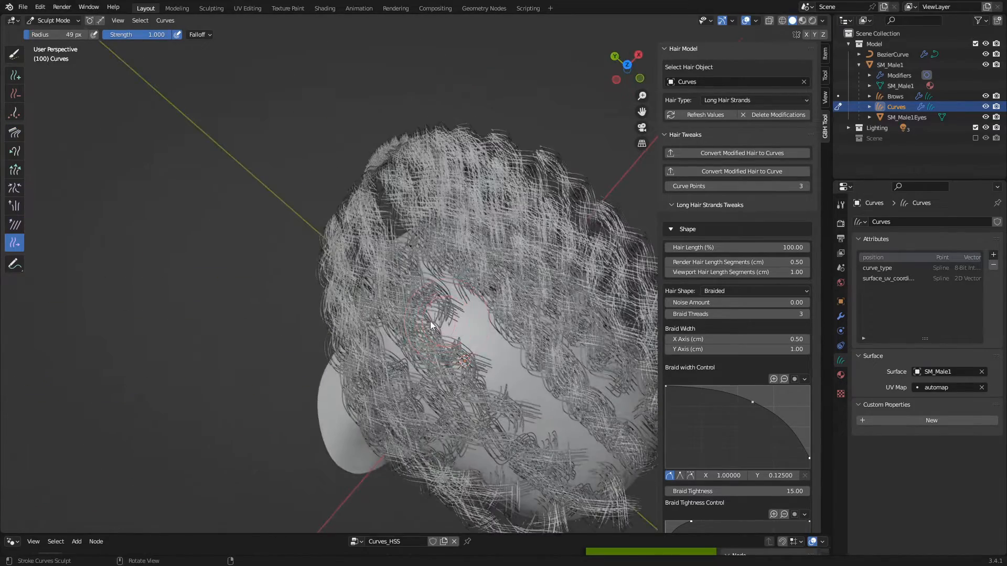
left_click_drag(454, 309, 420, 312)
scroll(420, 313, "down", 3)
middle_click_drag(420, 313, 480, 247)
Switch to the Comb brush and rendered shading, and assign M_S_YColors as the hair material of Curves.
left_click(10, 138)
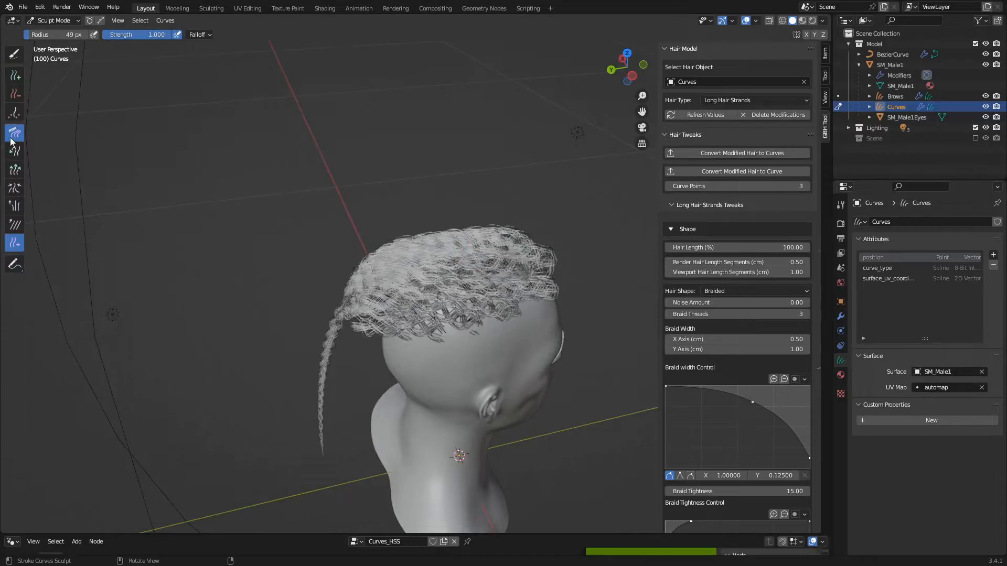
scroll(419, 294, "down", 3)
middle_click_drag(444, 289, 400, 240)
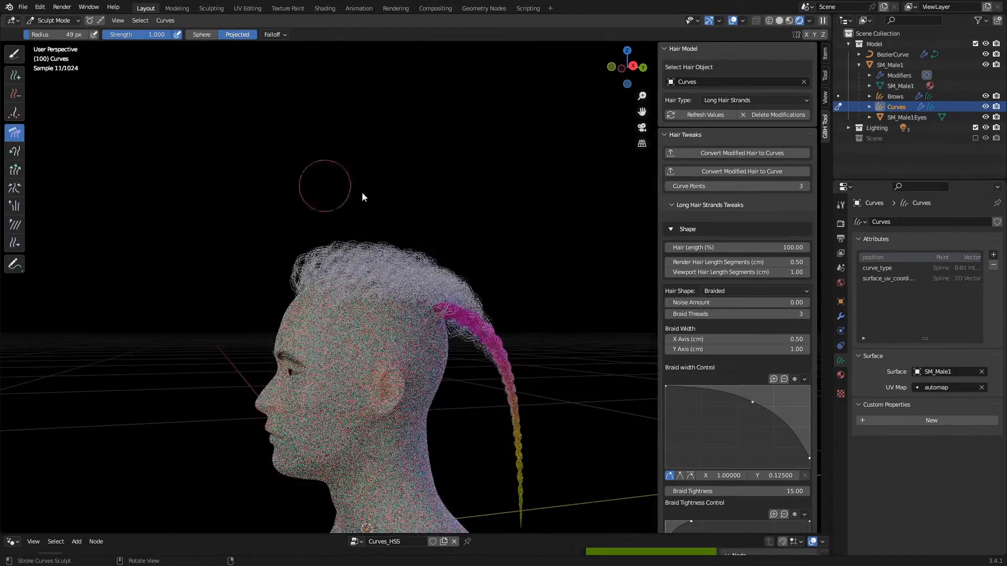
scroll(715, 304, "down", 20)
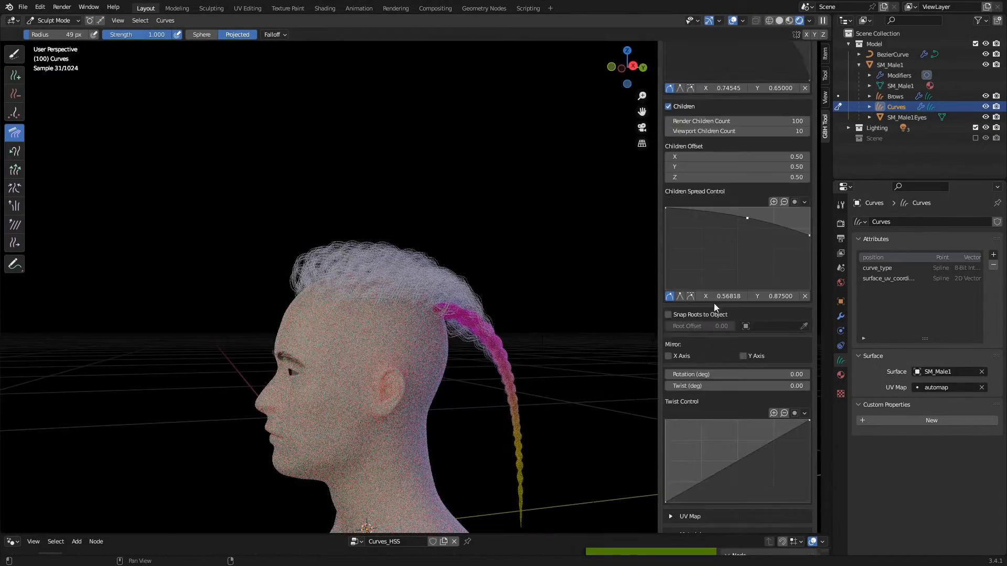
scroll(713, 303, "down", 10)
left_click(702, 353)
left_click(700, 404)
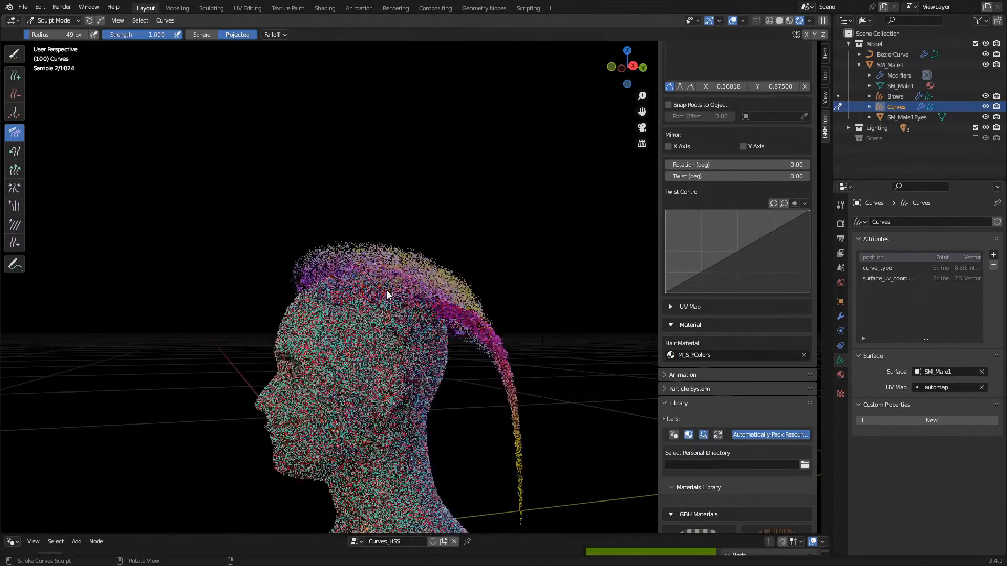
middle_click_drag(424, 202, 539, 346)
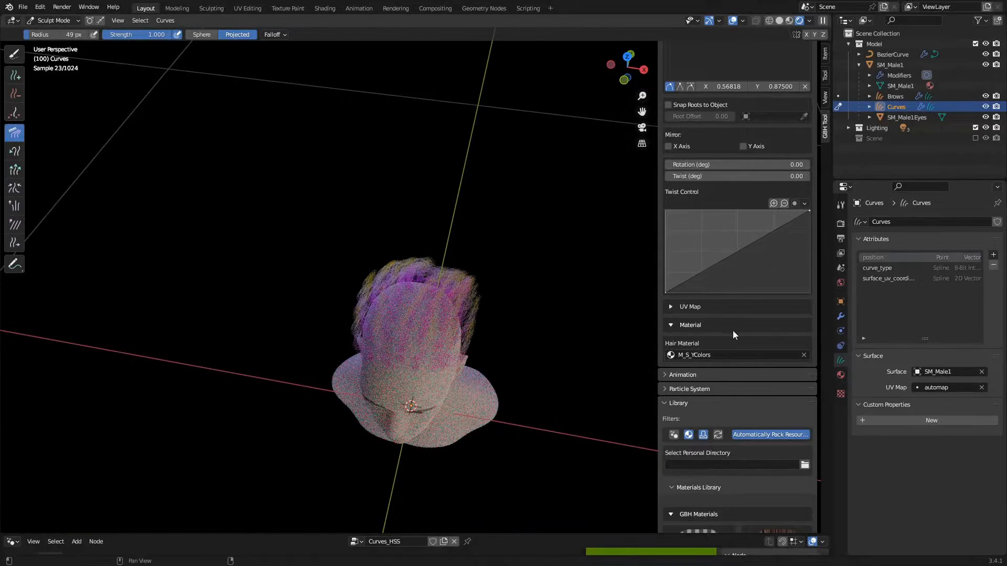
Try a UV map X offset of 0.5 for the hair and settle on 0.80.
left_click(724, 306)
left_click(771, 379)
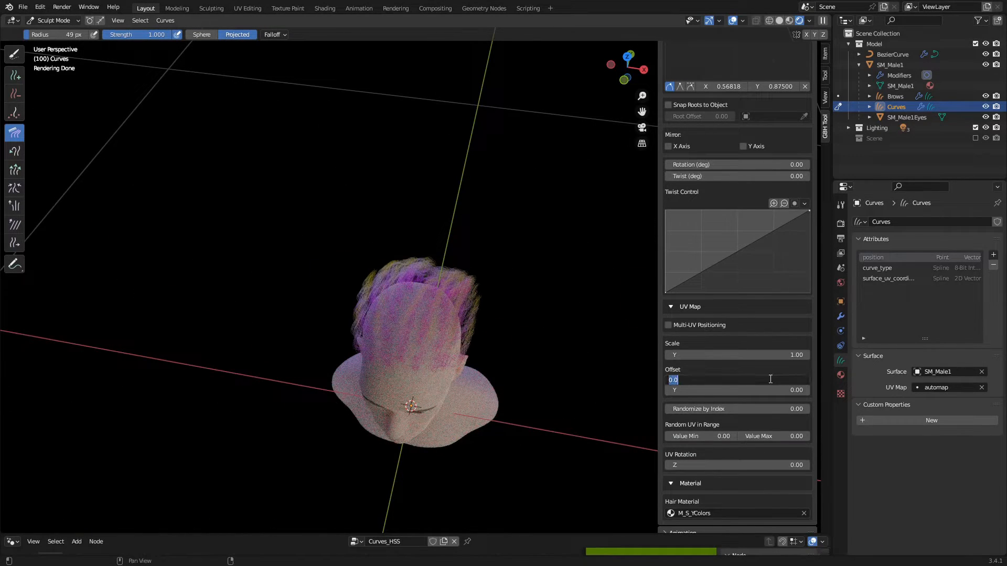
type("0.5")
key("Return")
middle_click_drag(603, 336, 518, 310)
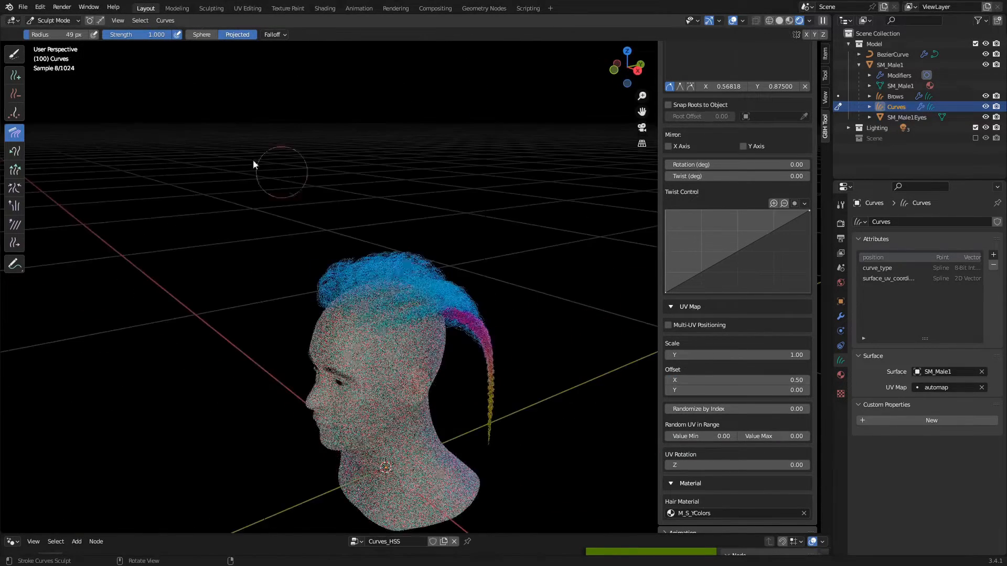
left_click(714, 380)
type("0.8")
key("Return")
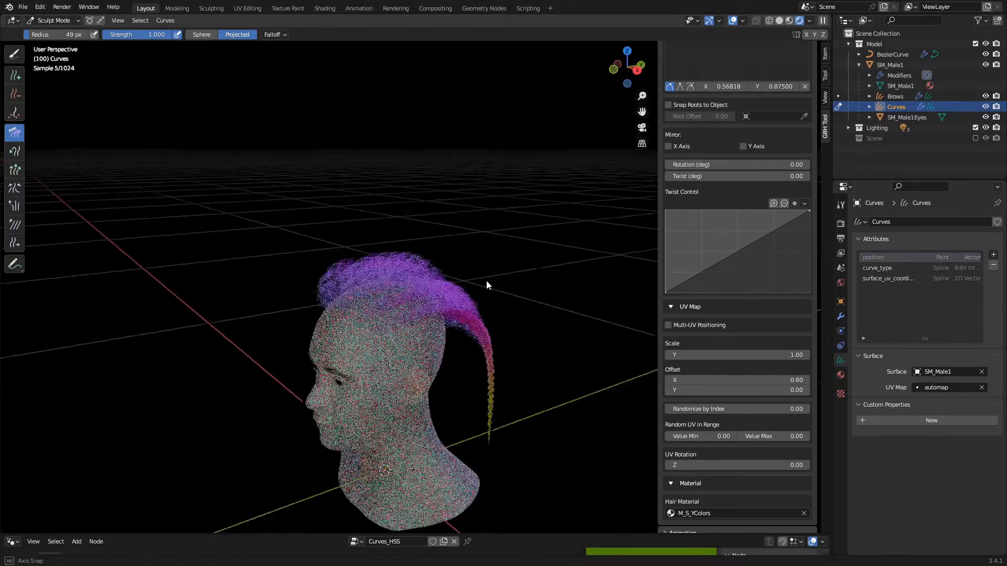
middle_click_drag(486, 281, 439, 271)
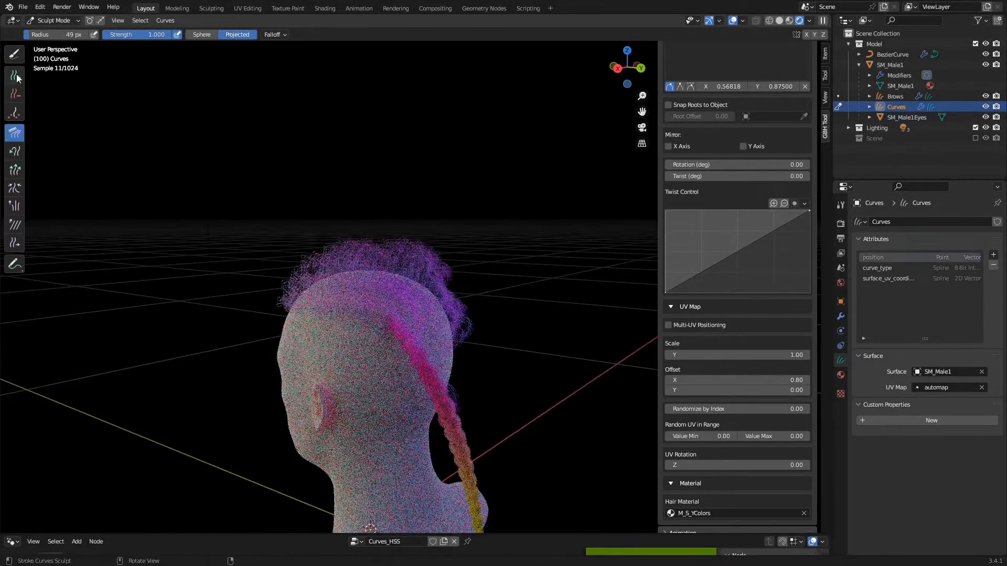
Set the viewport children count to 100 and the children offset to 0.30 on X, Y and Z.
scroll(719, 217, "up", 8)
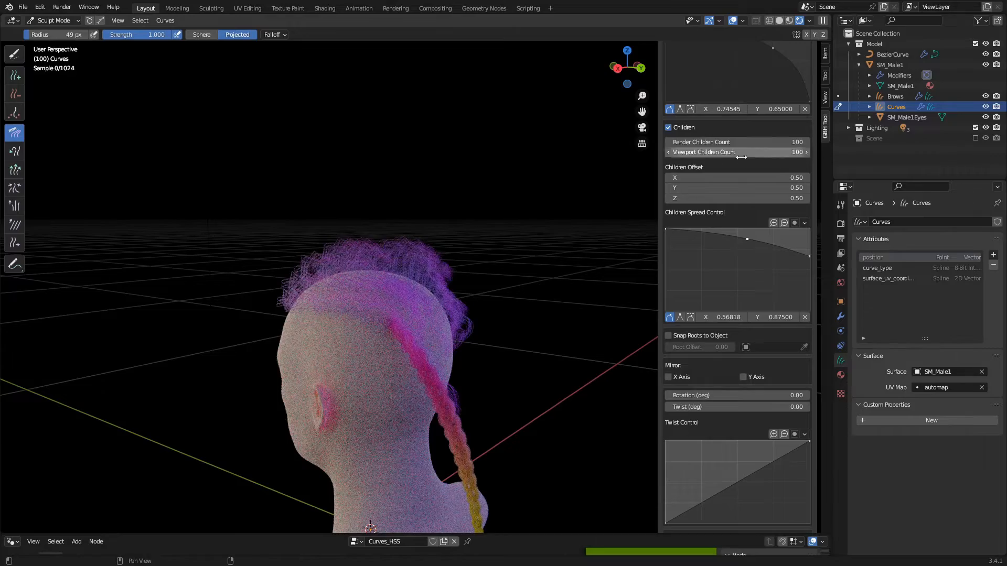
middle_click_drag(621, 240, 453, 236)
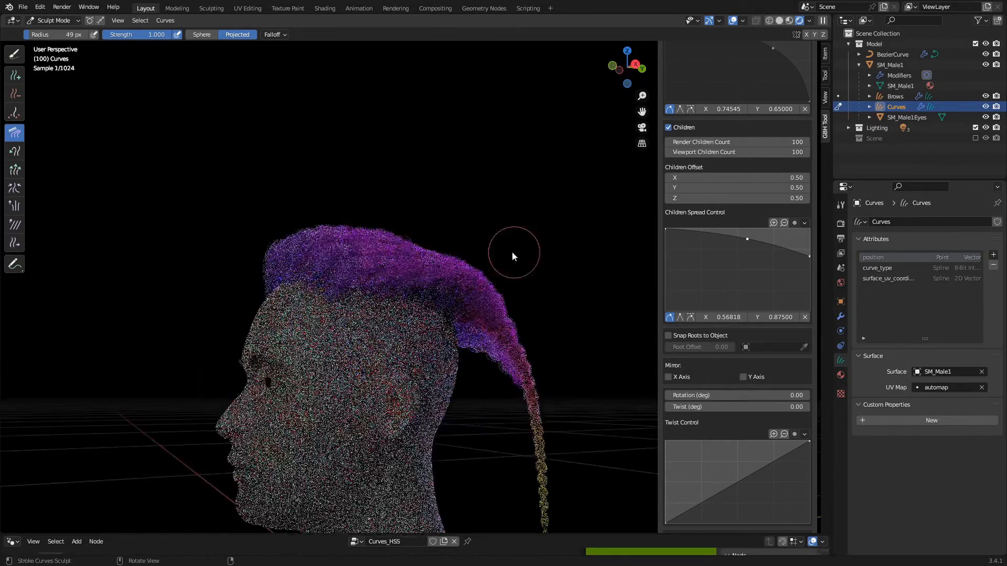
left_click_drag(777, 178, 777, 198)
type(".3")
key("Return")
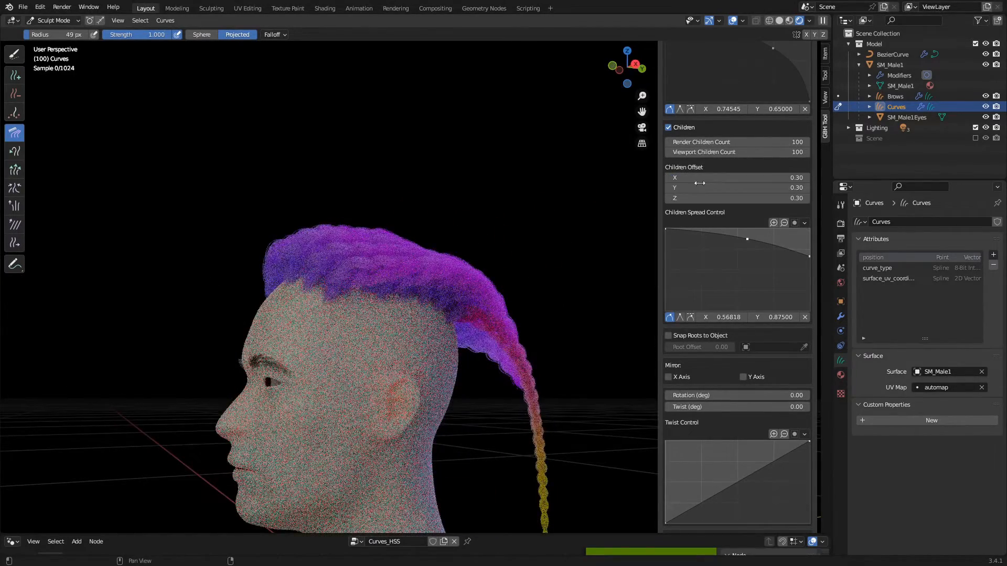
middle_click_drag(479, 180, 377, 326)
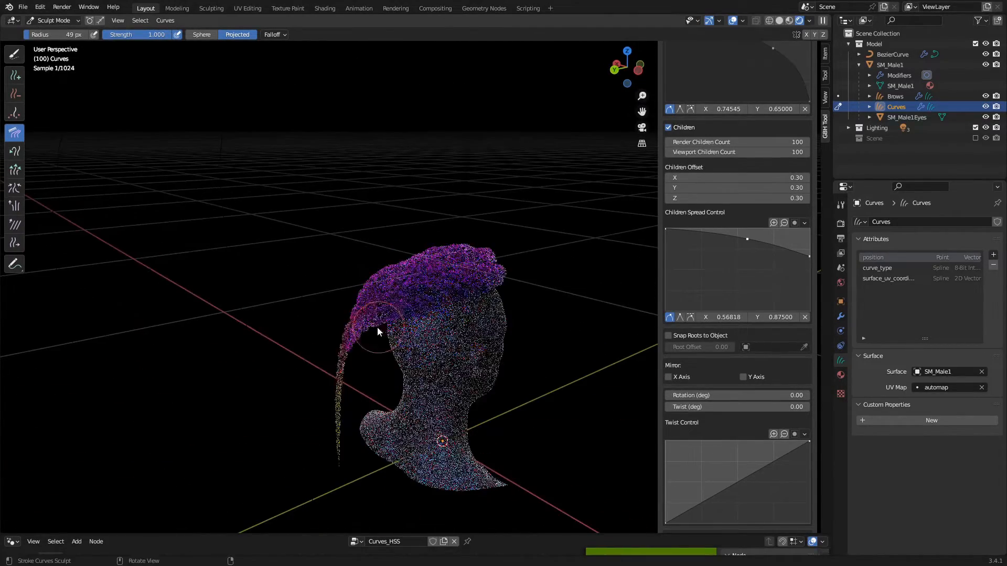
Return to Object Mode, open BezierCurve in Edit Mode with solid shading, and move the braid's end point downward.
left_click(35, 23)
left_click(47, 32)
left_click(325, 354)
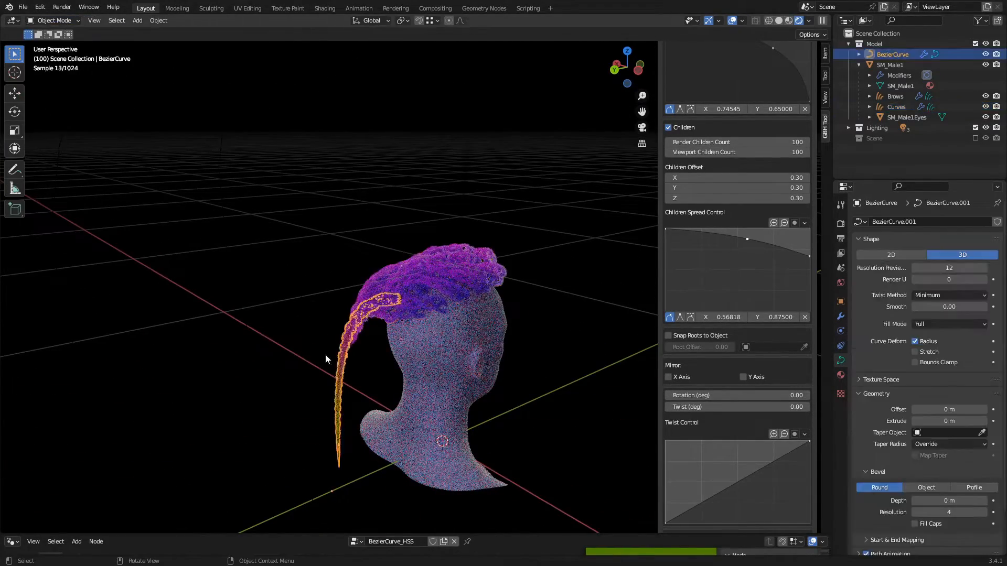
mouse_move(325, 355)
middle_mouse_down()
mouse_move(540, 335)
mouse_move(509, 353)
mouse_move(509, 341)
mouse_move(424, 328)
middle_mouse_up()
left_click(780, 21)
key("Tab")
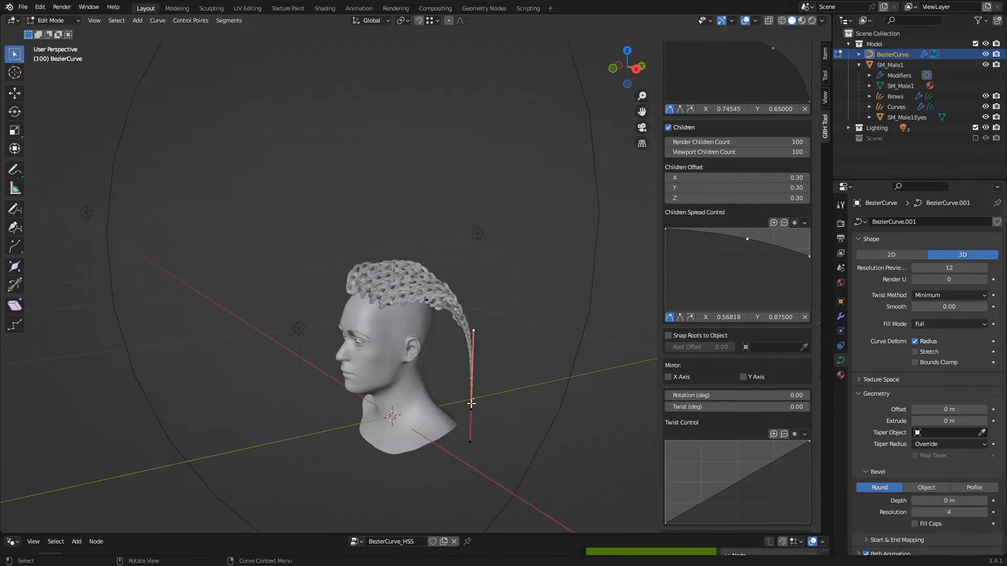
left_click(471, 405)
key("g")
left_click(481, 507)
middle_click_drag(442, 449, 419, 367)
Subdivide the braid curve and move its new middle point forward toward the neck.
right_click(389, 223)
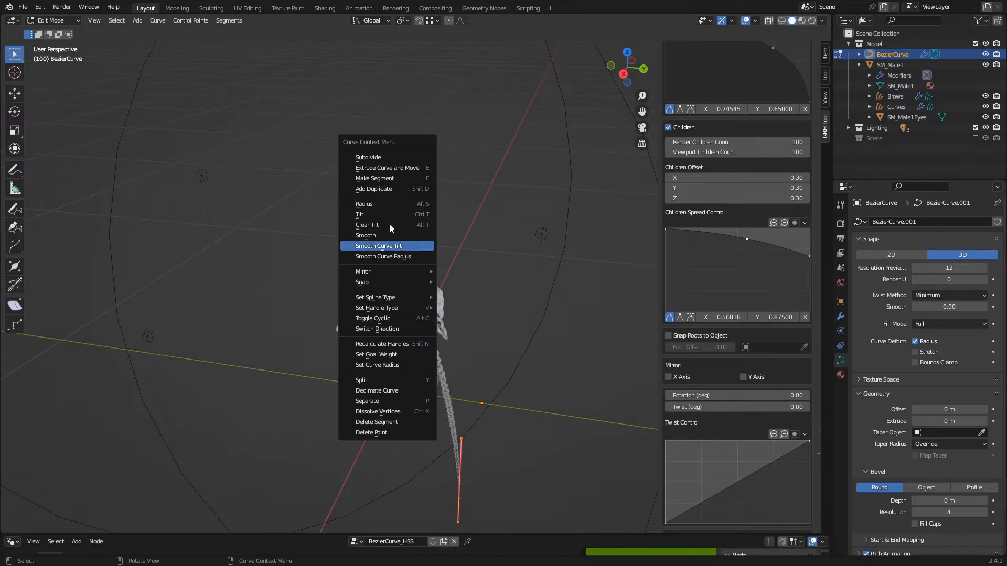
left_click(378, 157)
left_click(452, 391)
key("g")
left_click(387, 422)
Move the braid's end point to the front of the chest and pull the middle point back behind the neck.
left_click(465, 505)
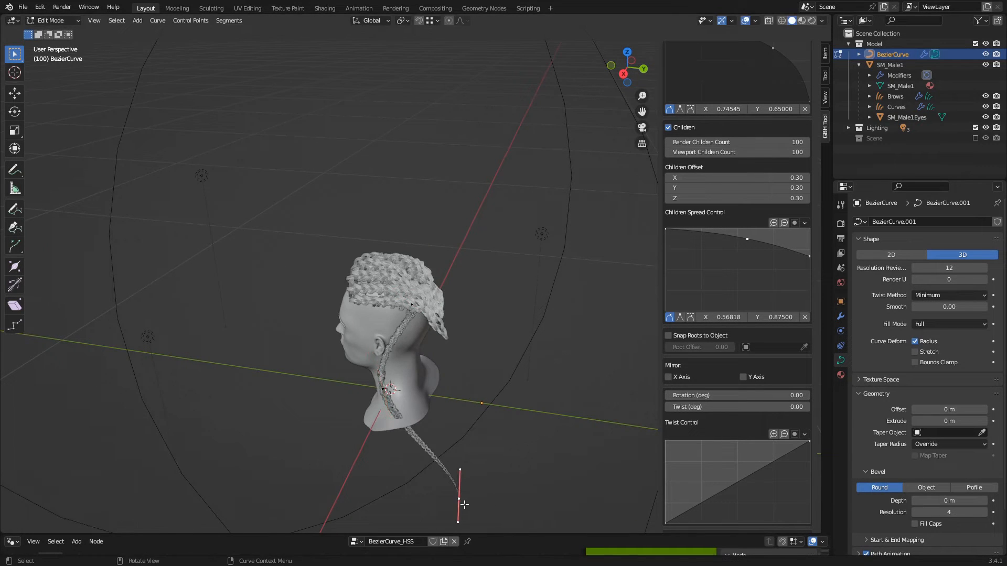
key("g")
left_click(371, 439)
left_click(384, 391)
middle_click_drag(451, 446, 463, 416)
key("g")
left_click(474, 410)
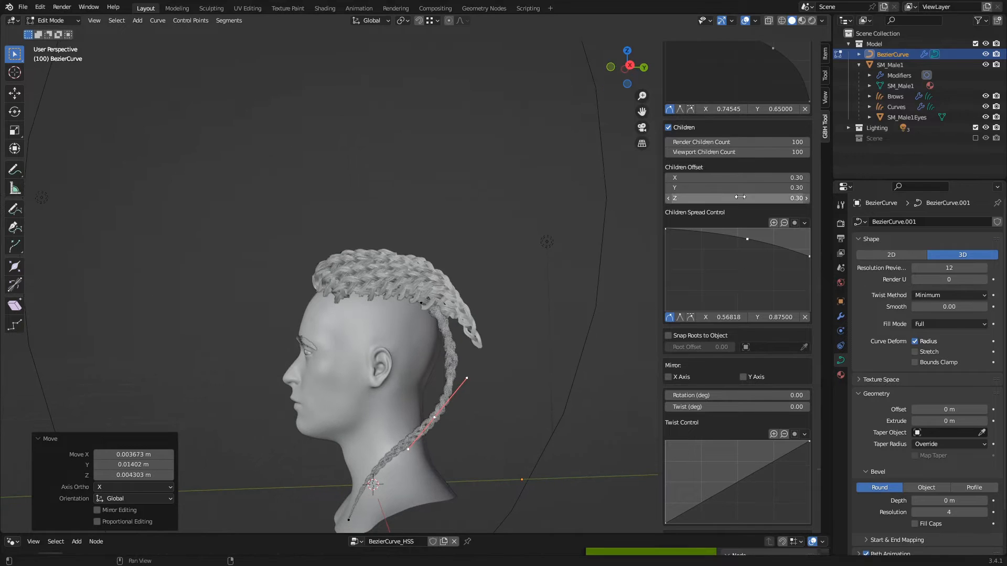
Return to Object Mode with BezierCurve as the hair object, and deselect the braid.
middle_click_drag(551, 294, 603, 306)
scroll(797, 79, "up", 20)
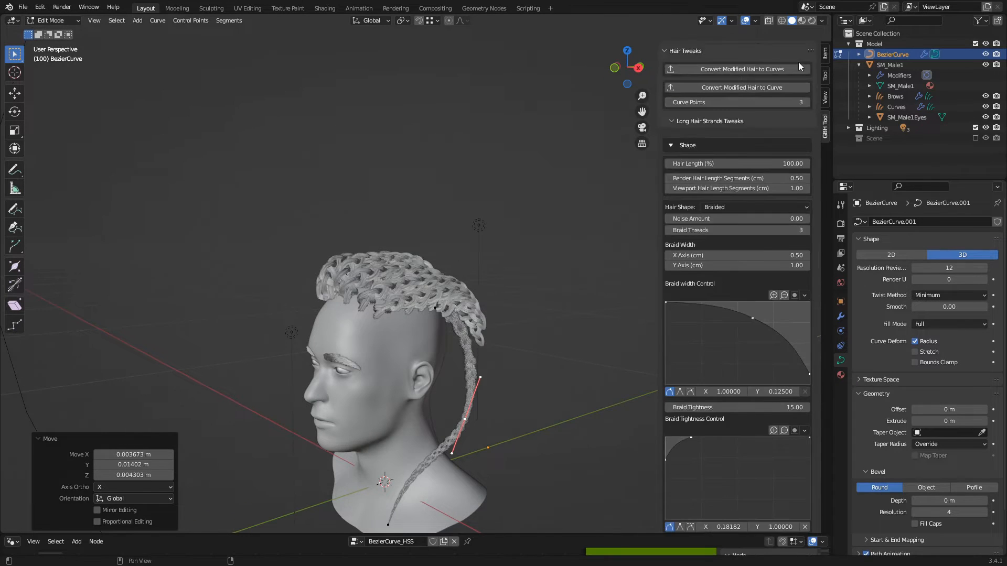
scroll(798, 66, "up", 5)
key("Tab")
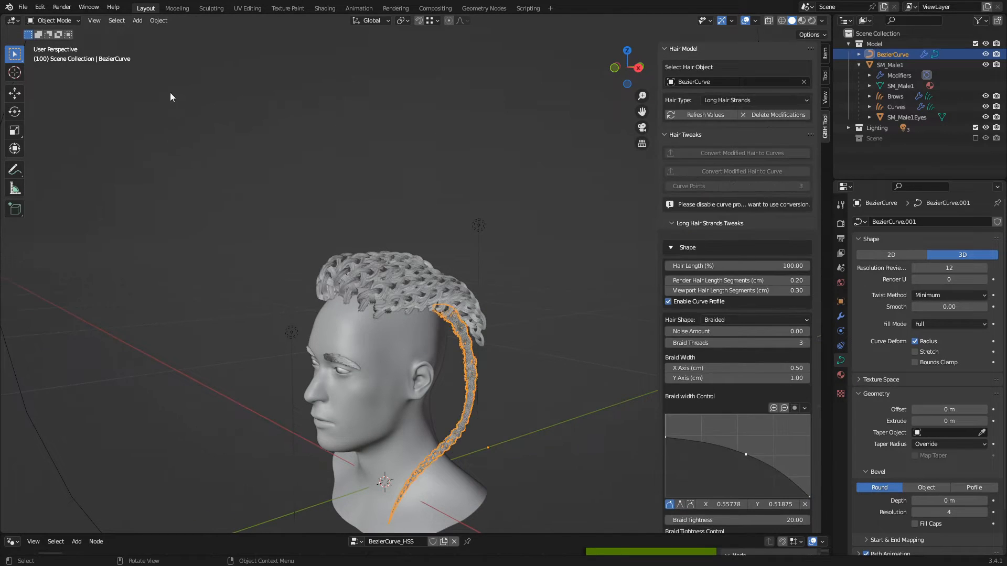
left_click(545, 304)
scroll(555, 341, "up", 3)
scroll(709, 311, "down", 3)
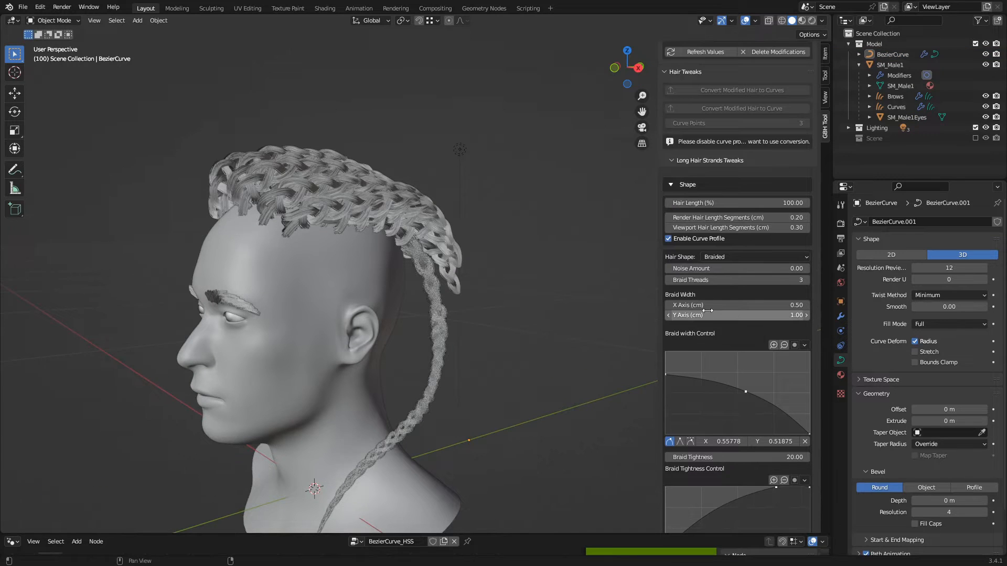
Set the braid width of BezierCurve to 1 cm on the X axis and 2 cm on the Y axis.
left_click_drag(717, 315, 743, 304)
type("2")
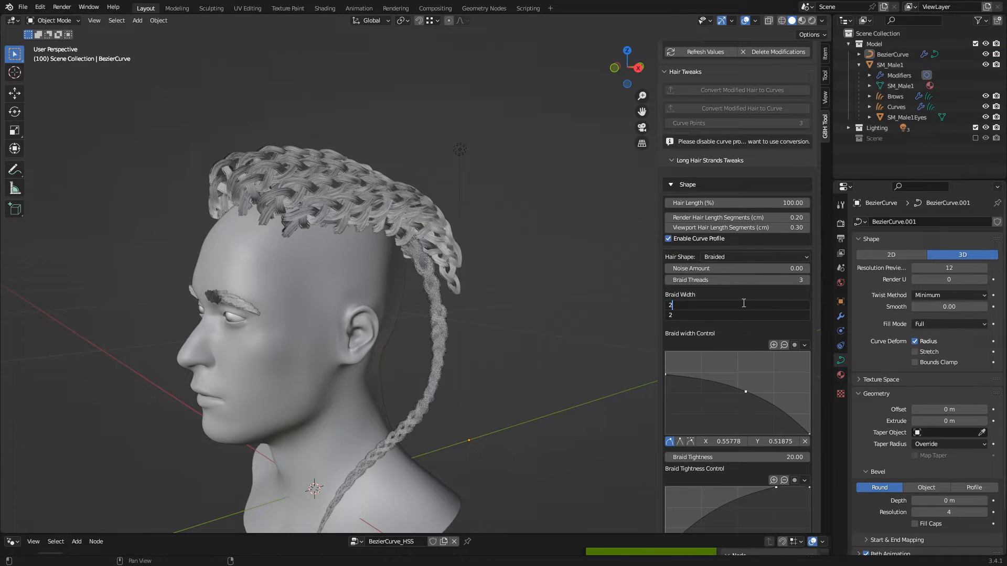
key("Return")
double_click(715, 305)
type("1")
key("Return")
scroll(494, 359, "down", 2)
middle_click_drag(494, 359, 521, 359)
scroll(520, 359, "up", 2)
Try a children offset of 1 on all three axes of the braid and settle on 0.80.
scroll(779, 425, "down", 5)
scroll(755, 337, "down", 6)
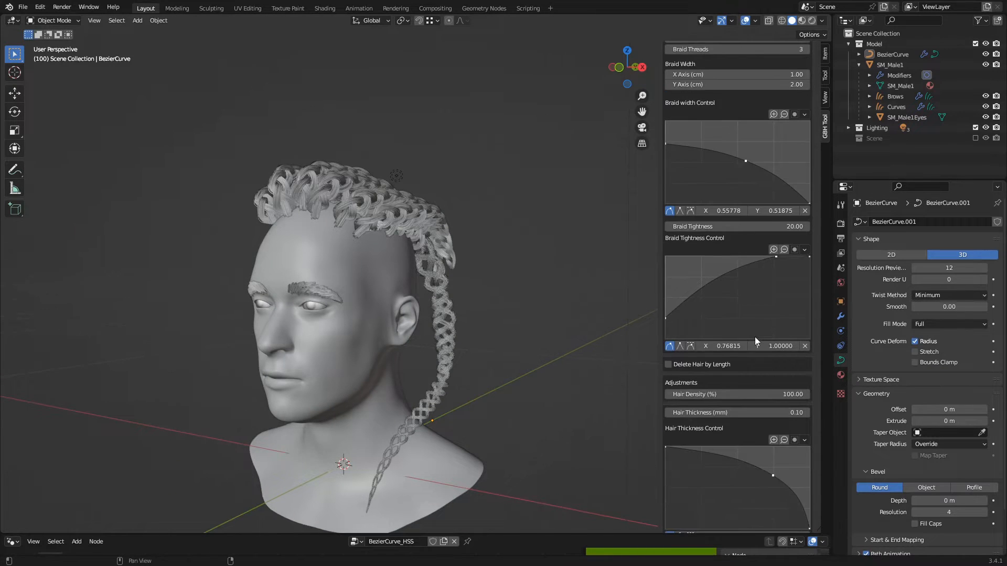
scroll(755, 341, "down", 6)
left_click_drag(778, 479, 778, 500)
type("1")
key("Return")
type("0.8")
key("Return")
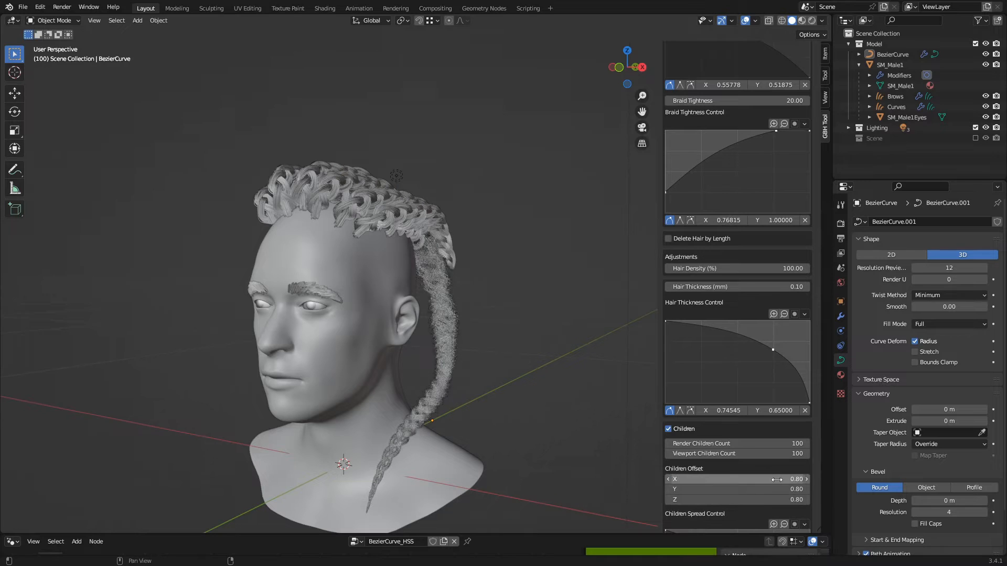
Set the braid tightness of BezierCurve to 10.
scroll(762, 260, "up", 4)
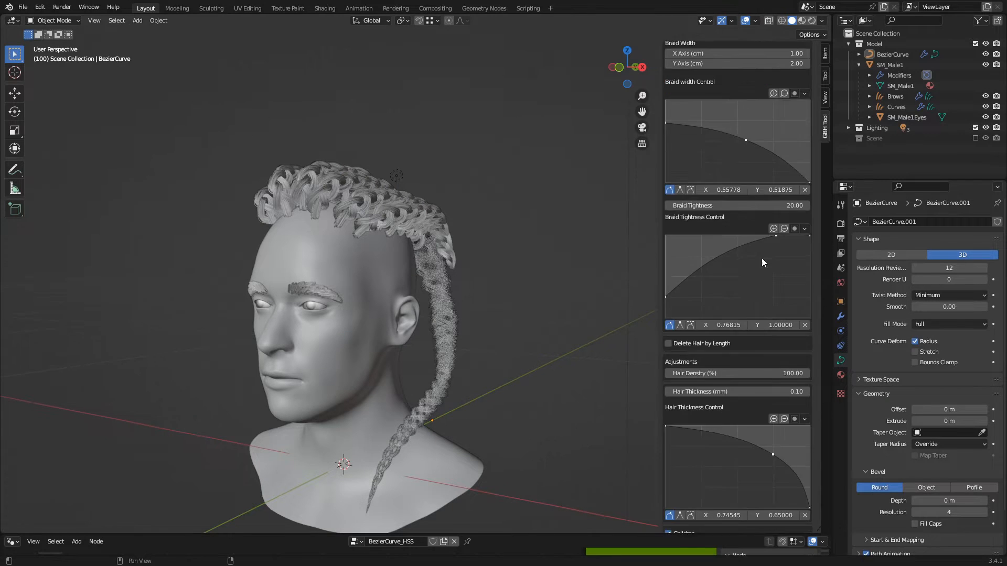
scroll(761, 258, "up", 5)
middle_click_drag(614, 315, 557, 319)
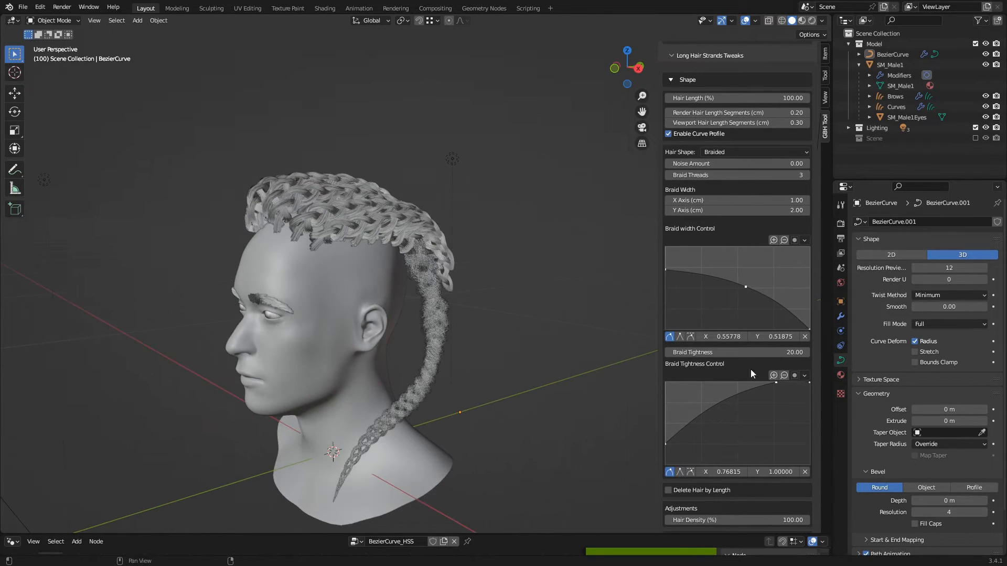
left_click(749, 353)
type("10")
key("Return")
middle_click_drag(473, 372, 528, 352)
scroll(741, 272, "up", 1)
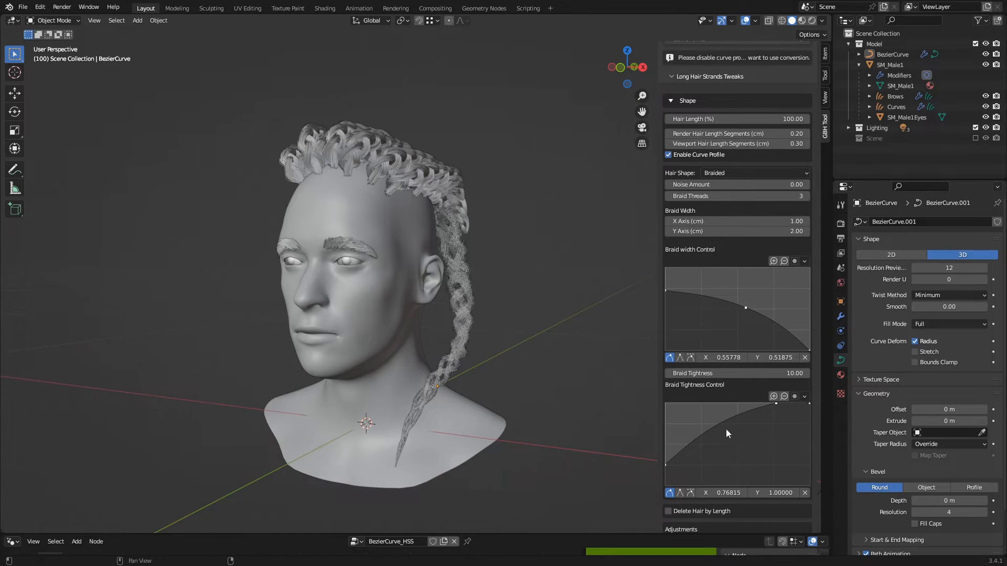
Reshape the braid tightness control curve by moving its upper point toward the start and raising the first point to Y 0.60.
left_click_drag(777, 402, 666, 436)
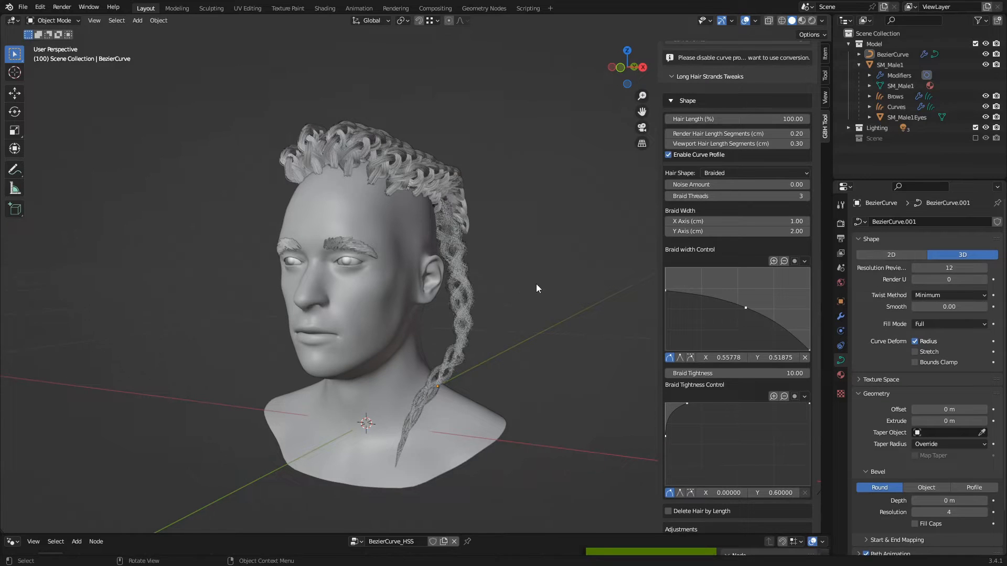
middle_click_drag(536, 285, 444, 234)
scroll(457, 278, "down", 2)
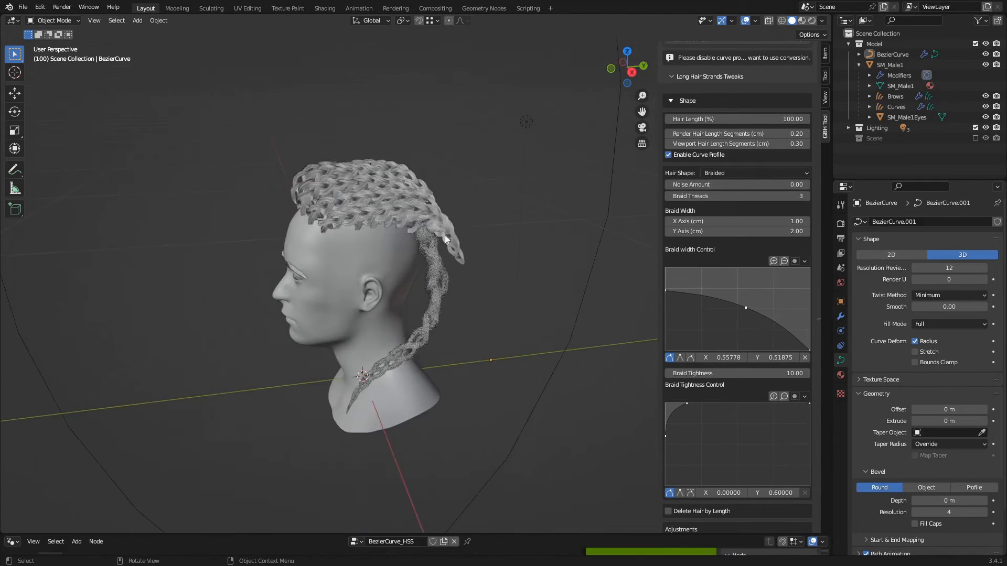
Enter Sculpt Mode on the Curves hair and comb its back strands toward the long braid.
left_click(445, 235)
left_click(53, 20)
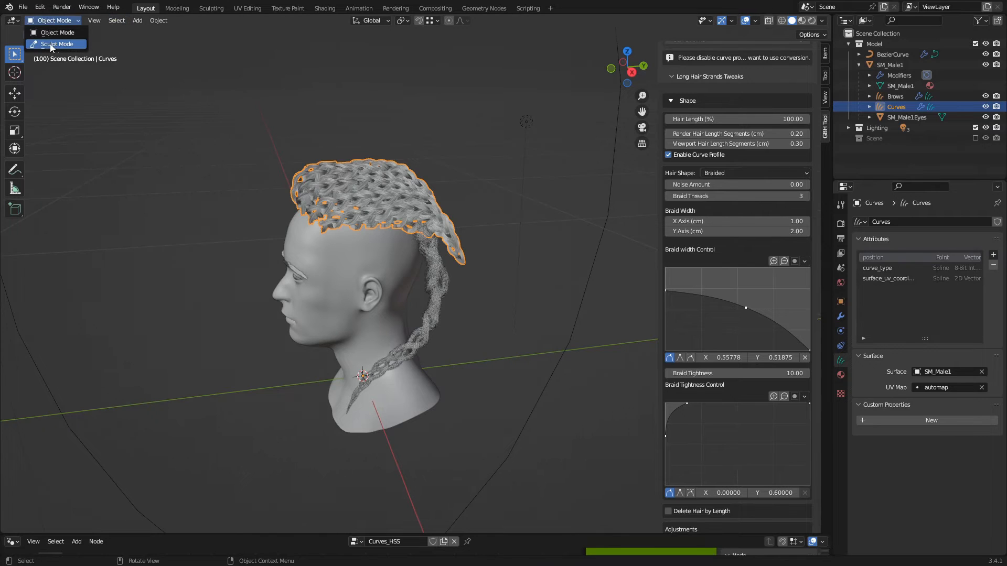
left_click(52, 45)
mouse_move(315, 210)
middle_mouse_down()
mouse_move(300, 207)
mouse_move(451, 250)
middle_mouse_up()
middle_click_drag(450, 255, 445, 190)
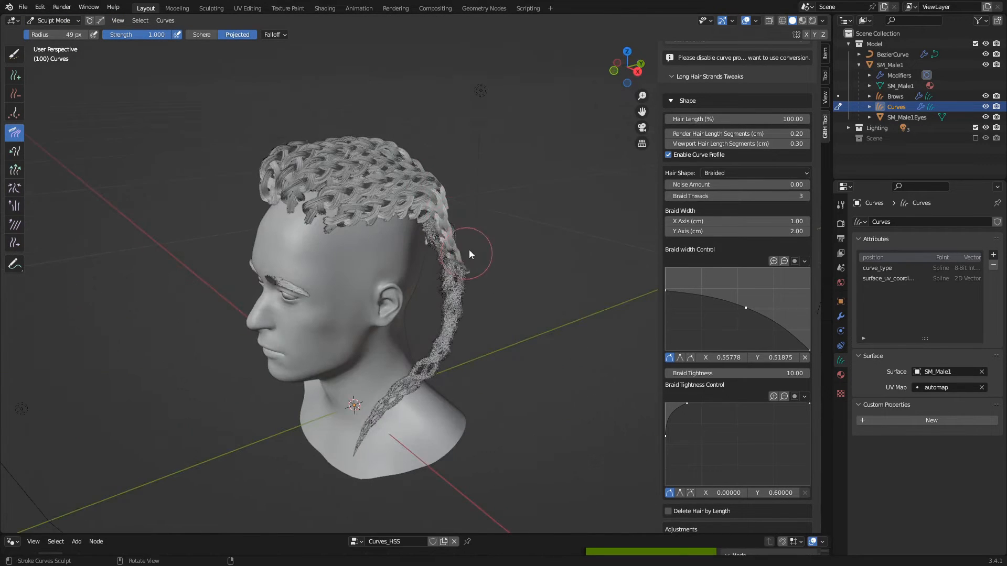
middle_click_drag(469, 249, 442, 245)
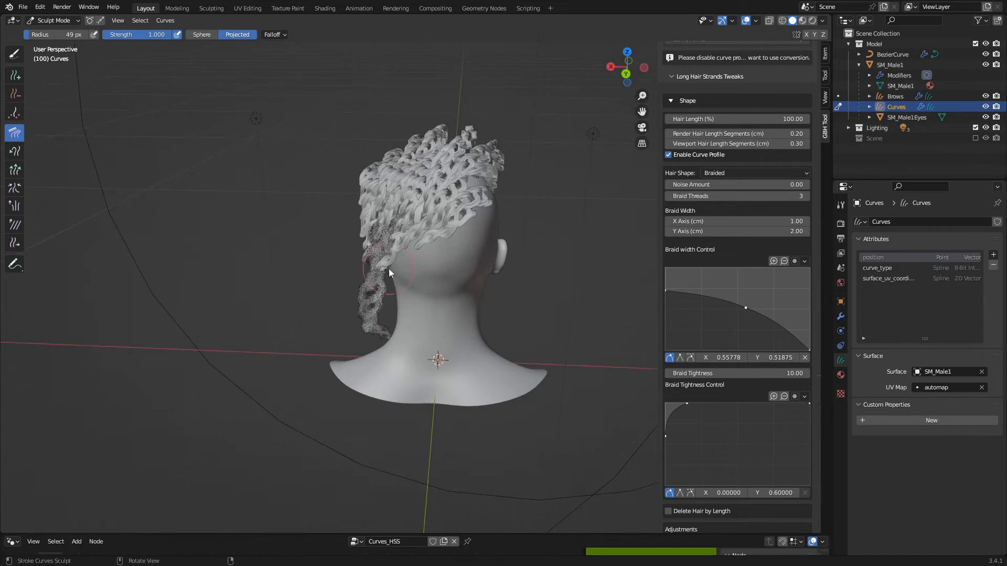
middle_click_drag(373, 269, 443, 209)
mouse_move(442, 310)
middle_mouse_down()
mouse_move(490, 247)
mouse_move(486, 266)
mouse_move(577, 220)
mouse_move(426, 251)
mouse_move(310, 303)
mouse_move(302, 264)
middle_mouse_up()
Try the Curls hair shape on BezierCurve with a curl length of 50 cm and preview it in Rendered shading.
left_click(745, 174)
left_click(734, 198)
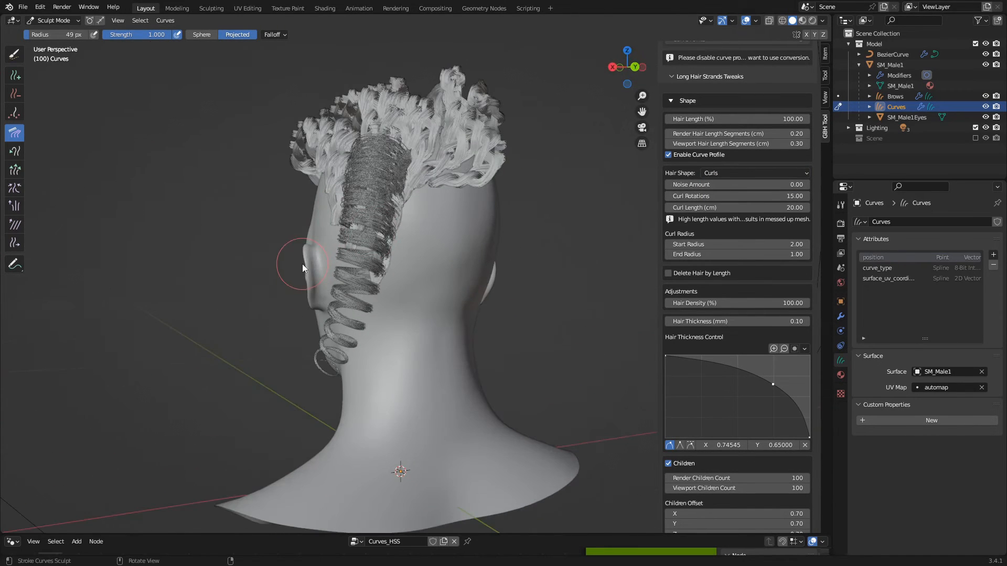
left_click(812, 20)
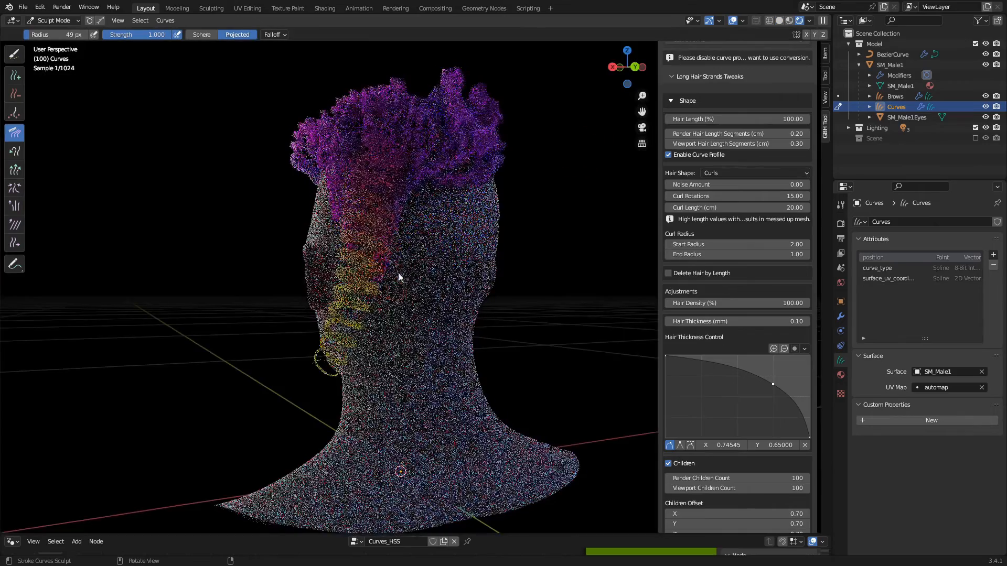
left_click(750, 207)
type("50")
key("Return")
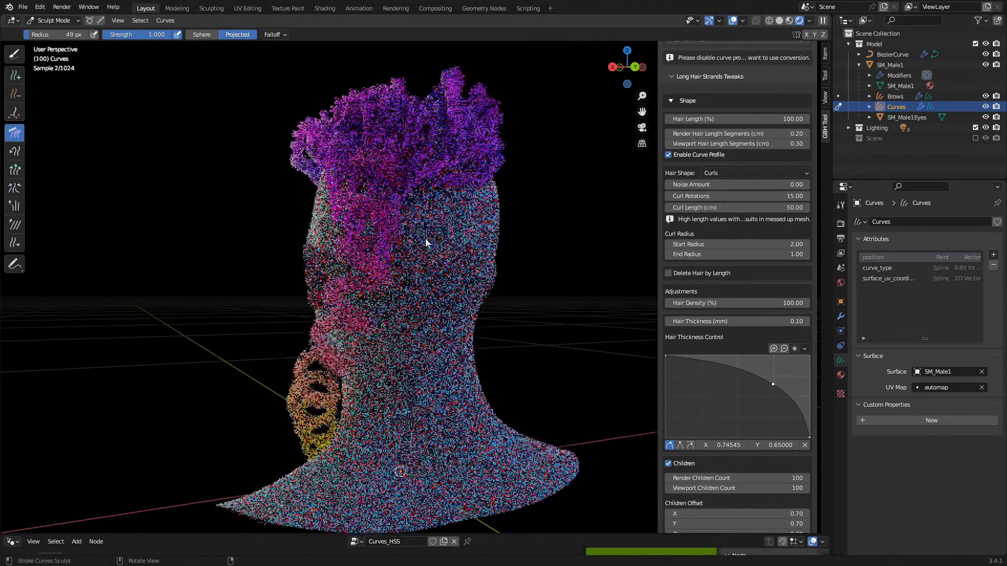
middle_click_drag(567, 246, 560, 231)
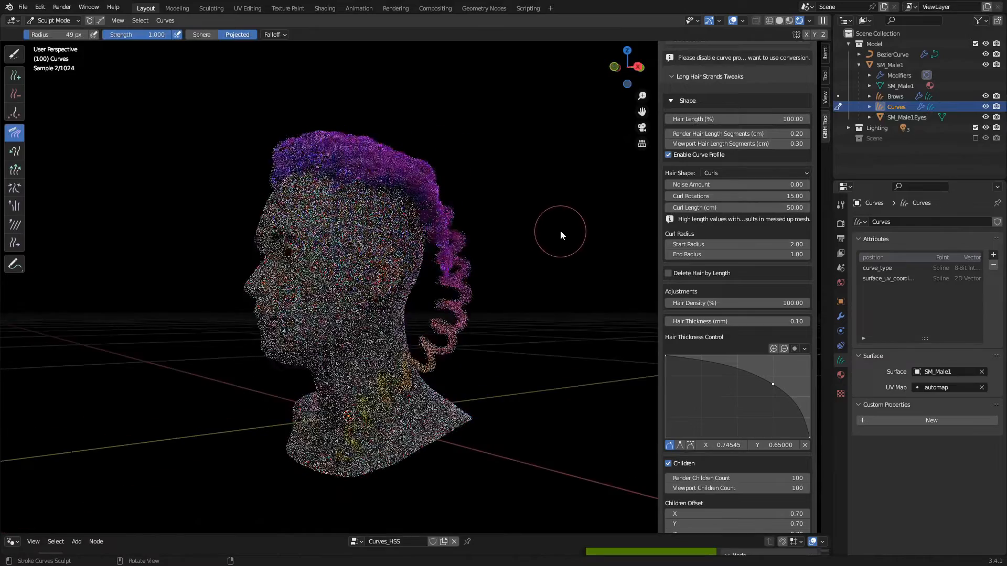
Set the hair shape of BezierCurve back to Braided and check the rendered braid from the front side.
left_click(756, 173)
left_click(747, 184)
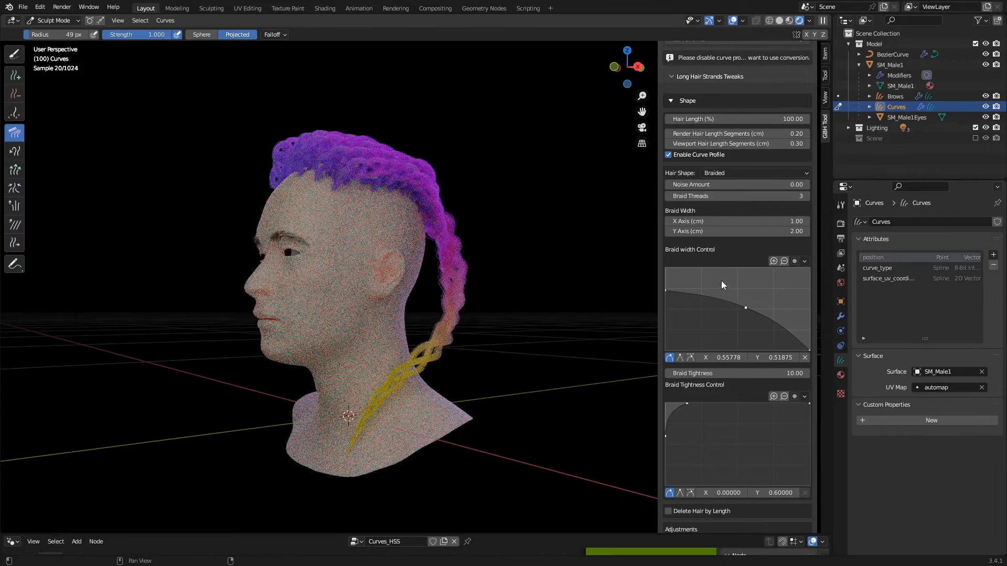
middle_click_drag(565, 244, 485, 283)
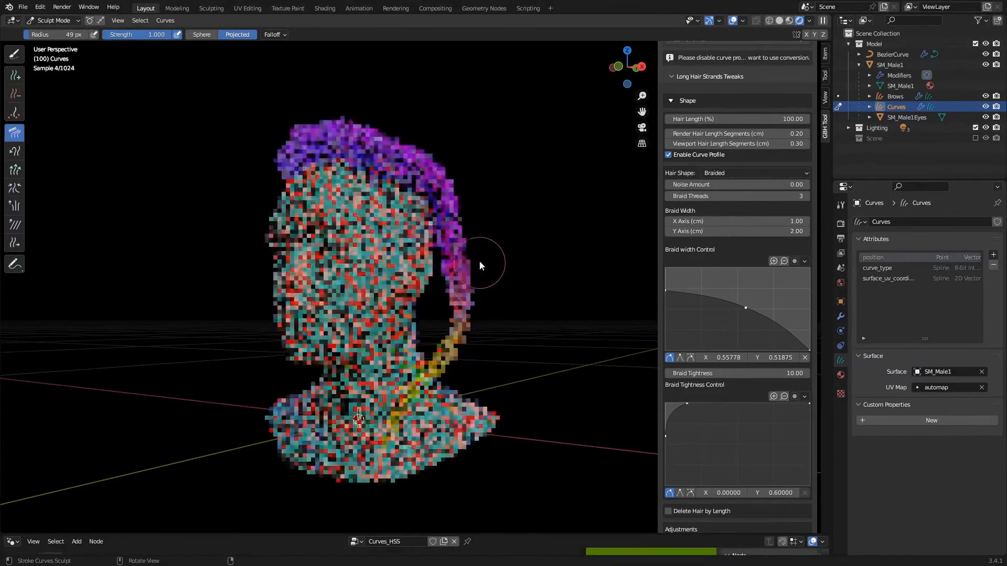
scroll(741, 180, "up", 6)
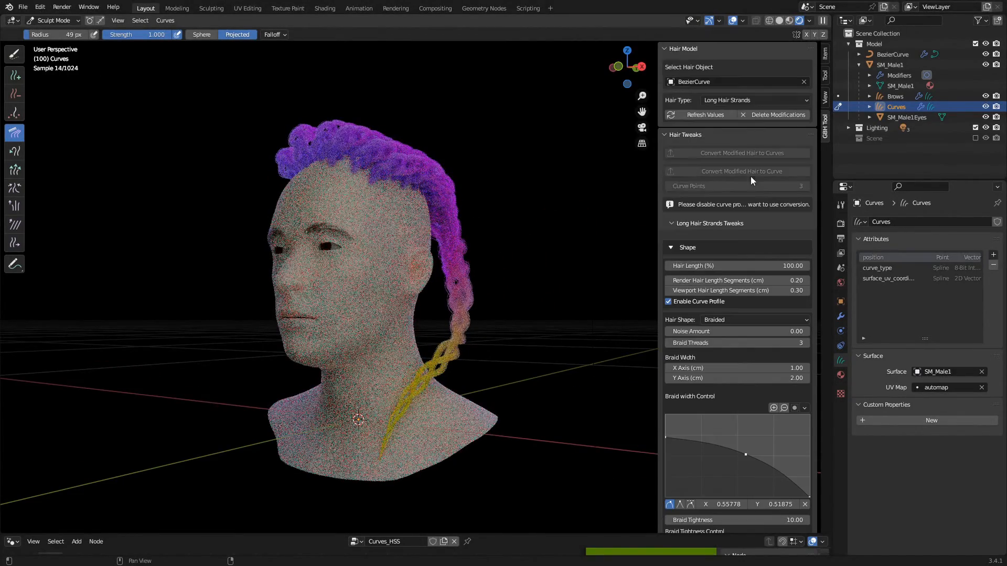